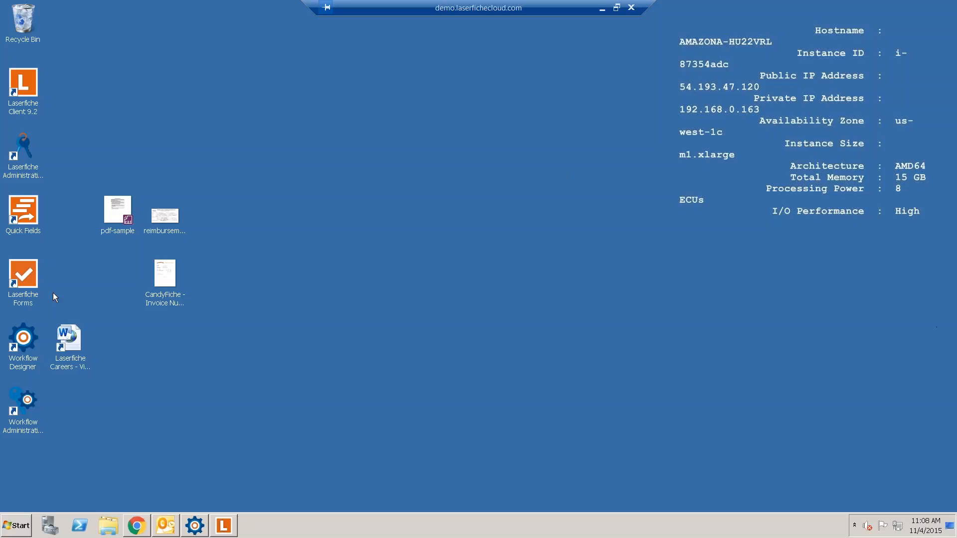
# - Launch Laserfiche Forms to the localhost/Forms Inbox and close the duplicate Inbox tab
pyautogui.click(33, 279)
pyautogui.doubleClick(33, 279)
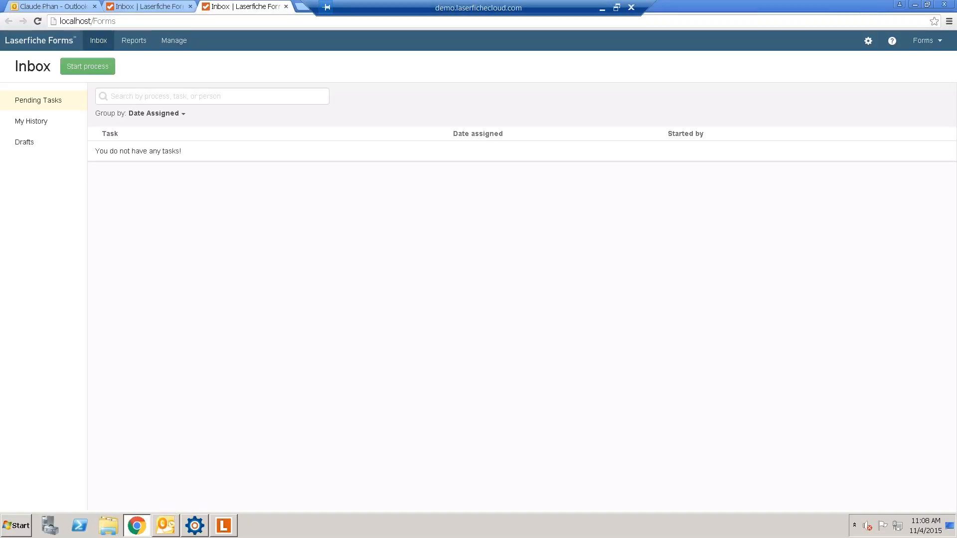
pyautogui.click(190, 7)
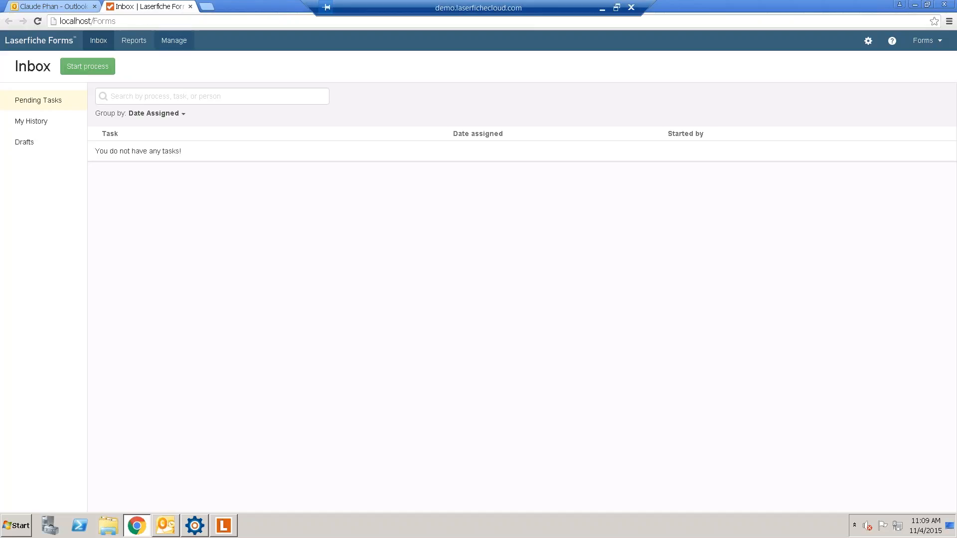
# - Create a Form Submission process named 'IT Time Request OFF'
pyautogui.click(169, 44)
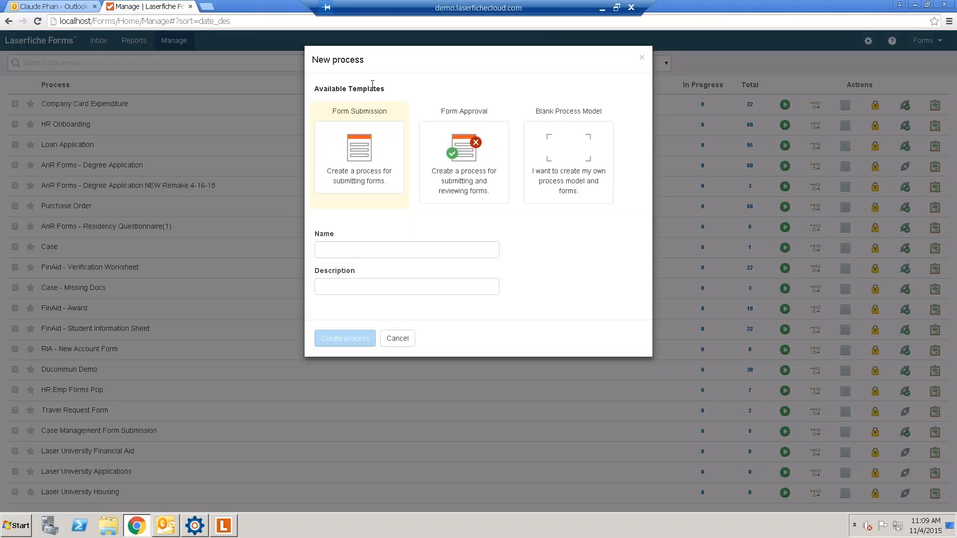
pyautogui.click(347, 249)
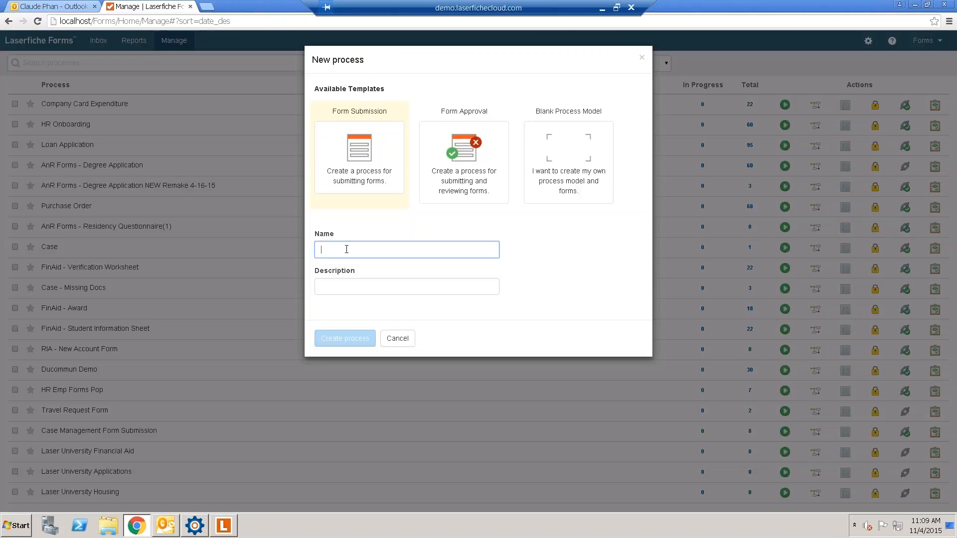
pyautogui.write('IT Time')
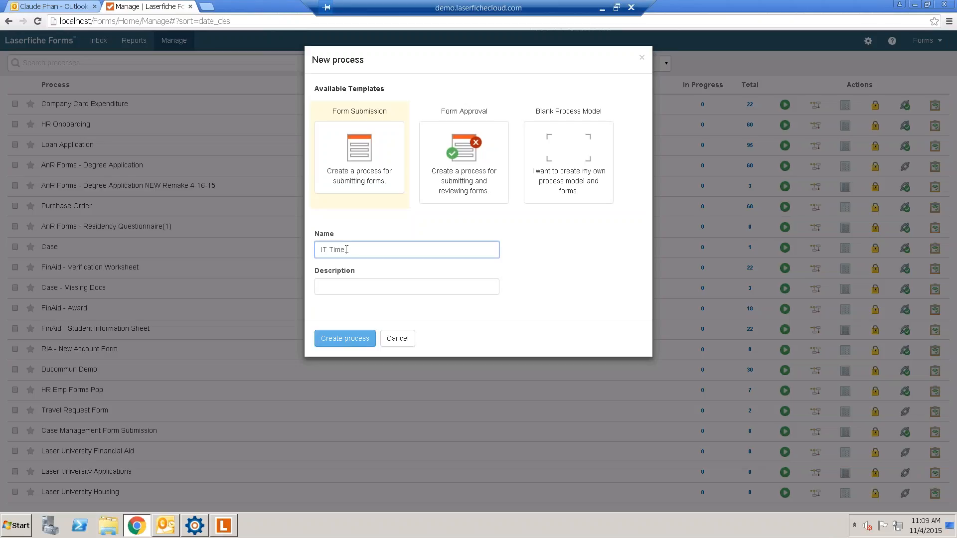
pyautogui.write(' Request OFF')
pyautogui.click(337, 145)
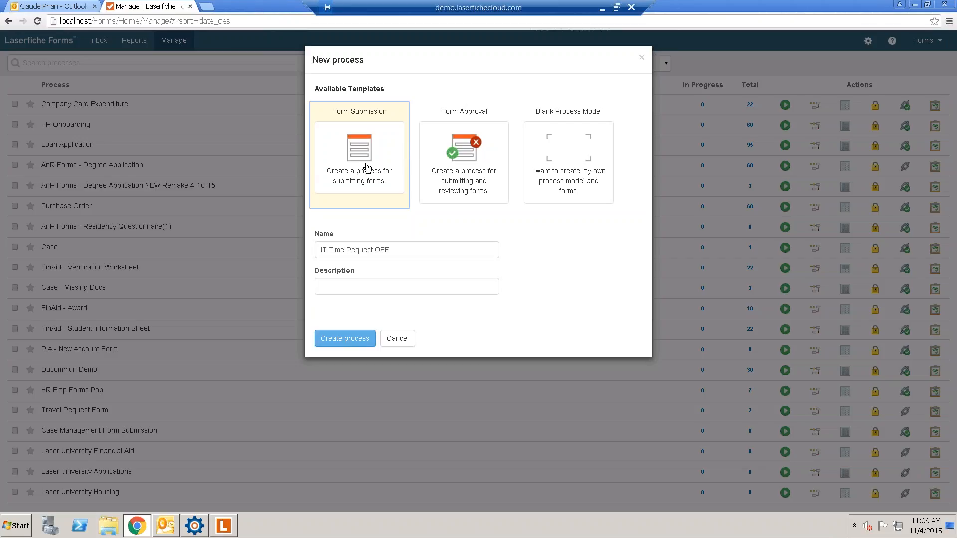
pyautogui.click(341, 339)
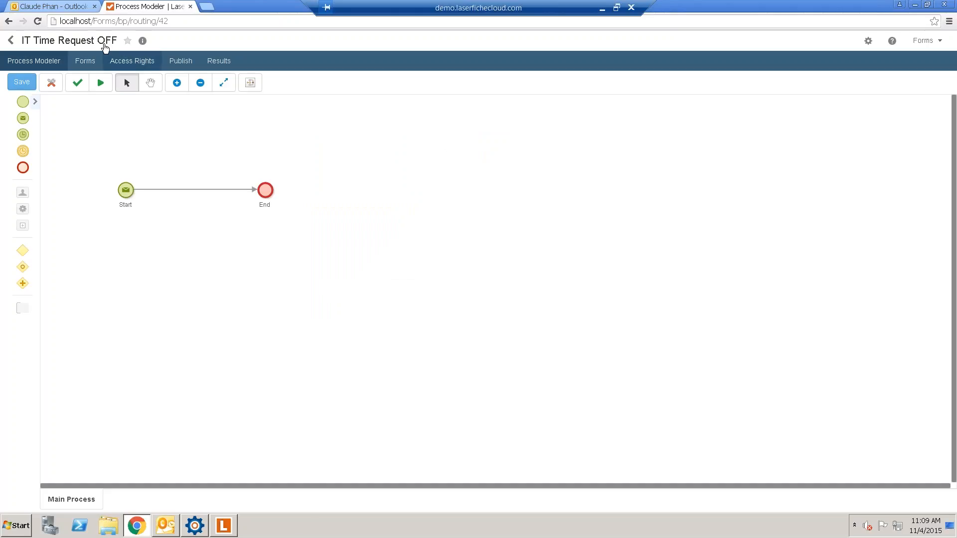
# - Switch the IT Time Request OFF process to the Forms designer to edit its empty form
pyautogui.click(92, 62)
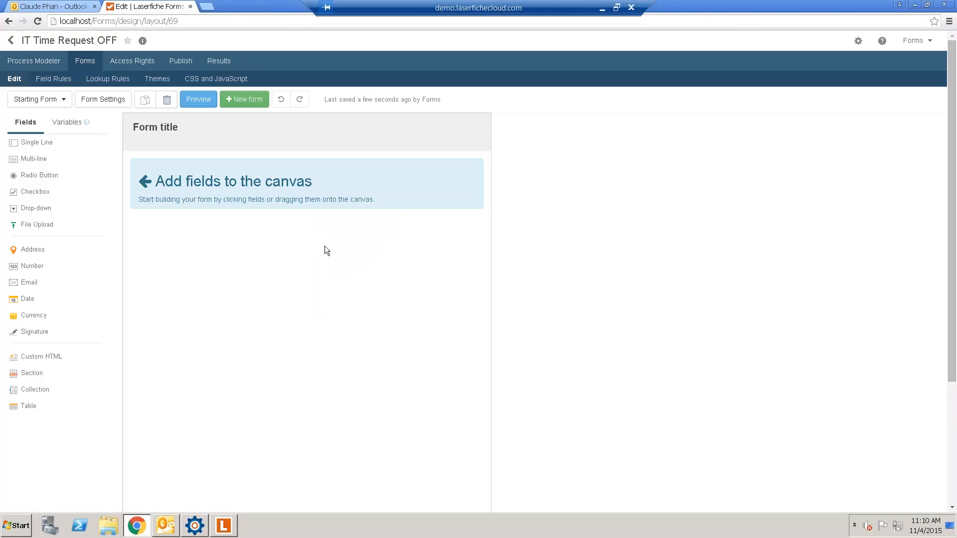
# - Retitle the form 'IT Time Request ff Form', correcting the REquest typo to Request
pyautogui.click(172, 129)
pyautogui.click(378, 151)
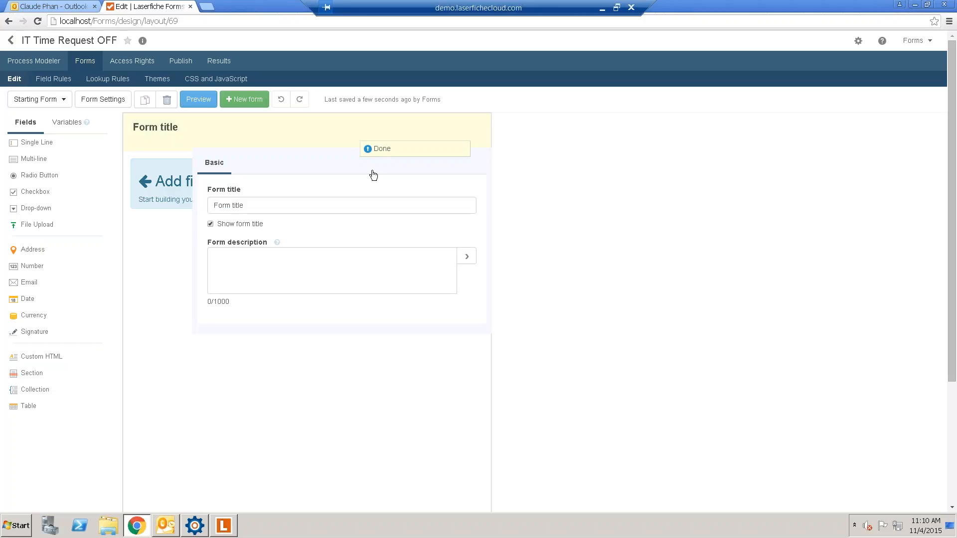
pyautogui.click(232, 204)
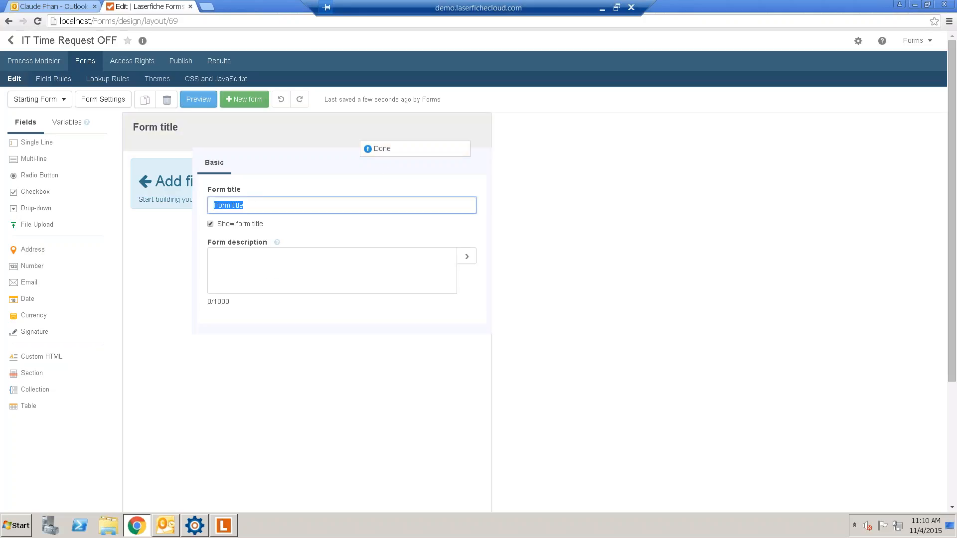
pyautogui.write('IT Time')
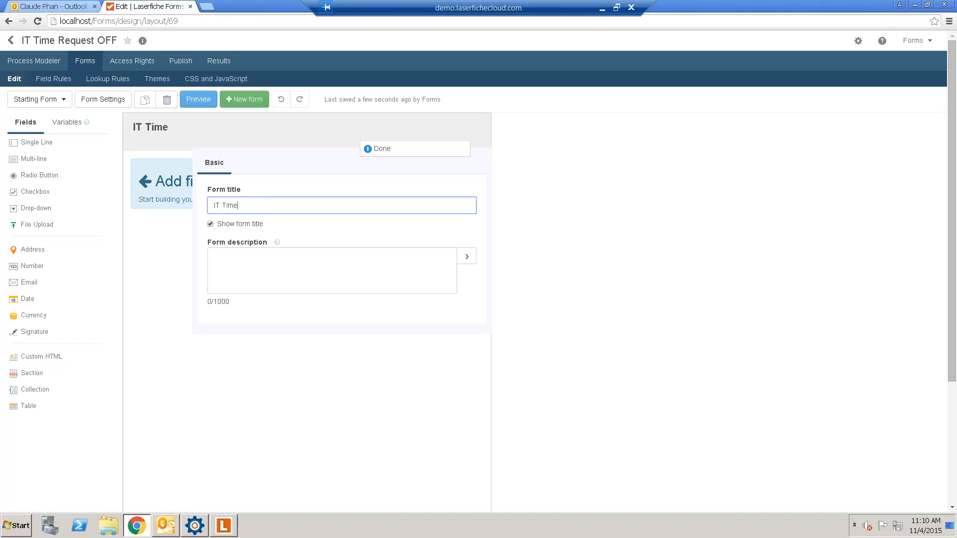
pyautogui.write(' REquest OF')
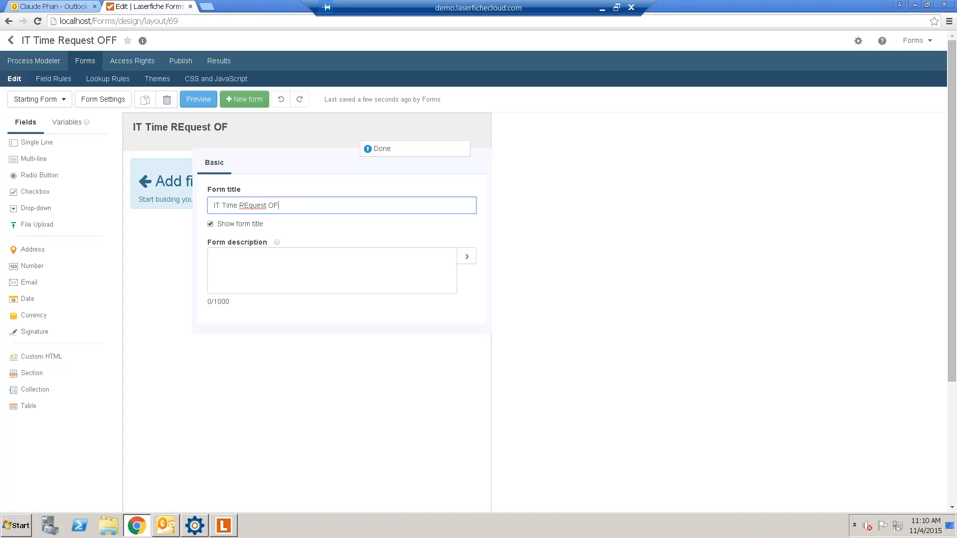
pyautogui.write('F Form')
pyautogui.press('BackSpace')
pyautogui.press('BackSpace')
pyautogui.press('BackSpace')
pyautogui.press('BackSpace')
pyautogui.write('ff Form')
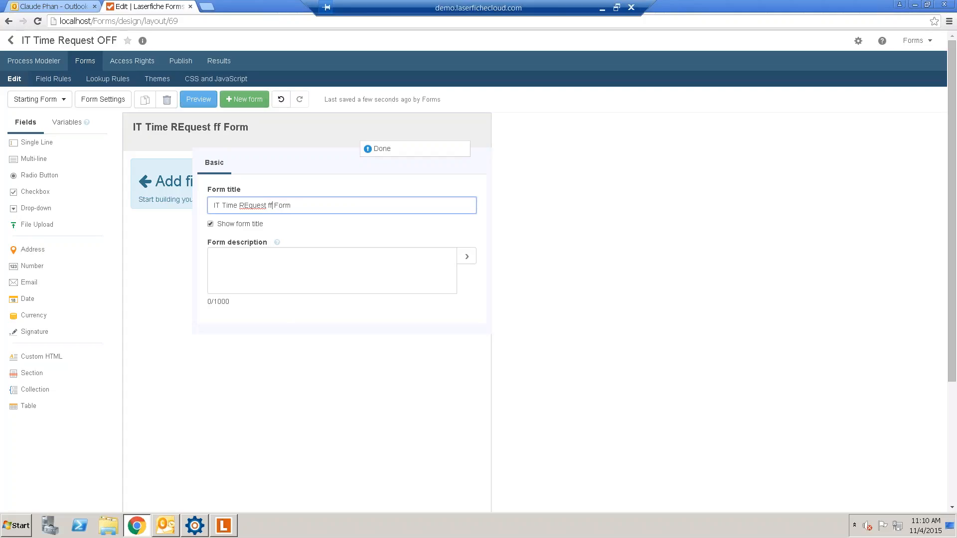
pyautogui.rightClick(252, 205)
pyautogui.click(273, 212)
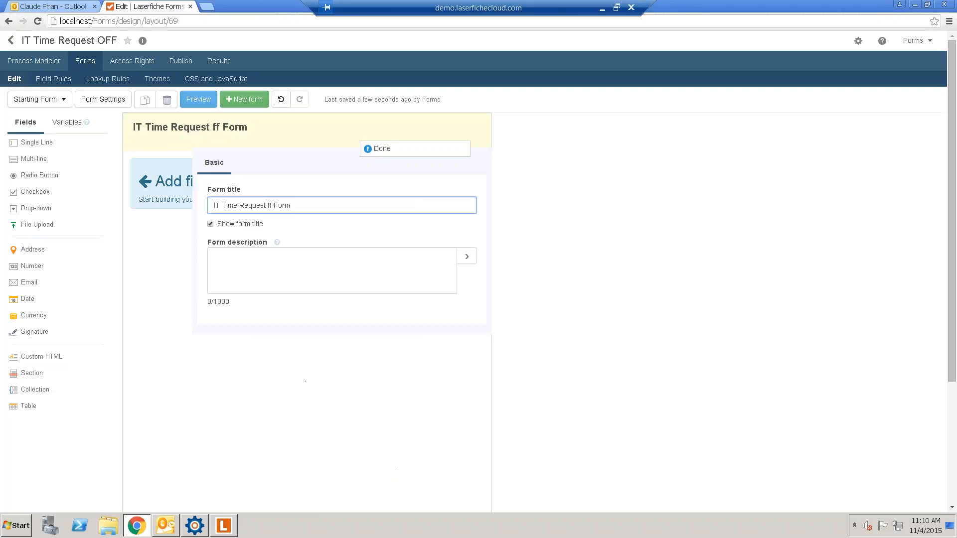
pyautogui.click(379, 148)
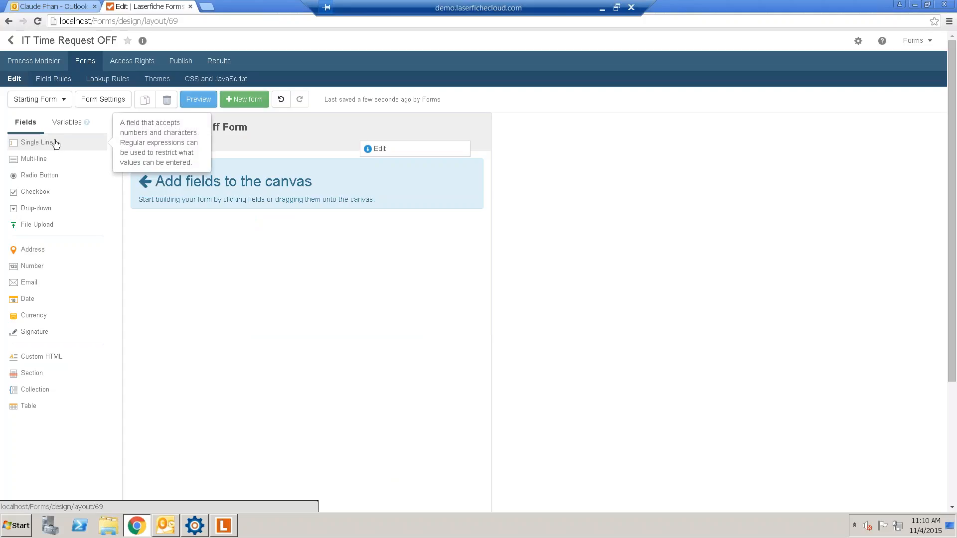
# - Add a required single-line field labelled First Name
pyautogui.moveTo(56, 144); pyautogui.dragTo(259, 166)
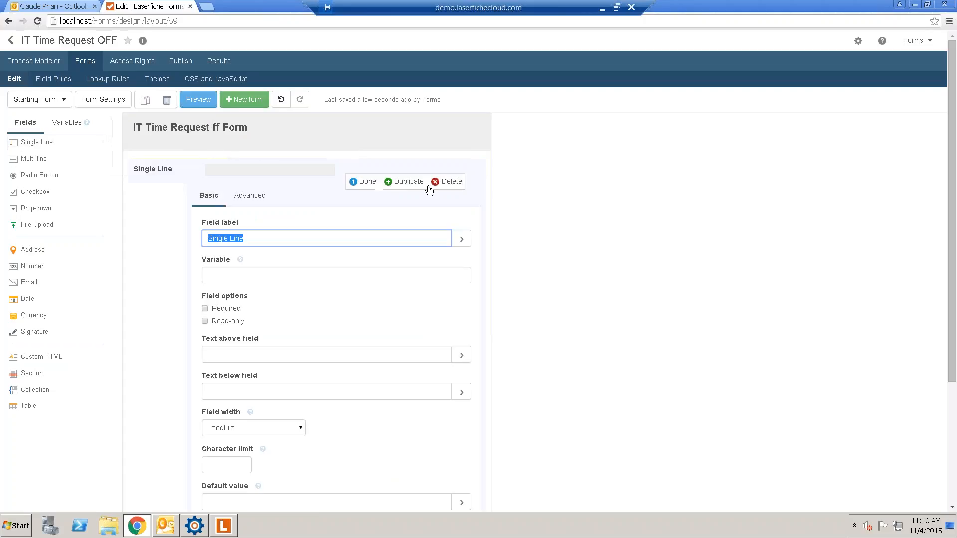
pyautogui.write('F')
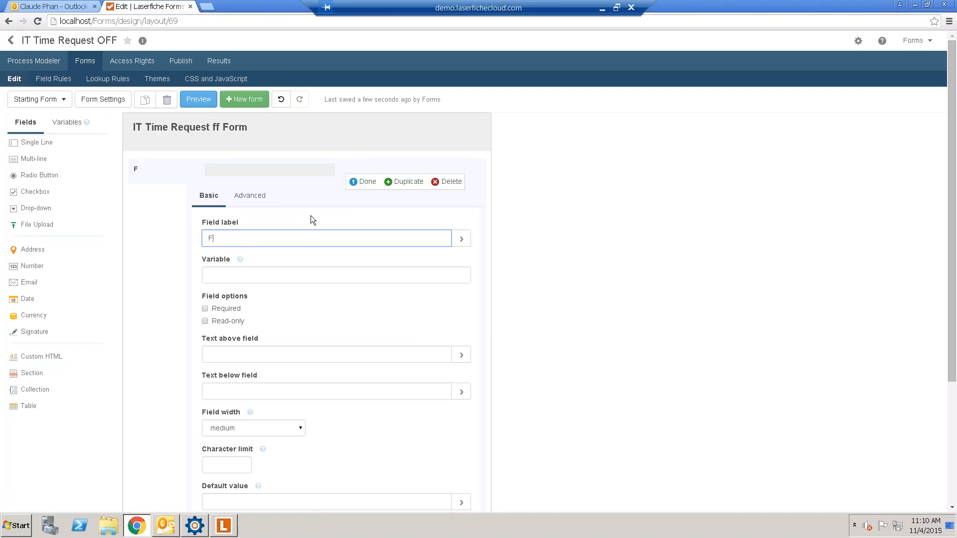
pyautogui.write('irst Name')
pyautogui.click(210, 310)
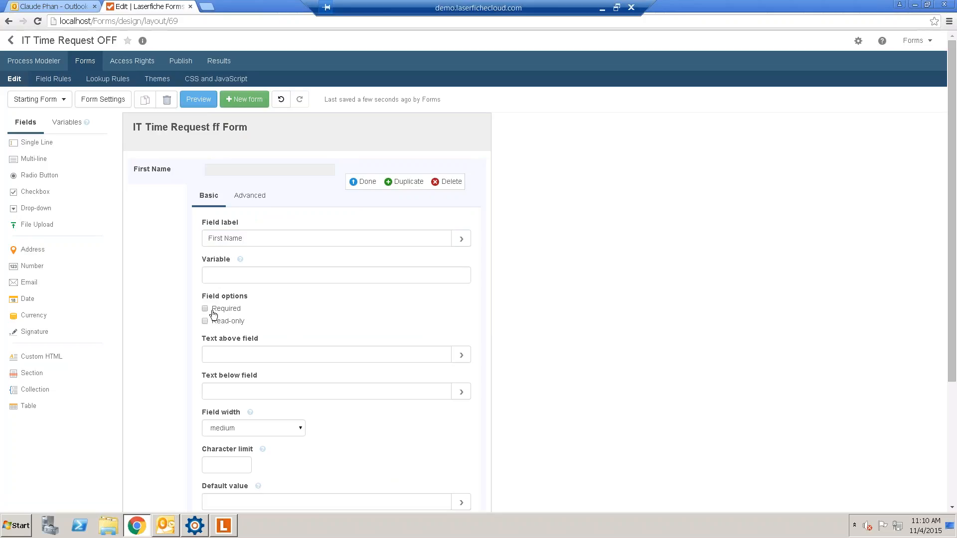
pyautogui.click(367, 184)
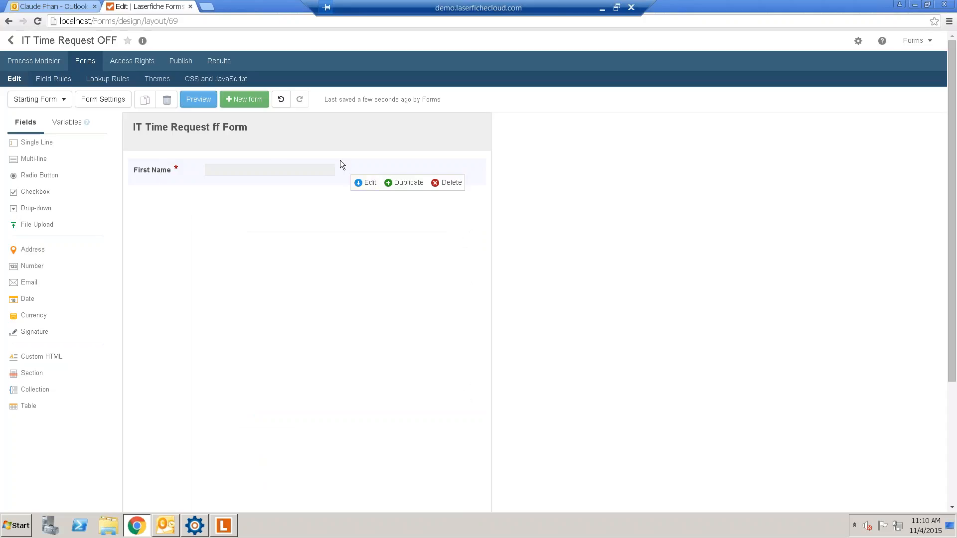
# - Add a Last Name single-line field, make it required, and place a third field below it
pyautogui.moveTo(38, 146); pyautogui.dragTo(242, 229)
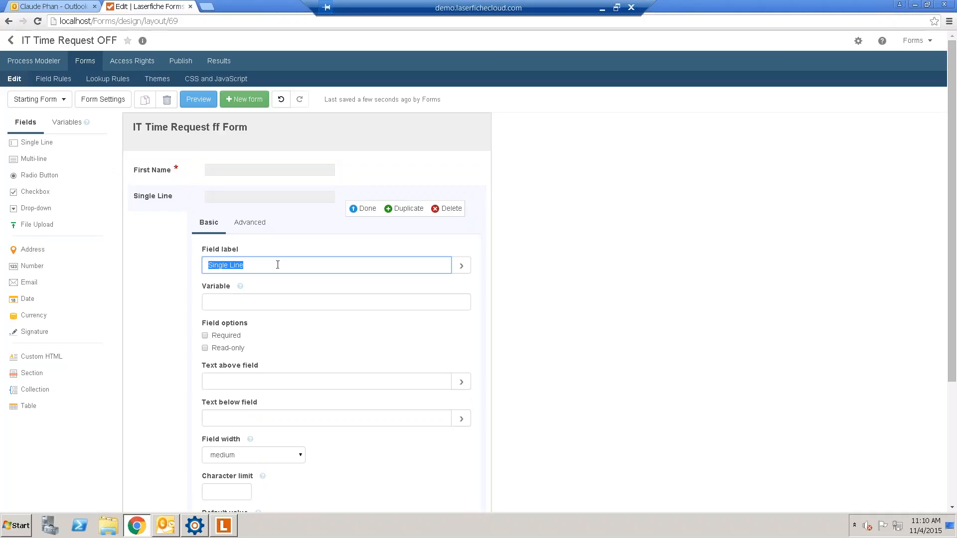
pyautogui.write('Last Name')
pyautogui.click(259, 353)
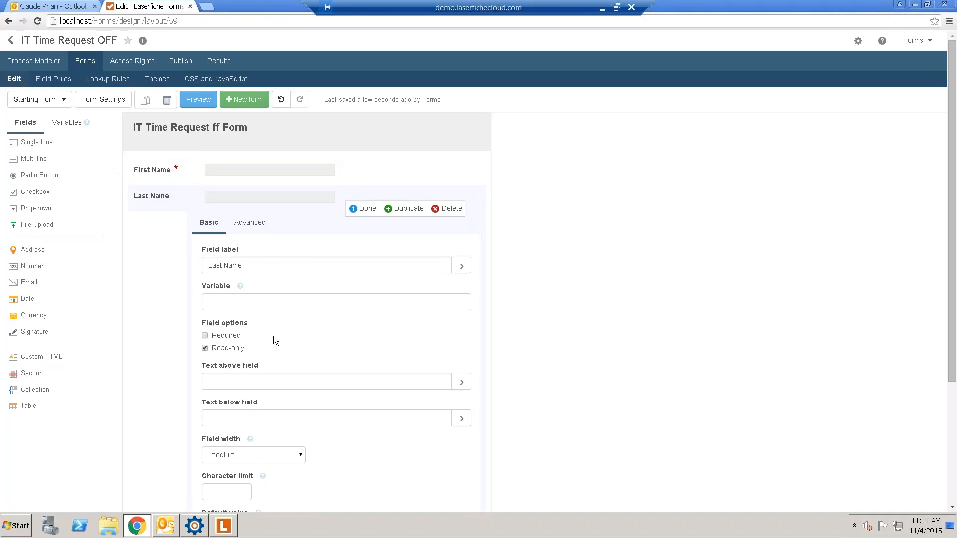
pyautogui.click(368, 209)
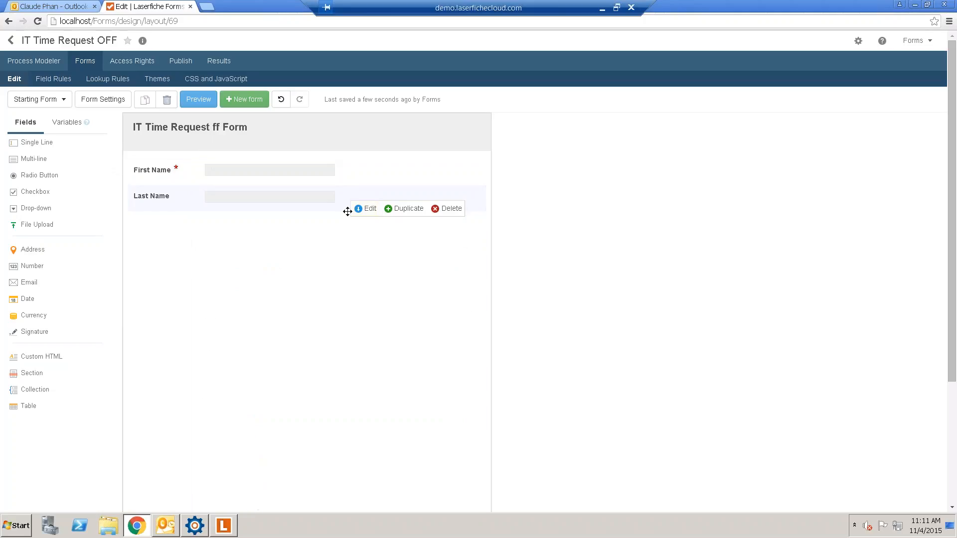
pyautogui.moveTo(51, 144); pyautogui.dragTo(227, 234)
pyautogui.click(186, 197)
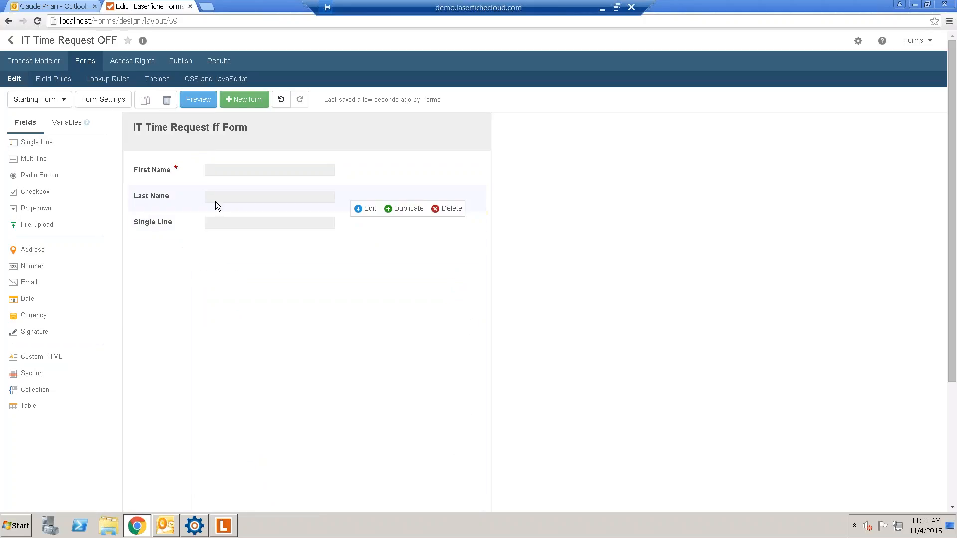
pyautogui.click(369, 209)
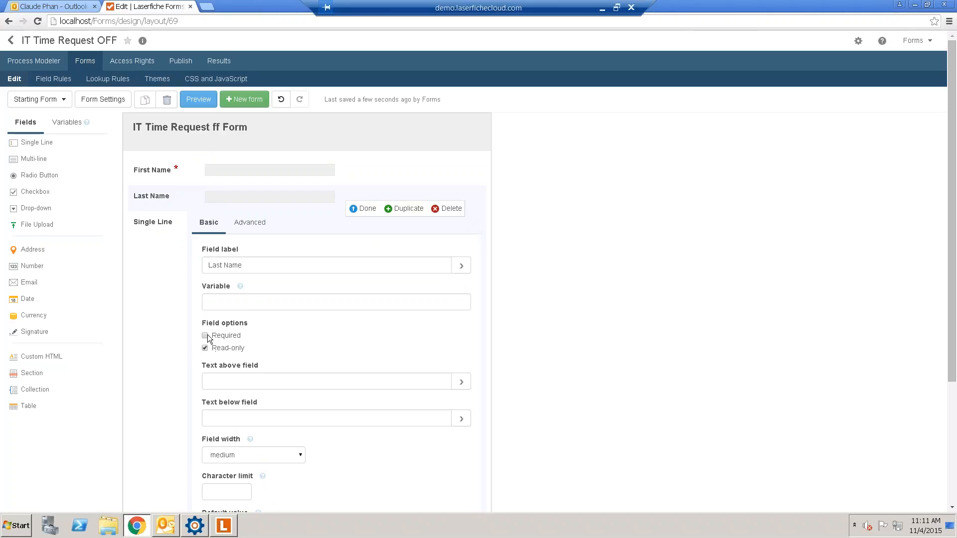
pyautogui.click(205, 336)
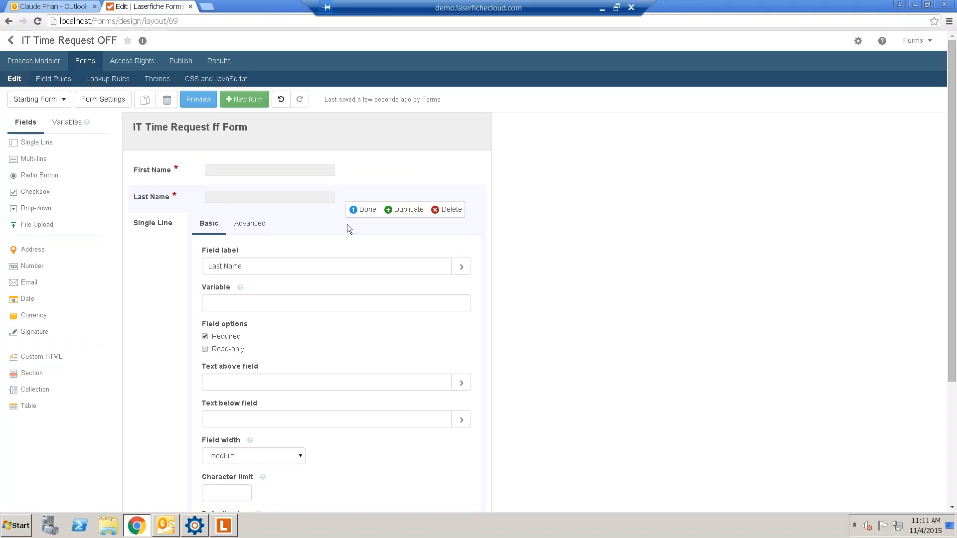
pyautogui.click(368, 210)
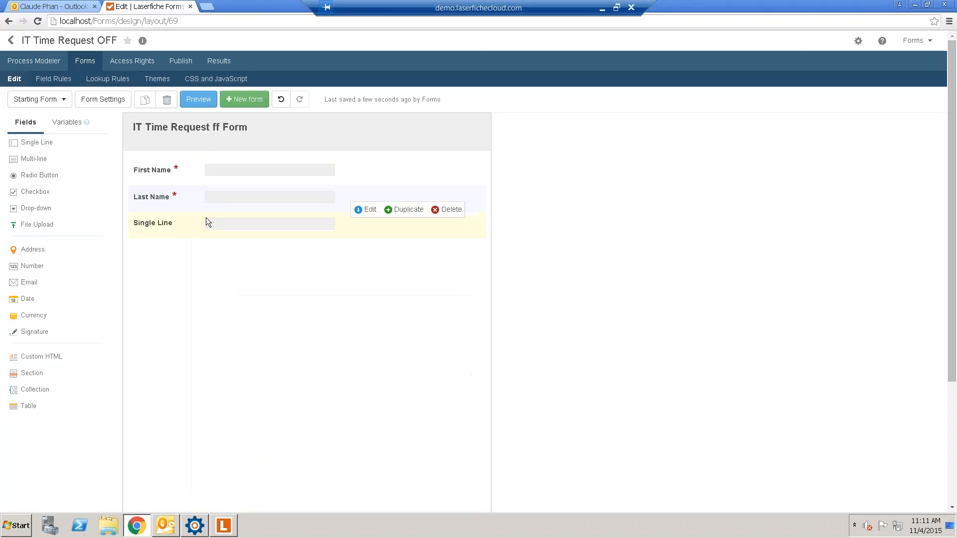
# - Label the third single-line field Email
pyautogui.click(367, 235)
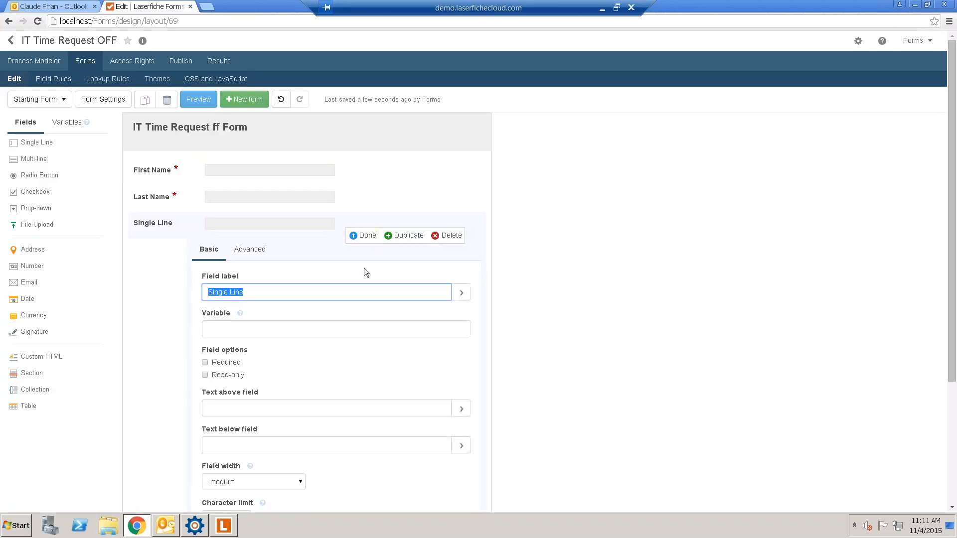
pyautogui.scroll(-2, 364, 269)
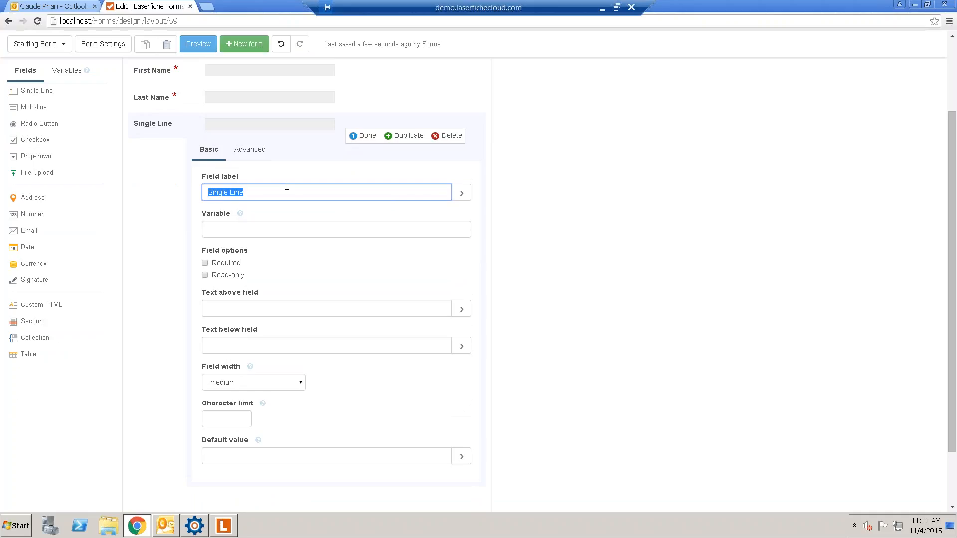
pyautogui.write('Email')
pyautogui.click(366, 136)
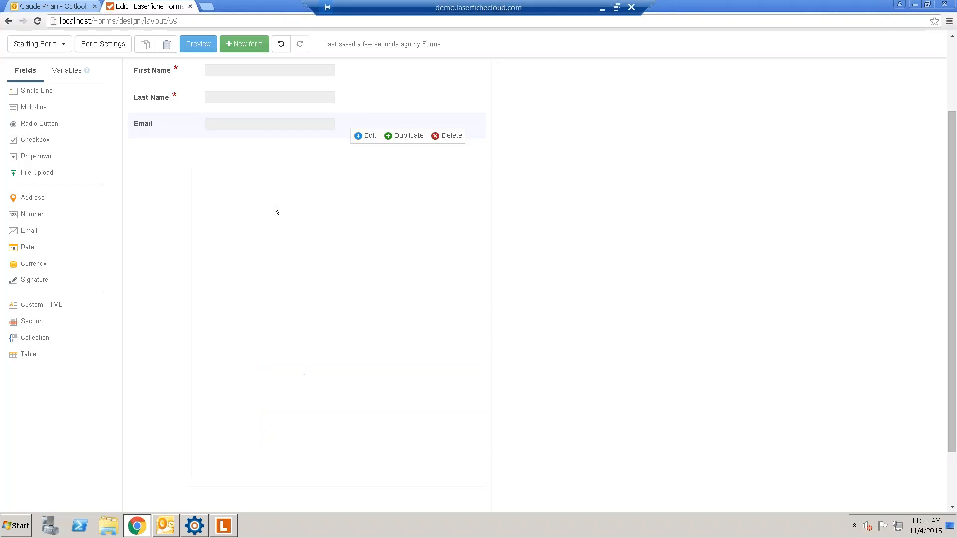
pyautogui.scroll(2, 69, 186)
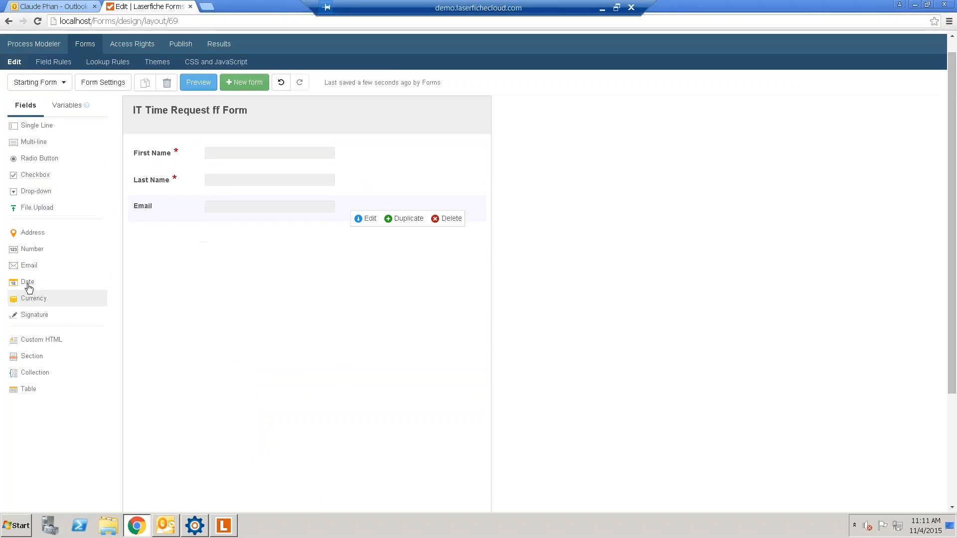
# - Add a read-only Date field below Email that defaults to the current date
pyautogui.moveTo(33, 280); pyautogui.dragTo(209, 241)
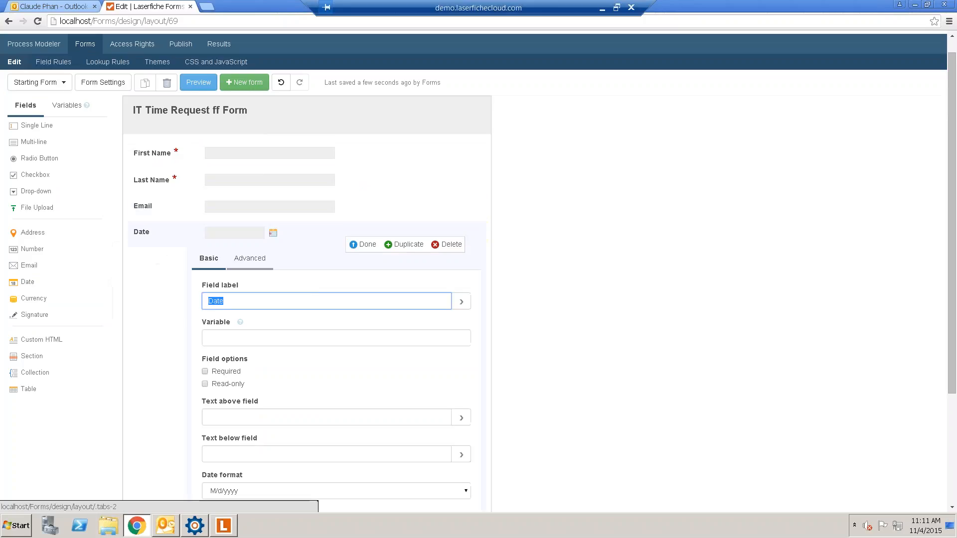
pyautogui.click(218, 385)
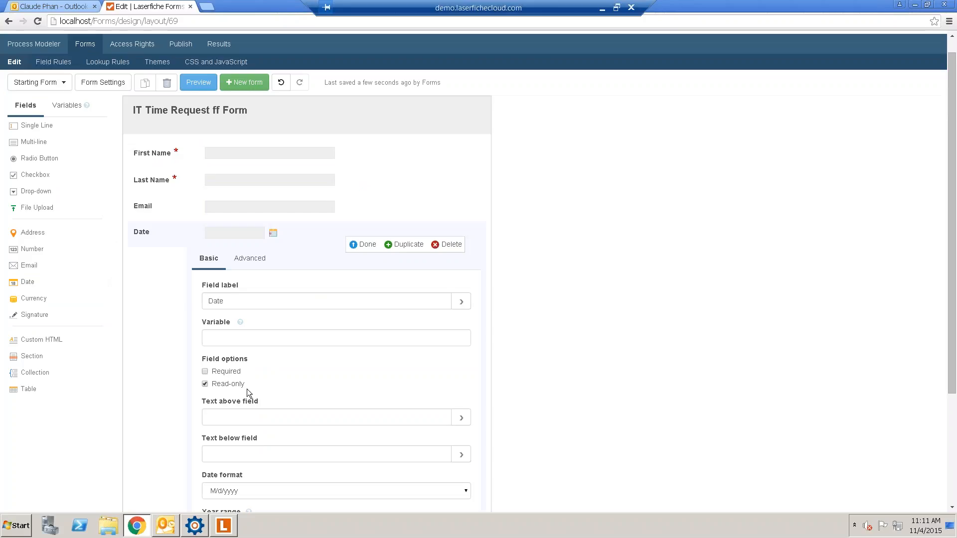
pyautogui.scroll(-2, 247, 389)
pyautogui.scroll(-1, 301, 371)
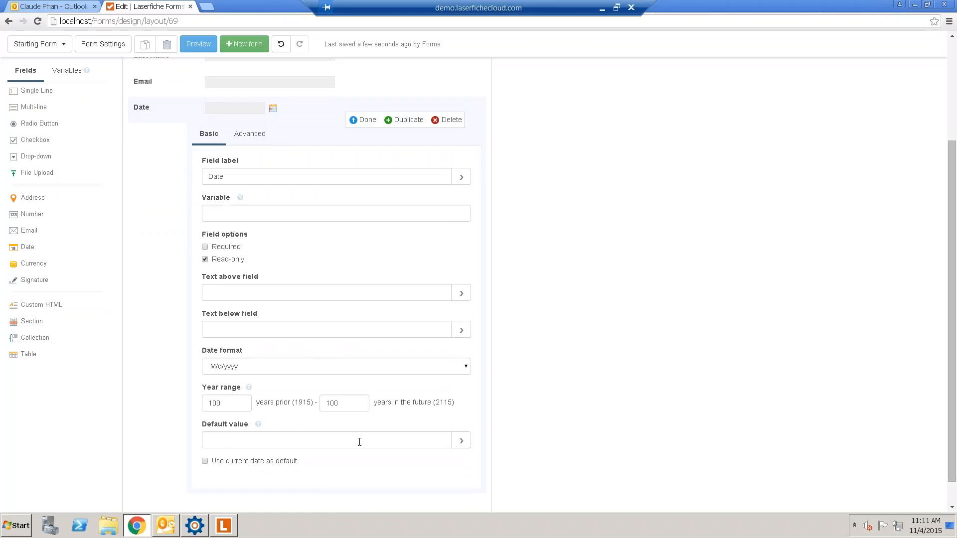
pyautogui.click(205, 462)
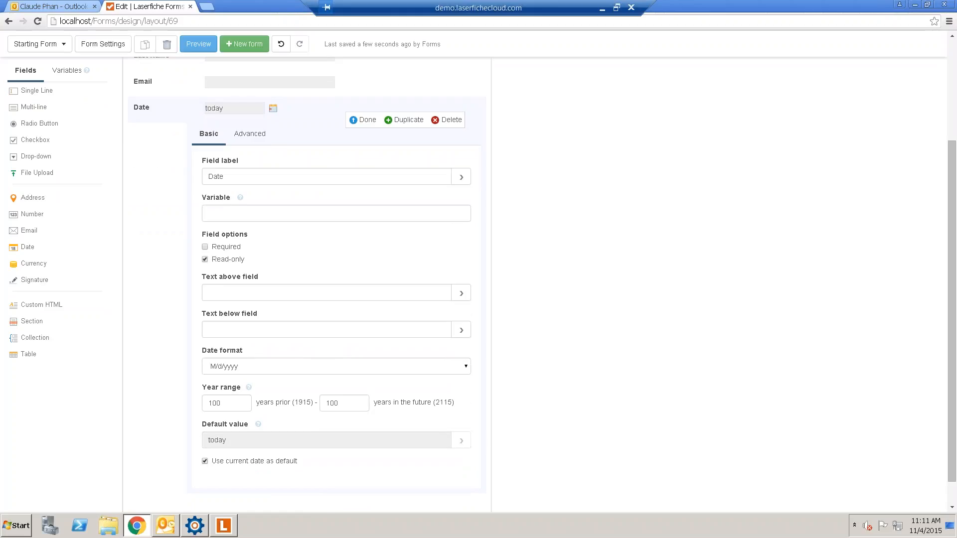
pyautogui.click(368, 120)
pyautogui.scroll(3, 592, 327)
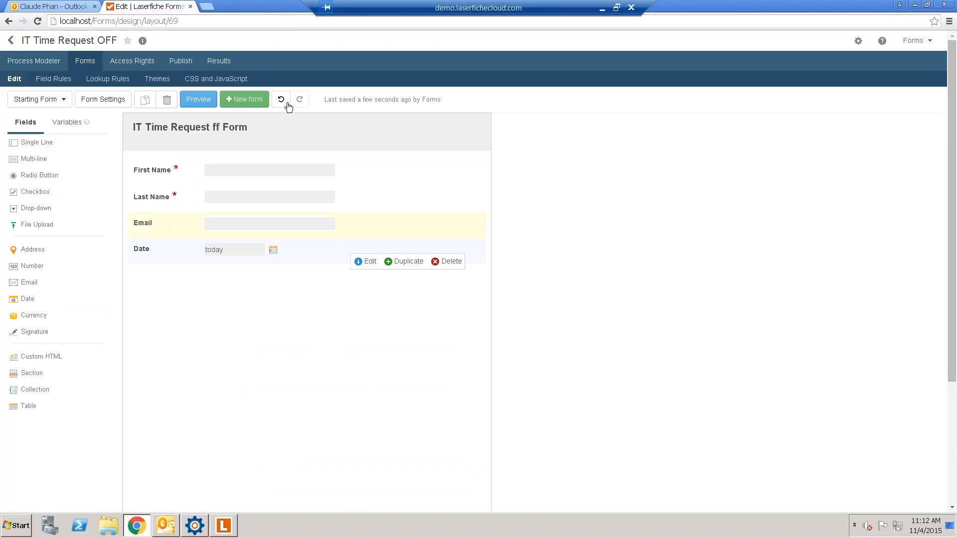
pyautogui.click(202, 100)
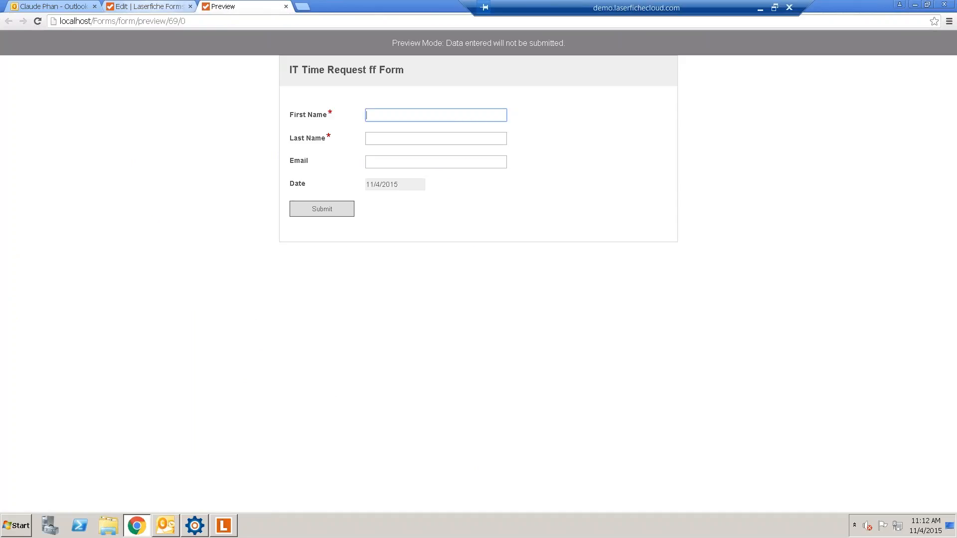
pyautogui.click(379, 182)
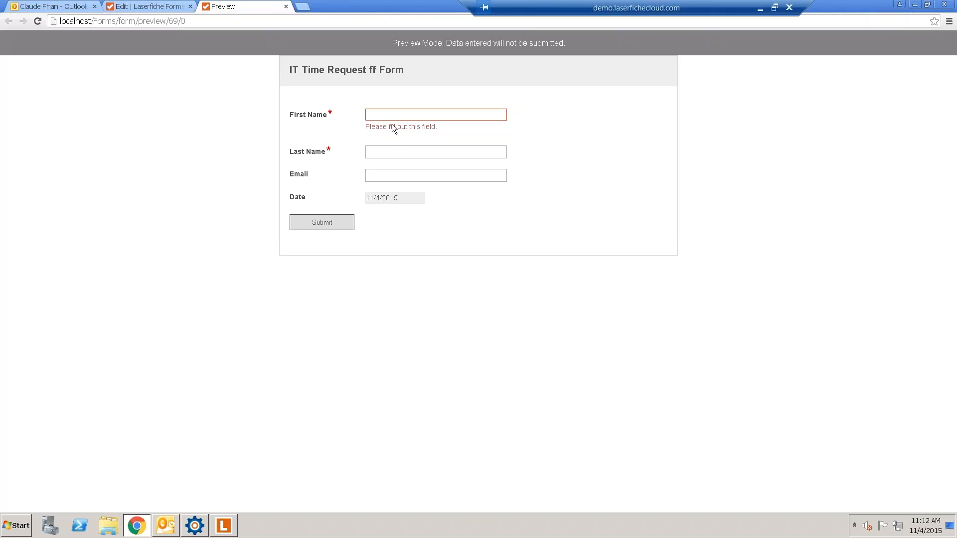
pyautogui.write('dfsfd')
pyautogui.press('Tab')
pyautogui.write('sdf')
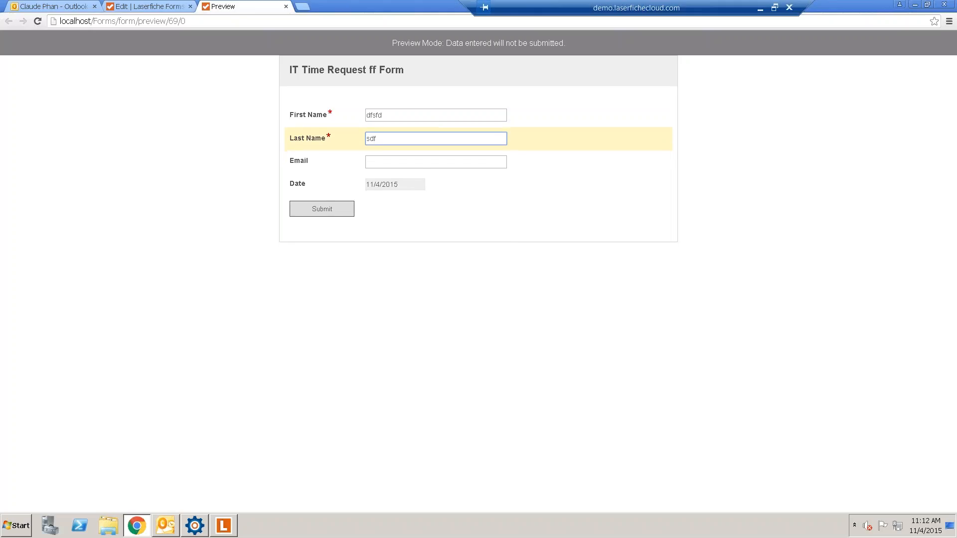
pyautogui.click(287, 7)
# - Change the form title to 'IT Time Request Off Form' and add a Drop-down field below Date
pyautogui.click(371, 148)
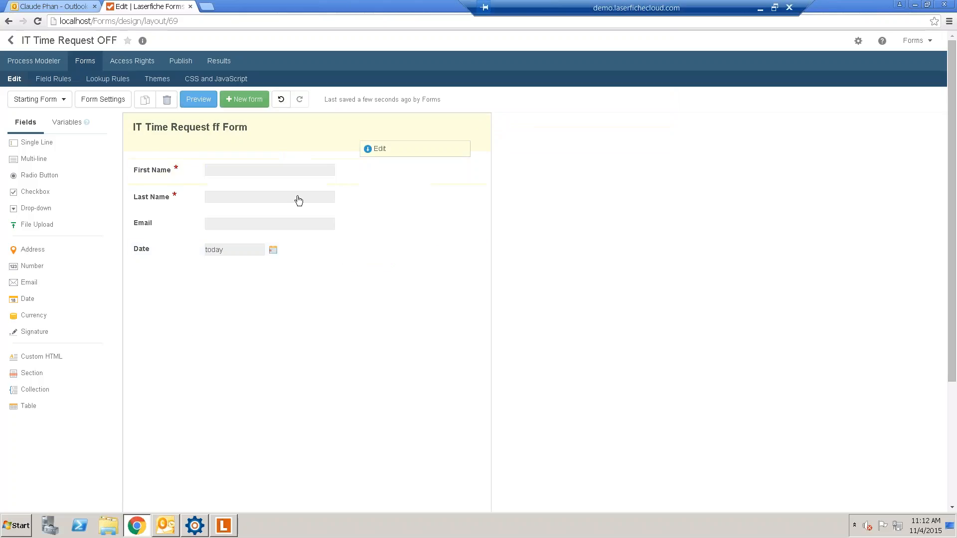
pyautogui.click(267, 205)
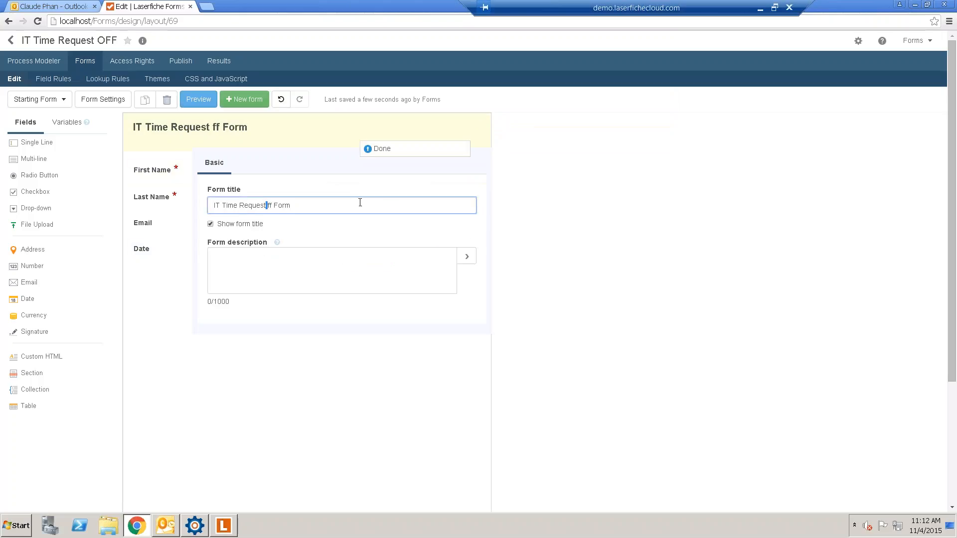
pyautogui.press('Right')
pyautogui.write('O')
pyautogui.click(383, 149)
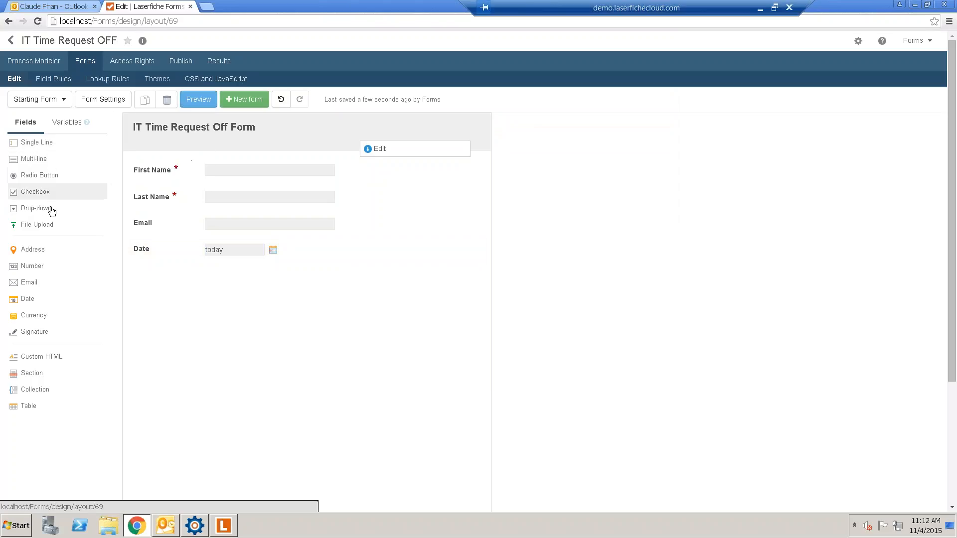
pyautogui.moveTo(52, 209); pyautogui.dragTo(275, 278)
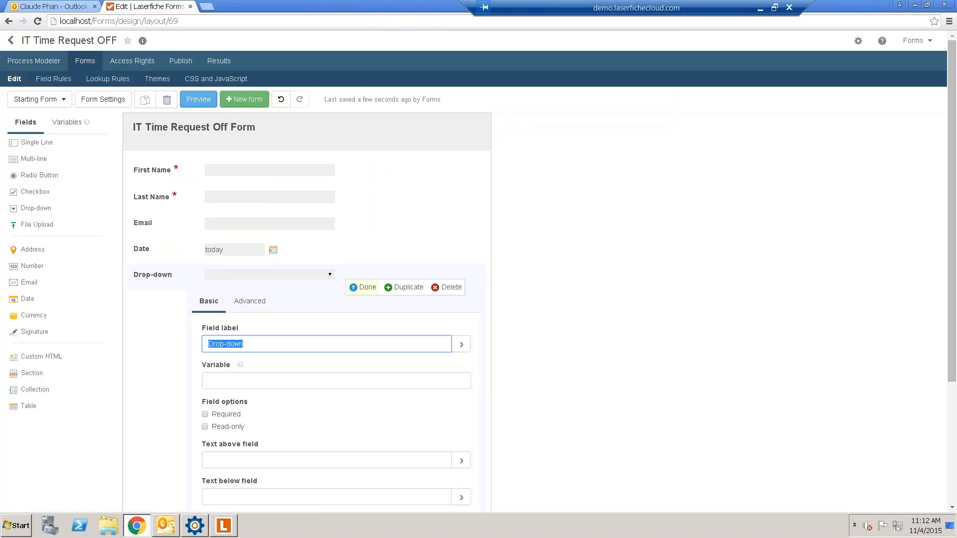
# - Label the drop-down Department and replace its choices with IT, HR and Sales
pyautogui.scroll(-2, 310, 277)
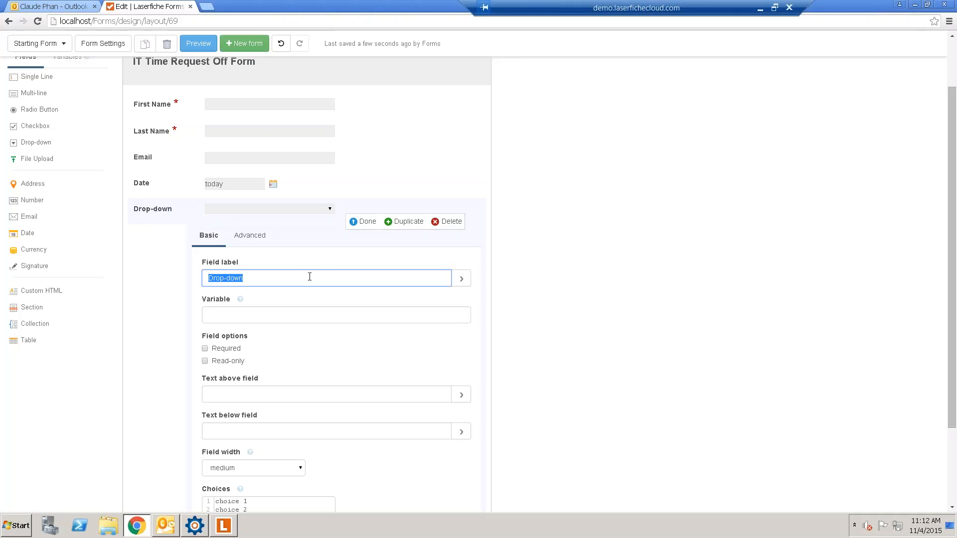
pyautogui.write('Department')
pyautogui.click(266, 508)
pyautogui.scroll(-2, 266, 508)
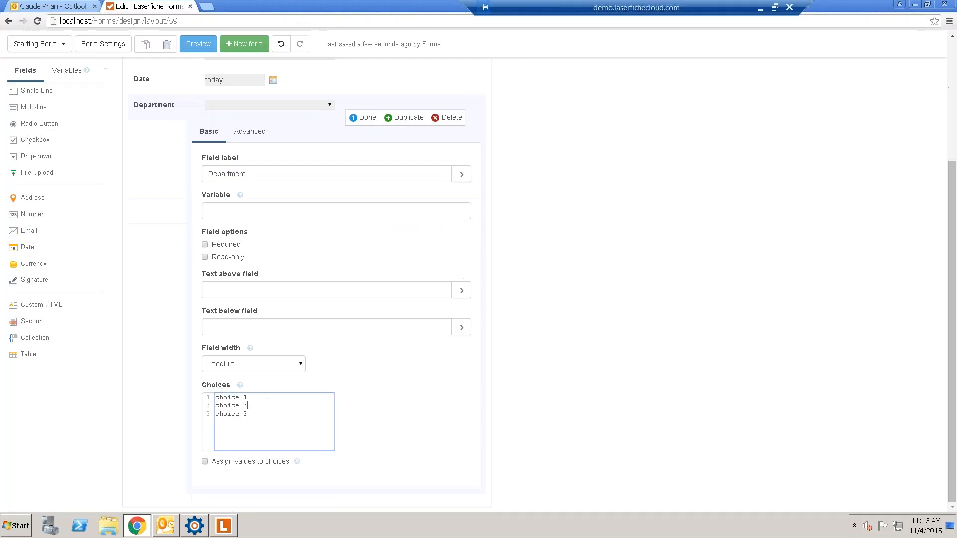
pyautogui.moveTo(257, 422); pyautogui.dragTo(211, 371)
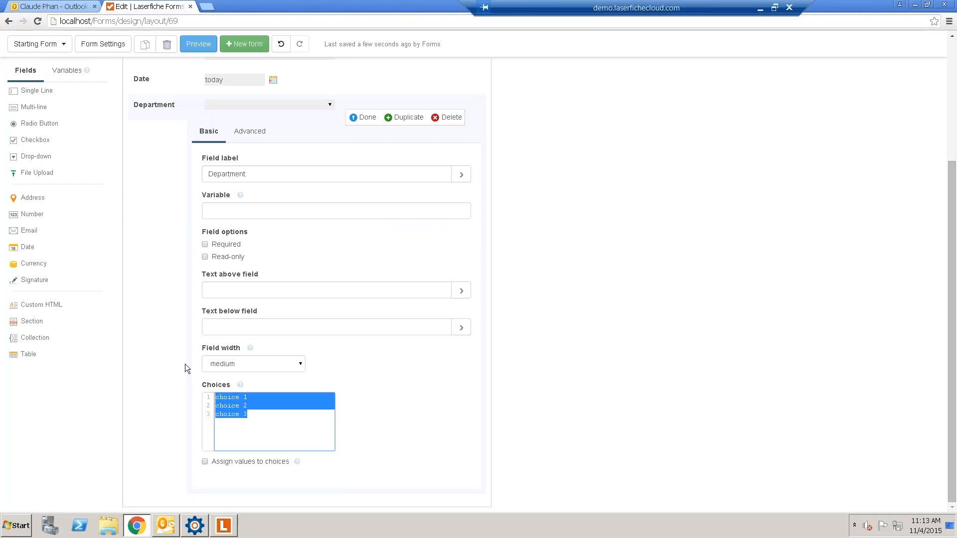
pyautogui.press('Delete')
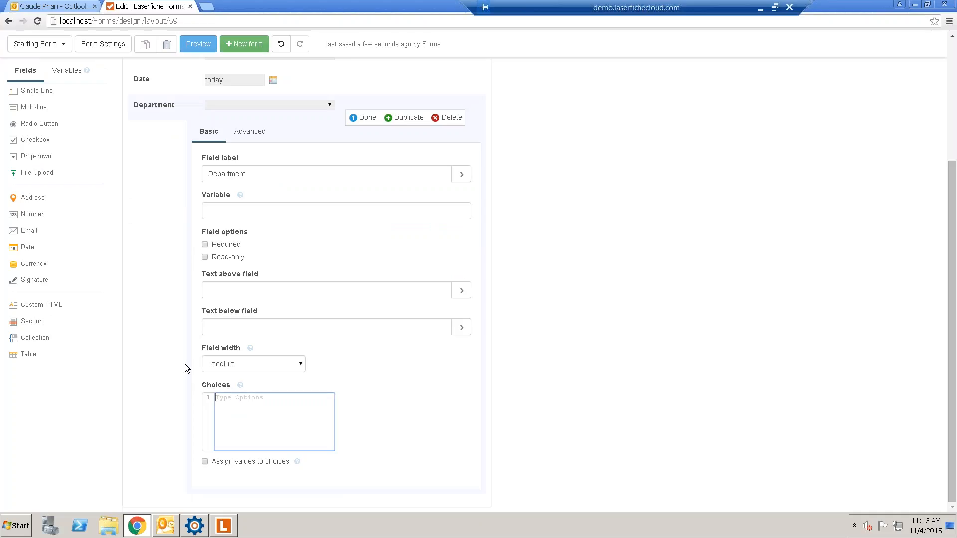
pyautogui.write('IT HR Marki')
pyautogui.press('BackSpace')
pyautogui.press('BackSpace')
pyautogui.press('BackSpace')
pyautogui.press('BackSpace')
pyautogui.press('BackSpace')
pyautogui.write('Sales')
pyautogui.click(367, 122)
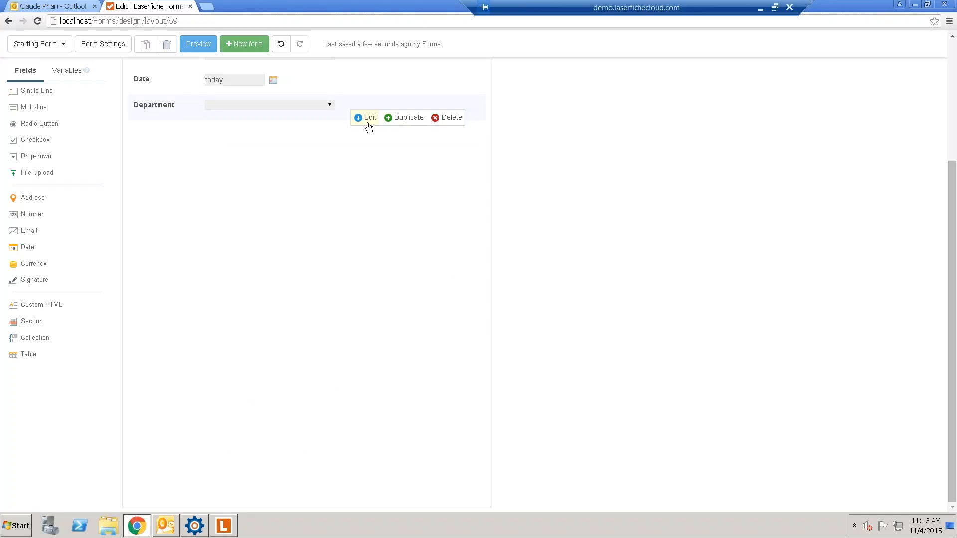
pyautogui.scroll(4, 346, 241)
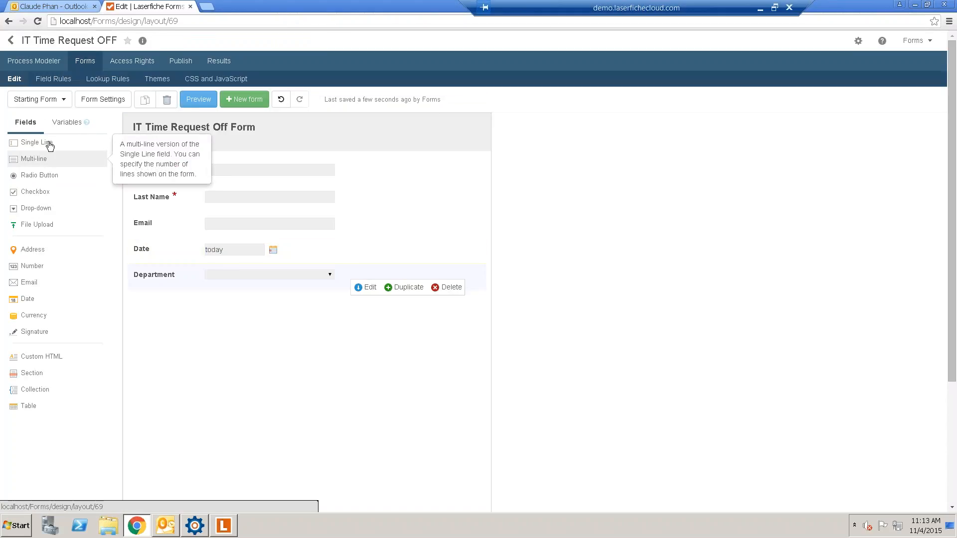
# - Add a single-line field labelled Manager below Department
pyautogui.moveTo(49, 145); pyautogui.dragTo(224, 309)
pyautogui.write('Man')
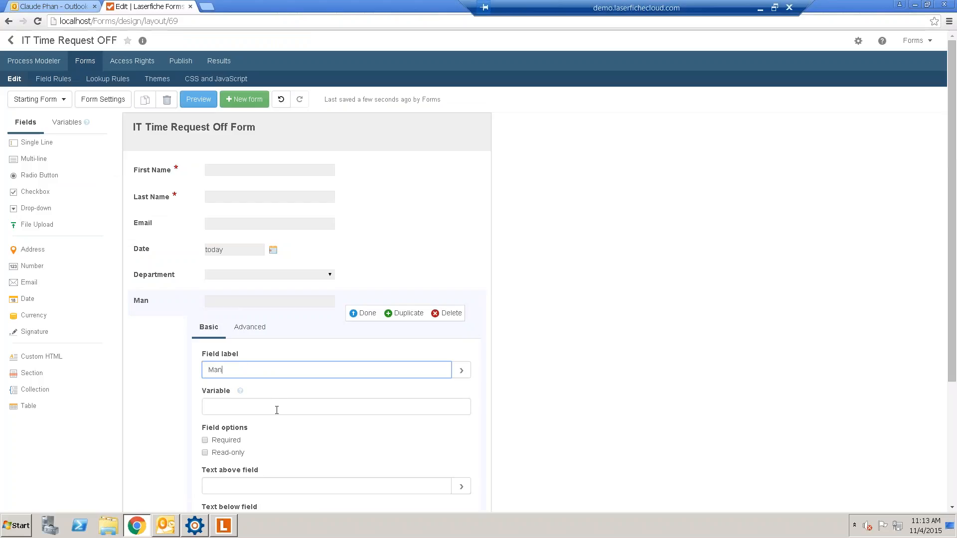
pyautogui.write('ager')
pyautogui.scroll(-3, 276, 409)
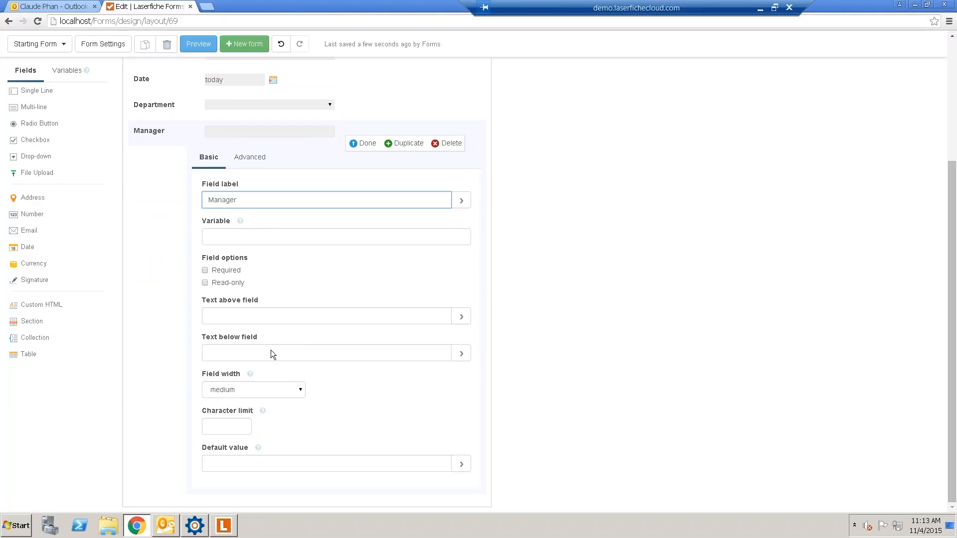
pyautogui.scroll(3, 362, 336)
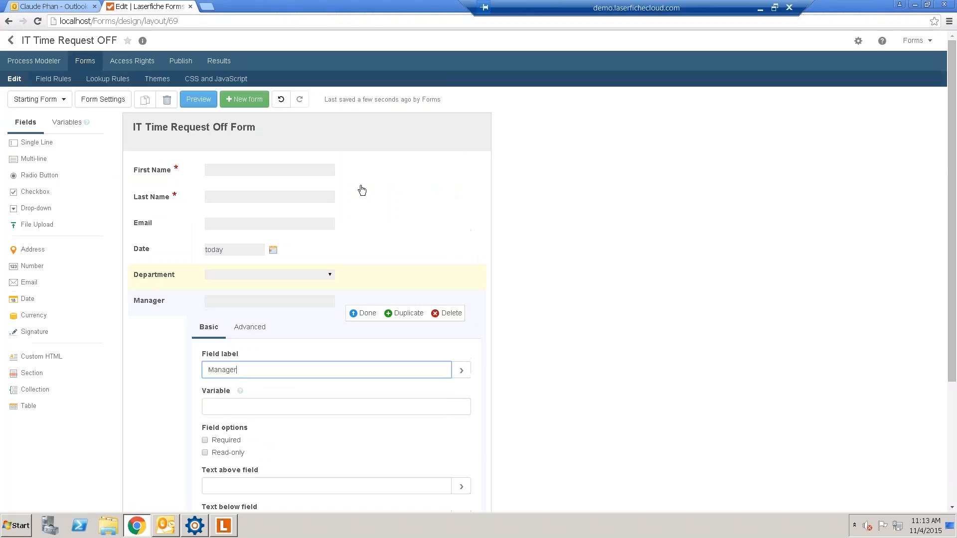
pyautogui.click(367, 315)
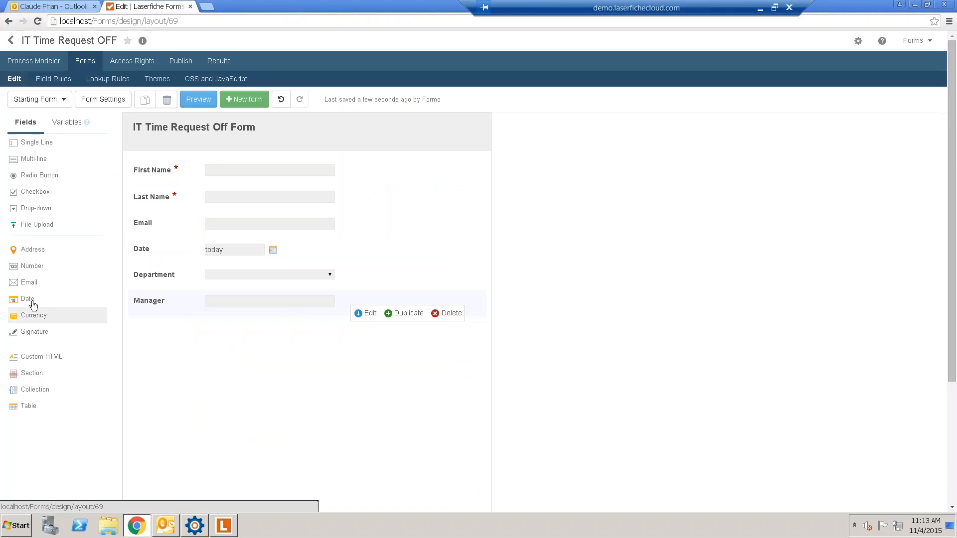
# - Add a Date field labelled Start Date below Manager
pyautogui.moveTo(33, 304); pyautogui.dragTo(170, 337)
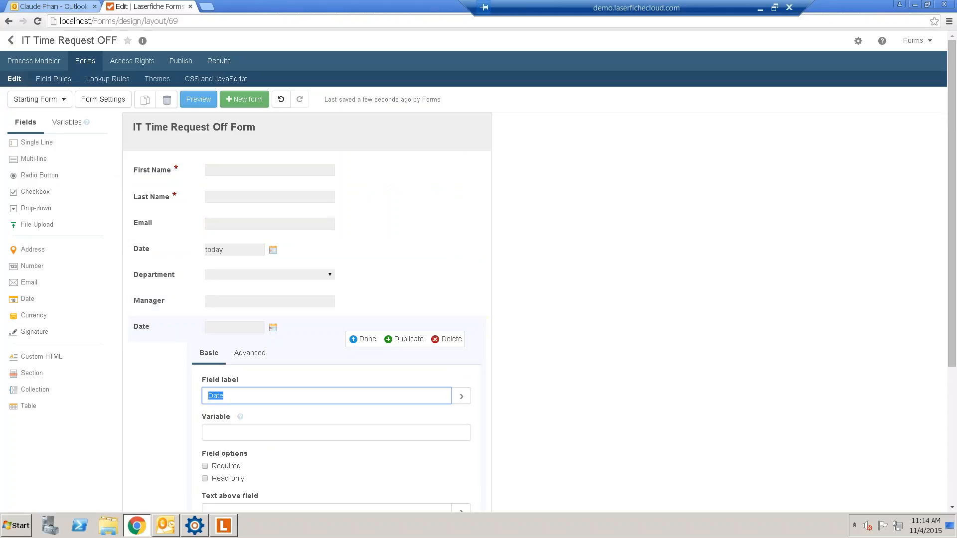
pyautogui.write('Start Date')
pyautogui.scroll(-4, 293, 409)
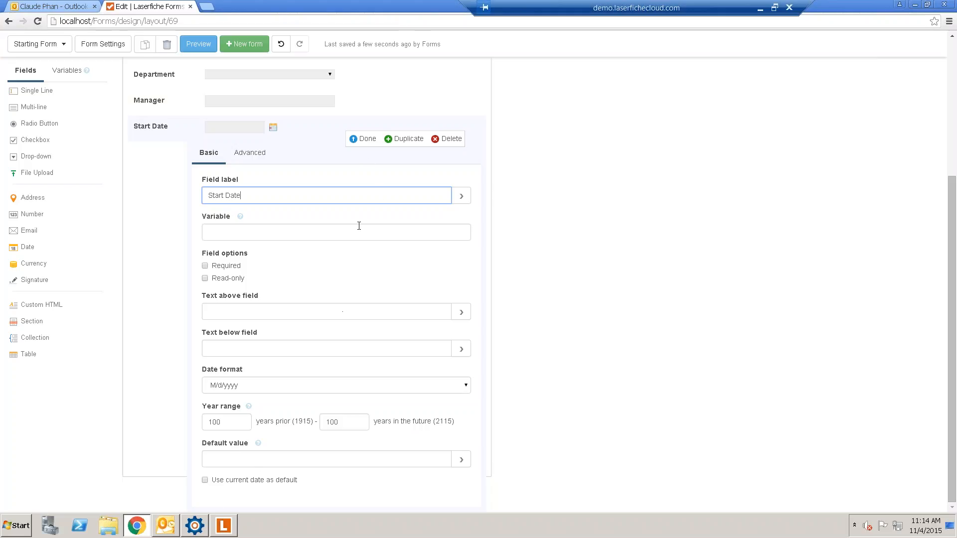
pyautogui.click(370, 140)
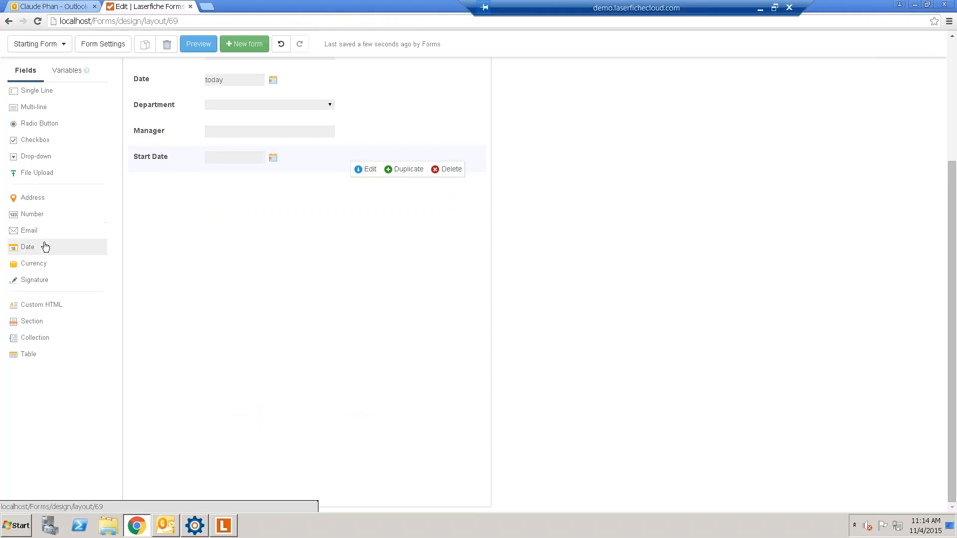
# - Add an End Date field, move it below Start Date, and preview the eight-field form
pyautogui.moveTo(44, 247); pyautogui.dragTo(223, 205)
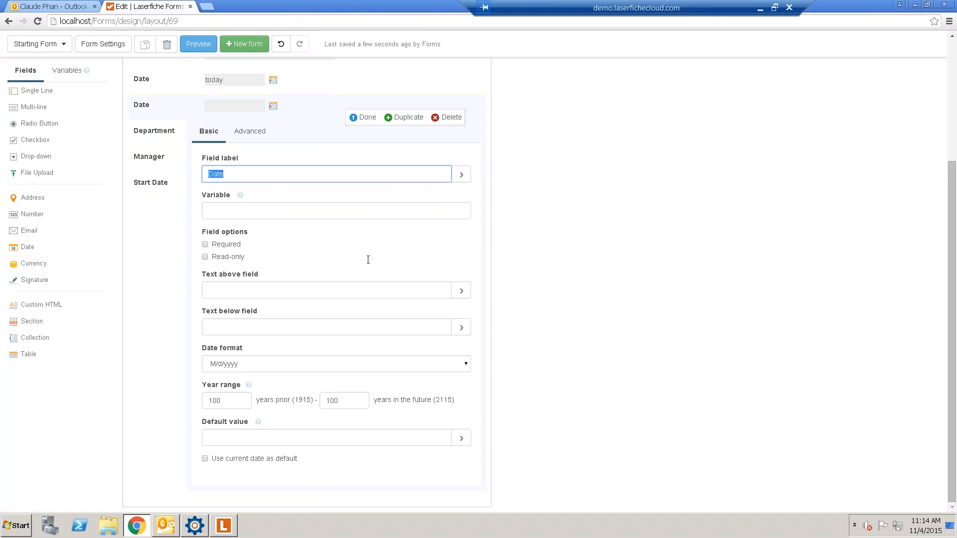
pyautogui.write('End Date')
pyautogui.click(364, 120)
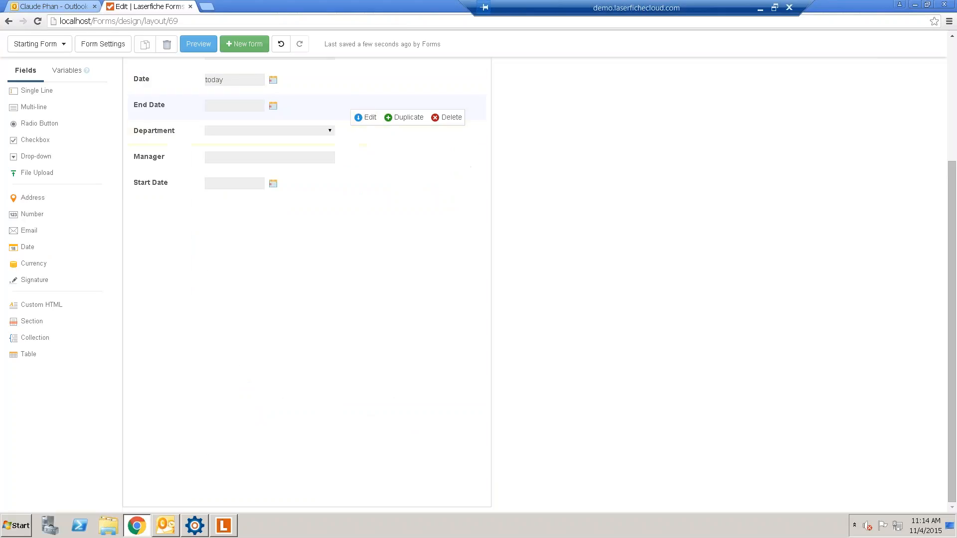
pyautogui.scroll(3, 214, 273)
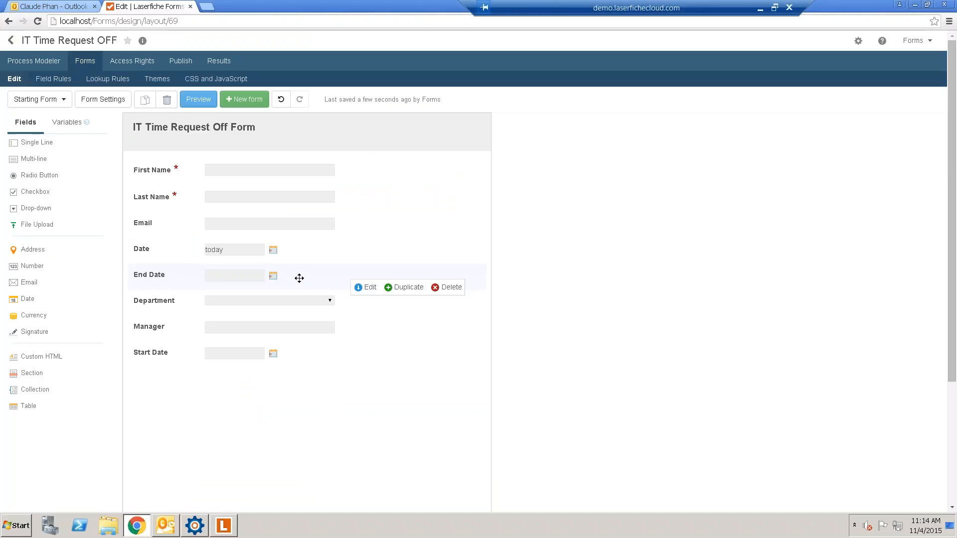
pyautogui.moveTo(299, 279); pyautogui.dragTo(298, 359)
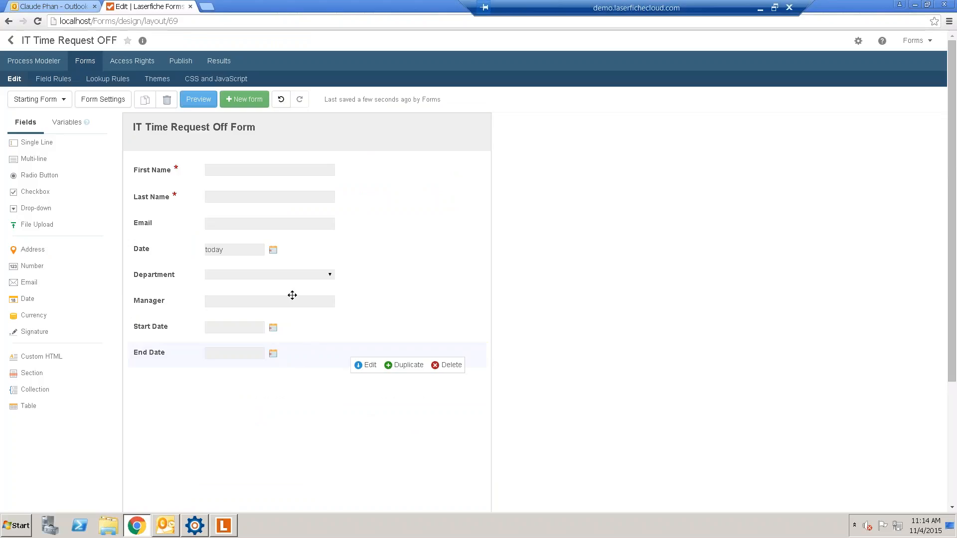
pyautogui.click(199, 99)
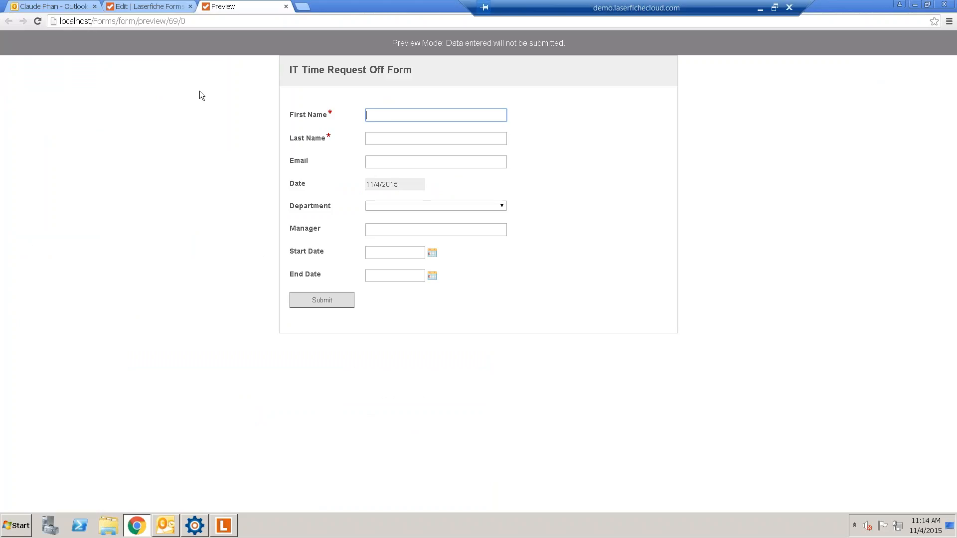
# - Close the form preview, glance at the CSS and JavaScript page, and return to the layout editor
pyautogui.click(286, 7)
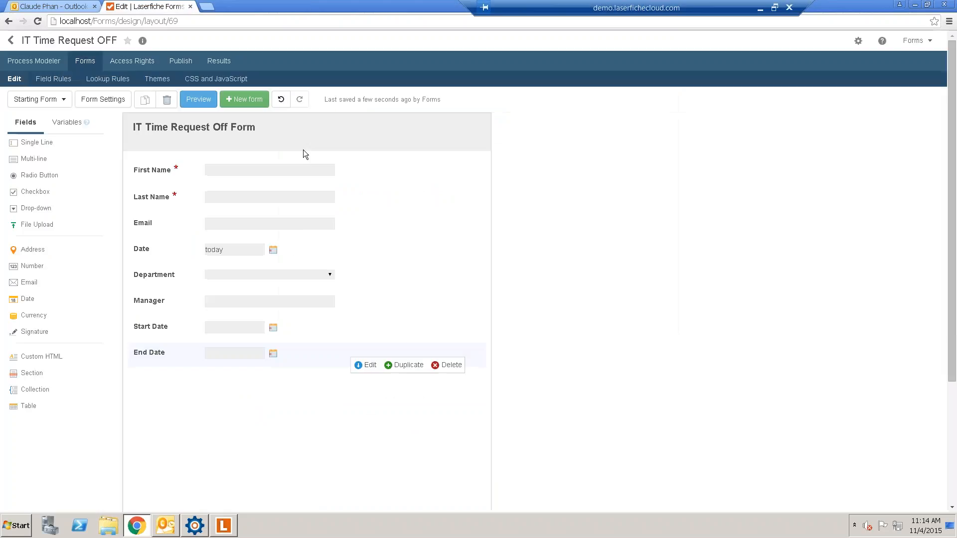
pyautogui.click(215, 79)
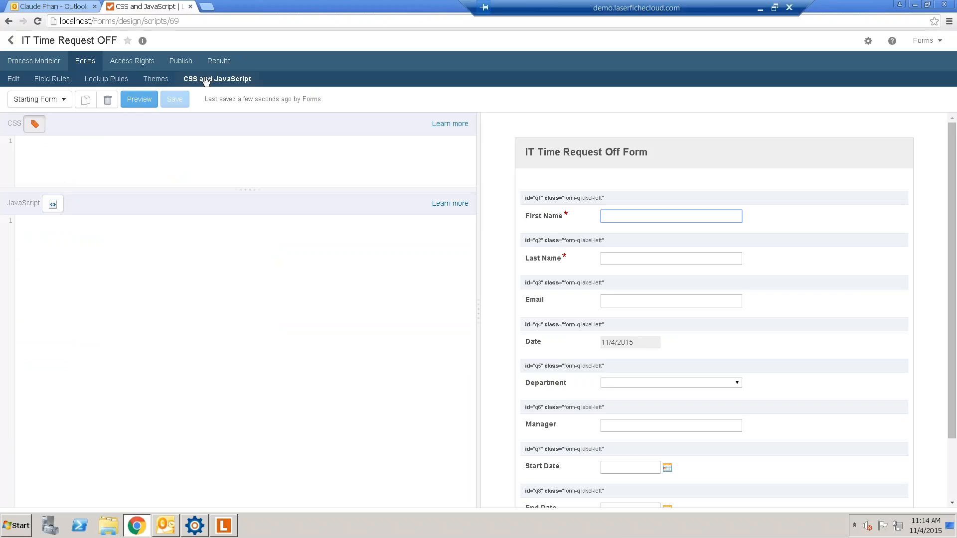
pyautogui.click(12, 96)
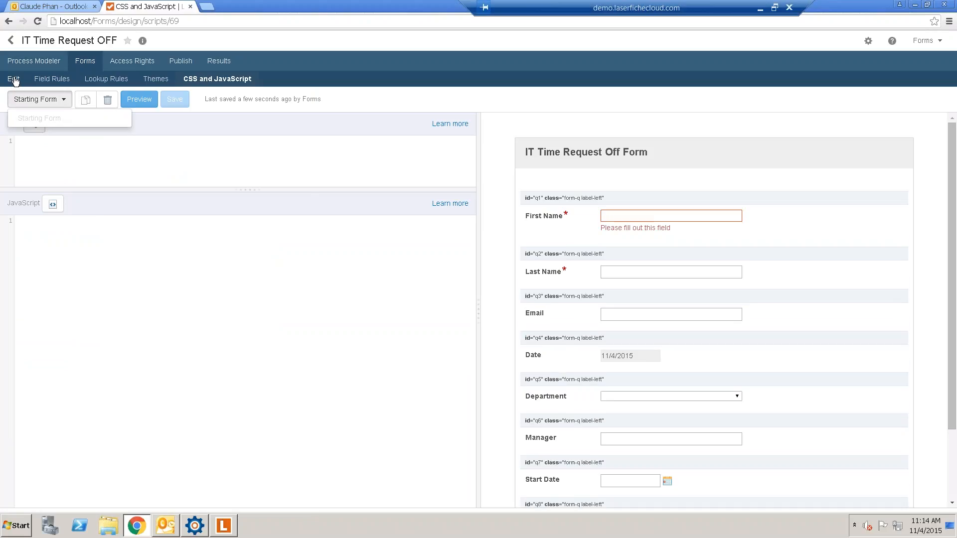
pyautogui.click(14, 80)
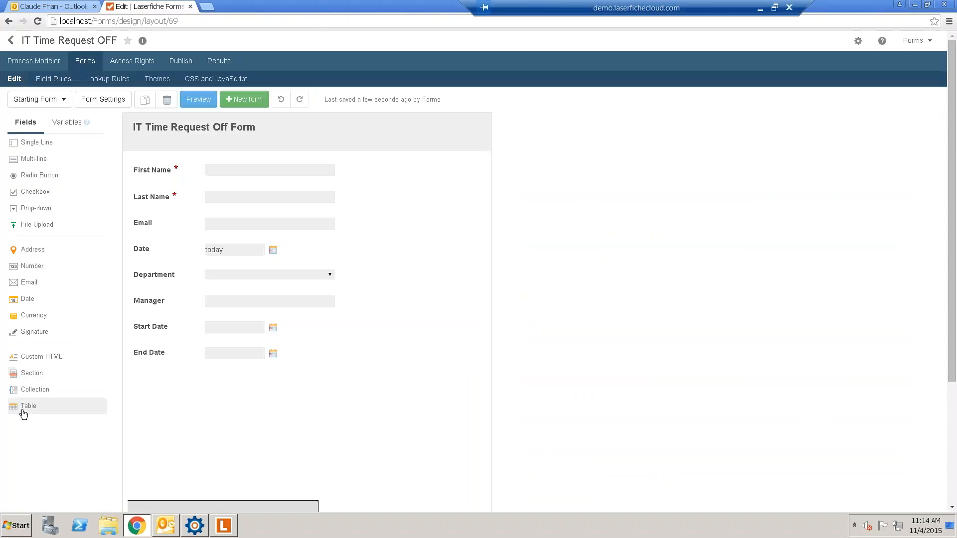
pyautogui.moveTo(48, 360)
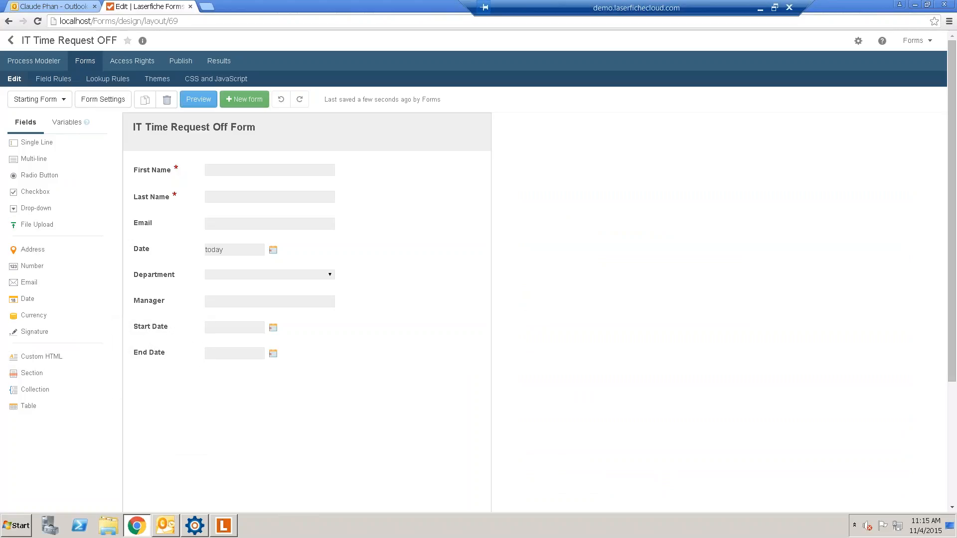
# - Apply the Energy theme to the time-off form and look over its background customization options
pyautogui.click(168, 82)
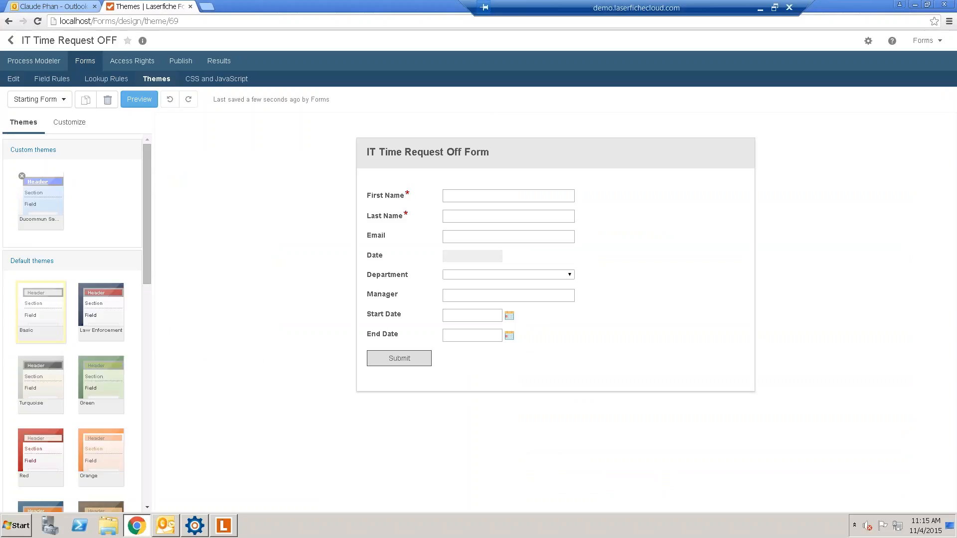
pyautogui.moveTo(146, 271); pyautogui.dragTo(159, 477)
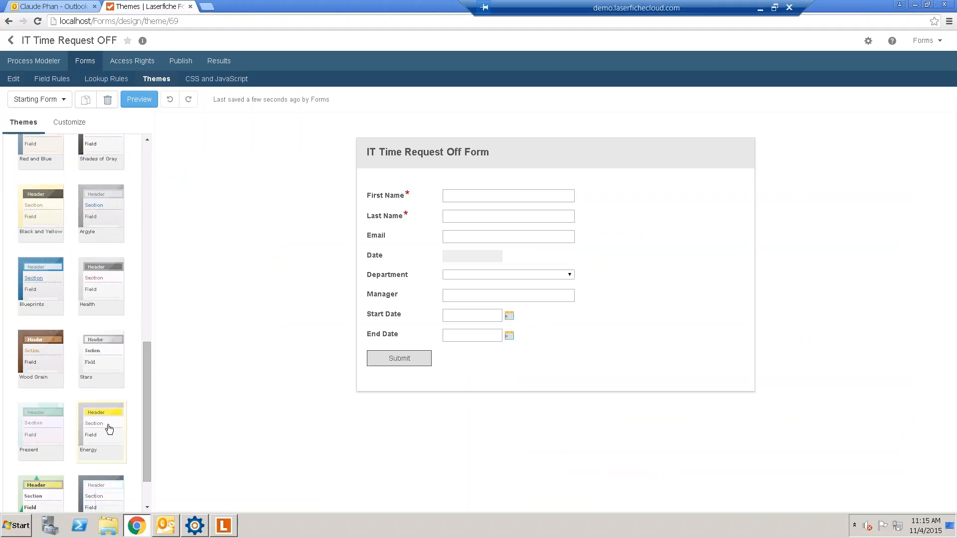
pyautogui.click(109, 429)
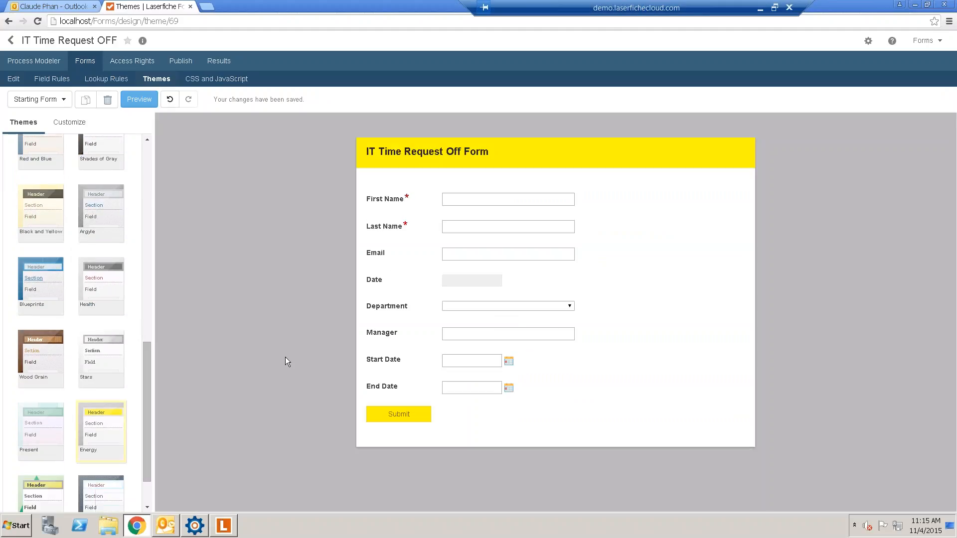
pyautogui.moveTo(146, 397)
pyautogui.mouseDown()
pyautogui.moveTo(174, 273)
pyautogui.moveTo(161, 159)
pyautogui.mouseUp()
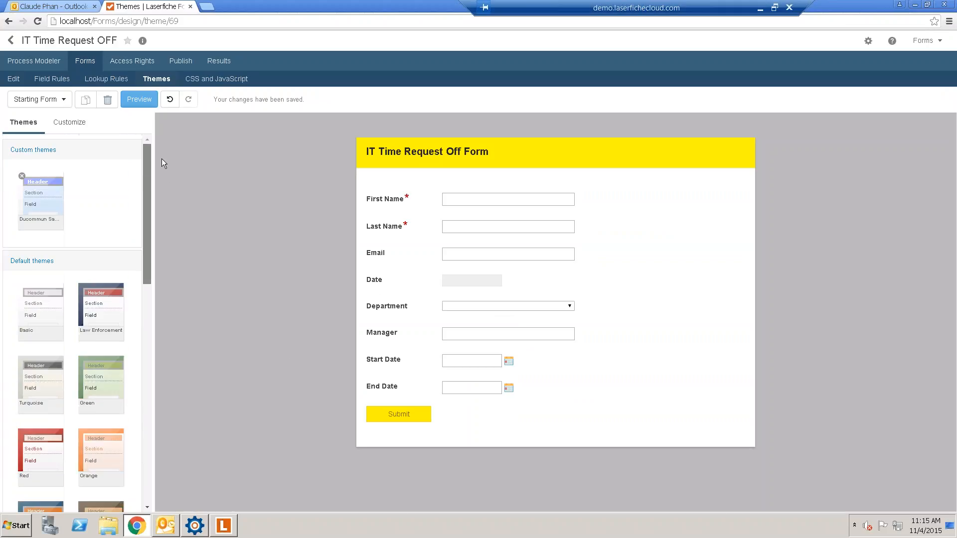
pyautogui.click(69, 122)
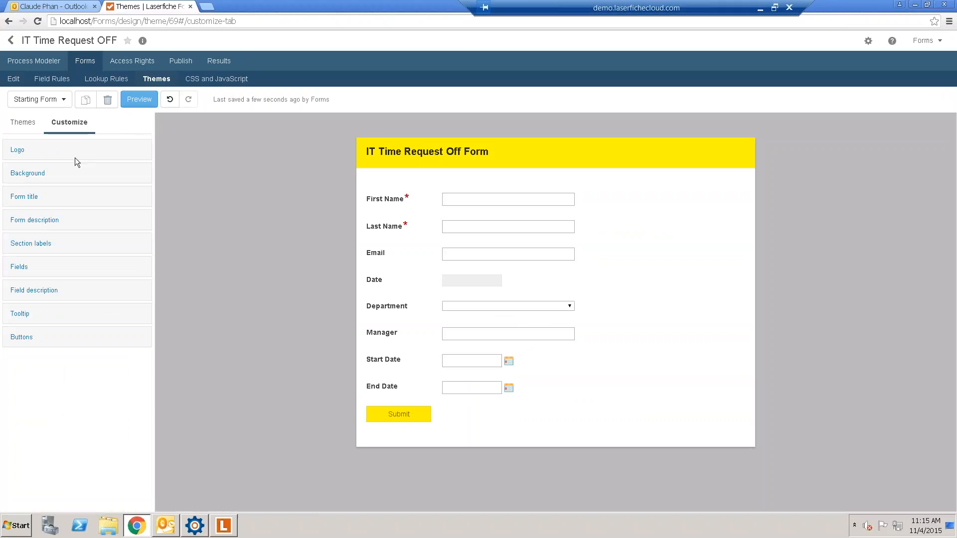
pyautogui.click(33, 177)
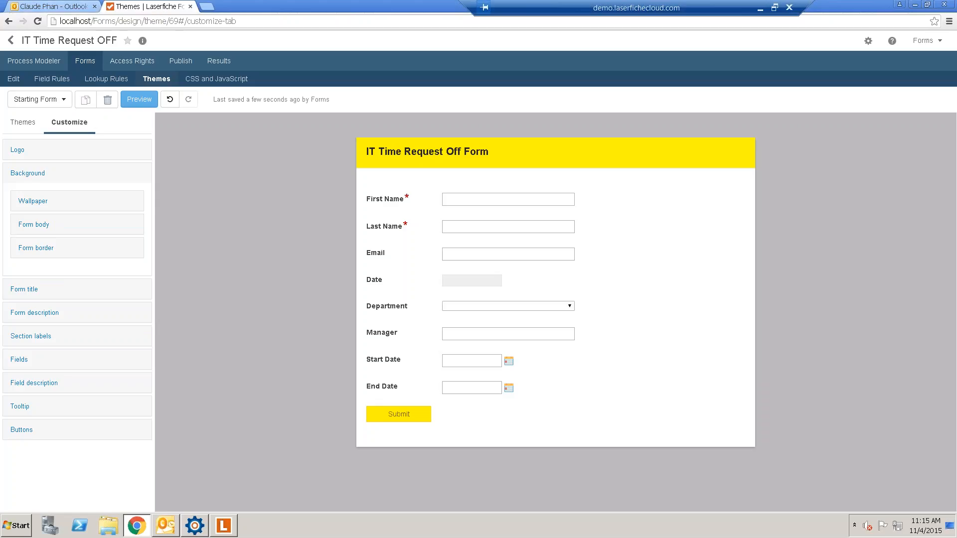
pyautogui.click(22, 79)
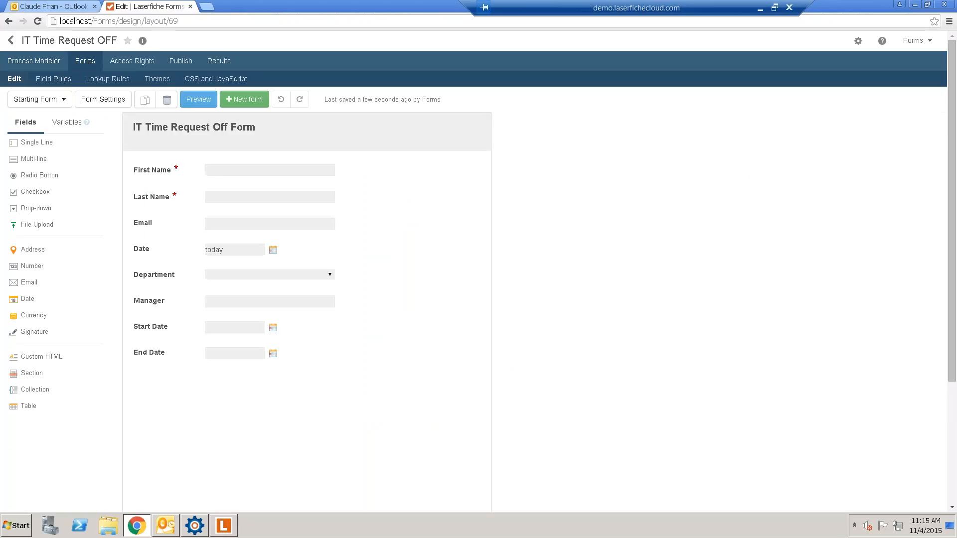
pyautogui.click(196, 98)
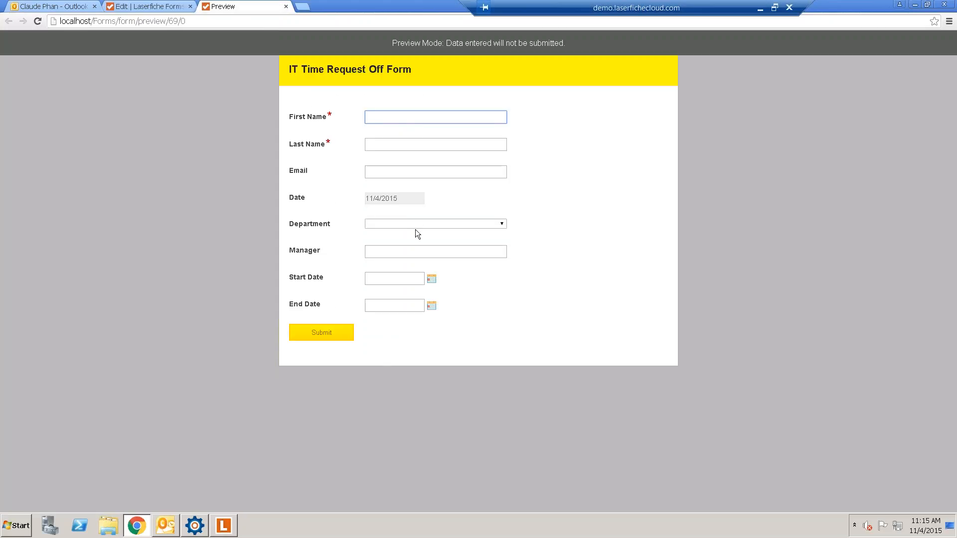
pyautogui.click(402, 225)
pyautogui.click(394, 237)
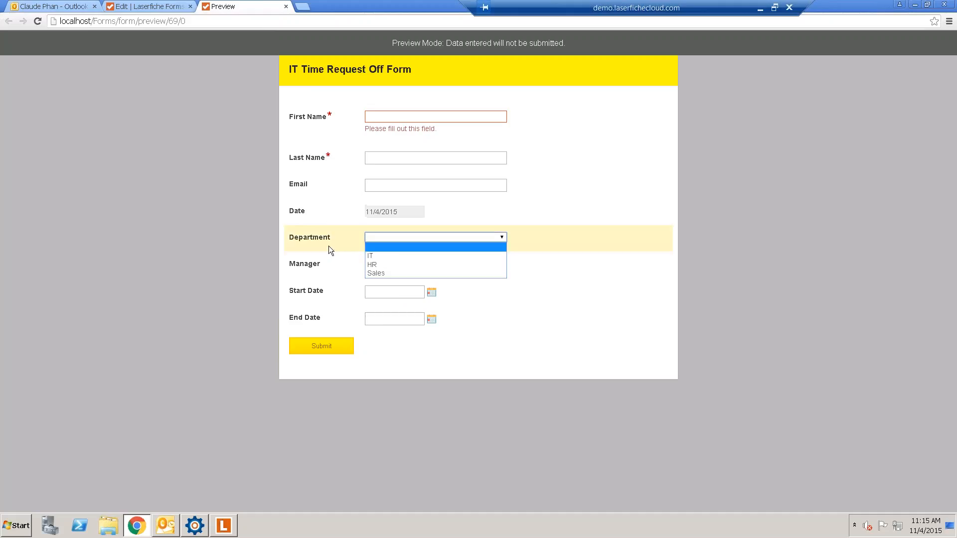
pyautogui.click(283, 230)
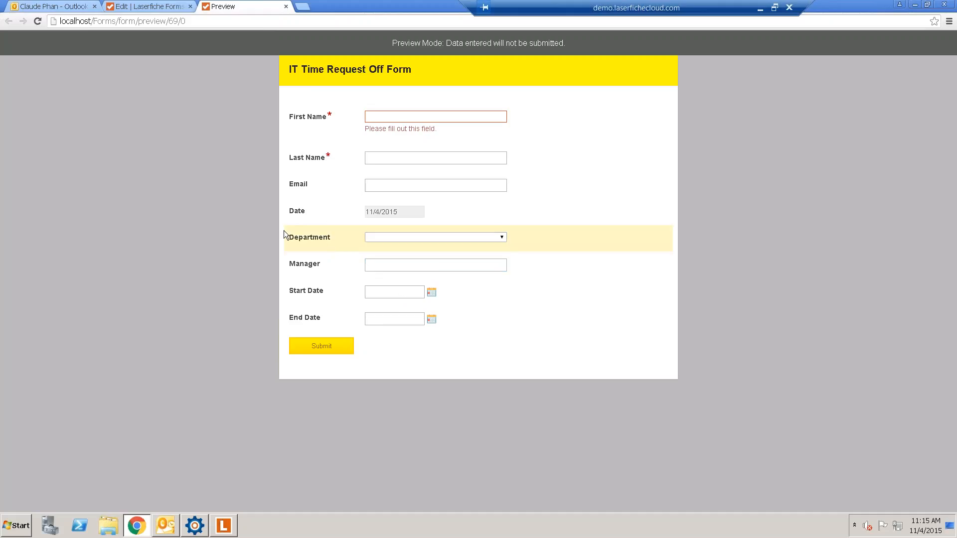
pyautogui.click(286, 7)
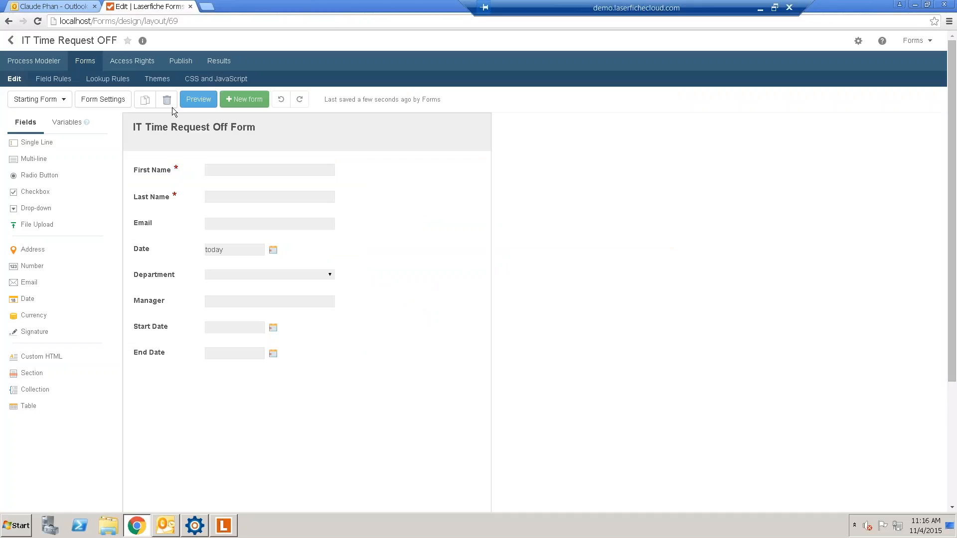
pyautogui.click(26, 59)
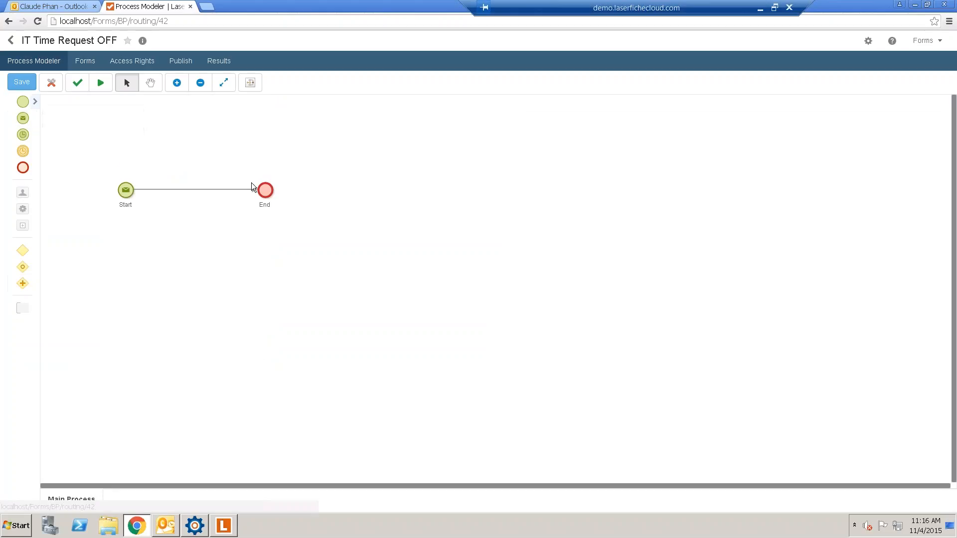
# - Move End to the far right and drop a User Task onto the Start–End connector
pyautogui.moveTo(264, 190); pyautogui.dragTo(320, 195)
pyautogui.moveTo(443, 197); pyautogui.dragTo(689, 195)
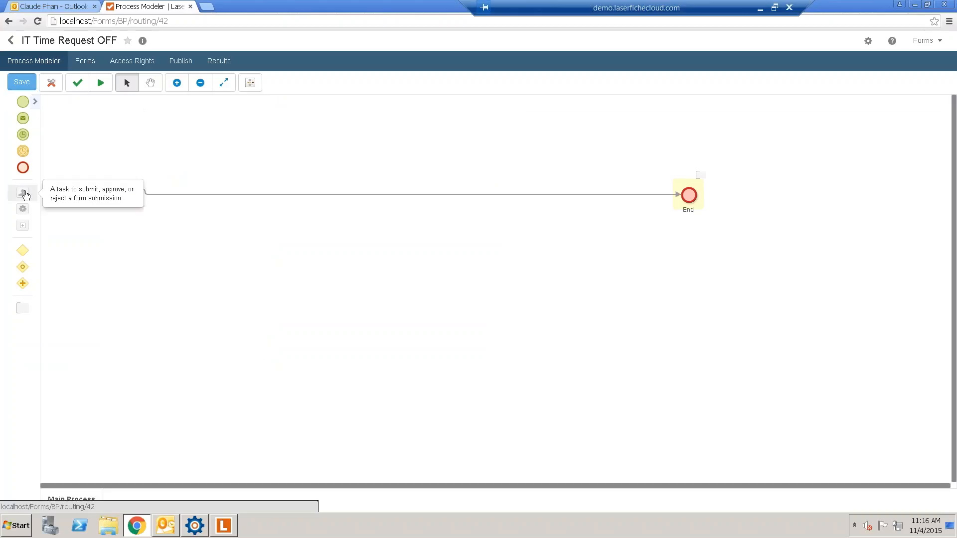
pyautogui.moveTo(26, 196); pyautogui.dragTo(237, 200)
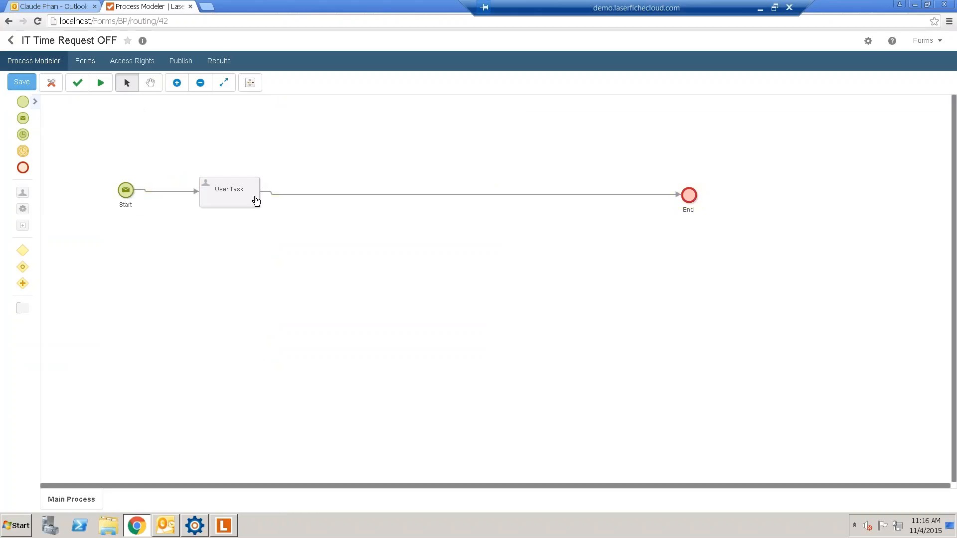
pyautogui.click(223, 195)
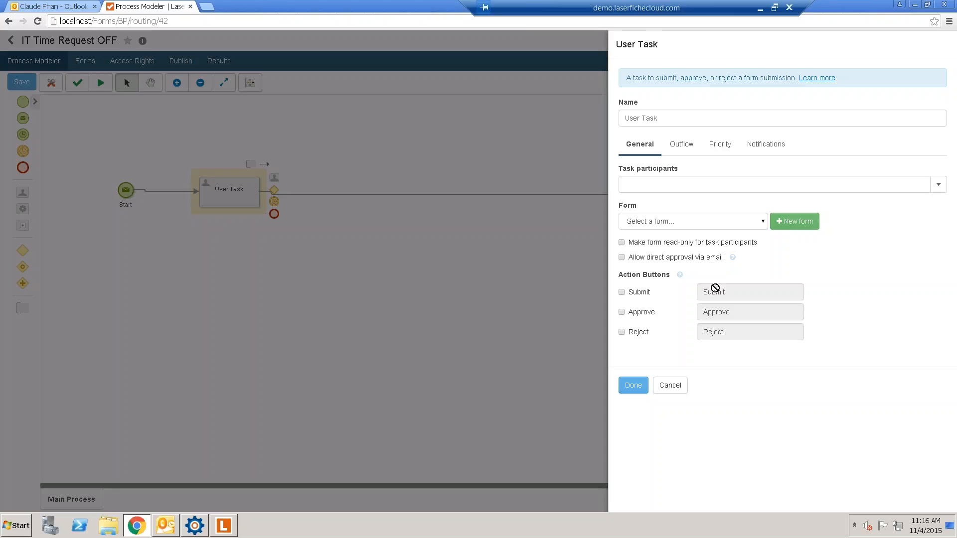
# - Assign the User Task to the manager and have it show the Starting Form
pyautogui.click(647, 183)
pyautogui.write('Matt')
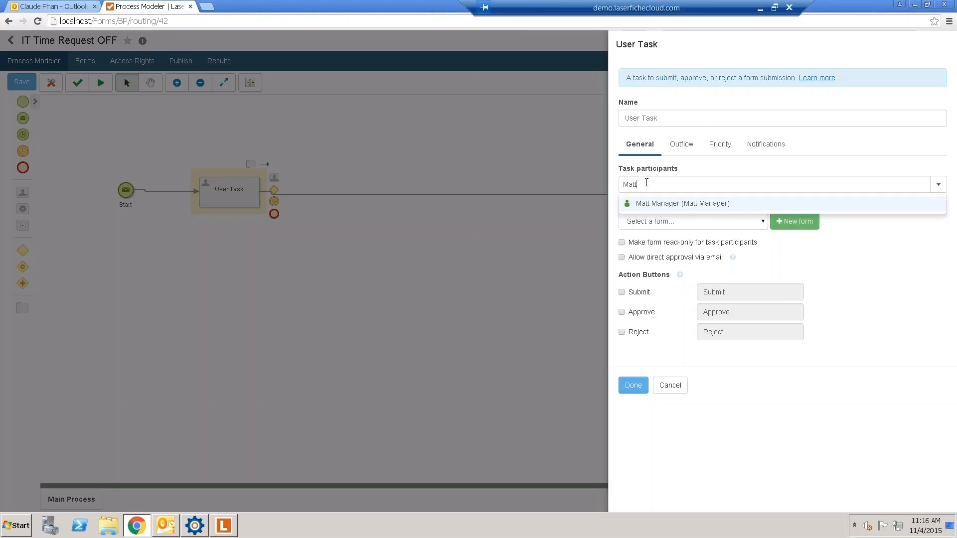
pyautogui.click(654, 203)
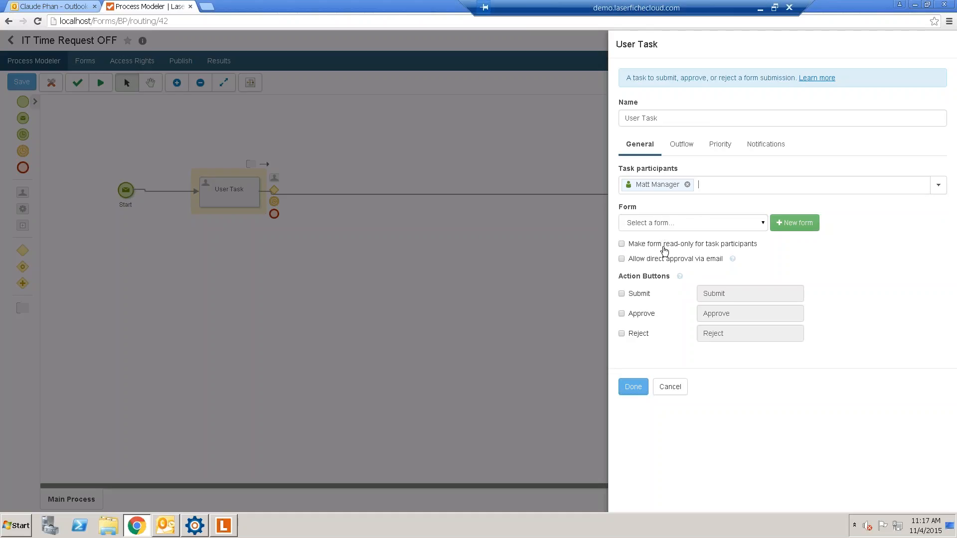
pyautogui.click(652, 225)
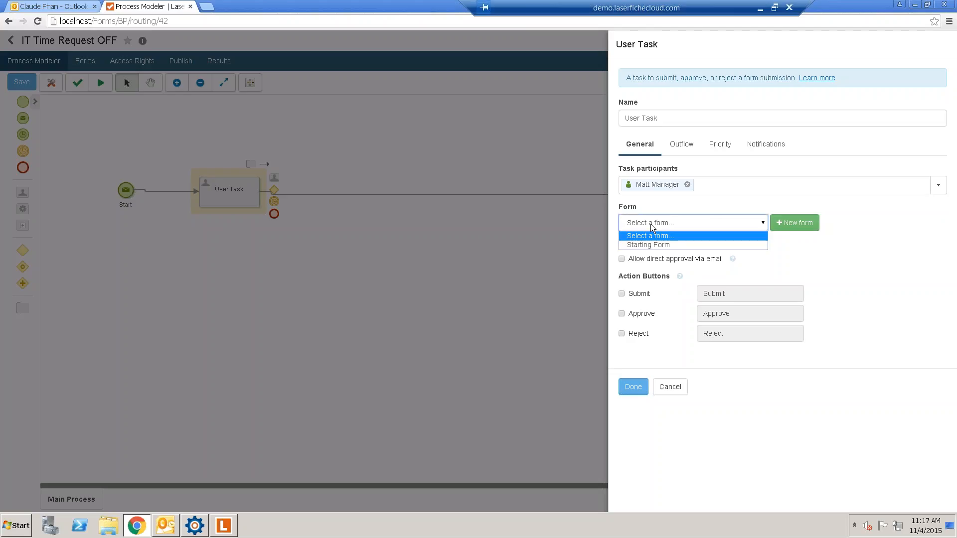
pyautogui.click(652, 244)
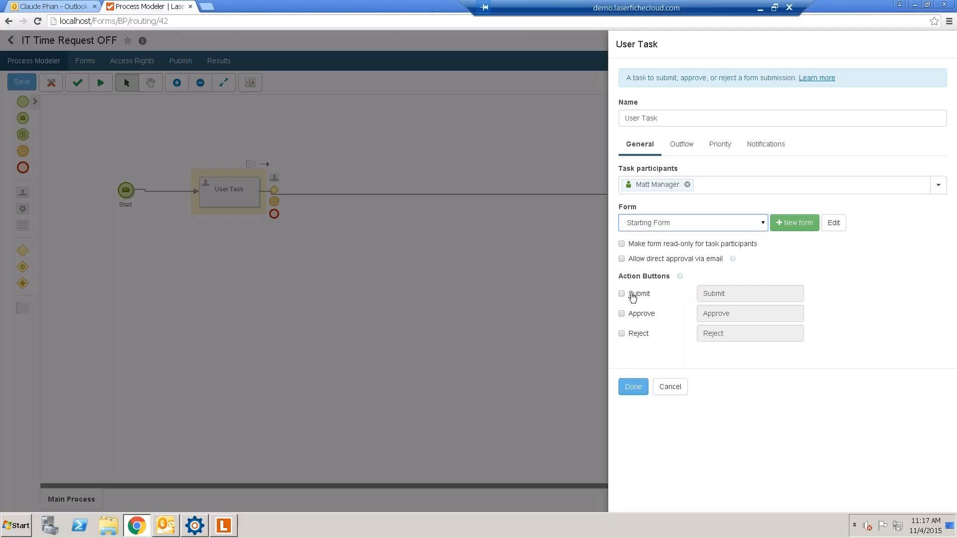
# - Enable the Approve and Reject actions and rename Reject to Denied
pyautogui.click(629, 315)
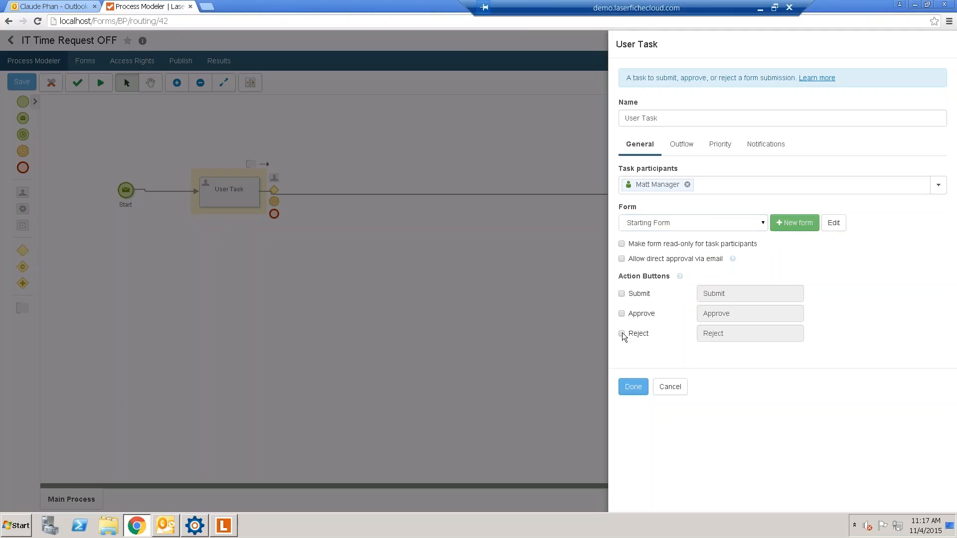
pyautogui.click(621, 333)
pyautogui.click(622, 314)
pyautogui.doubleClick(740, 315)
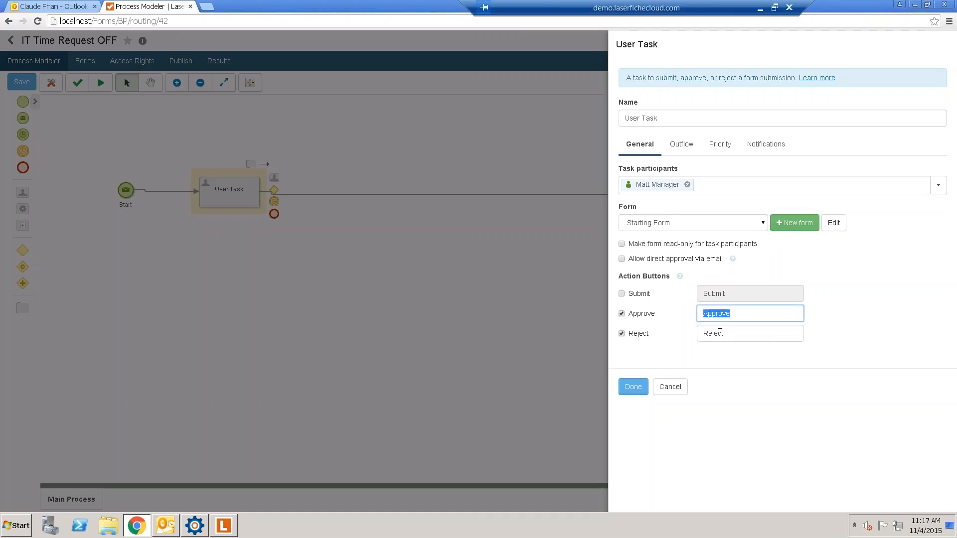
pyautogui.press('Tab')
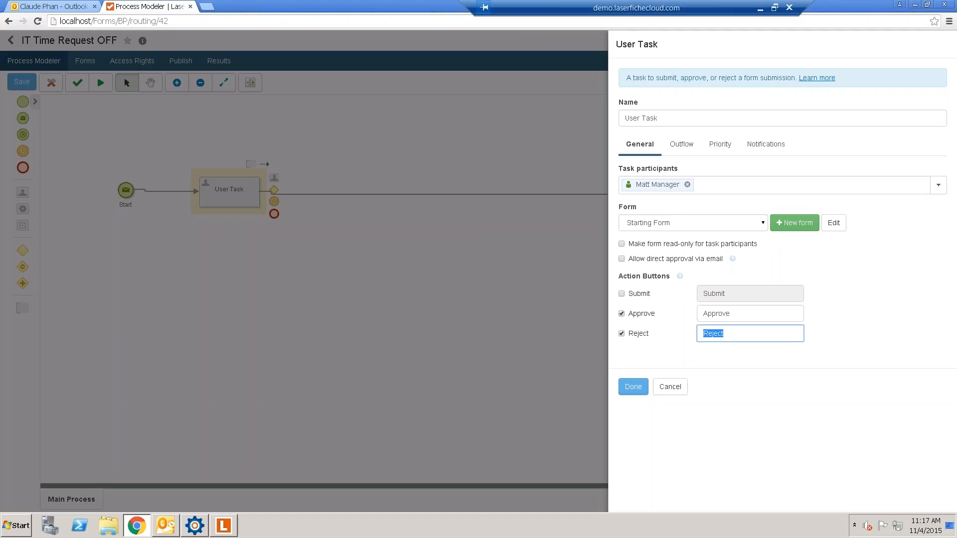
pyautogui.write('Denied')
pyautogui.click(764, 145)
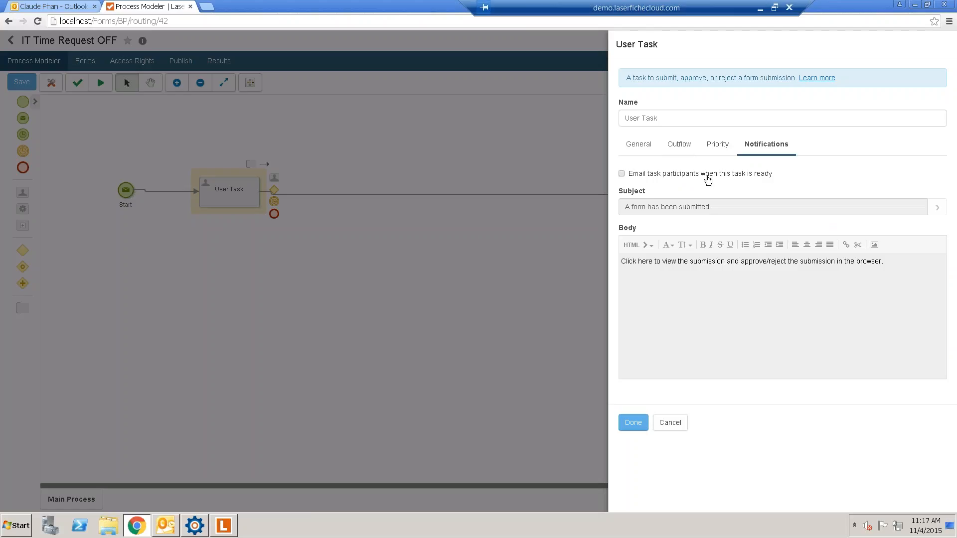
# - Turn on participant email notification and replace the old body with a greeting to the manager
pyautogui.click(708, 178)
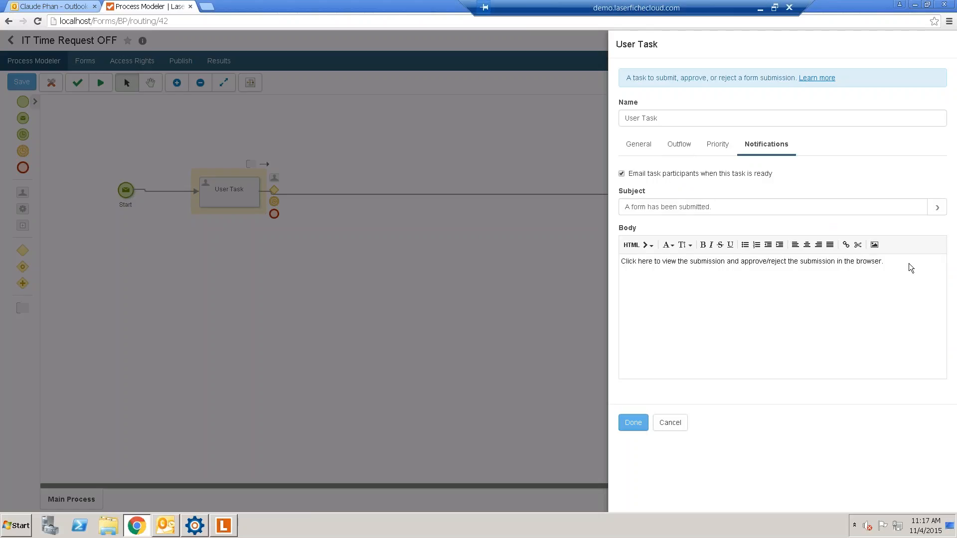
pyautogui.moveTo(902, 268); pyautogui.dragTo(838, 263)
pyautogui.moveTo(677, 261); pyautogui.dragTo(600, 258)
pyautogui.press('BackSpace')
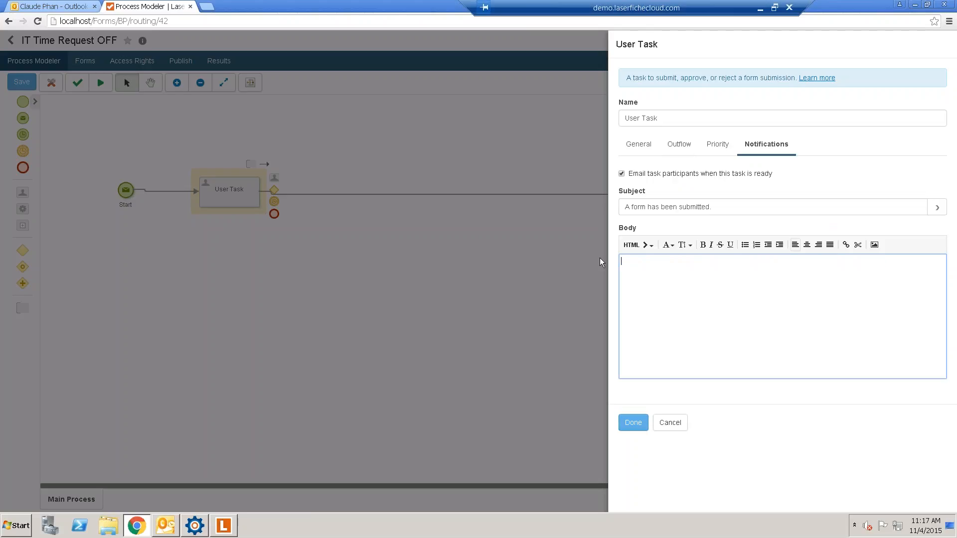
pyautogui.write('Mna')
pyautogui.press('BackSpace')
pyautogui.press('BackSpace')
pyautogui.write('lo M')
pyautogui.press('BackSpace')
pyautogui.write('Matt manaer')
pyautogui.press('BackSpace')
pyautogui.press('BackSpace')
pyautogui.press('BackSpace')
pyautogui.press('BackSpace')
pyautogui.press('BackSpace')
pyautogui.press('BackSpace')
pyautogui.write('Manager,')
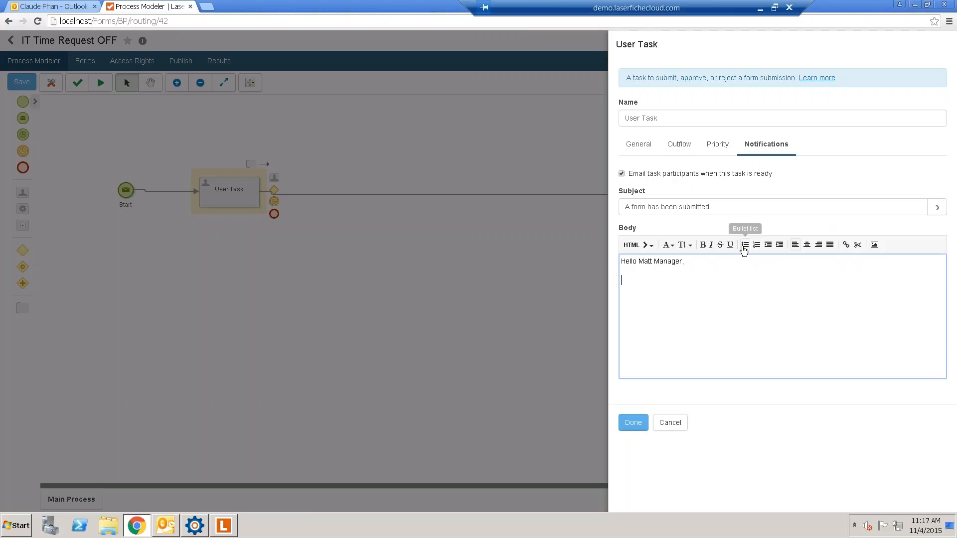
pyautogui.click(650, 249)
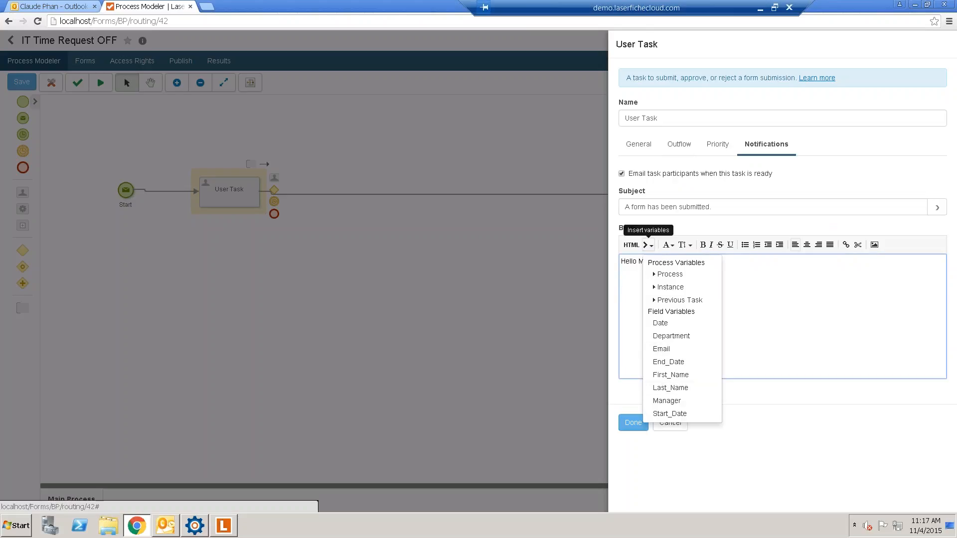
# - Type the approval request sentence followed by Name:, Start Date: and End lines
pyautogui.click(631, 287)
pyautogui.write('A Tim')
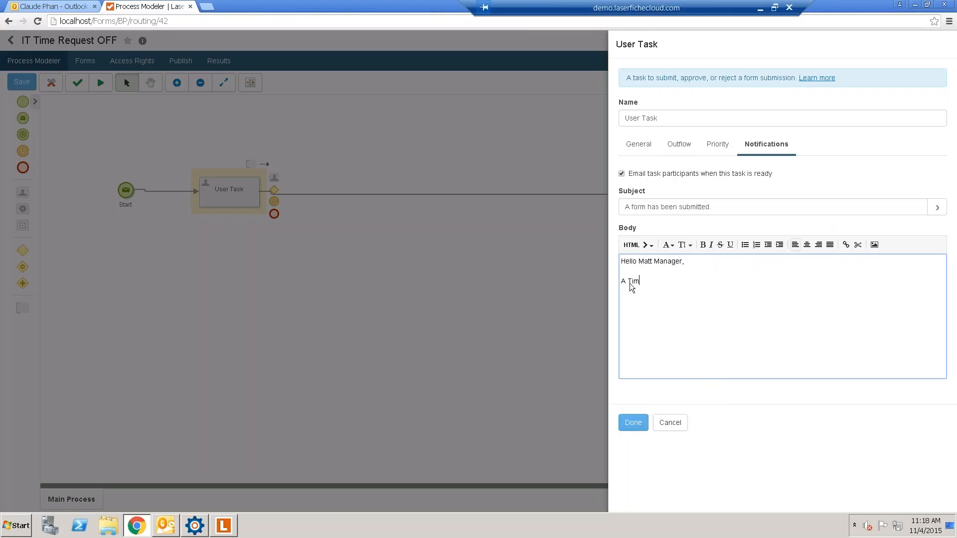
pyautogui.write('e off request form request your approval, Det')
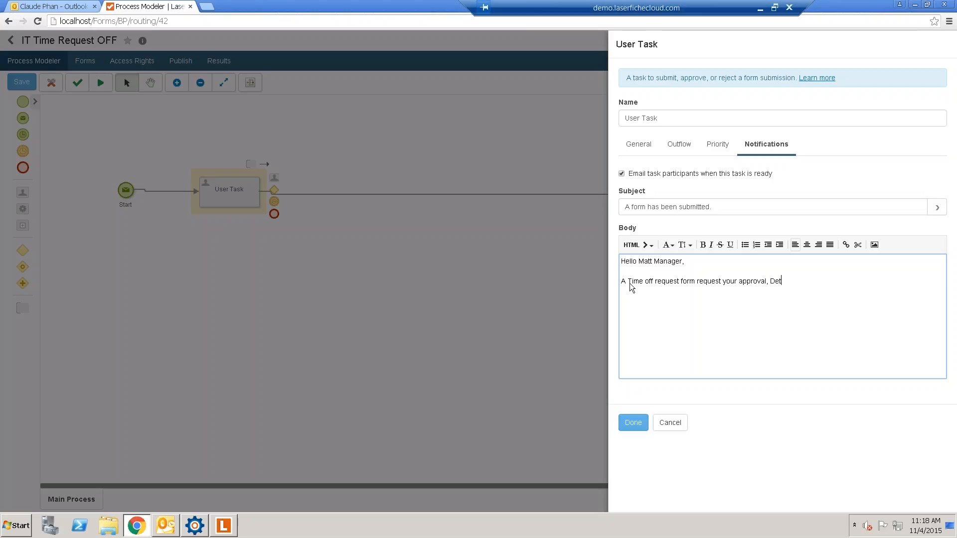
pyautogui.write('ails below:')
pyautogui.press('Return')
pyautogui.click(649, 246)
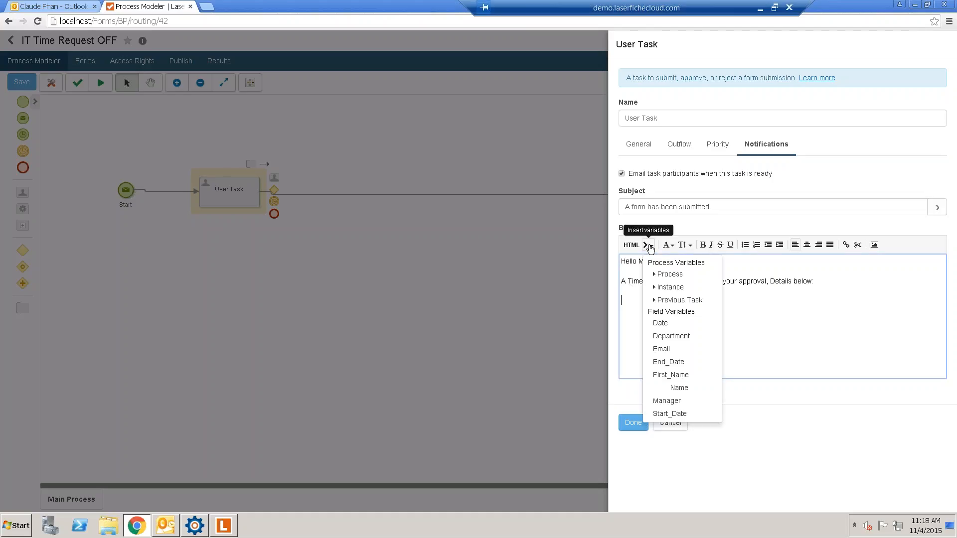
pyautogui.click(629, 306)
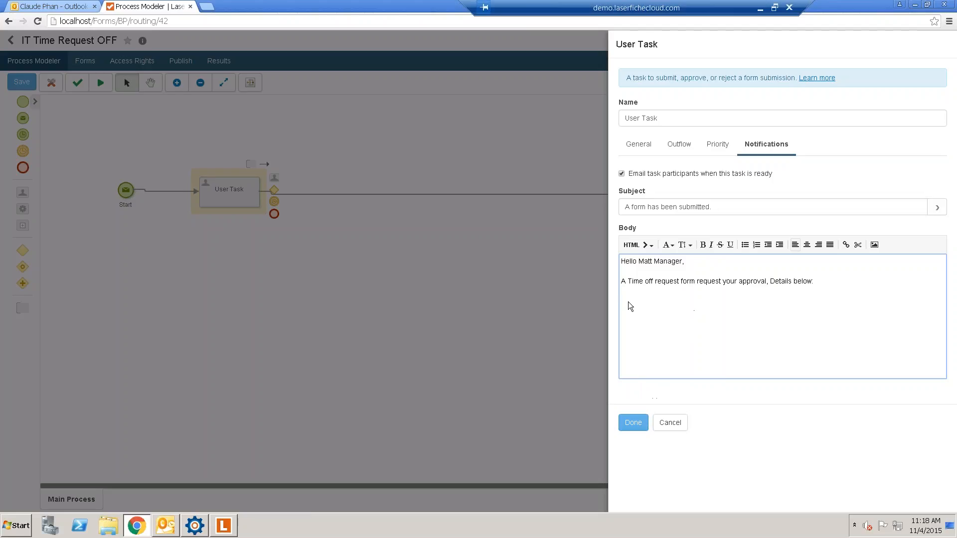
pyautogui.write('Namr')
pyautogui.press('BackSpace')
pyautogui.write('e:')
pyautogui.press('Return')
pyautogui.write('Start Date:')
pyautogui.press('Return')
pyautogui.write('End')
pyautogui.write(':')
# - Insert the First_Name, Last_Name, Start_Date and End_Date variables into the body and save
pyautogui.click(652, 248)
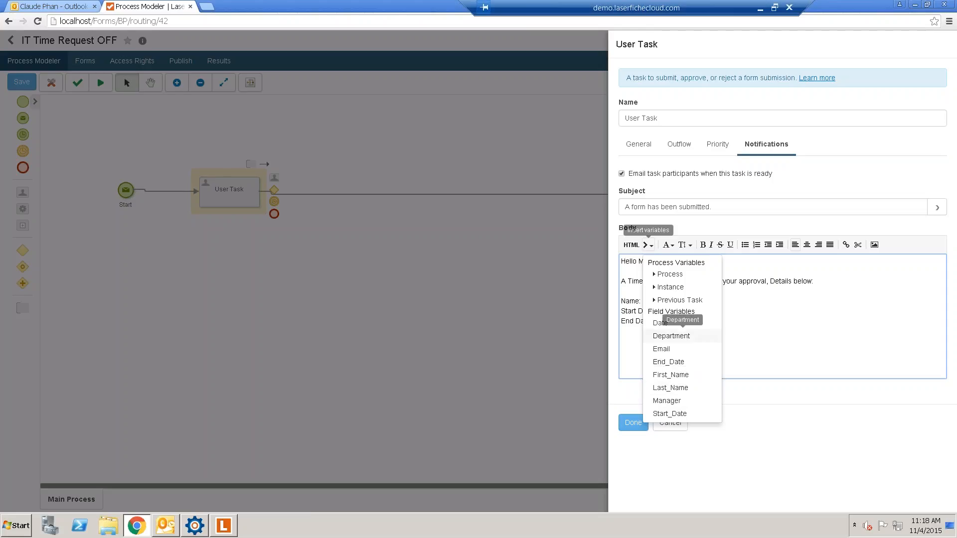
pyautogui.click(673, 374)
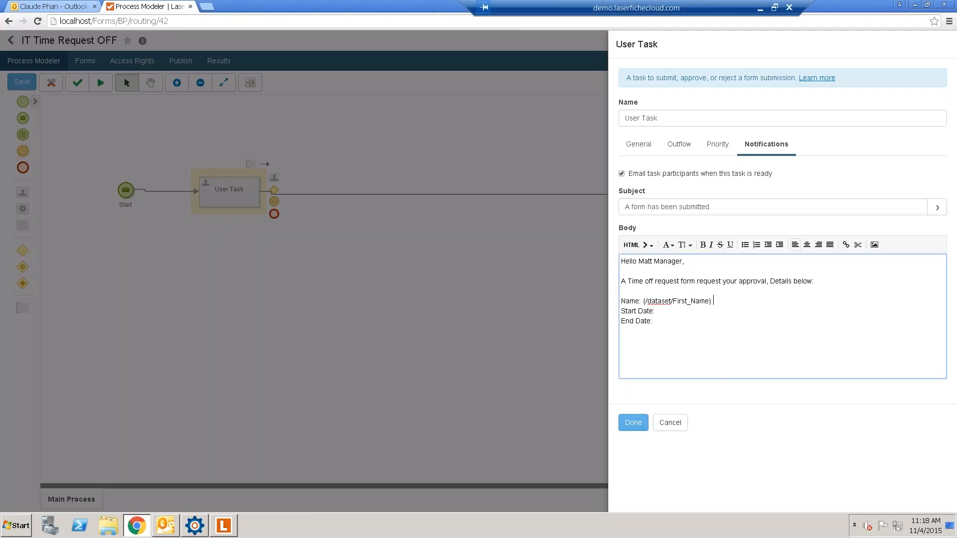
pyautogui.click(647, 245)
pyautogui.click(673, 388)
pyautogui.click(645, 246)
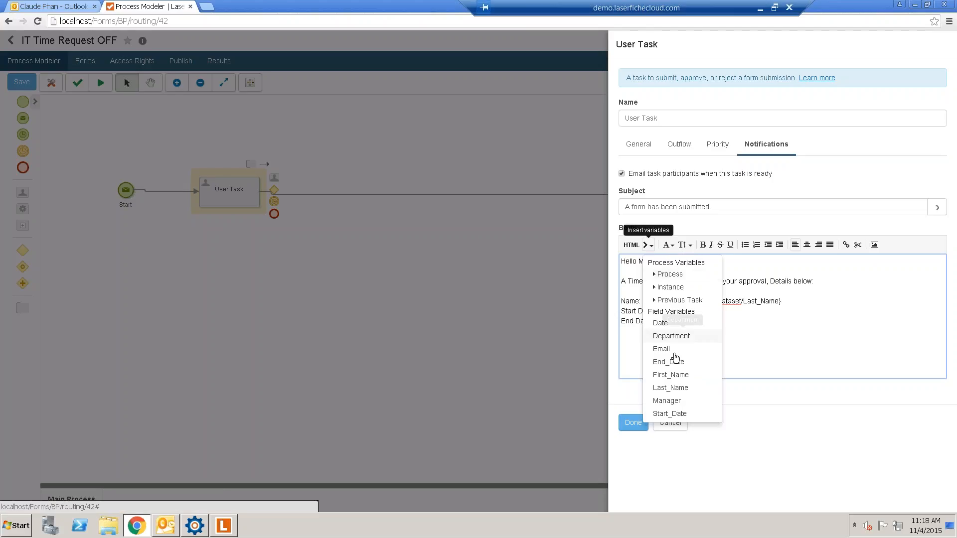
pyautogui.click(670, 413)
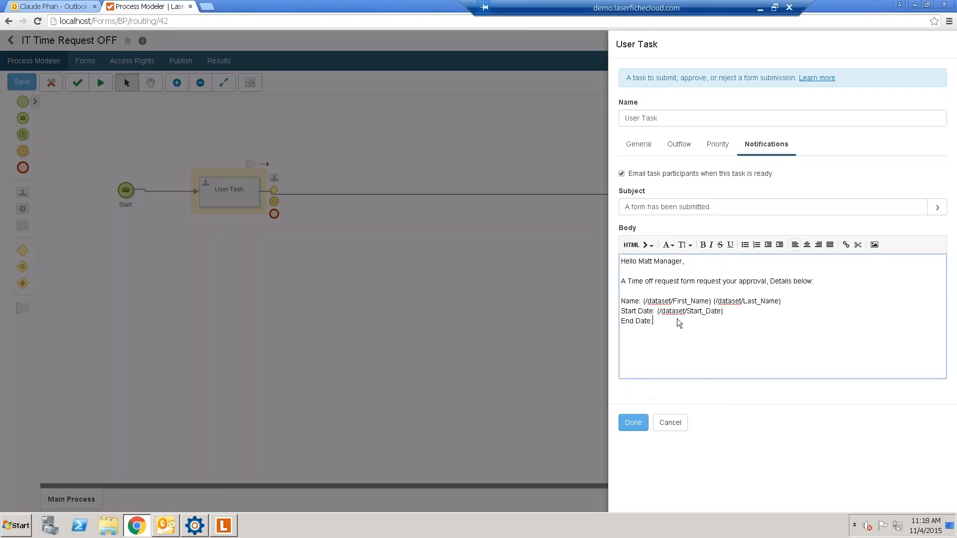
pyautogui.click(645, 246)
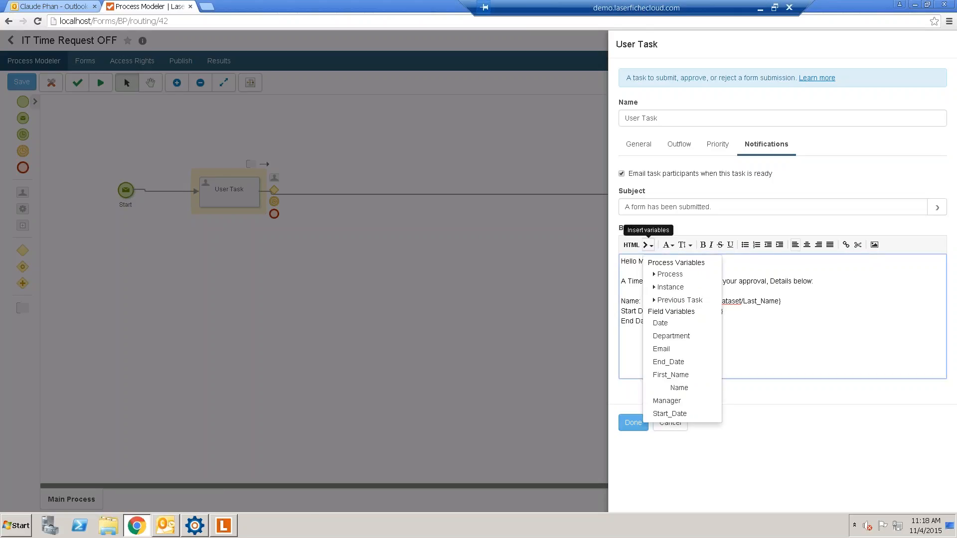
pyautogui.click(669, 363)
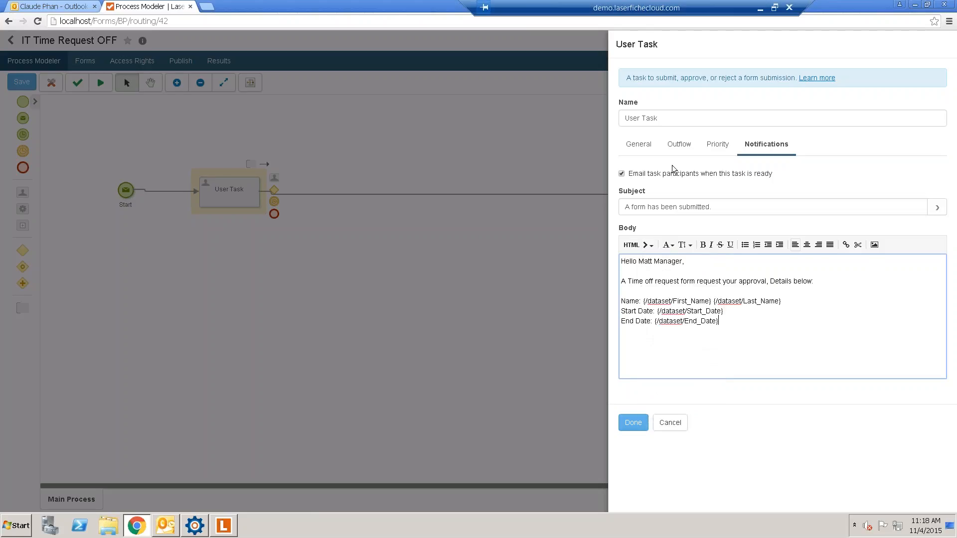
pyautogui.click(634, 423)
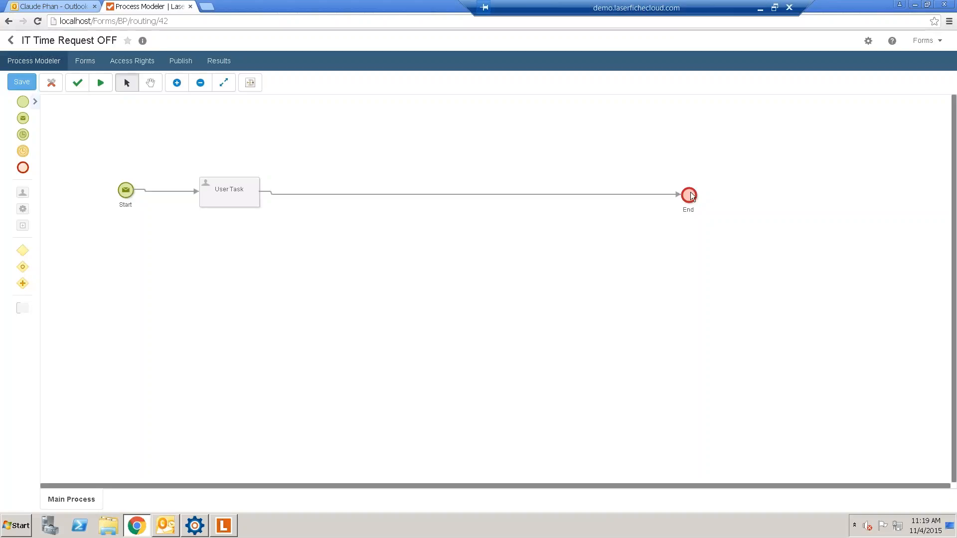
# - Drop a Service Task onto the flow between the User Task and End
pyautogui.moveTo(695, 198); pyautogui.dragTo(695, 198)
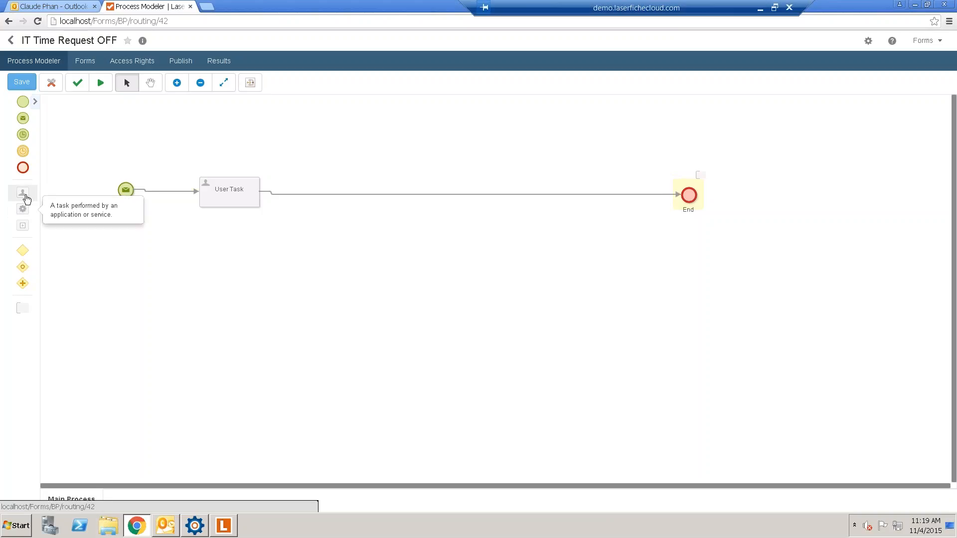
pyautogui.click(257, 200)
pyautogui.doubleClick(258, 200)
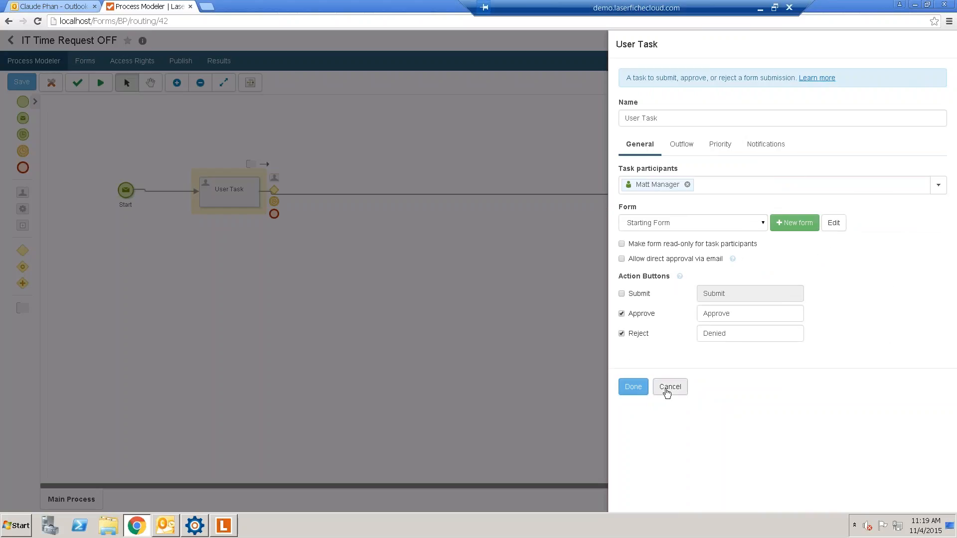
pyautogui.click(668, 387)
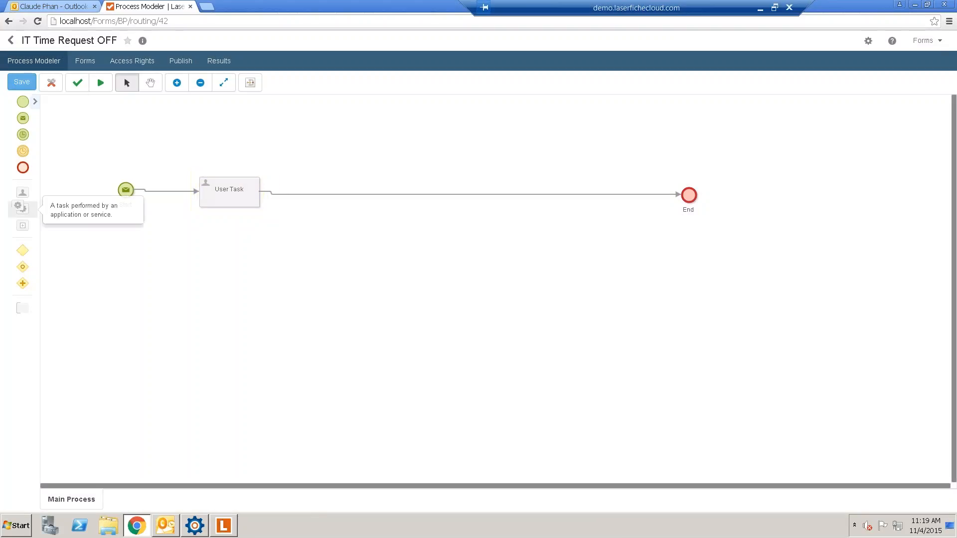
pyautogui.moveTo(23, 214); pyautogui.dragTo(376, 198)
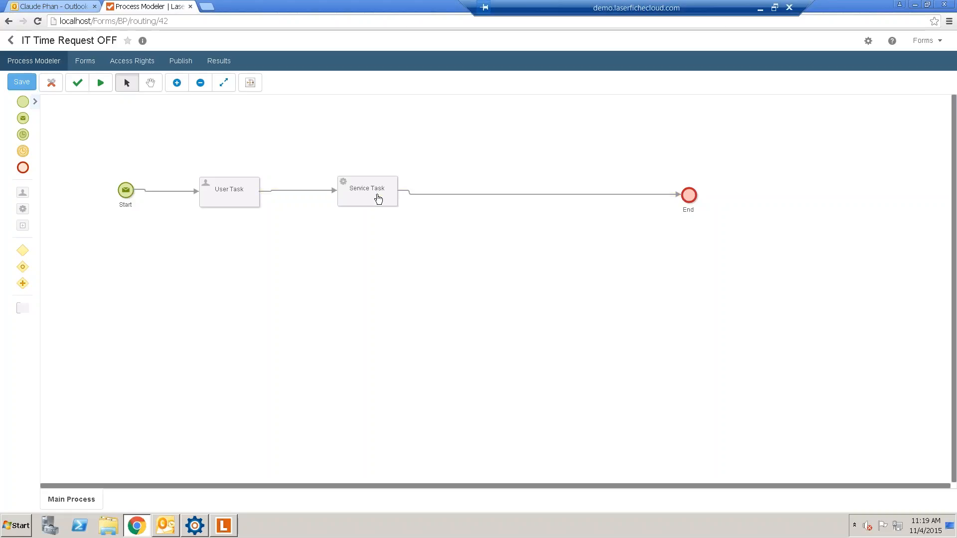
pyautogui.click(229, 189)
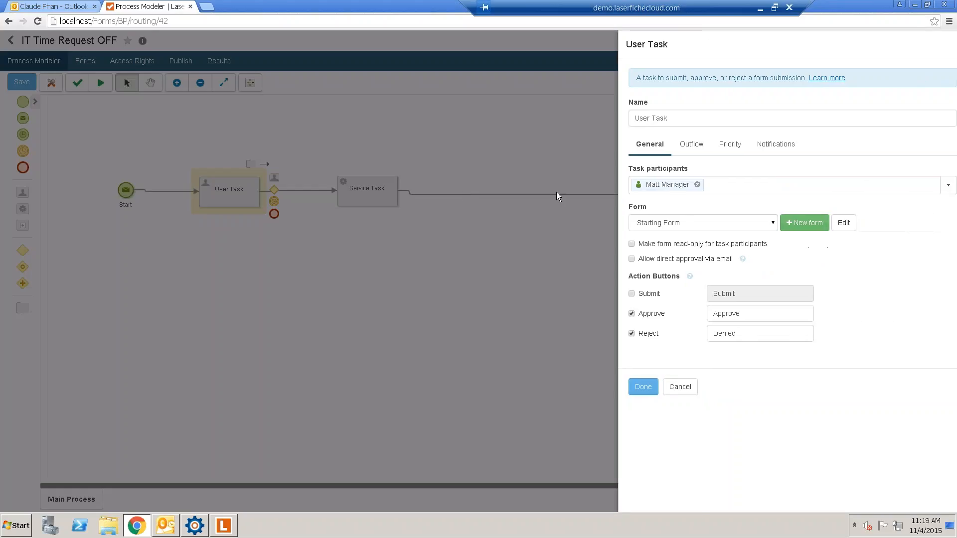
# - Name the User Task's Service Task outflow 'approval' with condition Action = Approve
pyautogui.click(678, 146)
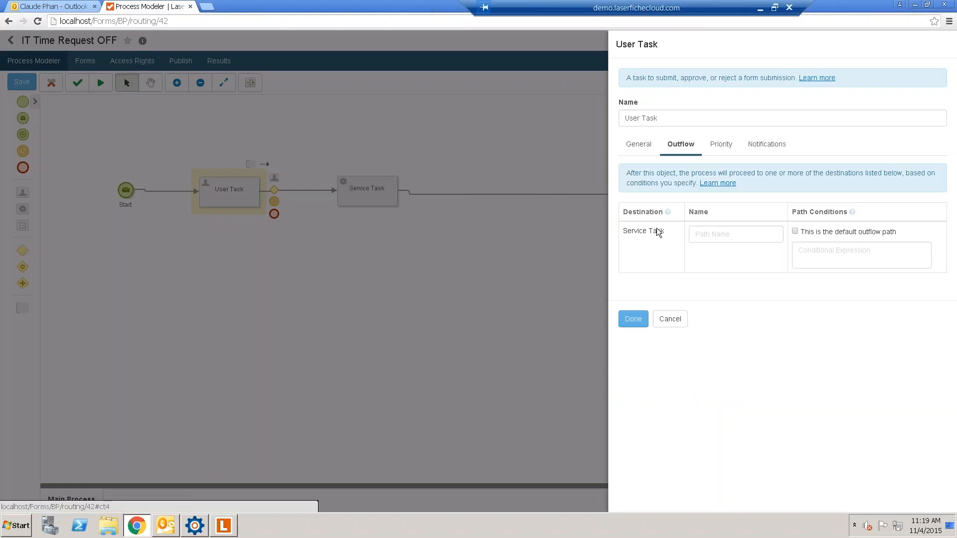
pyautogui.click(757, 233)
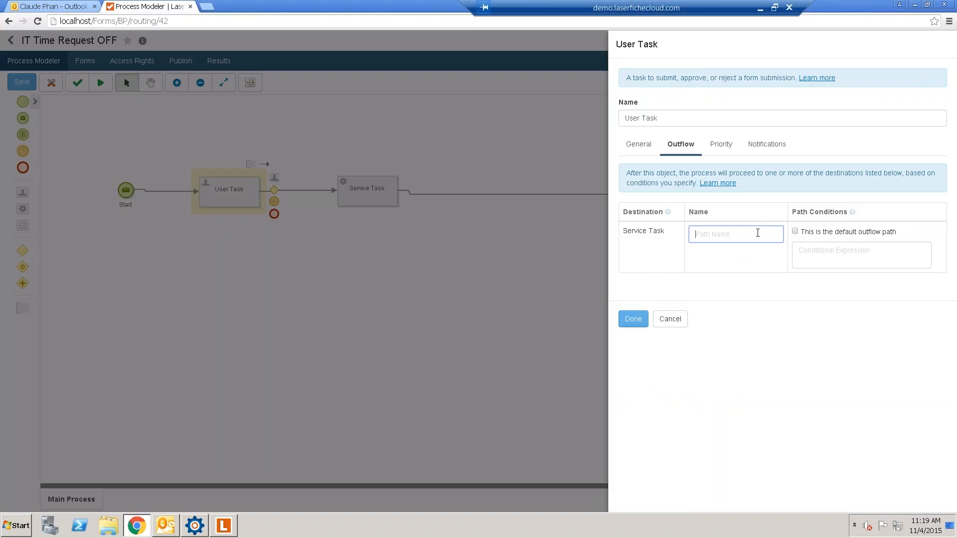
pyautogui.write('approval')
pyautogui.click(805, 257)
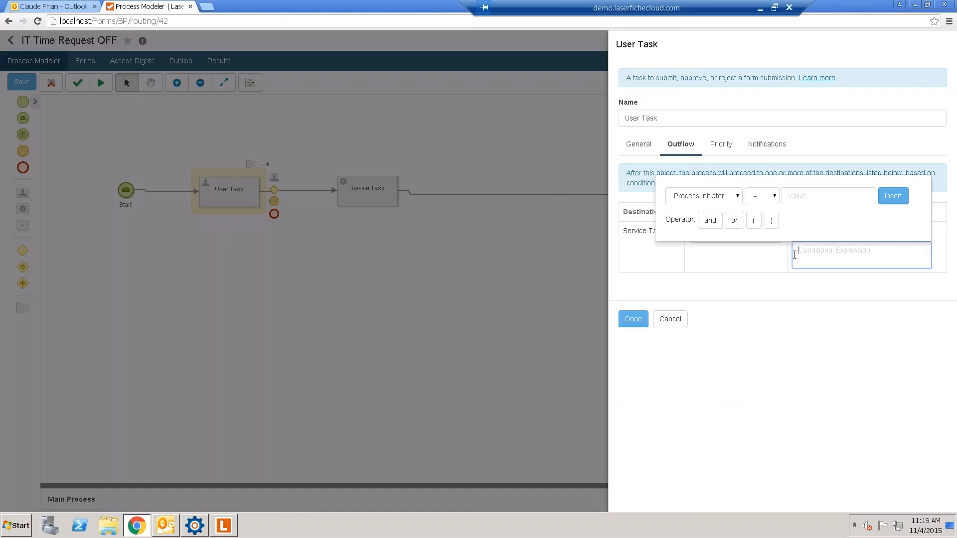
pyautogui.click(728, 198)
pyautogui.click(695, 218)
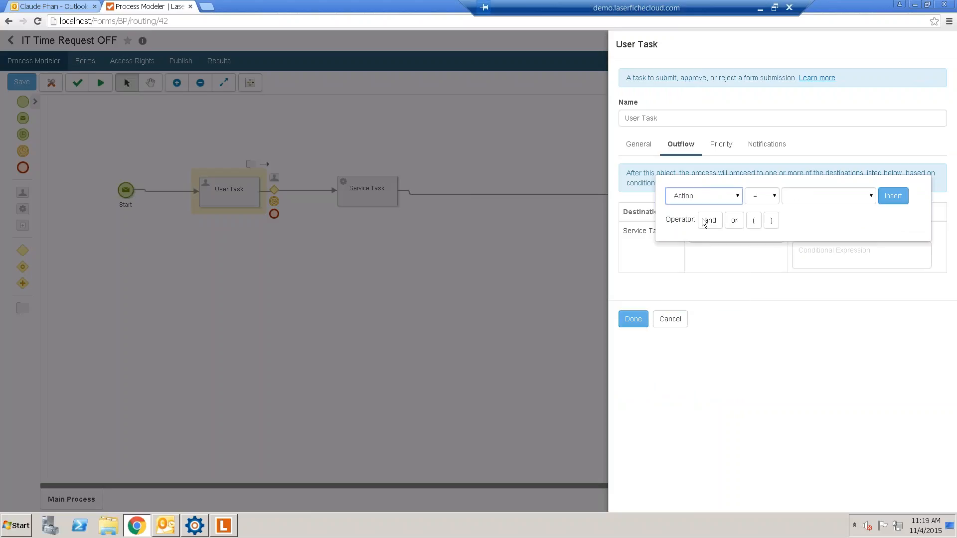
pyautogui.click(835, 200)
pyautogui.click(807, 229)
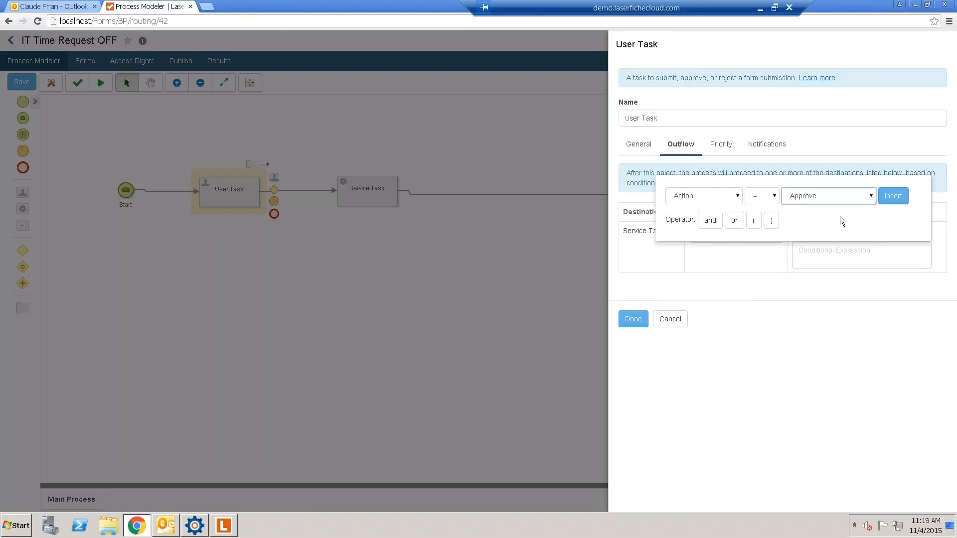
pyautogui.click(895, 199)
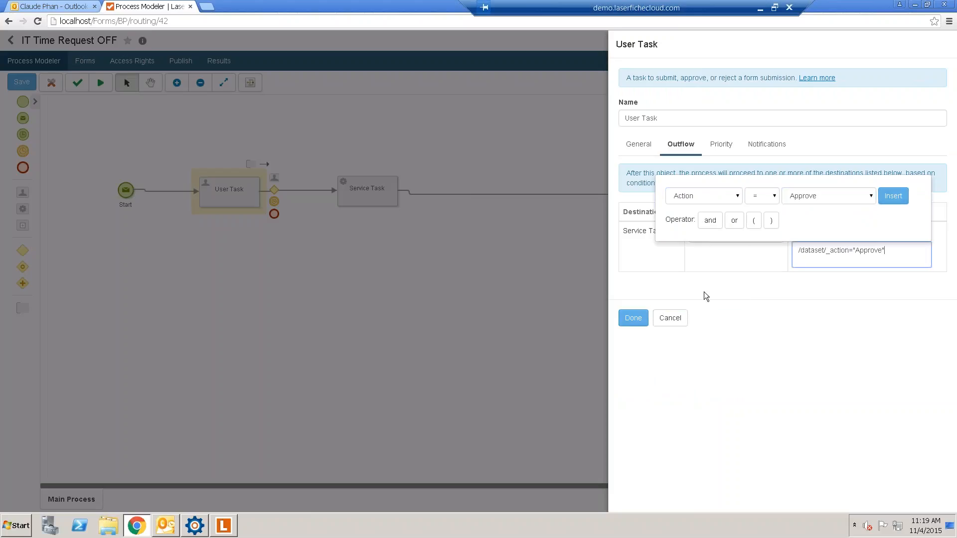
pyautogui.click(640, 318)
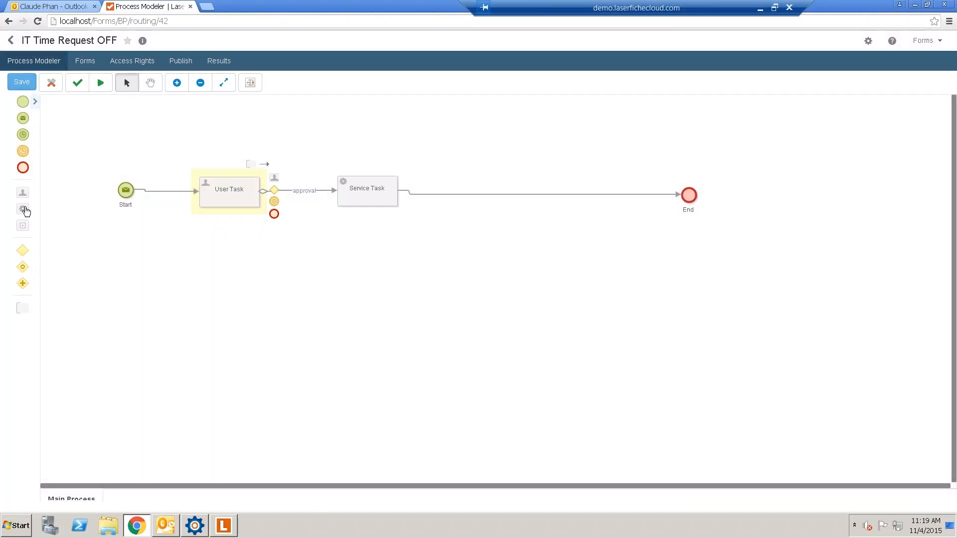
# - Add Service Task (2) below the User Task and connect the User Task to it
pyautogui.moveTo(23, 209); pyautogui.dragTo(229, 278)
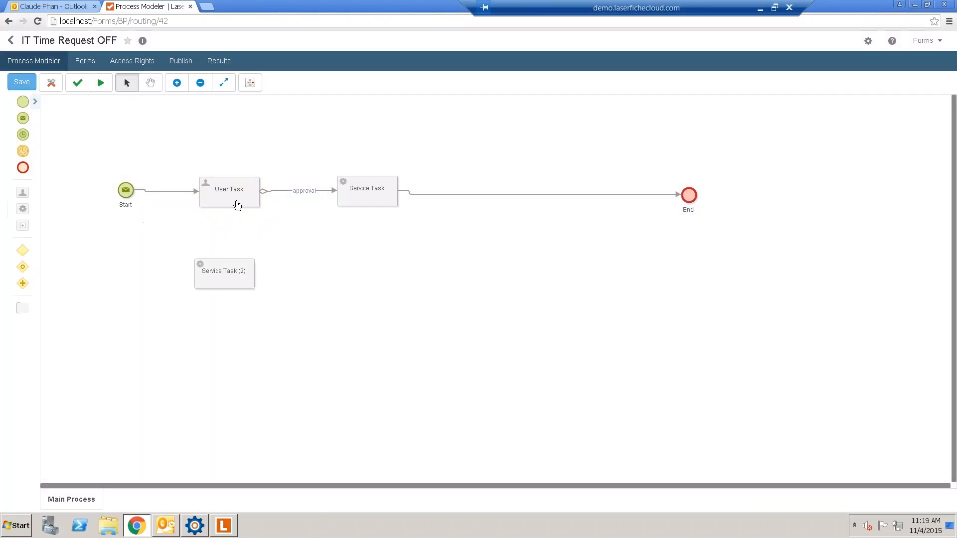
pyautogui.click(234, 205)
pyautogui.moveTo(265, 166); pyautogui.dragTo(231, 265)
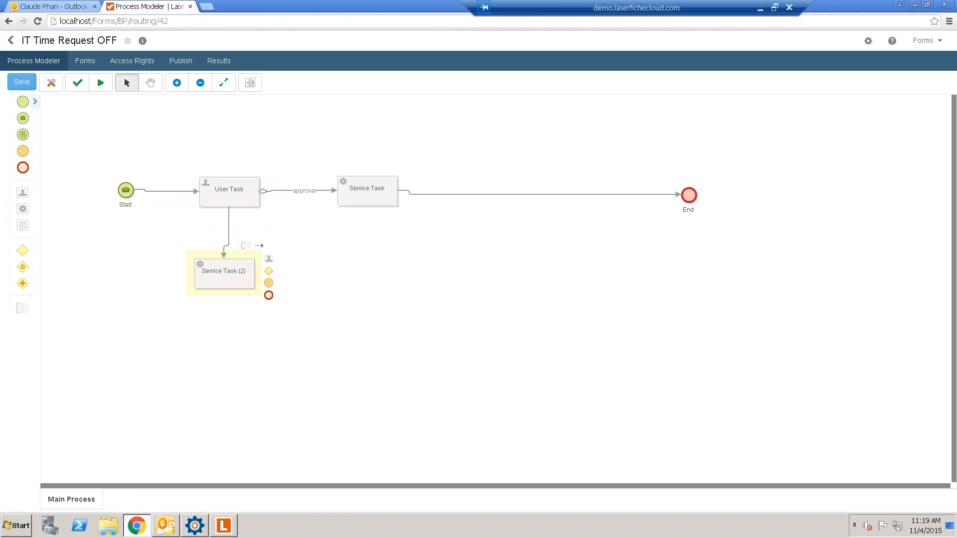
# - Name the User Task's path to Service Task (2) 'deny' with condition Action = Denied
pyautogui.click(241, 193)
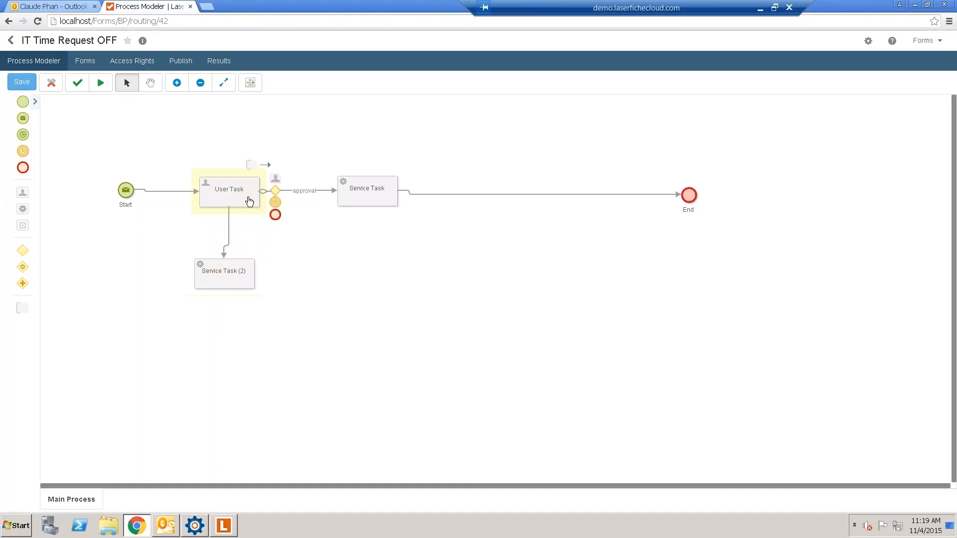
pyautogui.doubleClick(253, 198)
pyautogui.click(679, 146)
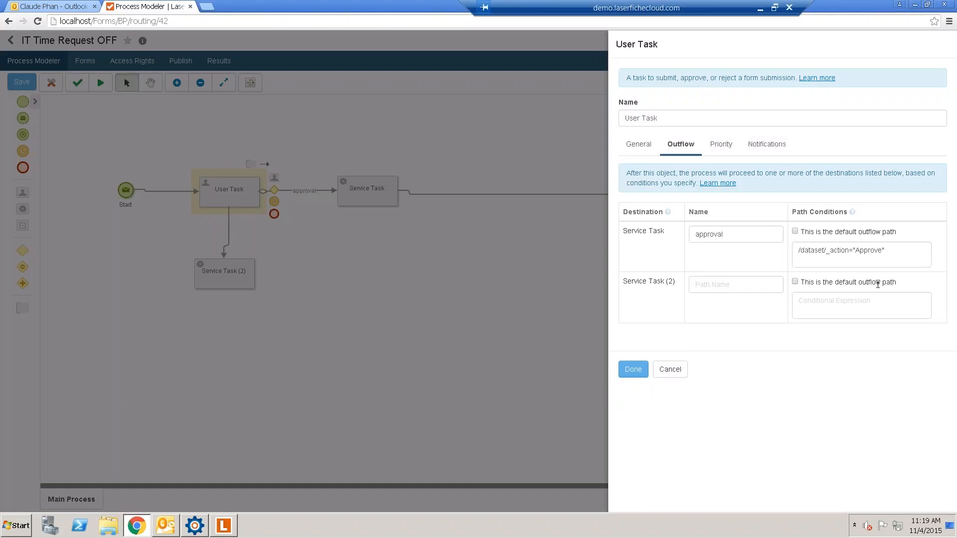
pyautogui.click(737, 292)
pyautogui.write('deny')
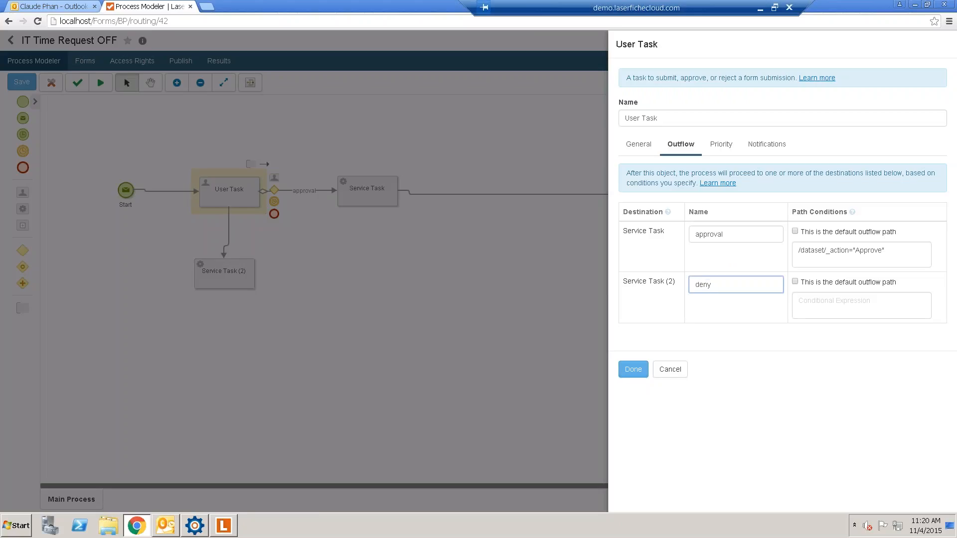
pyautogui.click(797, 305)
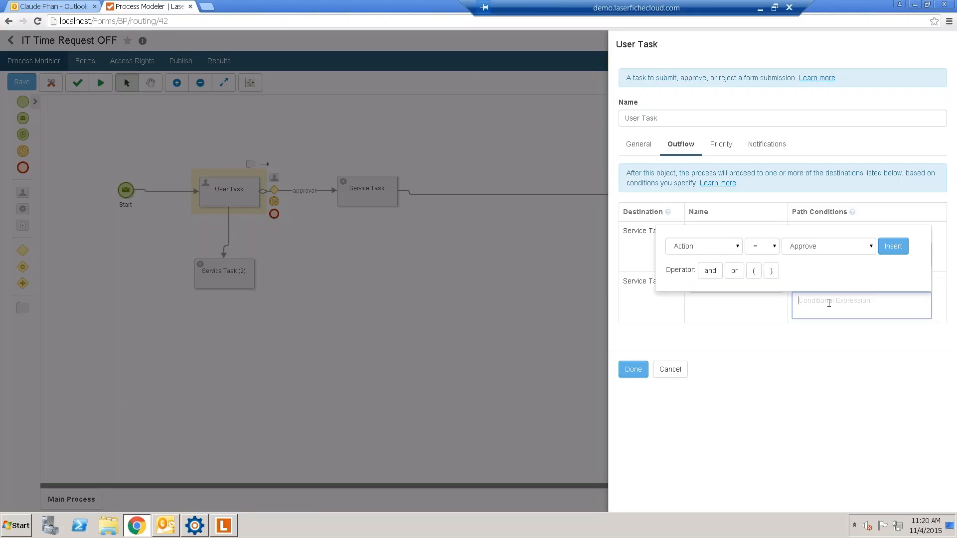
pyautogui.click(806, 250)
pyautogui.click(808, 279)
pyautogui.click(903, 251)
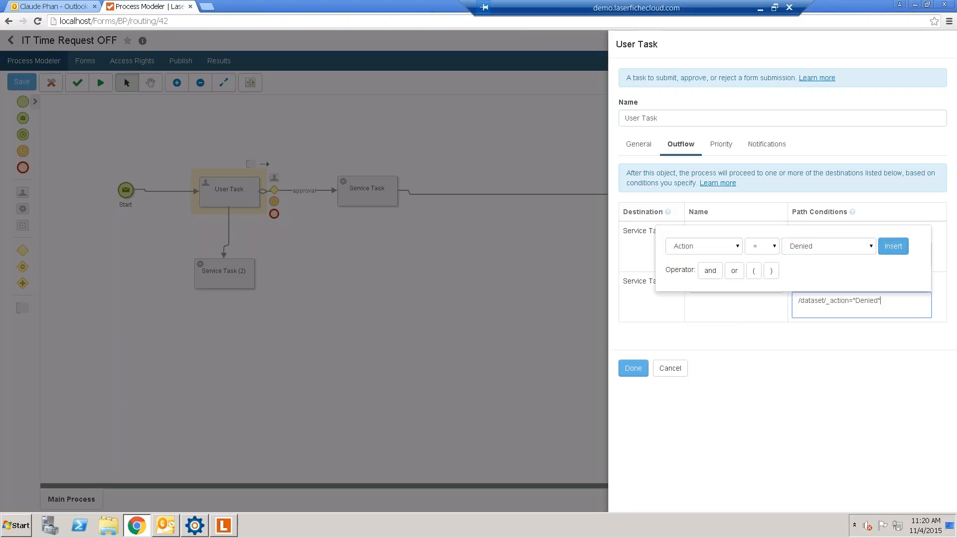
pyautogui.click(634, 367)
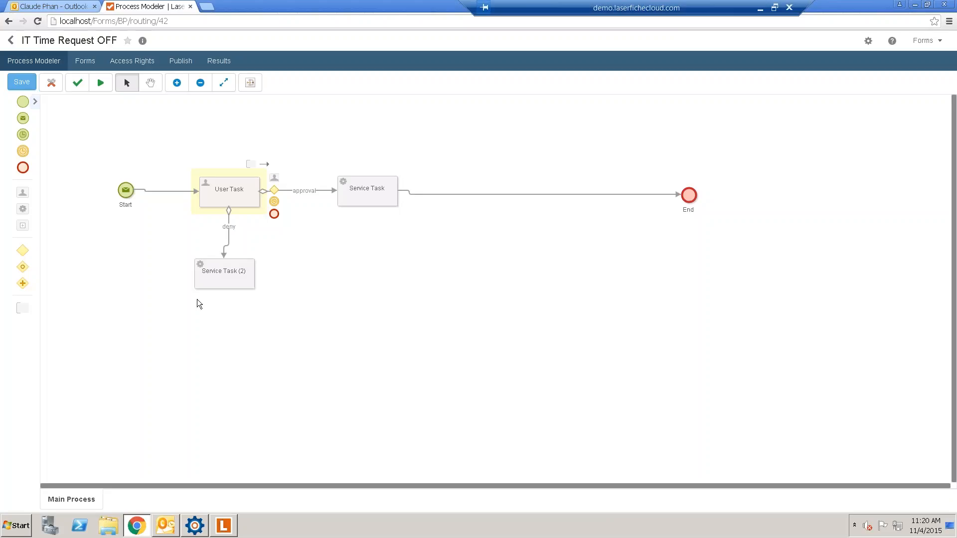
# - Delete Service Task (2) with its deny flow and nudge the End event up
pyautogui.click(202, 278)
pyautogui.press('Delete')
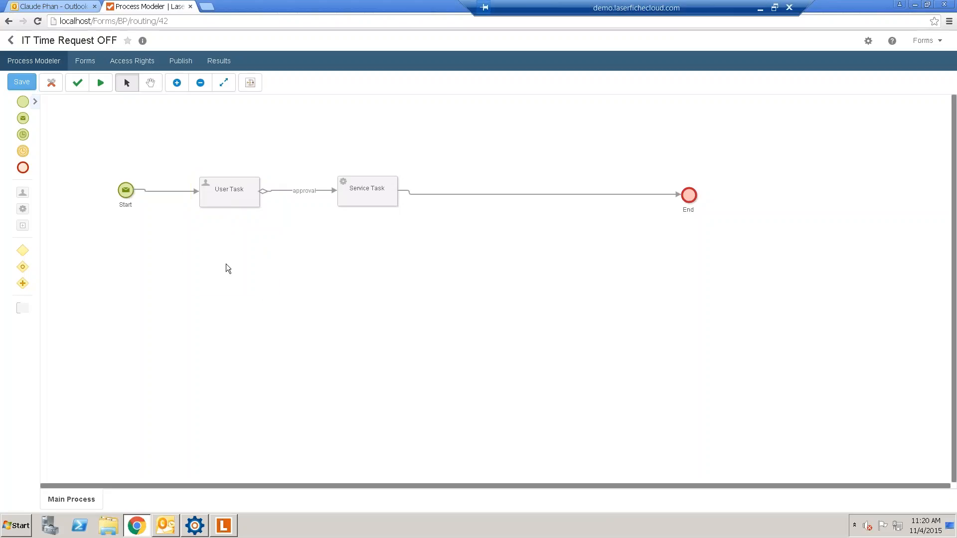
pyautogui.click(693, 194)
pyautogui.moveTo(693, 195); pyautogui.dragTo(692, 194)
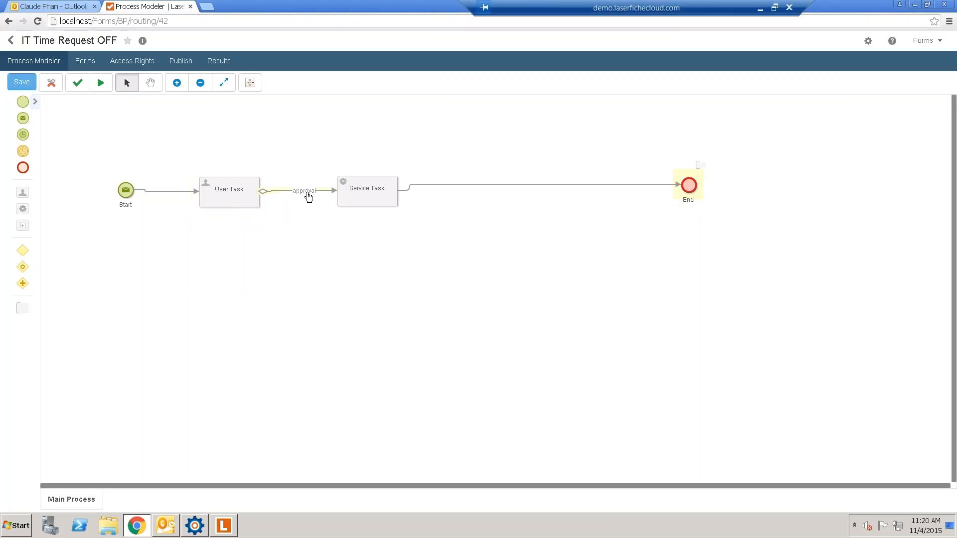
pyautogui.doubleClick(385, 191)
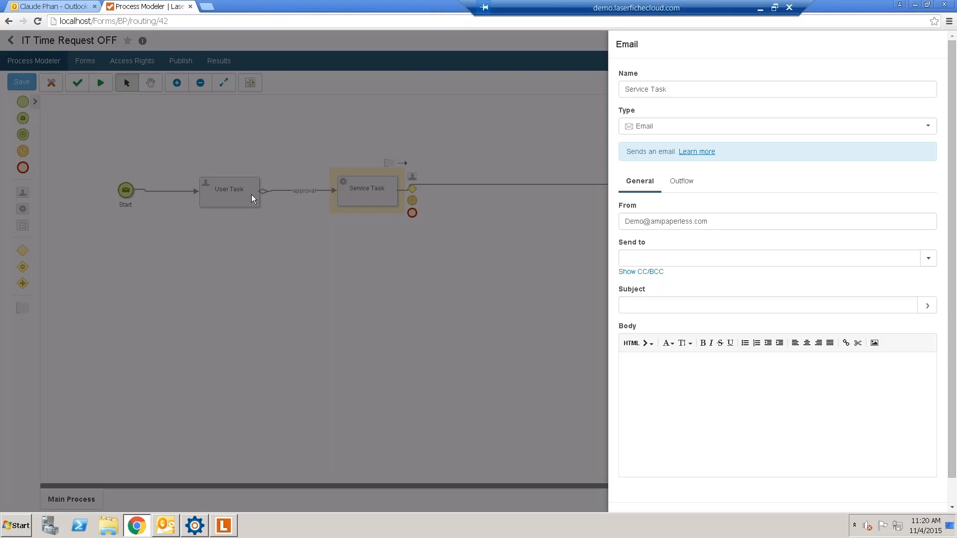
# - Set the Service Task type to Save to Repository and start a new profile on the Laserfiche server
pyautogui.click(658, 129)
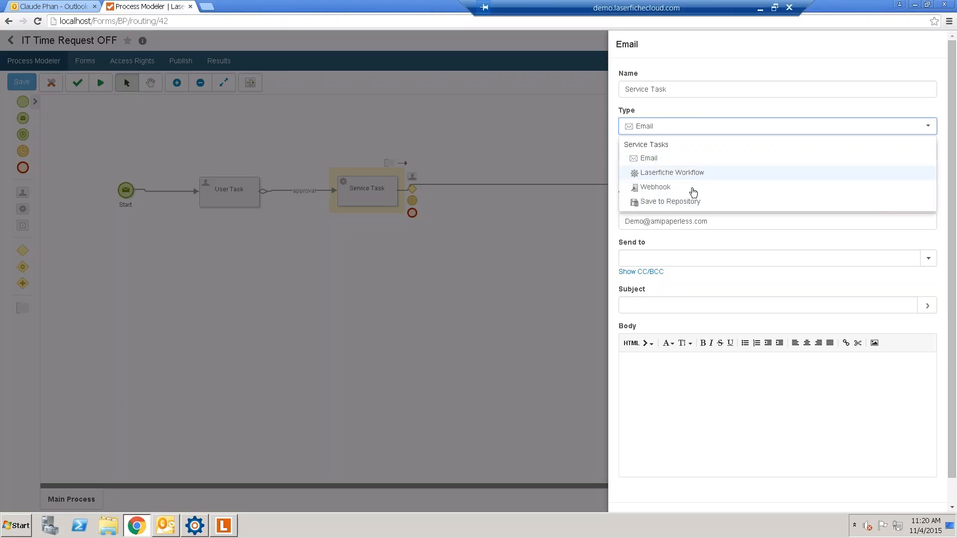
pyautogui.click(671, 202)
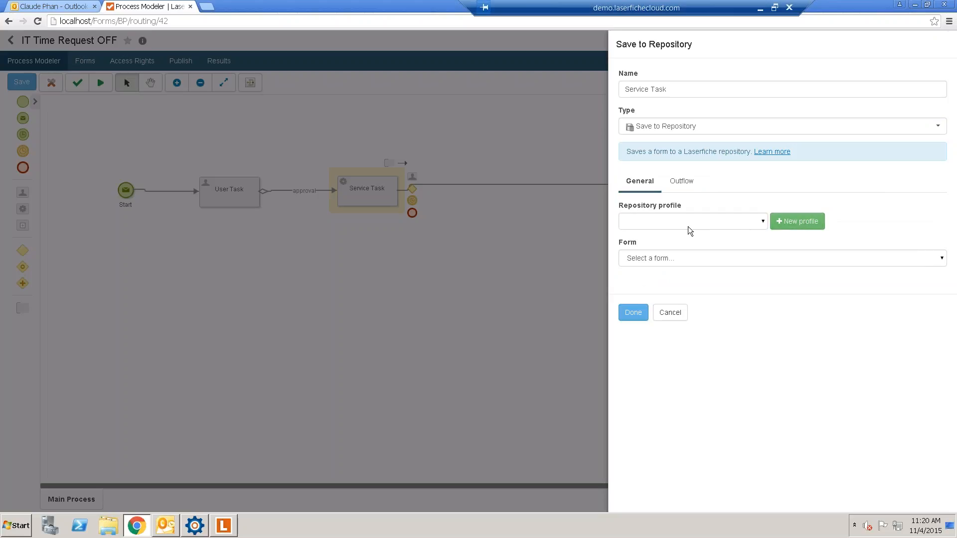
pyautogui.click(667, 223)
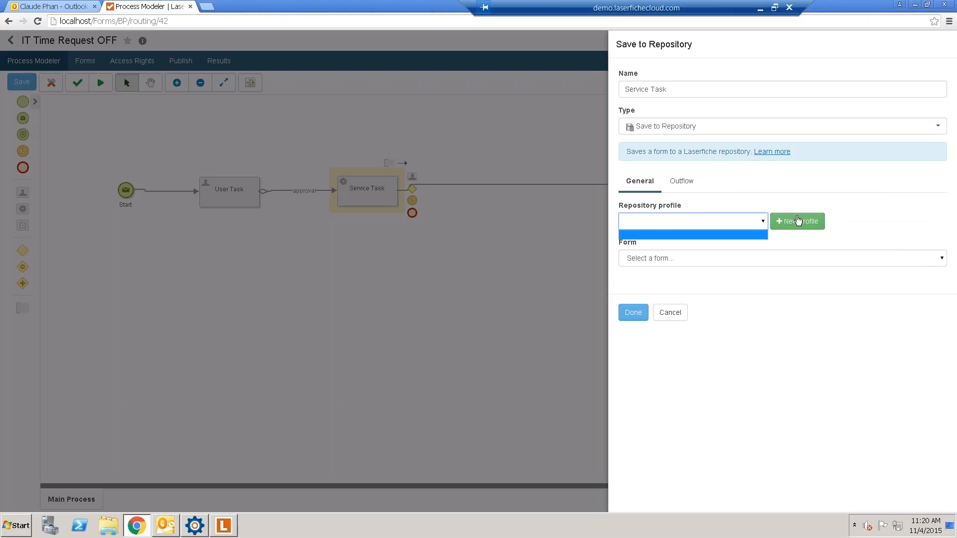
pyautogui.click(797, 220)
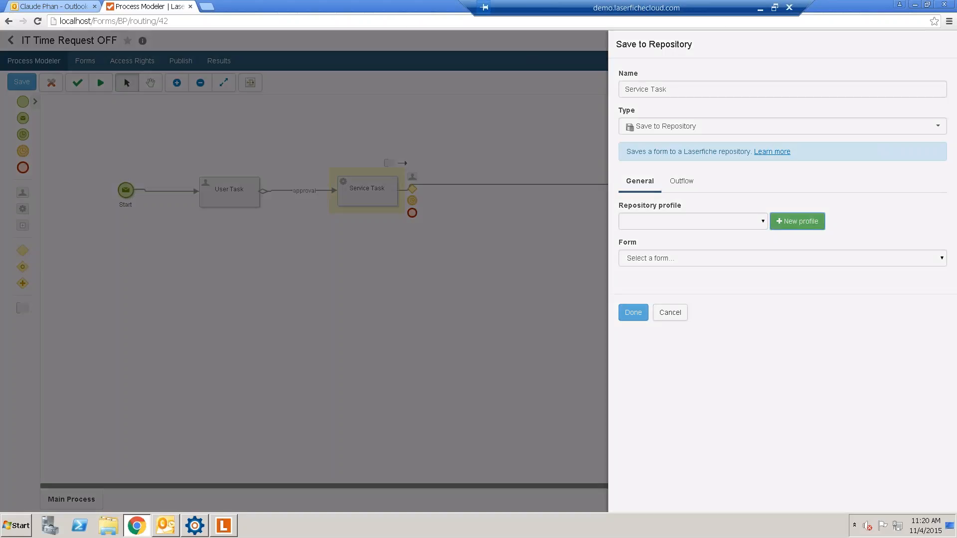
pyautogui.click(402, 141)
# - Create and verify a profile for LaserRepository2014 on amazona-hu22vrl using the repository user name and password
pyautogui.click(414, 154)
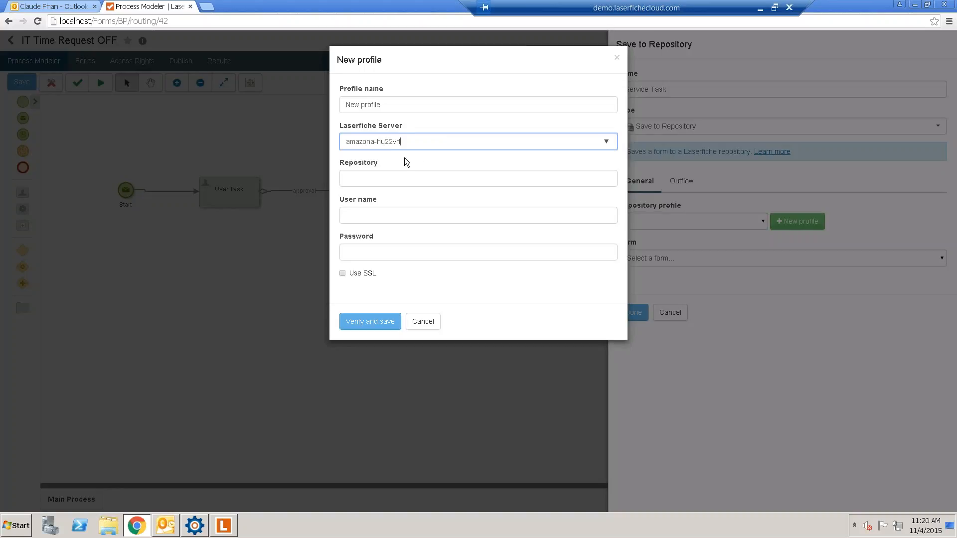
pyautogui.click(379, 180)
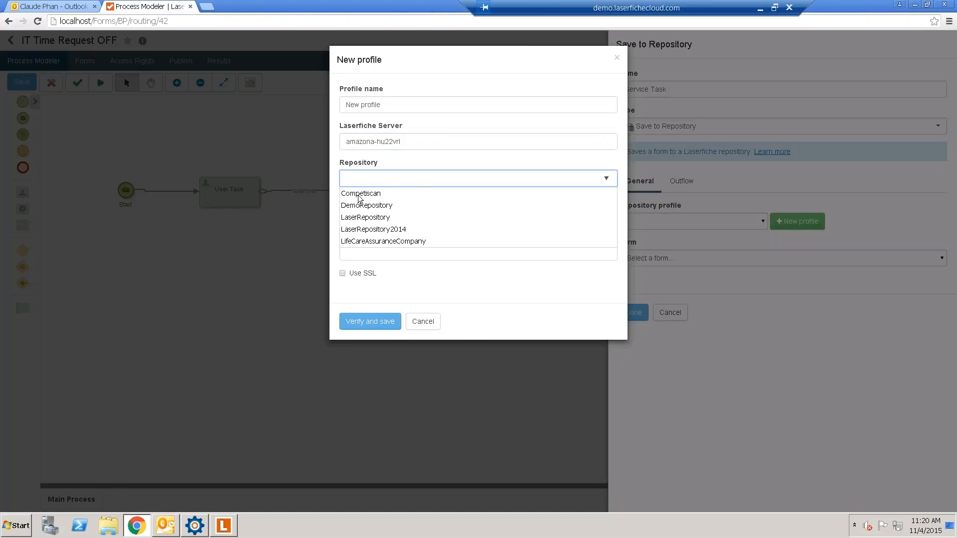
pyautogui.click(373, 232)
pyautogui.click(460, 218)
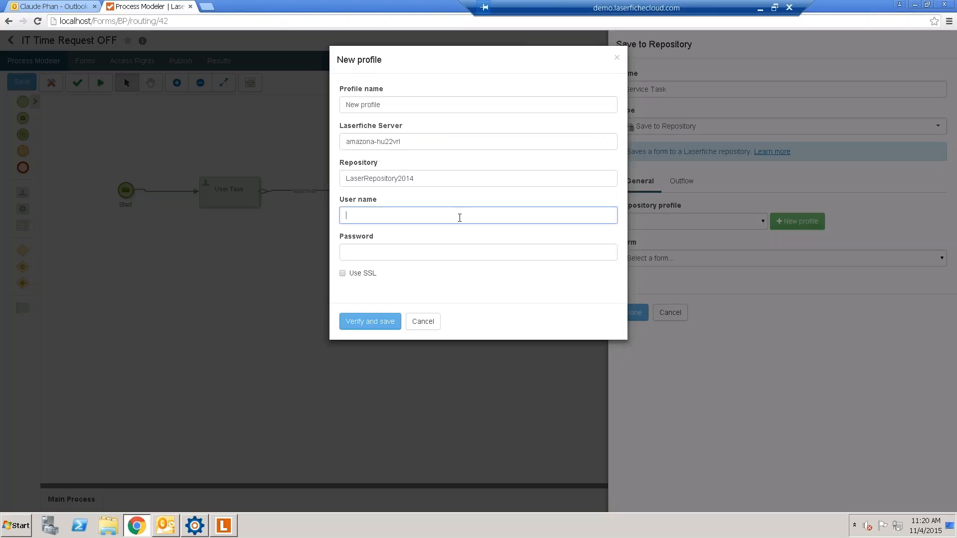
pyautogui.write('admin')
pyautogui.press('Tab')
pyautogui.write('admin')
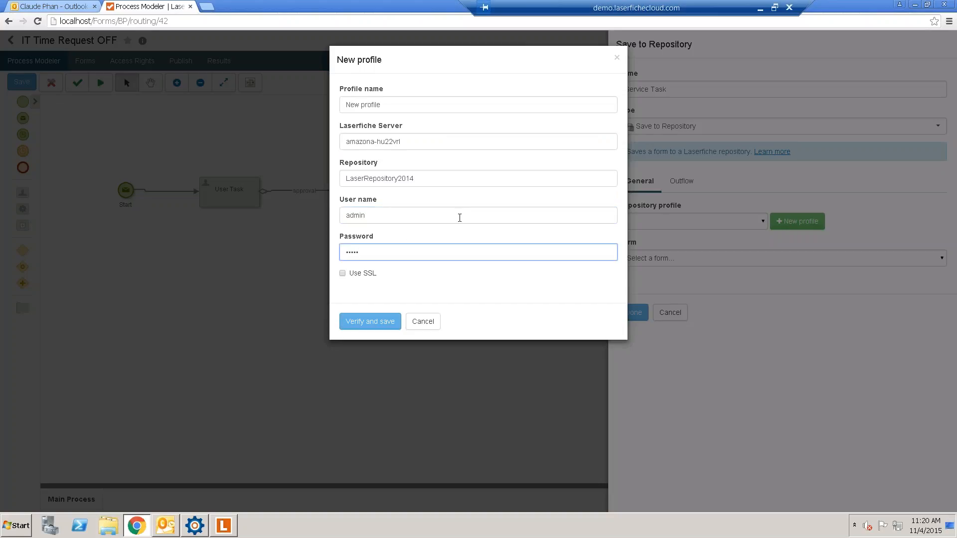
pyautogui.click(359, 325)
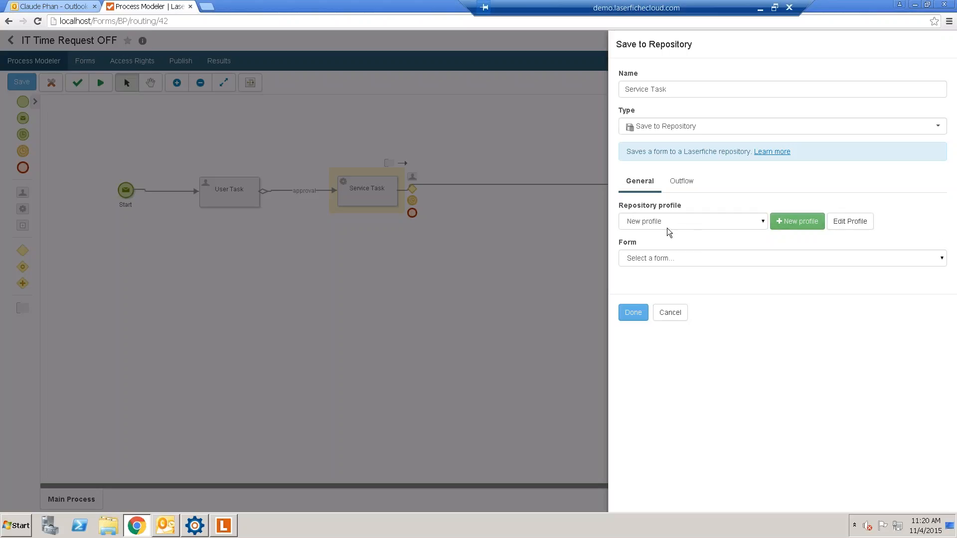
# - Choose Starting Form as the form to save and select the default document name
pyautogui.click(669, 259)
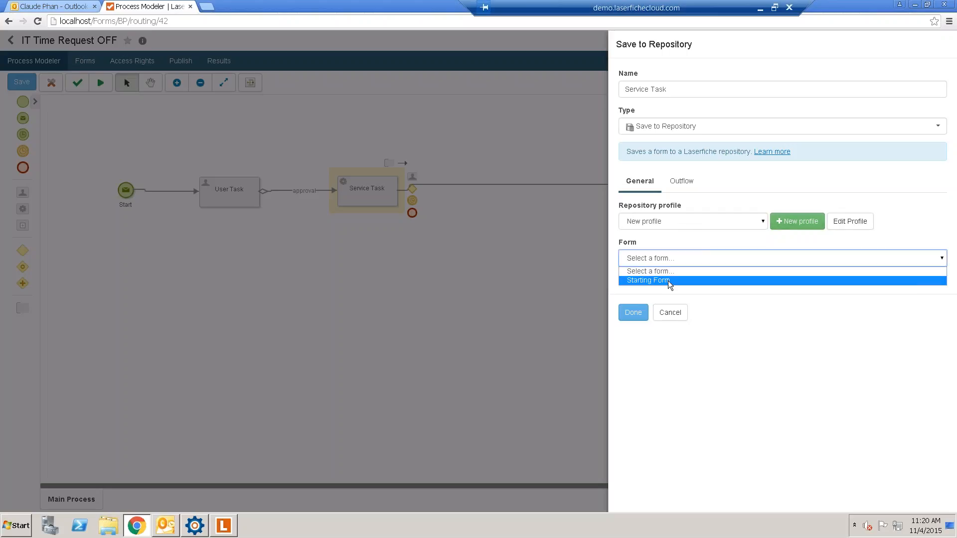
pyautogui.click(668, 280)
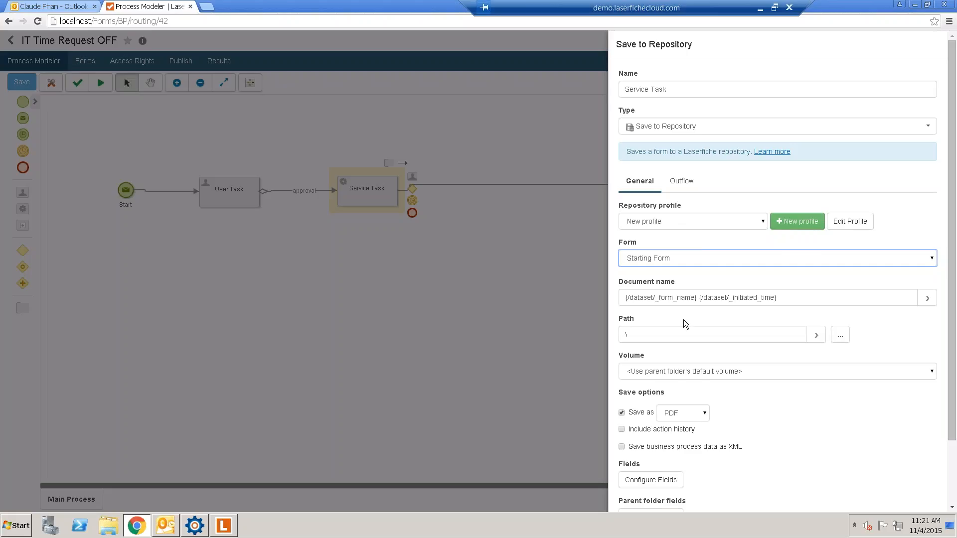
pyautogui.scroll(-2, 683, 319)
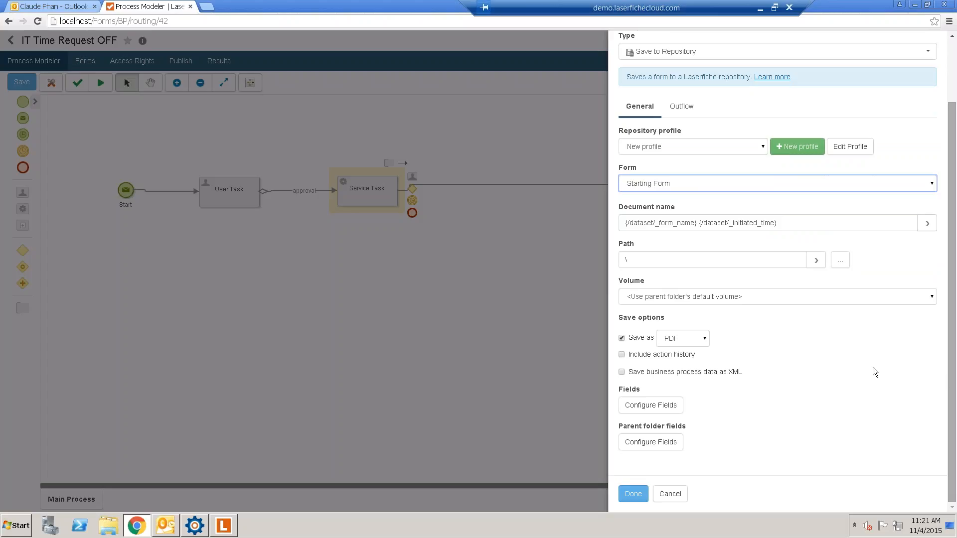
pyautogui.moveTo(797, 222); pyautogui.dragTo(602, 220)
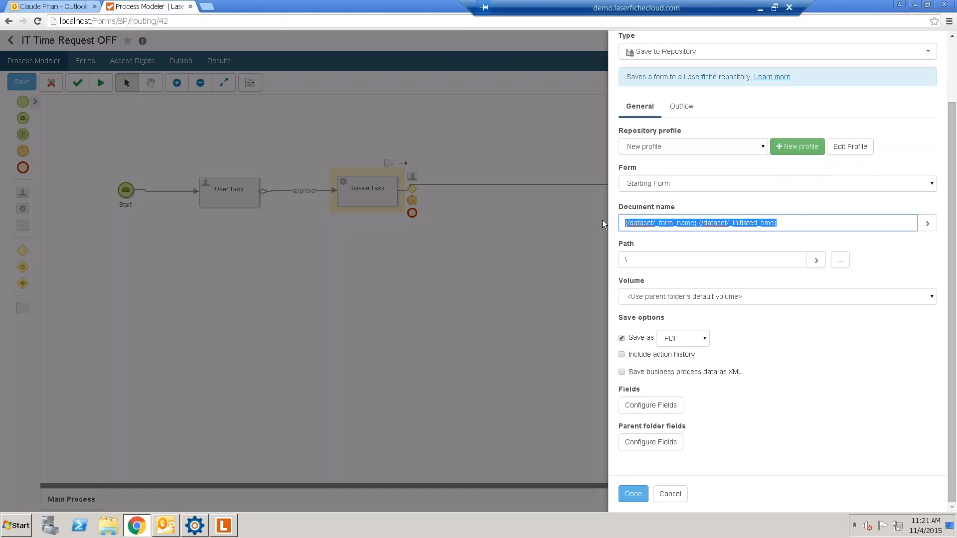
# - Name saved documents 'Request Time Off - {First_Name}_{Last_Name} - {Date}' using form variables
pyautogui.press('BackSpace')
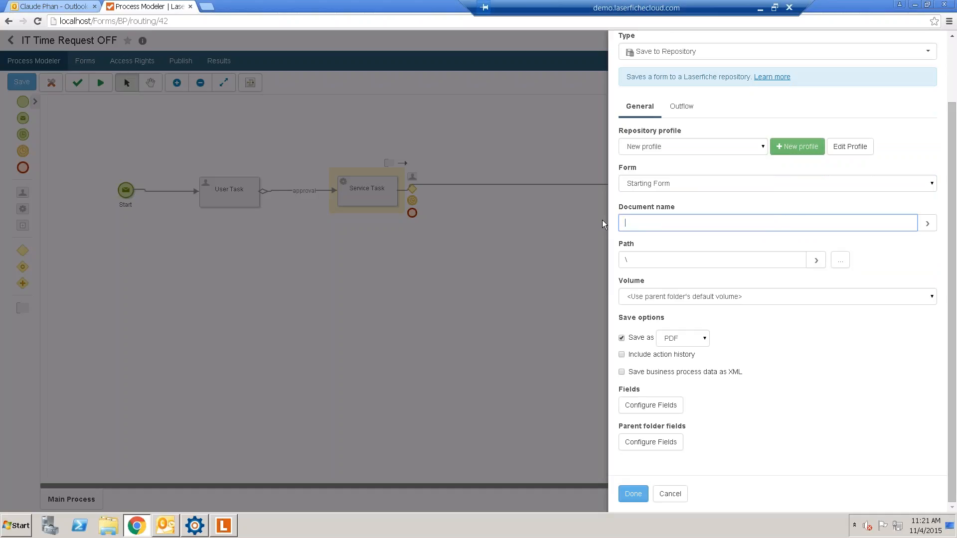
pyautogui.write('Request Time Off -')
pyautogui.click(925, 223)
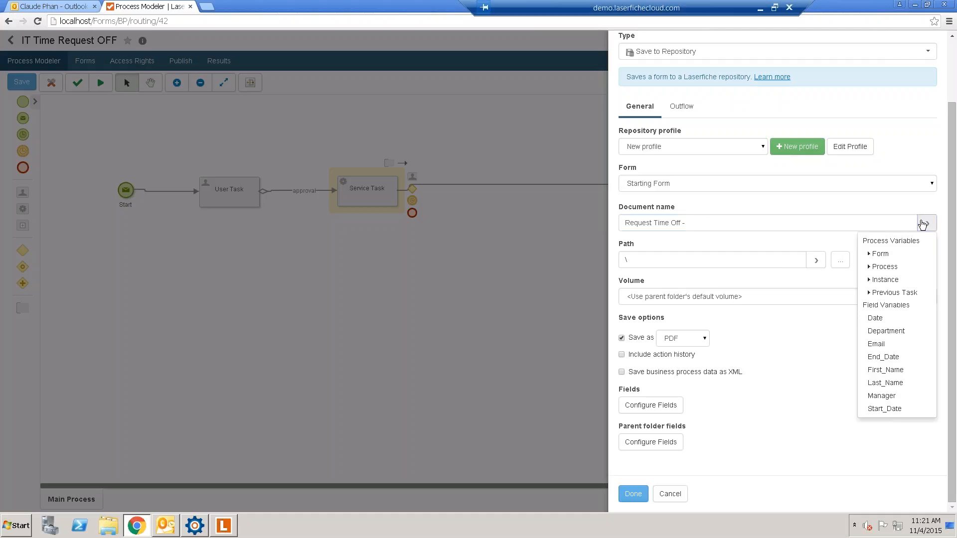
pyautogui.click(885, 370)
pyautogui.click(832, 224)
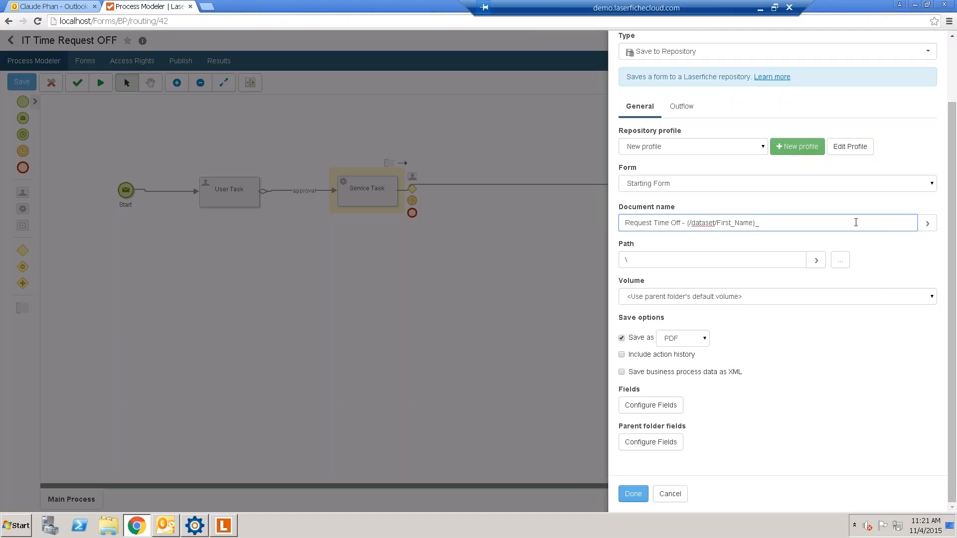
pyautogui.click(927, 223)
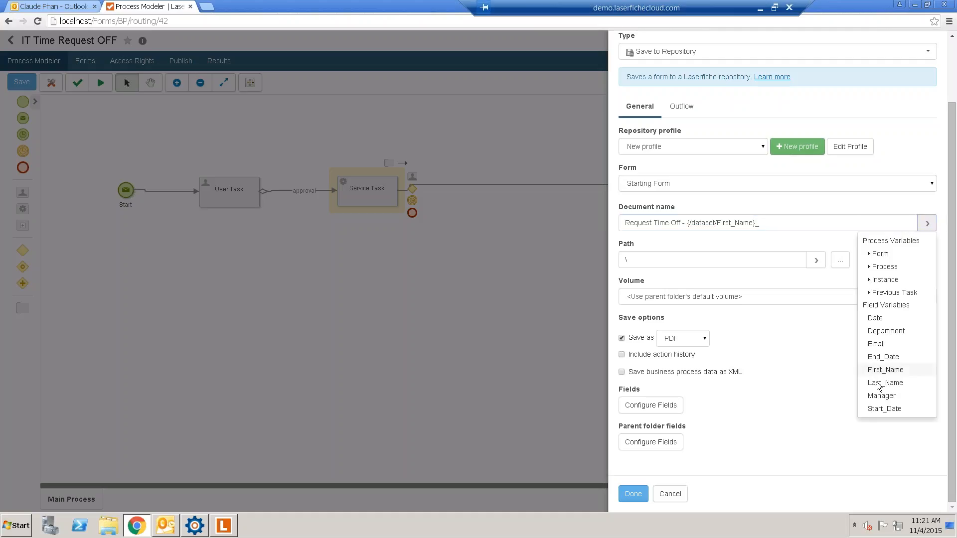
pyautogui.click(885, 383)
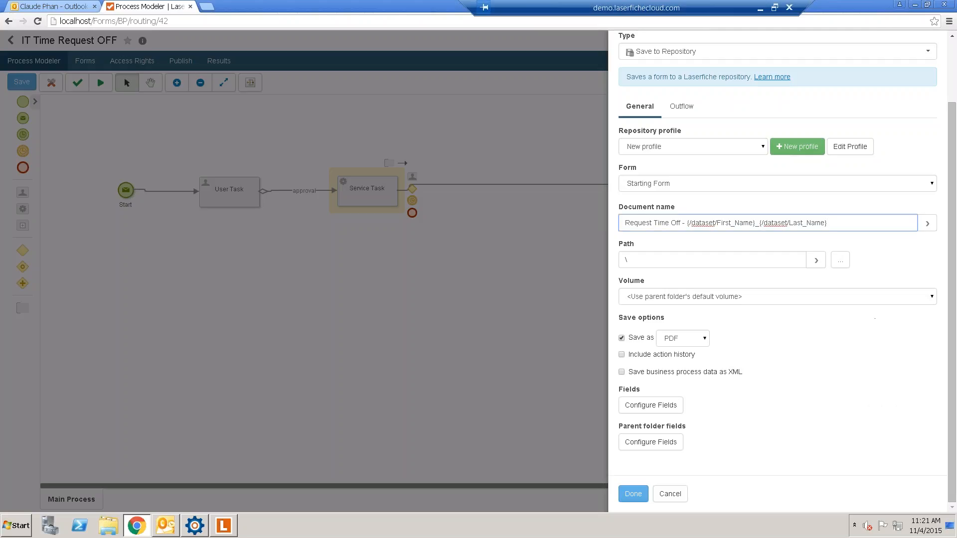
pyautogui.click(932, 225)
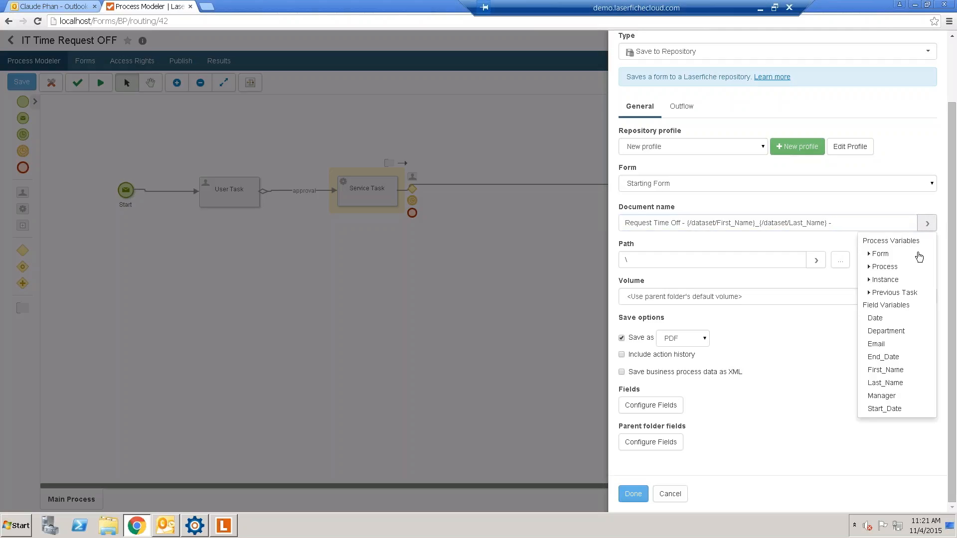
pyautogui.click(874, 319)
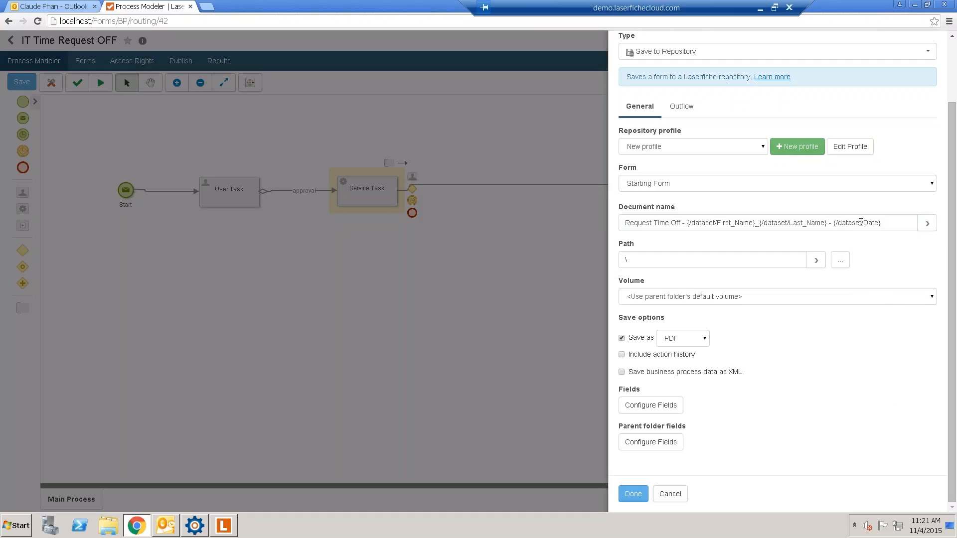
pyautogui.click(720, 257)
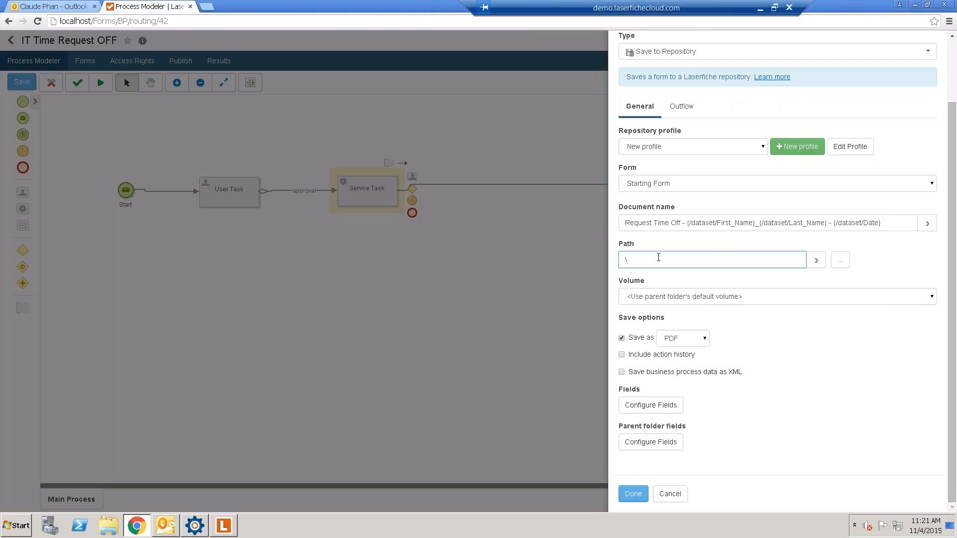
# - Browse the repository and pick \Request Time Off\2. Employee as the save folder
pyautogui.click(841, 266)
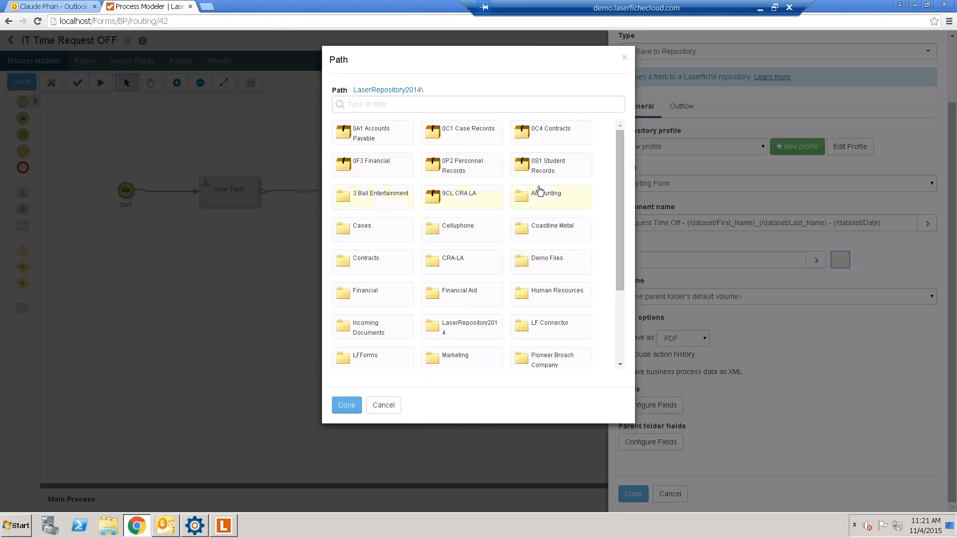
pyautogui.scroll(-3, 542, 190)
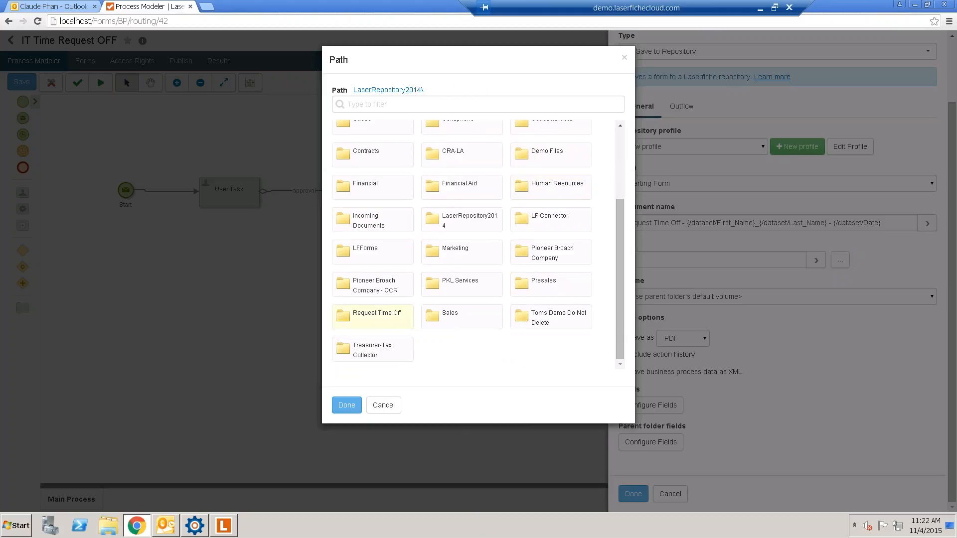
pyautogui.click(384, 319)
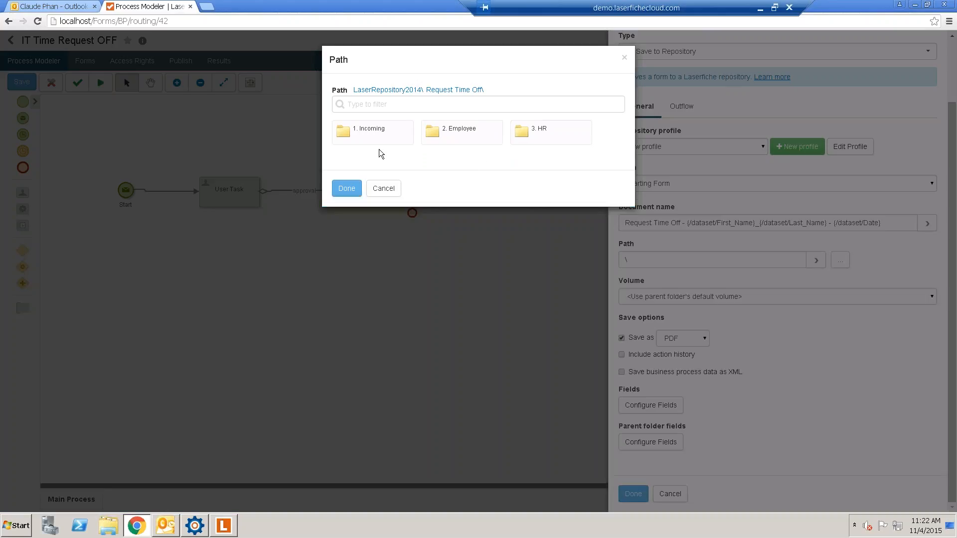
pyautogui.click(473, 132)
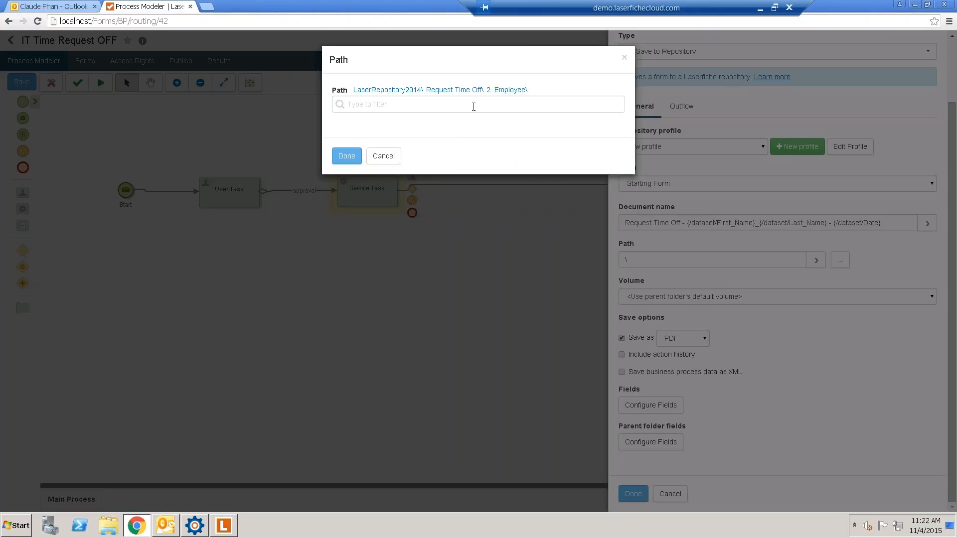
pyautogui.click(346, 156)
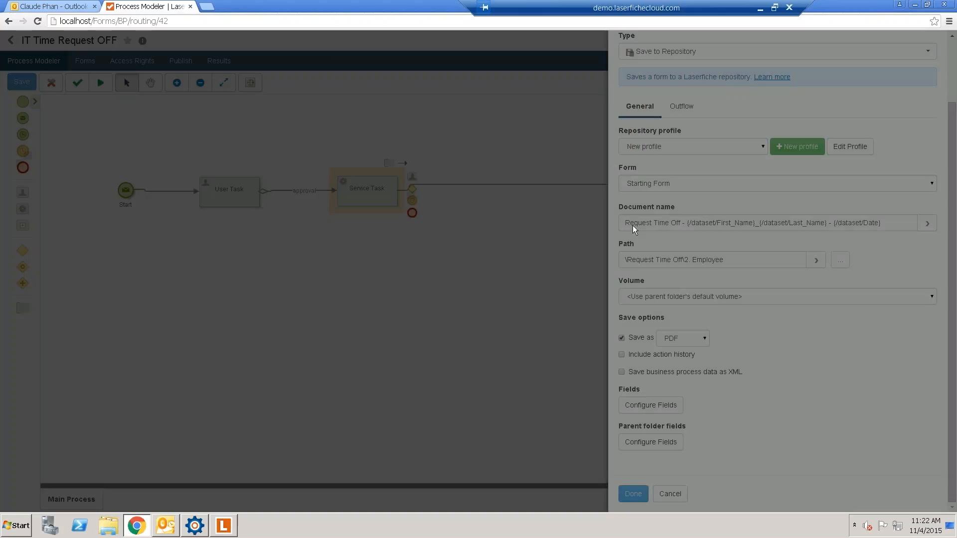
# - Append the First_Name and Last_Name variables to the path after 2. Employee
pyautogui.click(766, 260)
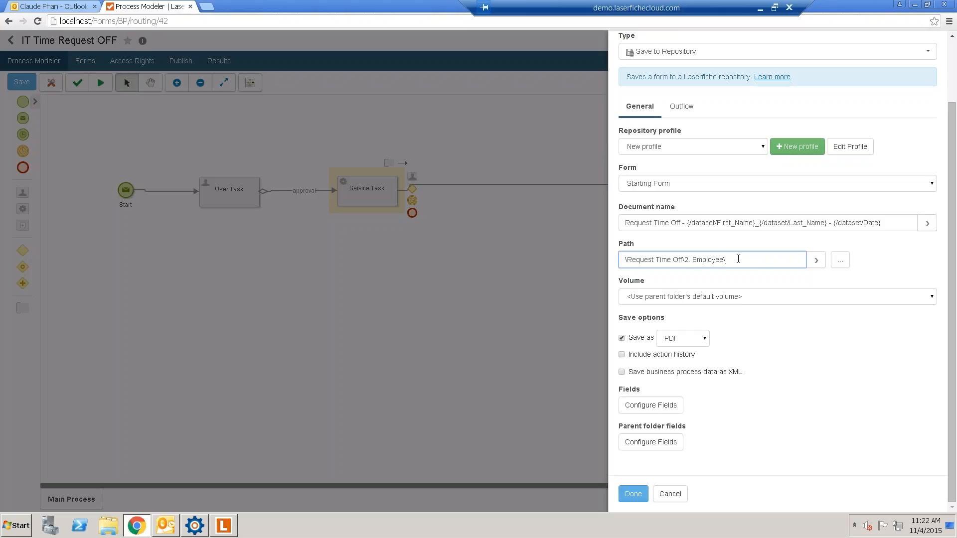
pyautogui.click(815, 259)
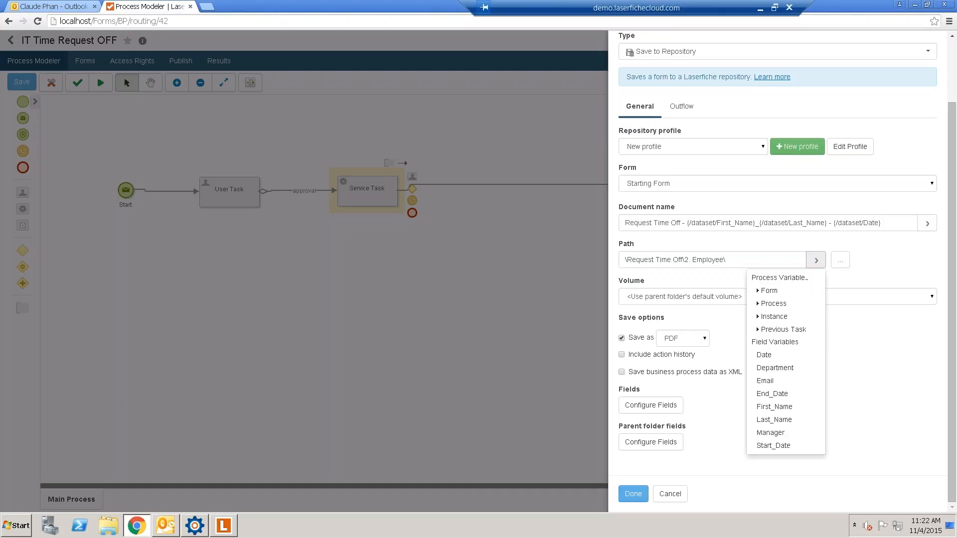
pyautogui.click(775, 408)
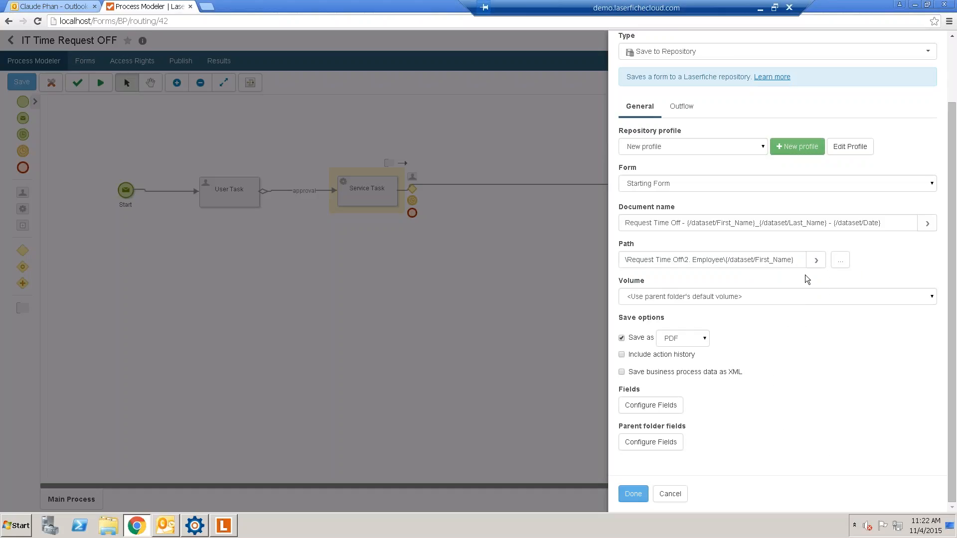
pyautogui.click(803, 261)
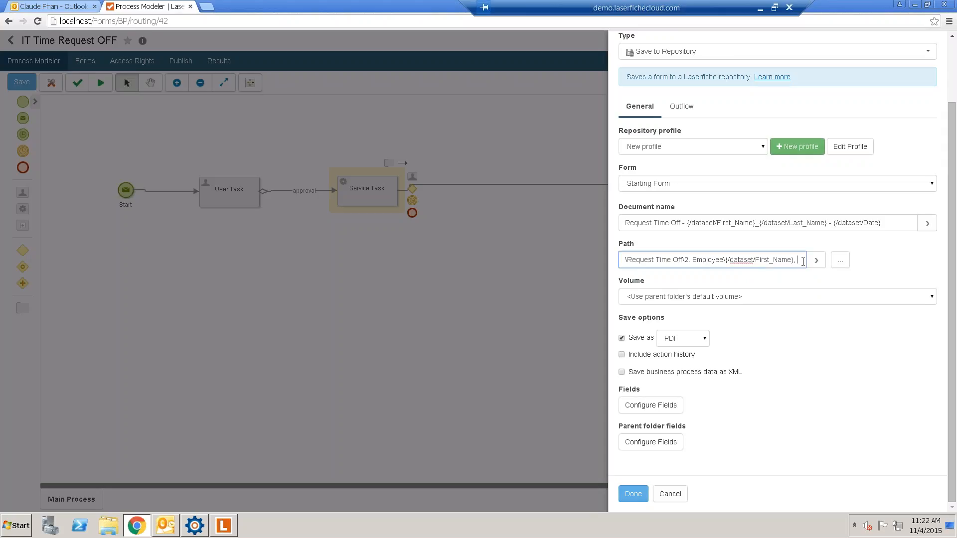
pyautogui.click(816, 260)
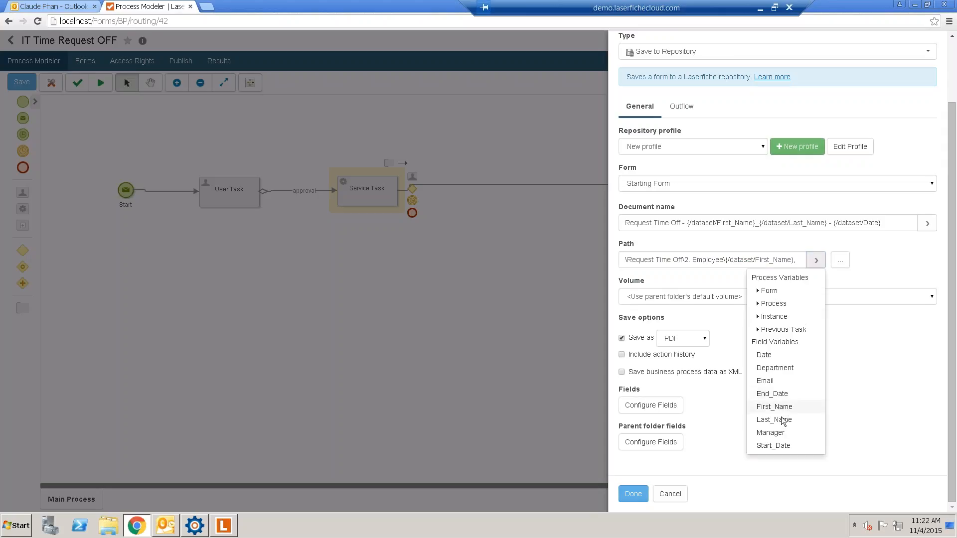
pyautogui.click(779, 419)
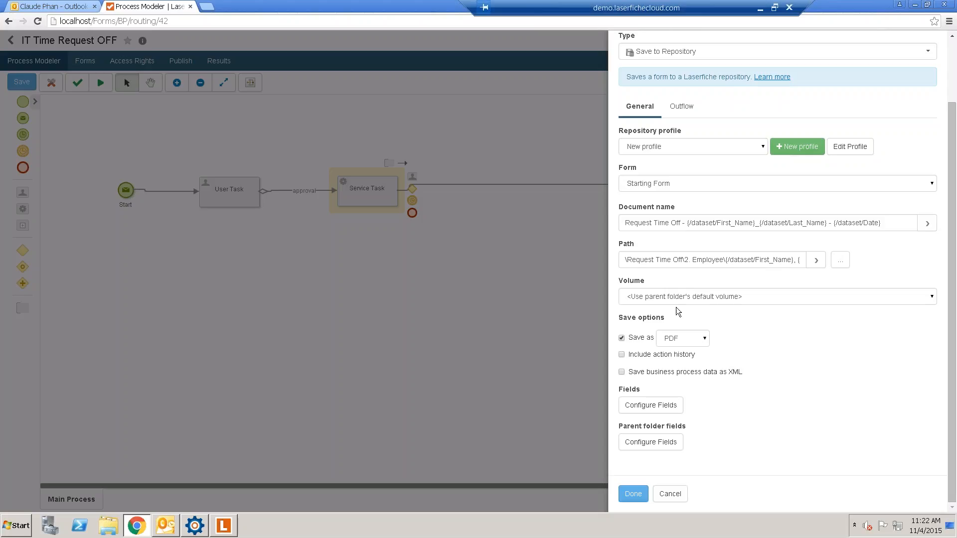
# - Switch the save format from PDF to TIFF and bring up Configure Fields
pyautogui.click(675, 339)
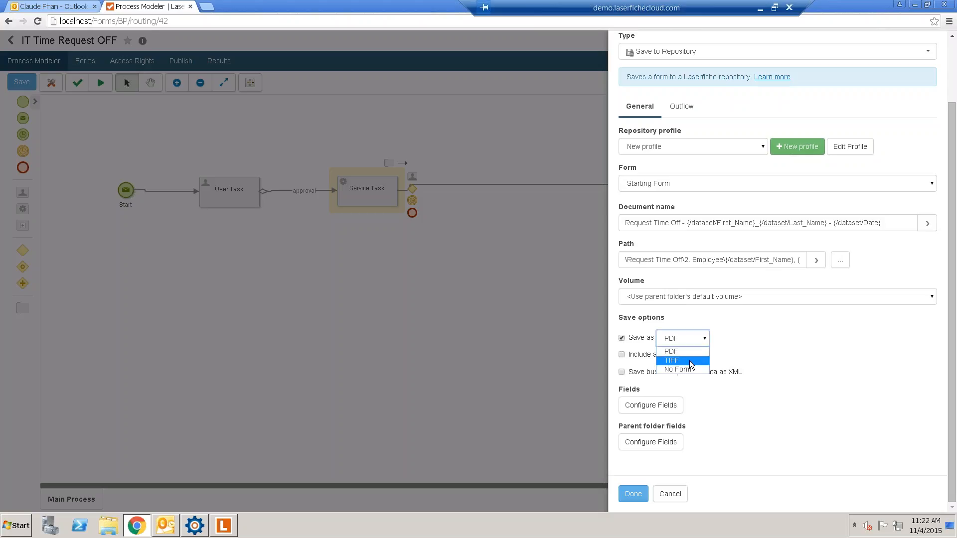
pyautogui.click(690, 361)
pyautogui.click(700, 339)
pyautogui.click(686, 359)
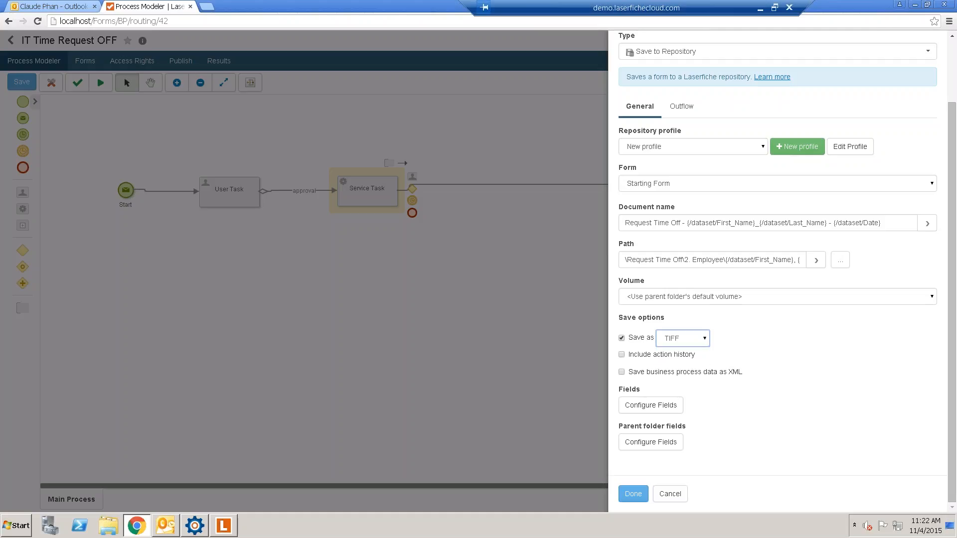
pyautogui.click(669, 406)
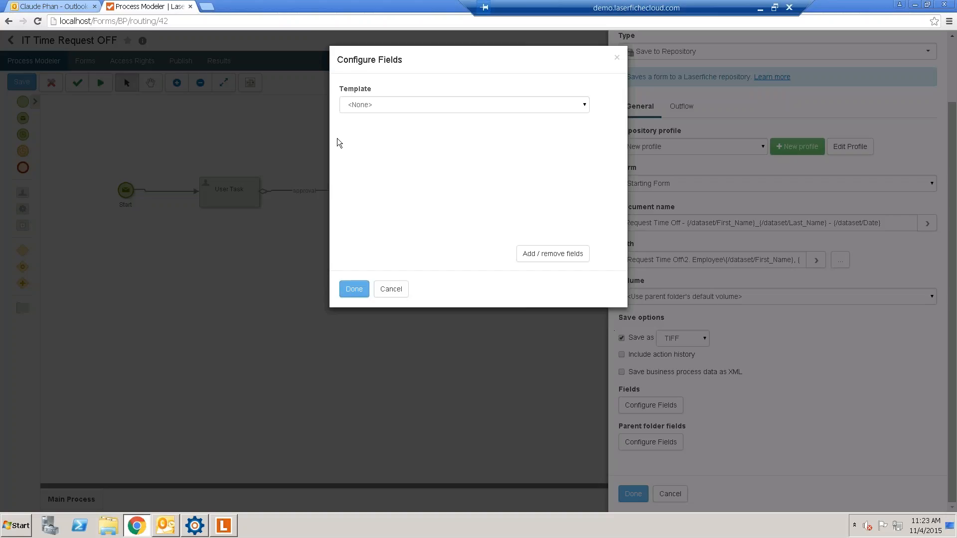
# - Apply the TimeOFF template and map First Name and Last Name to First_Name and Last_Name
pyautogui.click(372, 104)
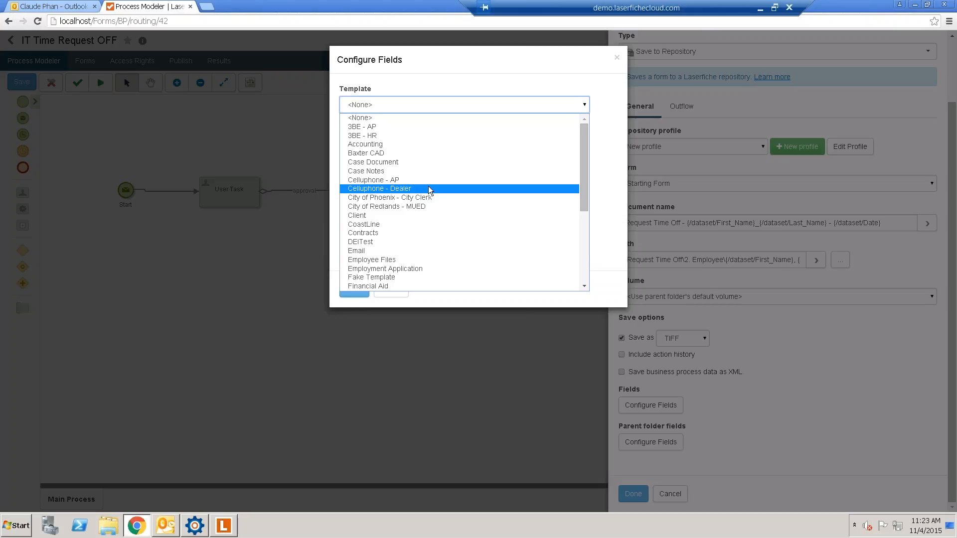
pyautogui.scroll(-3, 429, 186)
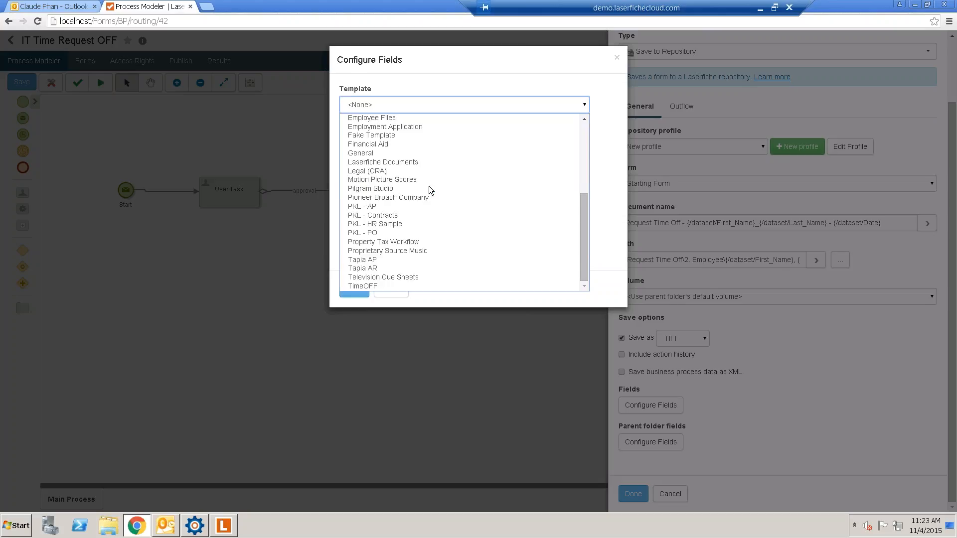
pyautogui.click(369, 286)
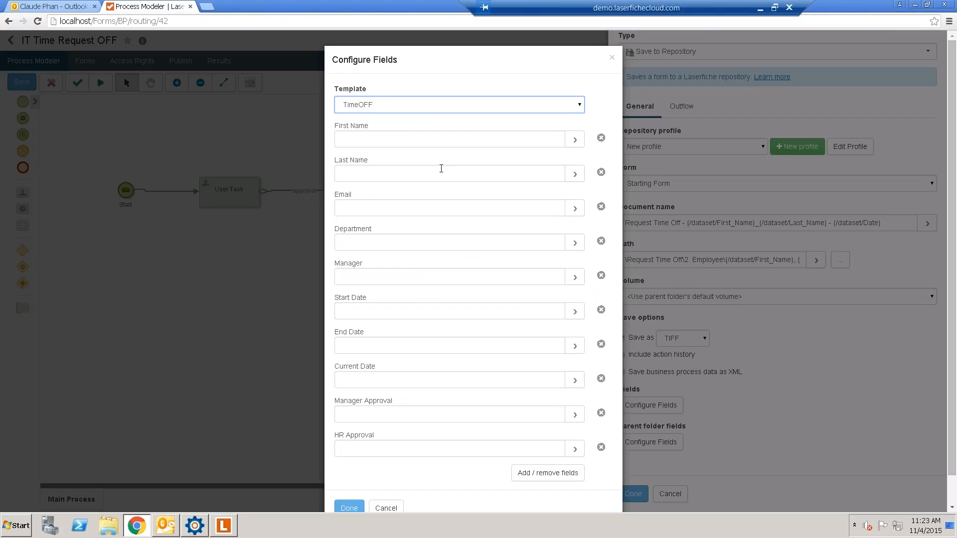
pyautogui.click(463, 144)
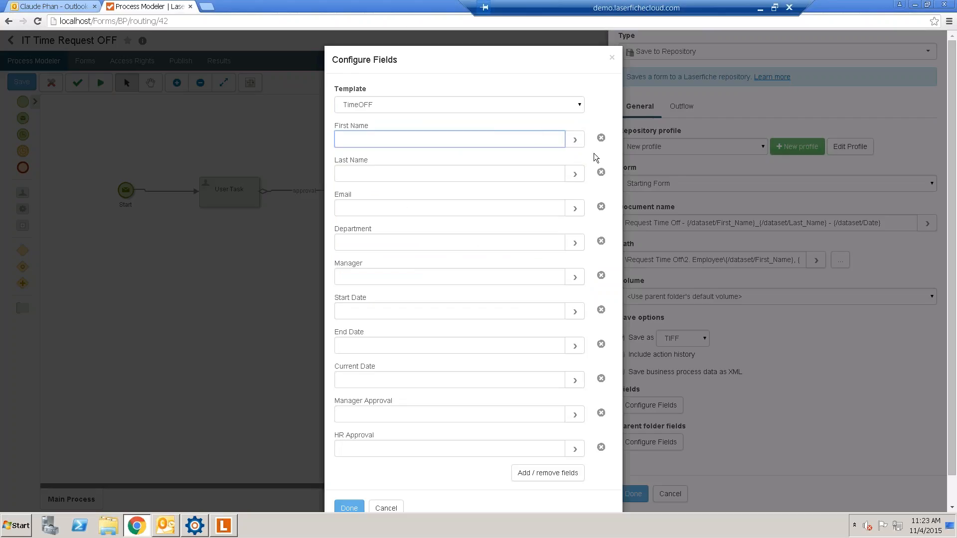
pyautogui.click(575, 141)
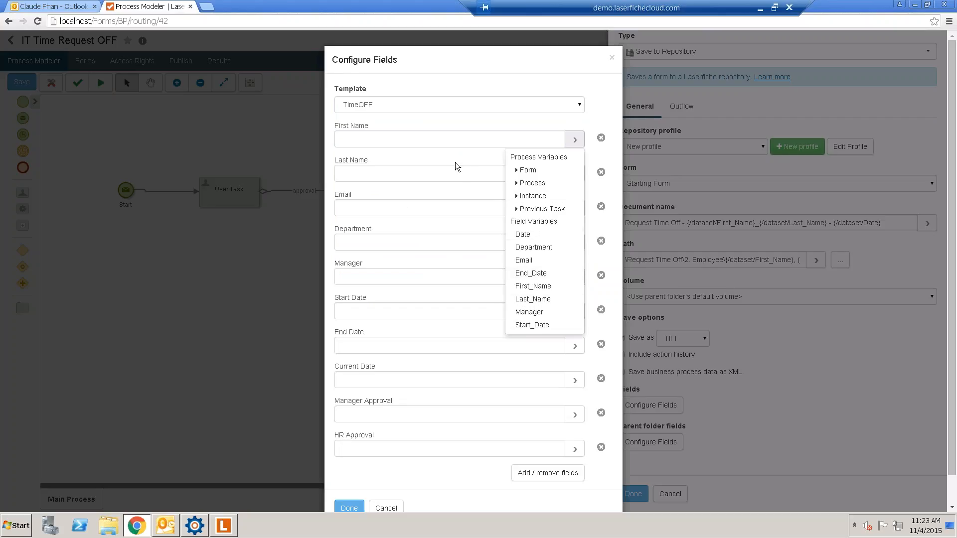
pyautogui.click(545, 287)
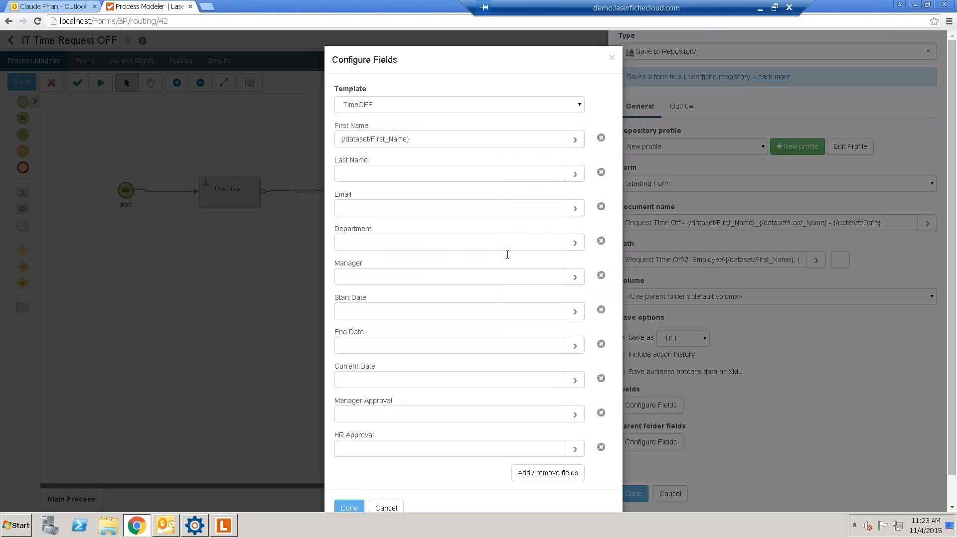
pyautogui.click(547, 176)
pyautogui.click(575, 174)
pyautogui.click(538, 338)
# - Map the Email, Department and Manager fields to their matching form variables
pyautogui.click(553, 209)
pyautogui.click(578, 210)
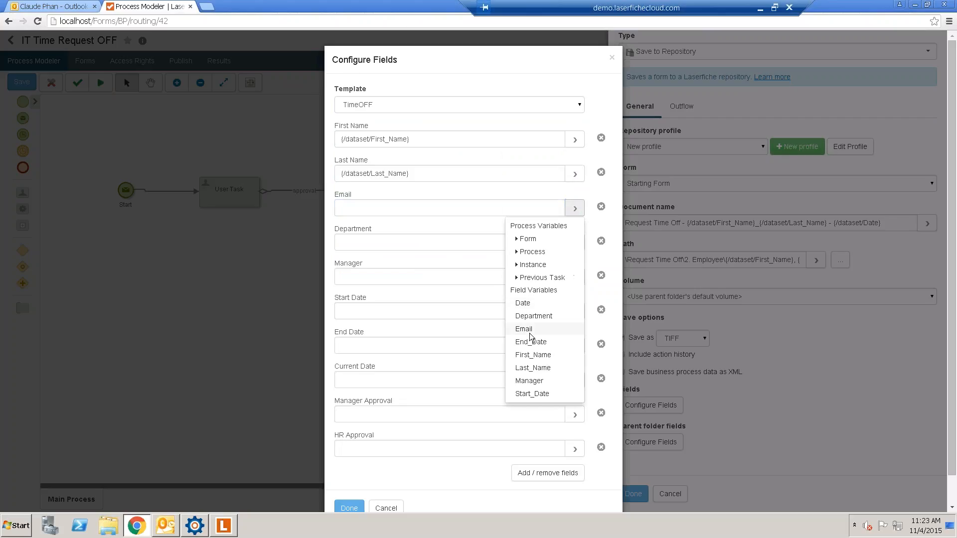
pyautogui.click(530, 325)
pyautogui.click(547, 247)
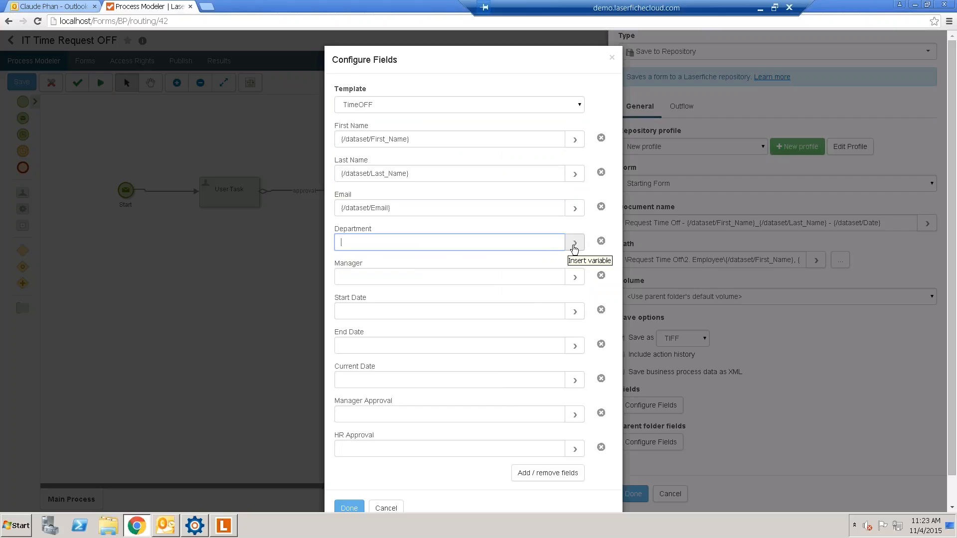
pyautogui.click(574, 244)
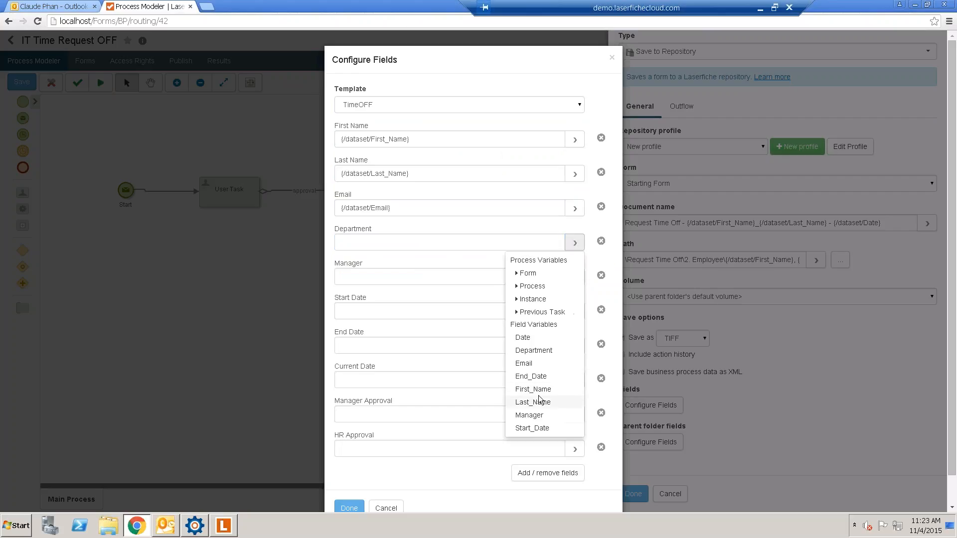
pyautogui.click(533, 351)
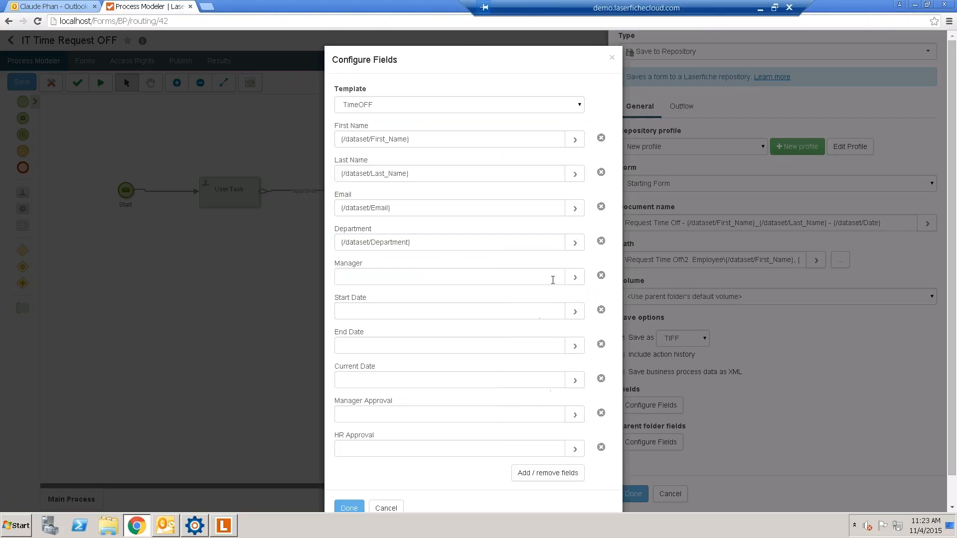
pyautogui.click(574, 277)
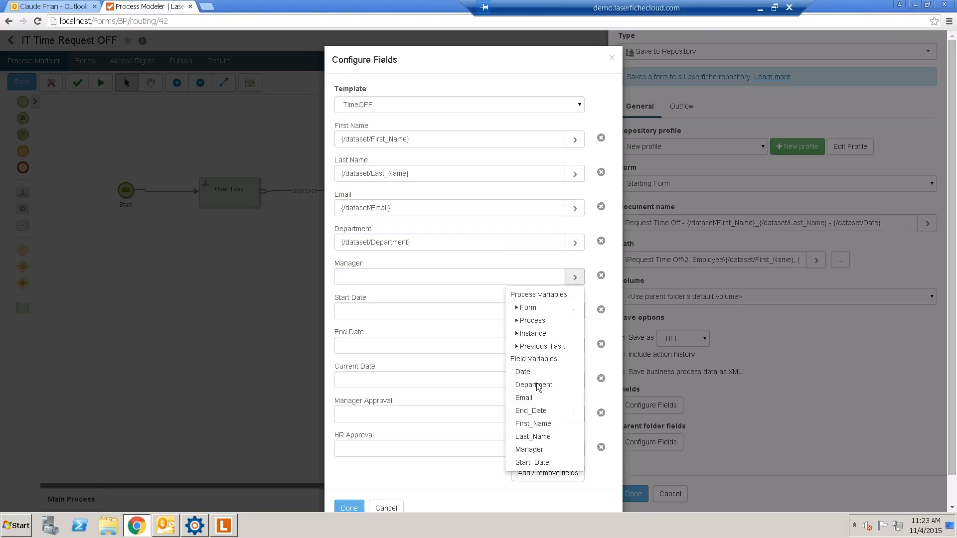
pyautogui.click(532, 450)
# - Map Start Date, End Date and Current Date to Start_Date, End_Date and Date
pyautogui.click(550, 311)
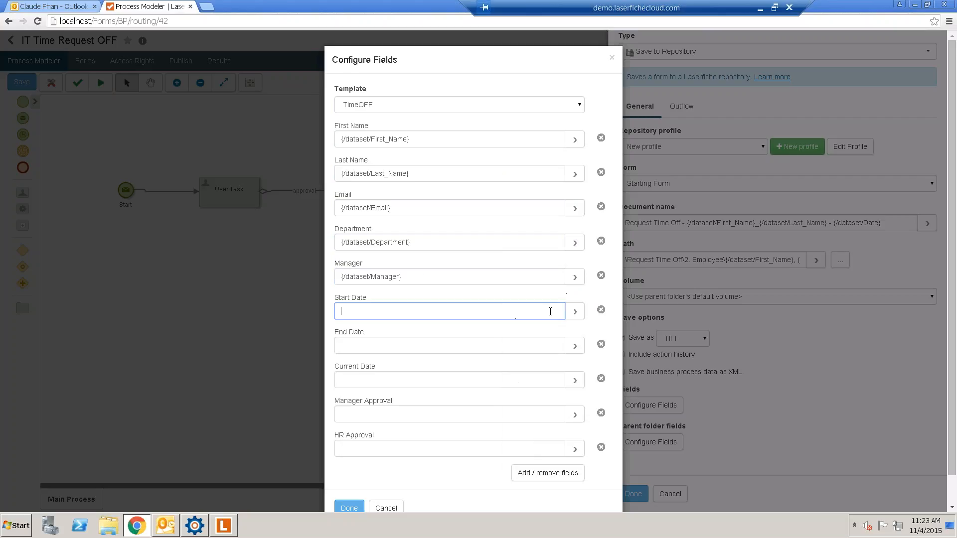
pyautogui.click(574, 312)
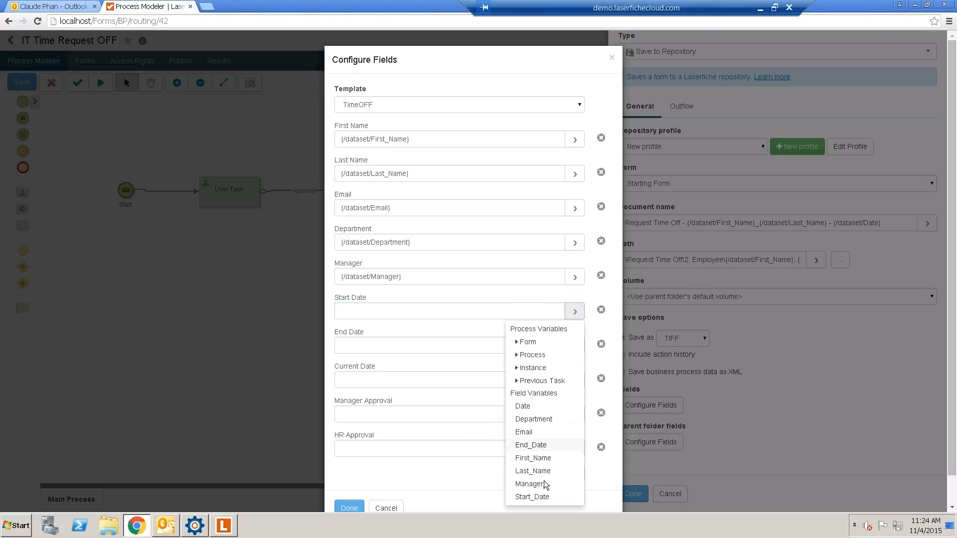
pyautogui.click(532, 497)
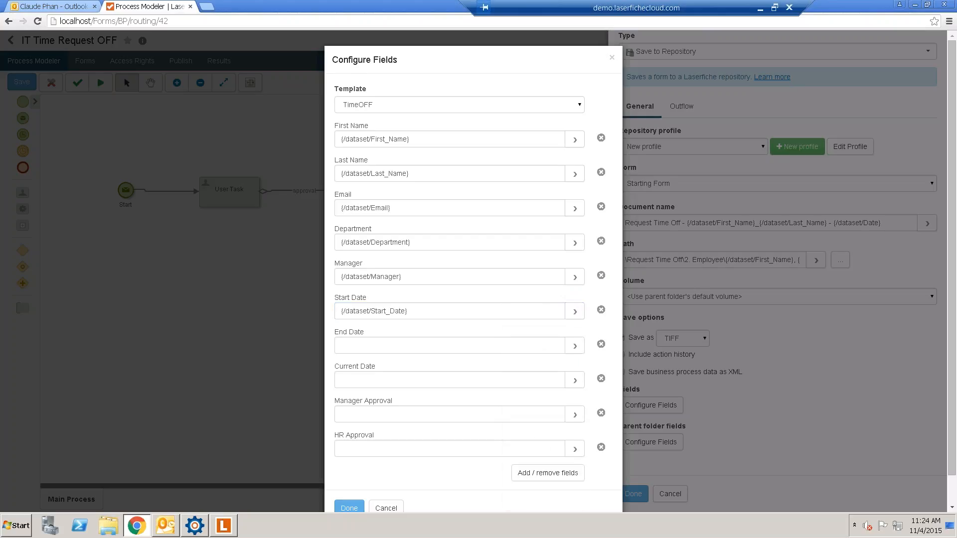
pyautogui.click(575, 346)
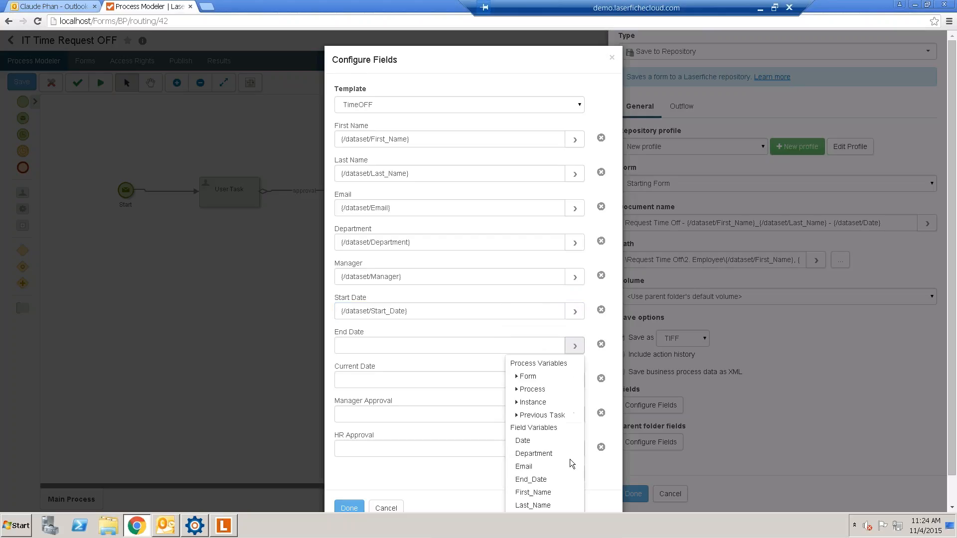
pyautogui.click(532, 479)
pyautogui.click(572, 381)
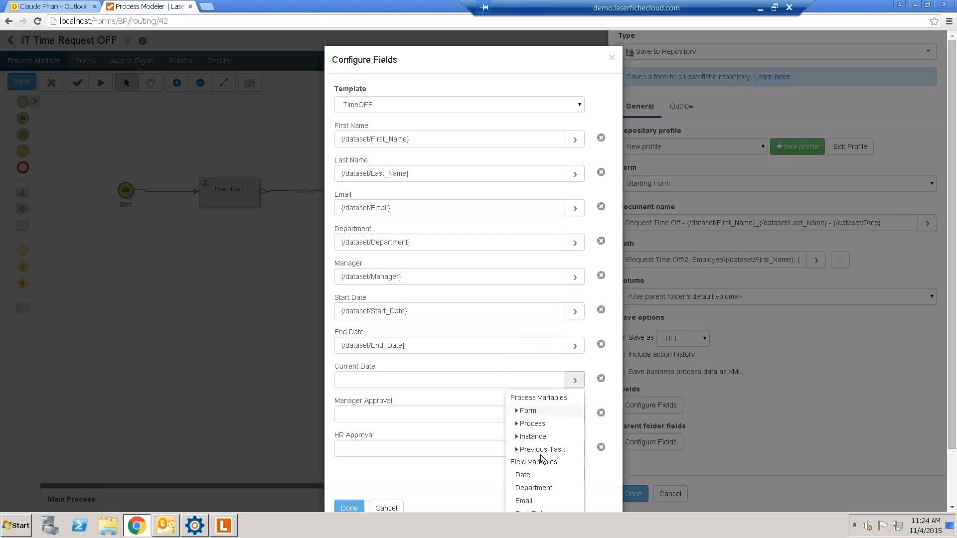
pyautogui.click(523, 476)
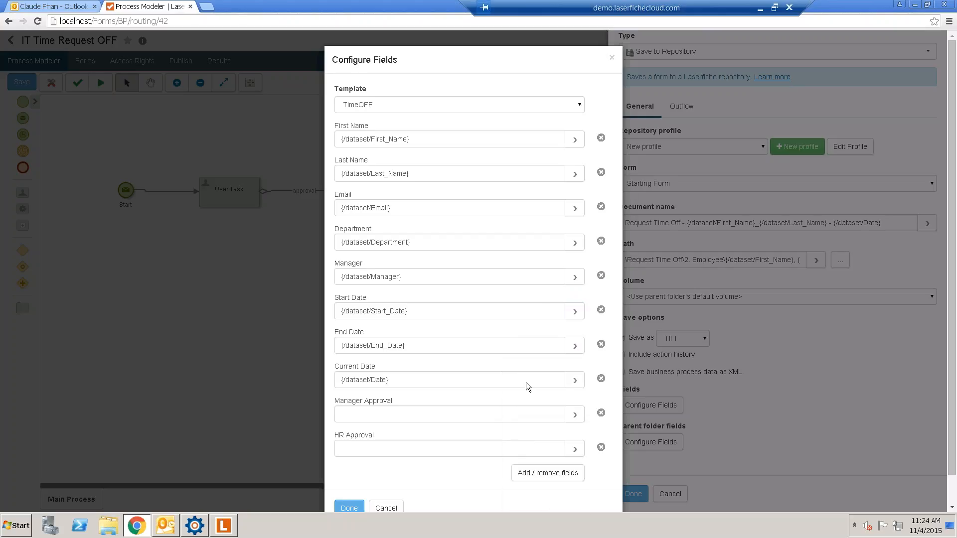
pyautogui.scroll(-1, 395, 384)
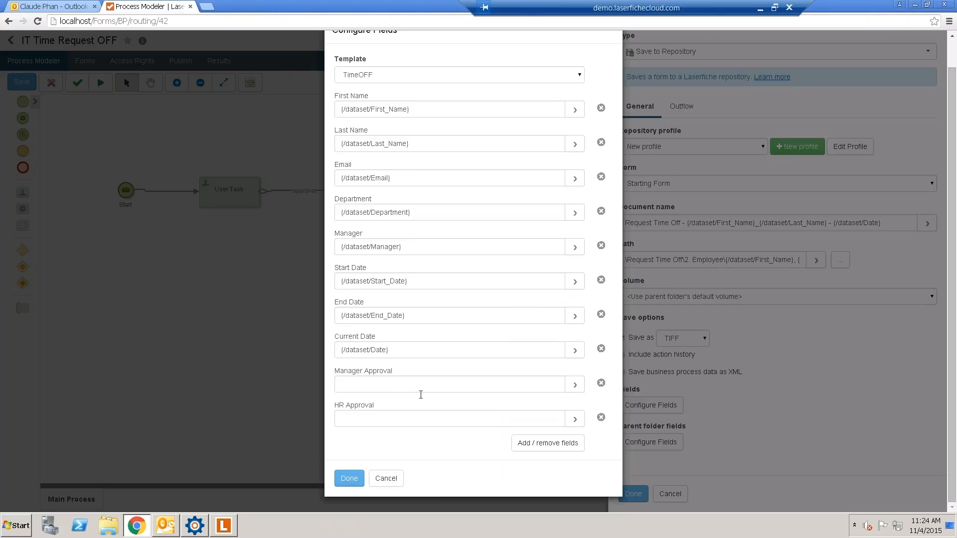
# - Enter Approve in Manager Approval and Pending in HR Approval, then confirm the mappings
pyautogui.click(451, 383)
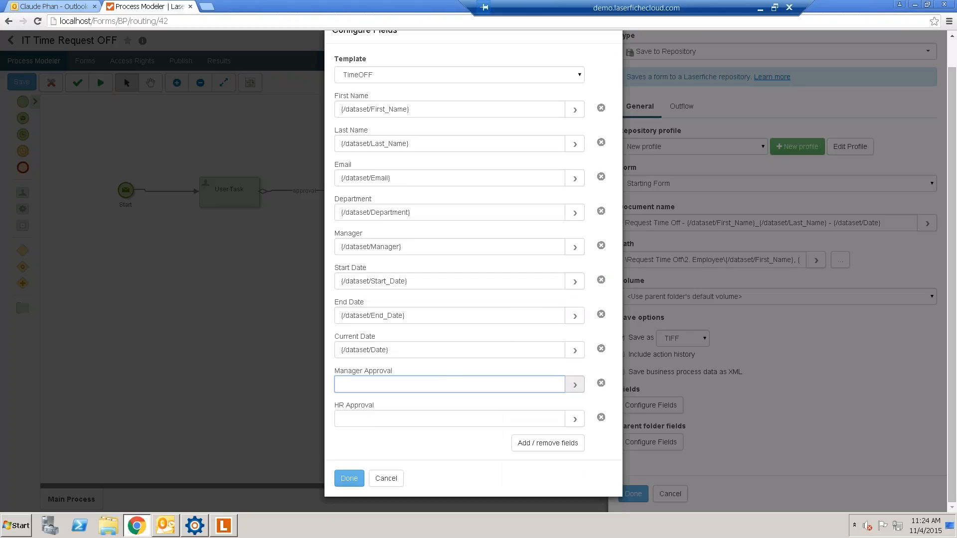
pyautogui.click(574, 384)
pyautogui.scroll(-2, 543, 475)
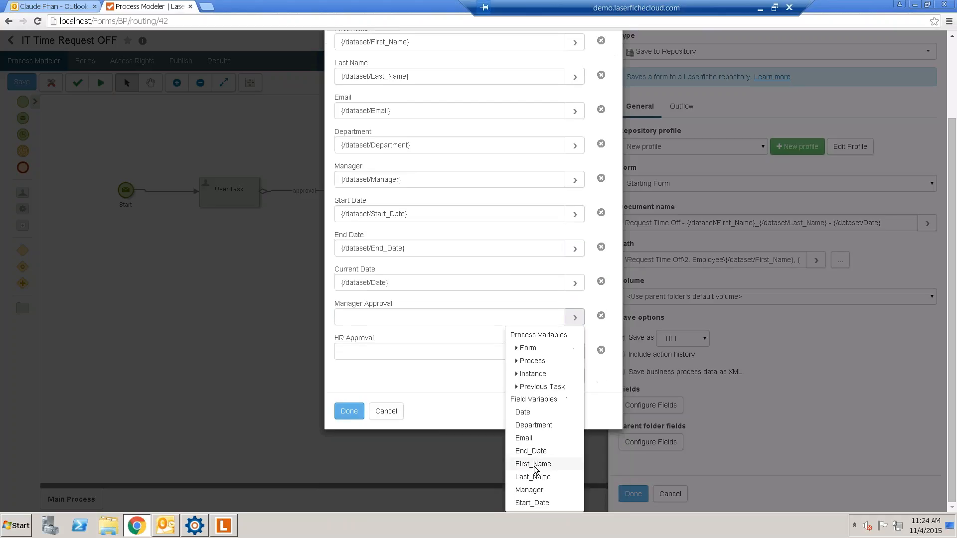
pyautogui.click(406, 318)
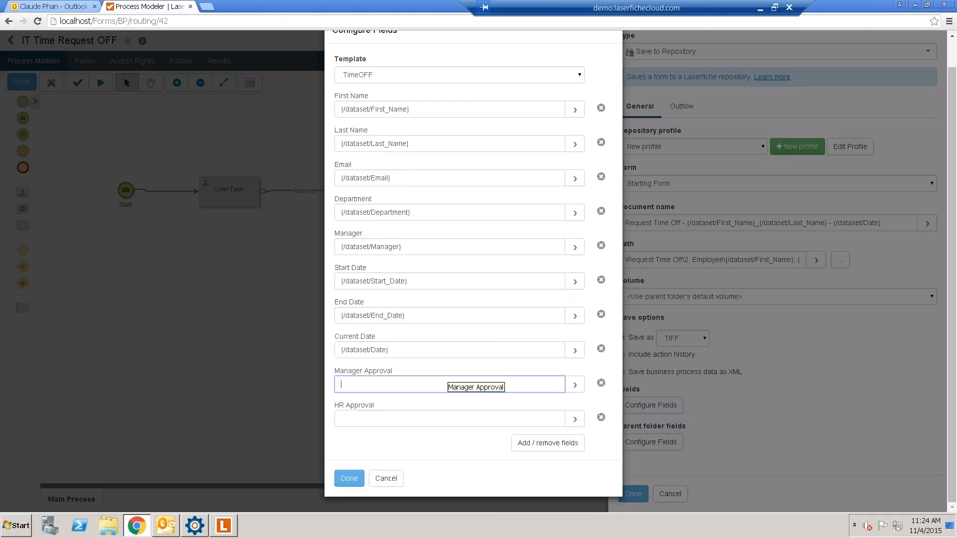
pyautogui.write('Approve')
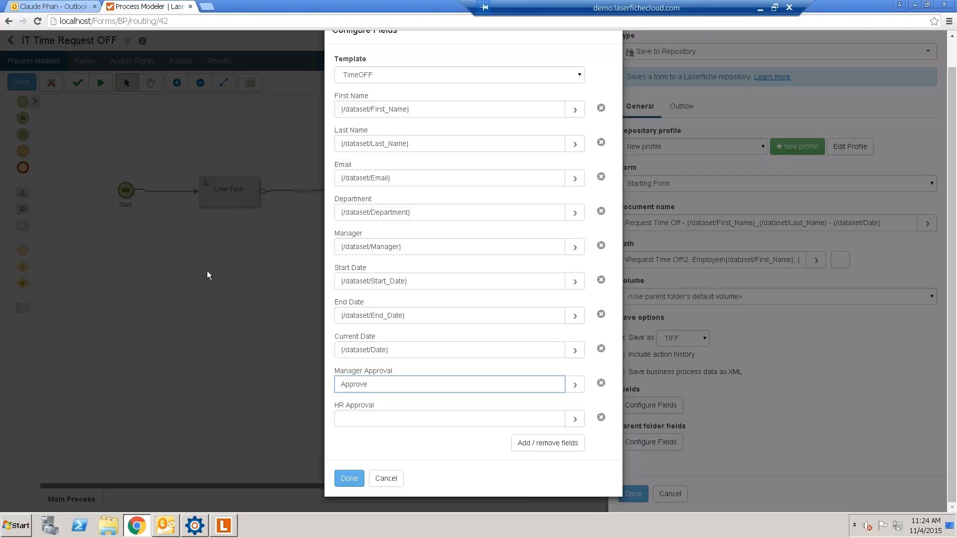
pyautogui.click(371, 418)
pyautogui.write('P')
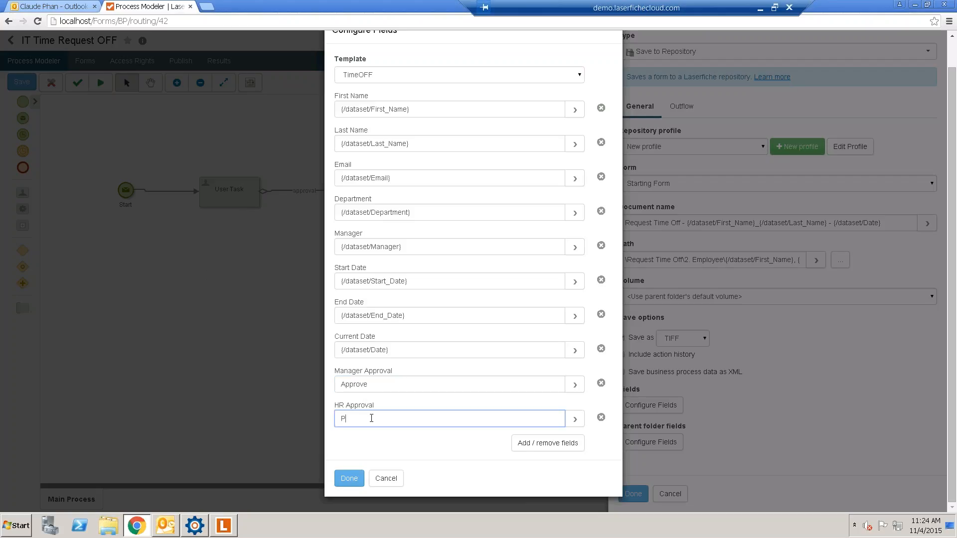
pyautogui.write('ending')
pyautogui.click(349, 479)
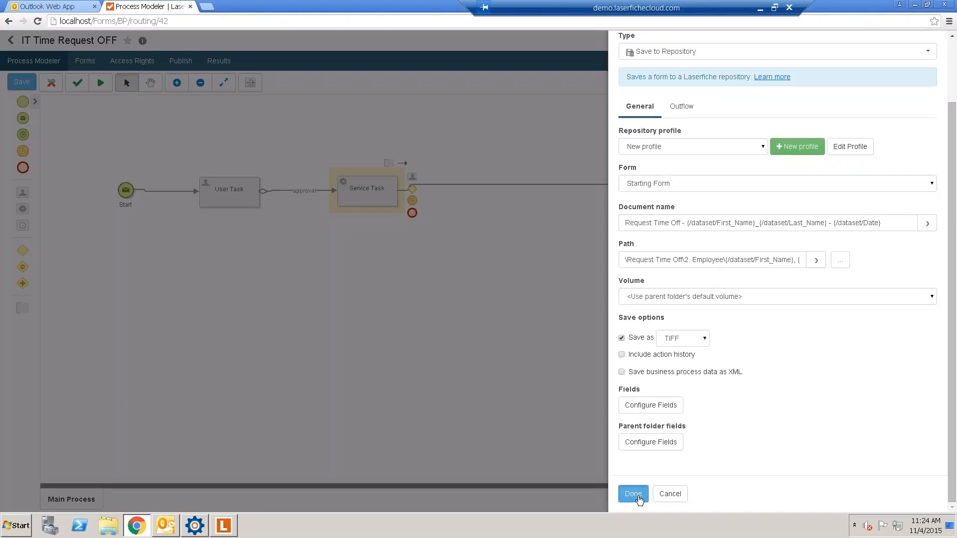
# - Close the Save to Repository properties, save the process changes, and go to the Publish page
pyautogui.click(634, 494)
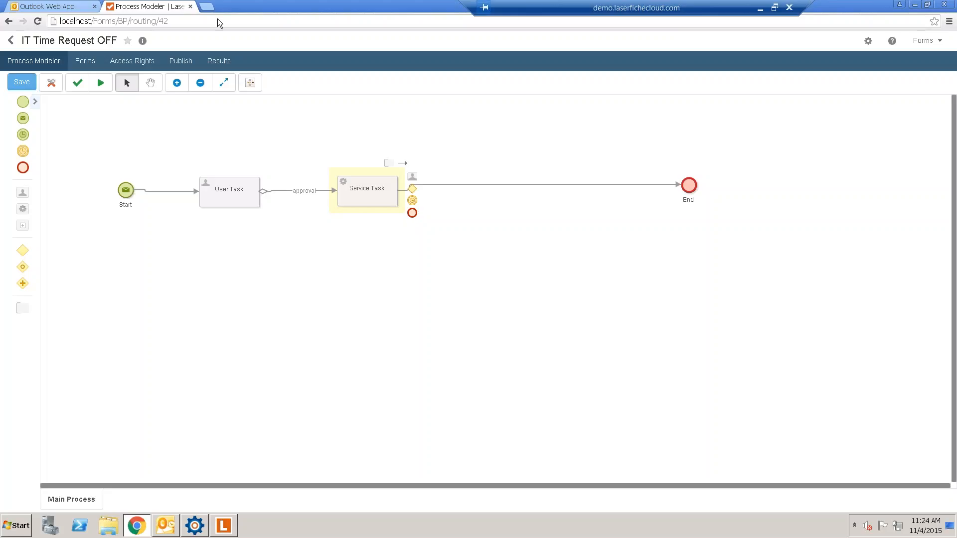
pyautogui.click(190, 65)
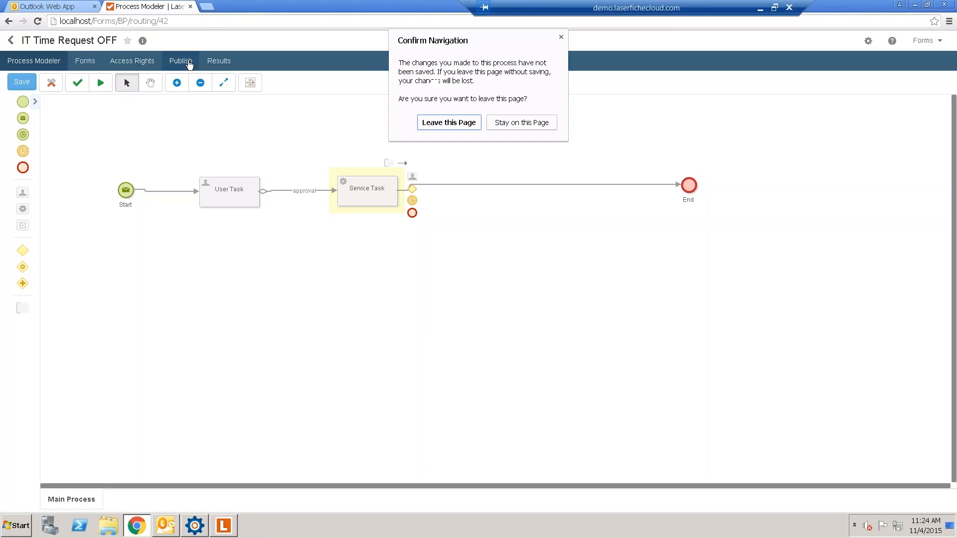
pyautogui.click(514, 123)
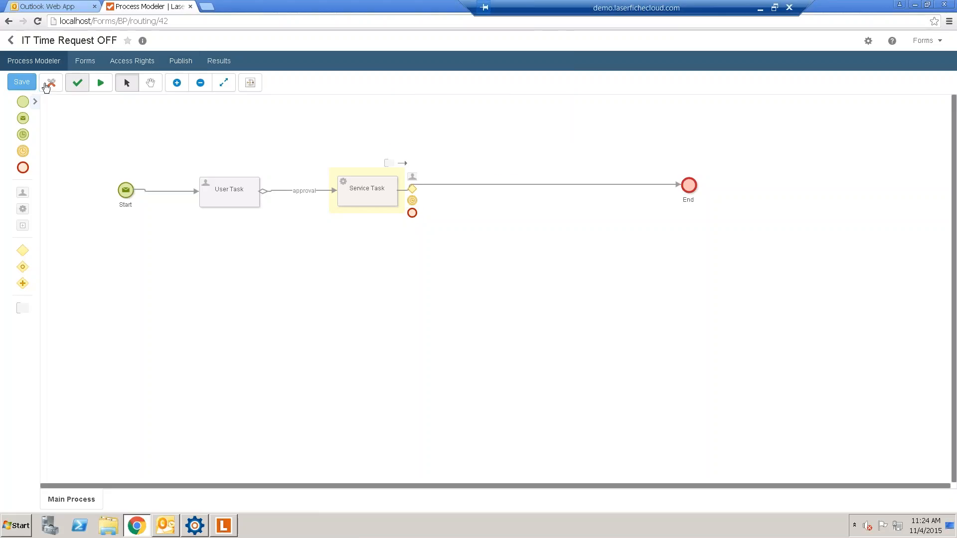
pyautogui.click(23, 83)
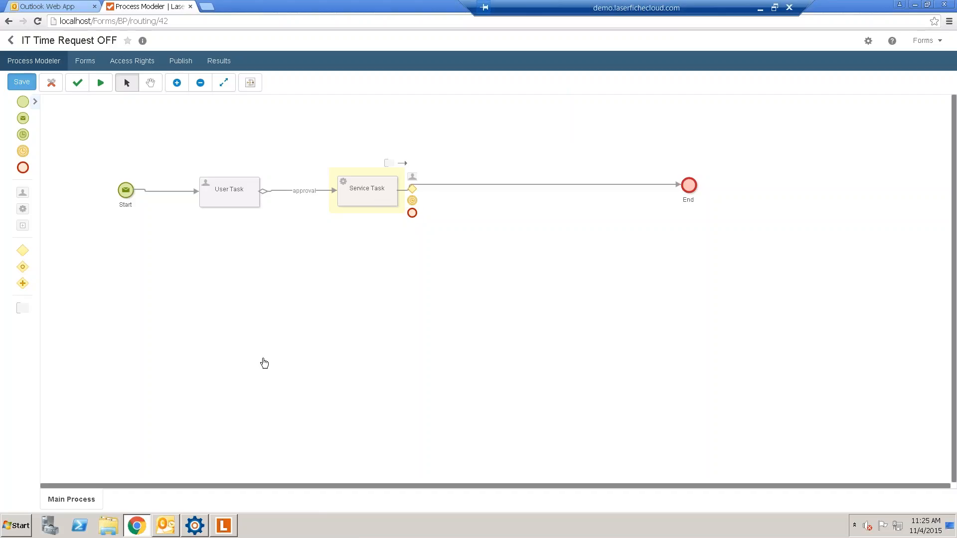
pyautogui.click(136, 525)
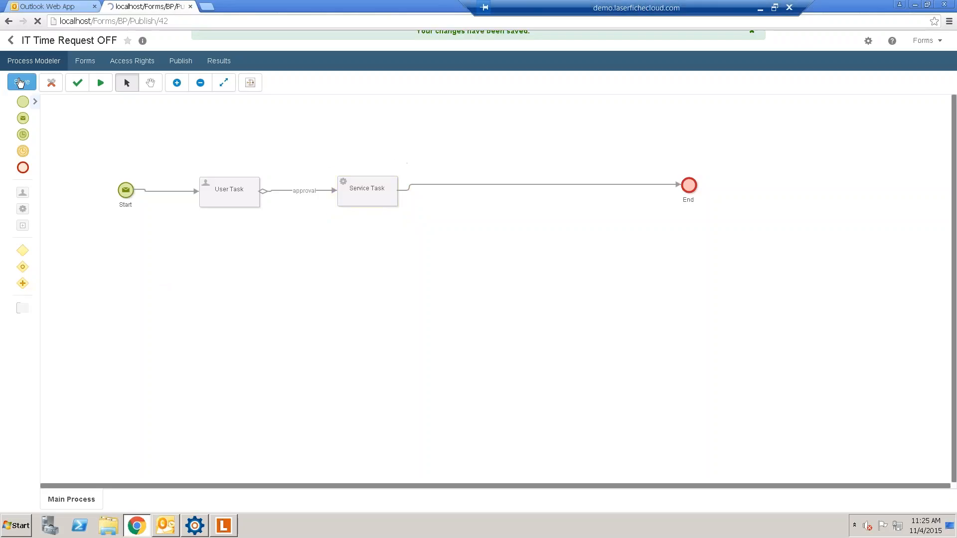
pyautogui.click(54, 60)
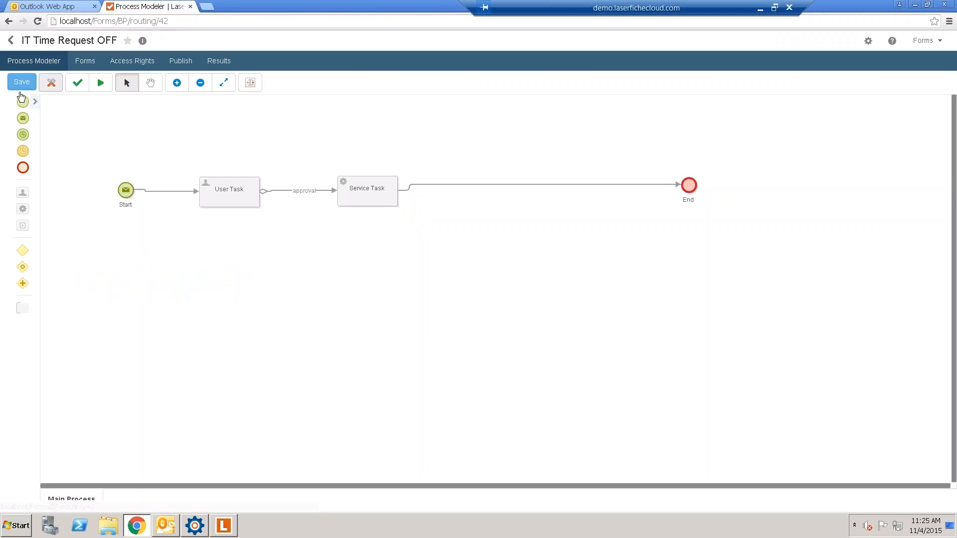
pyautogui.click(24, 83)
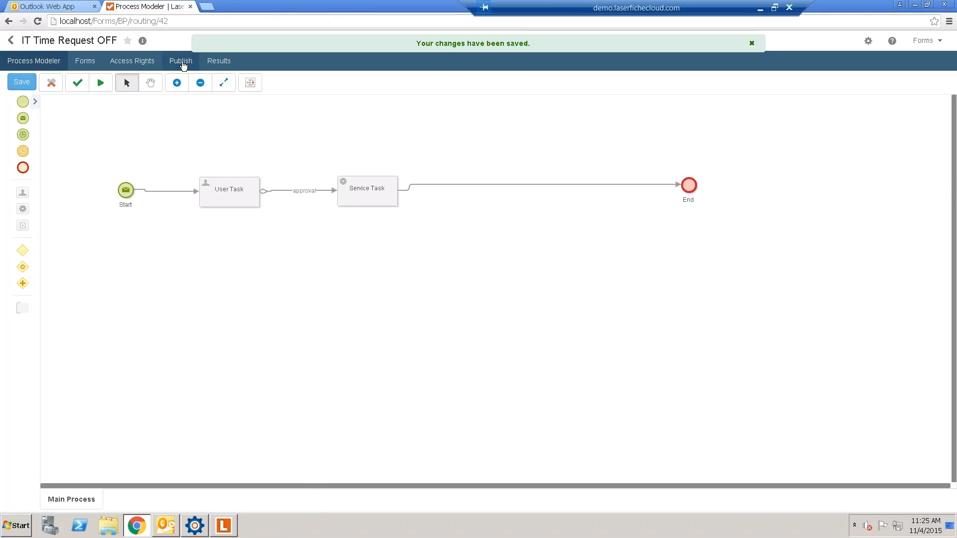
pyautogui.click(181, 62)
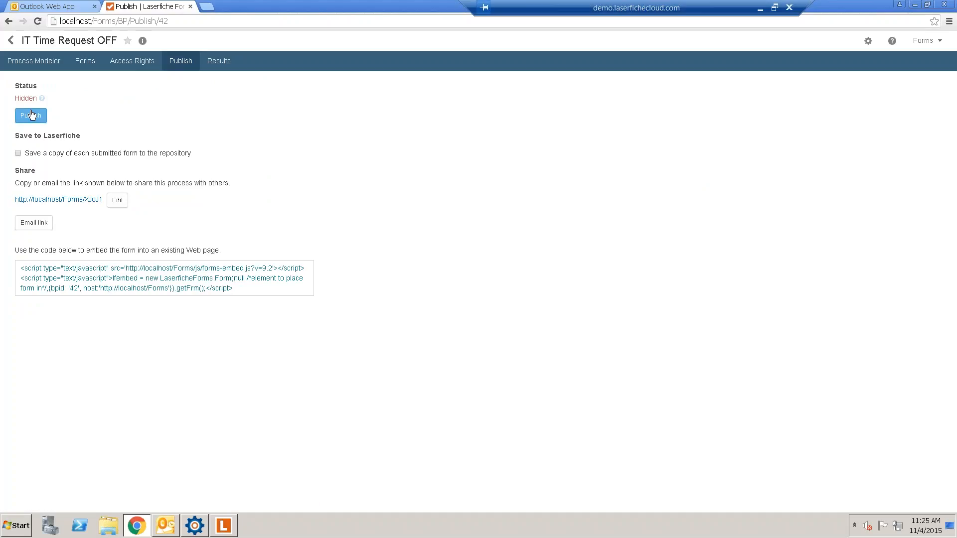
# - Publish the process and select its share link for copying
pyautogui.click(31, 116)
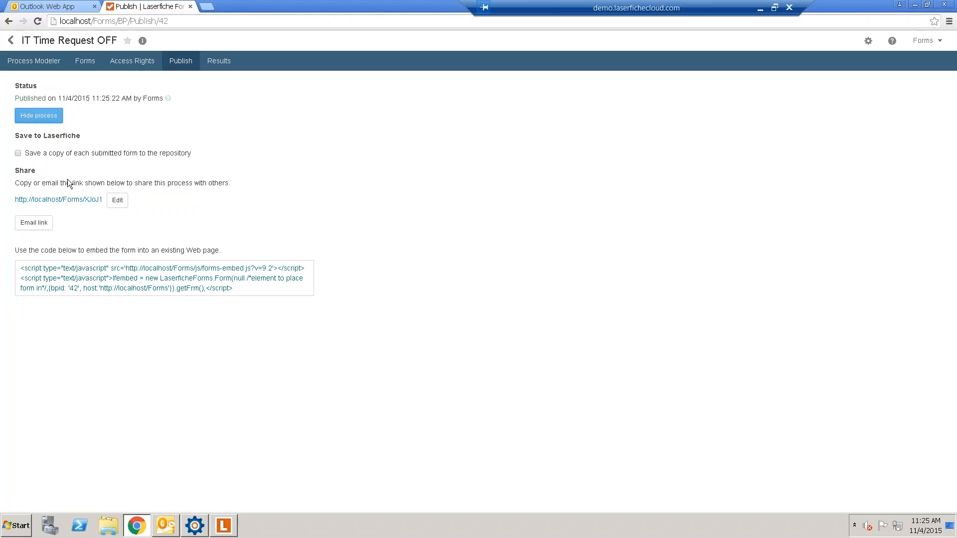
pyautogui.moveTo(22, 204); pyautogui.dragTo(103, 206)
pyautogui.hotkey('ctrl', 'c')
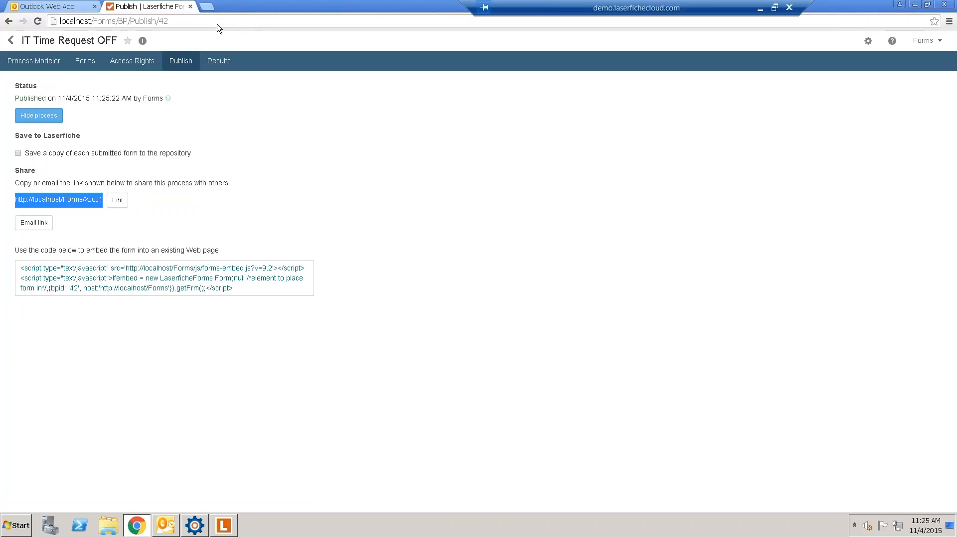
# - Load the copied share link in a new Chrome tab to bring up the live IT Time Request Off Form
pyautogui.click(205, 8)
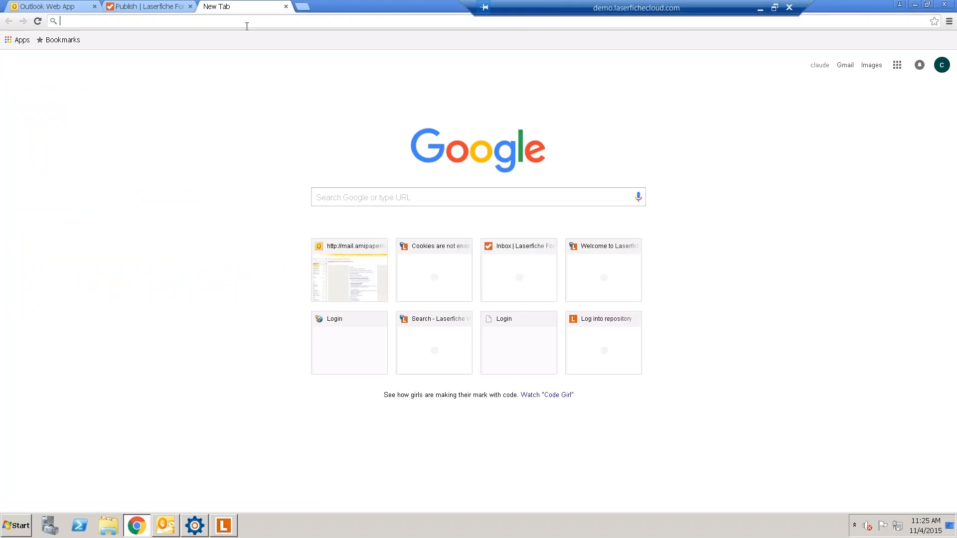
pyautogui.hotkey('ctrl', 'v')
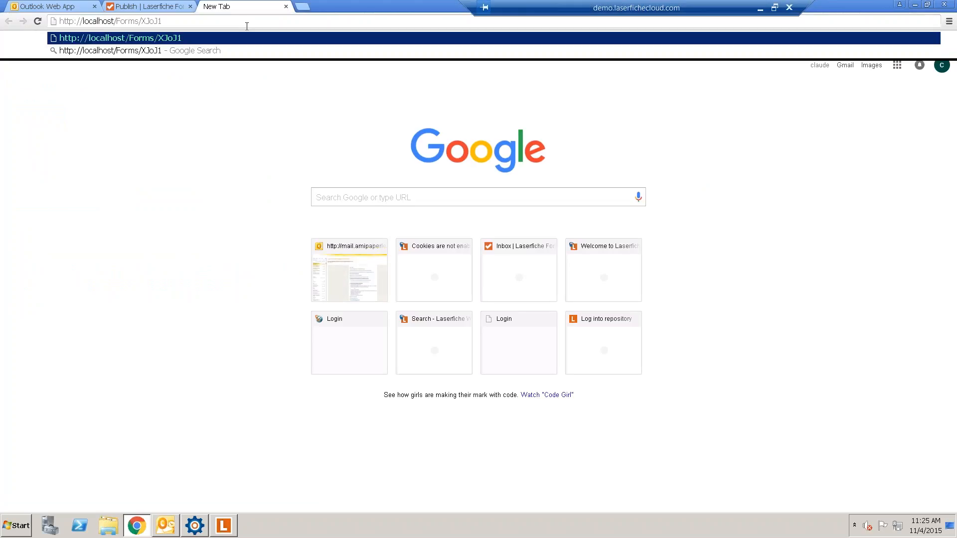
pyautogui.press('Return')
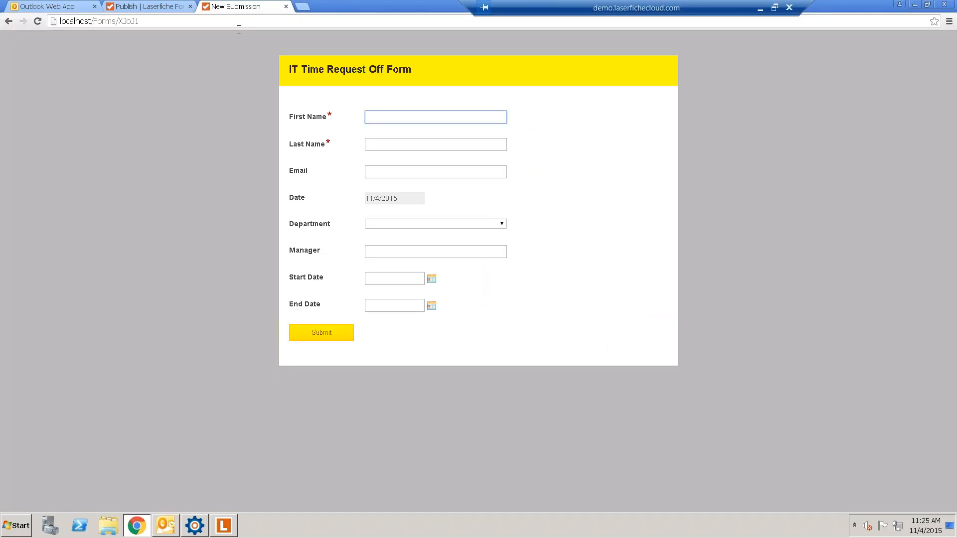
# - Close the publishing tab and enter the requester's first name, last name and e-mail address
pyautogui.click(190, 7)
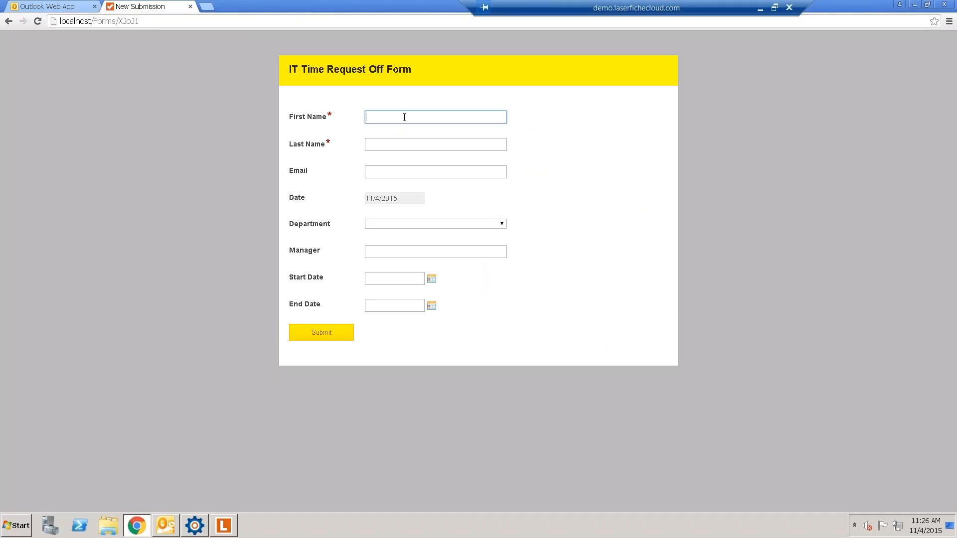
pyautogui.click(392, 113)
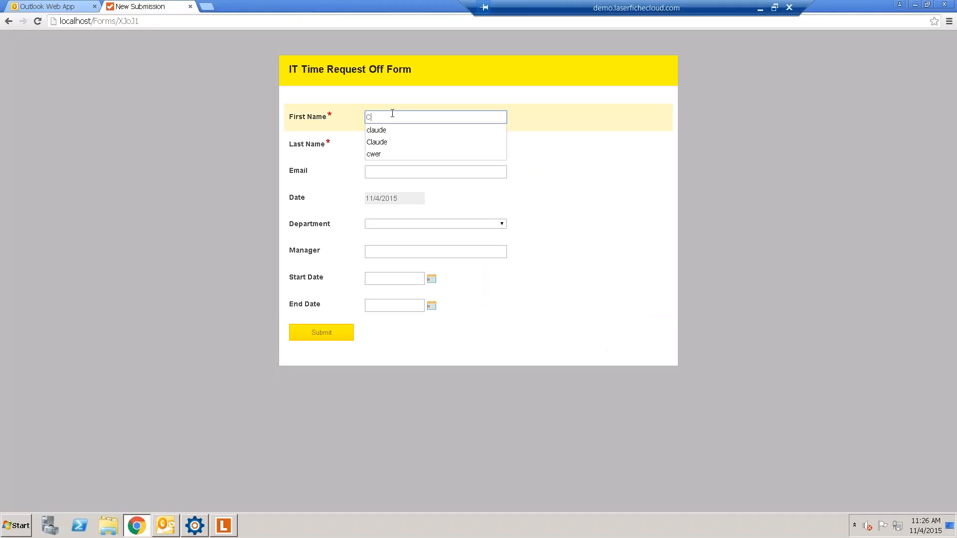
pyautogui.press('Tab')
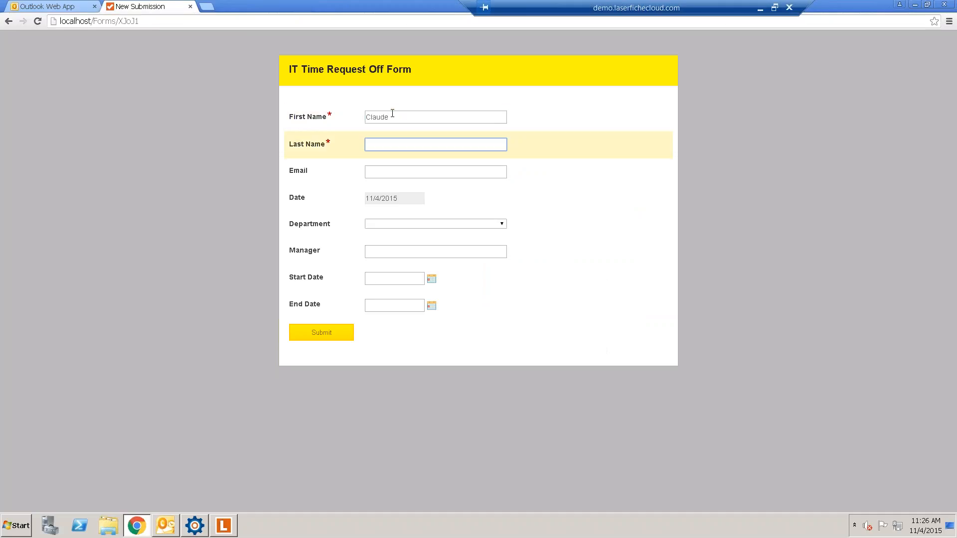
pyautogui.press('Tab')
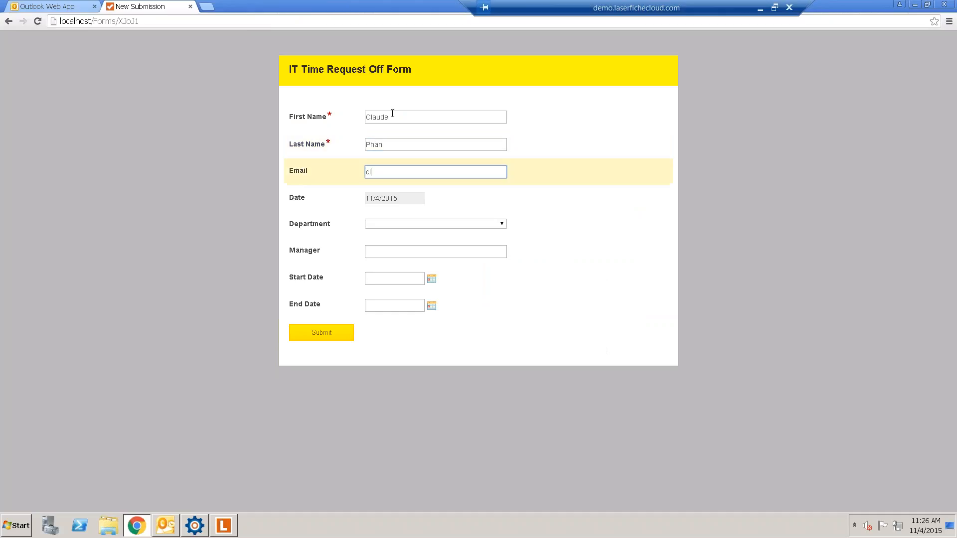
# - Select IT as the Department and enter the manager's name, correcting its capitalisation
pyautogui.press('Tab')
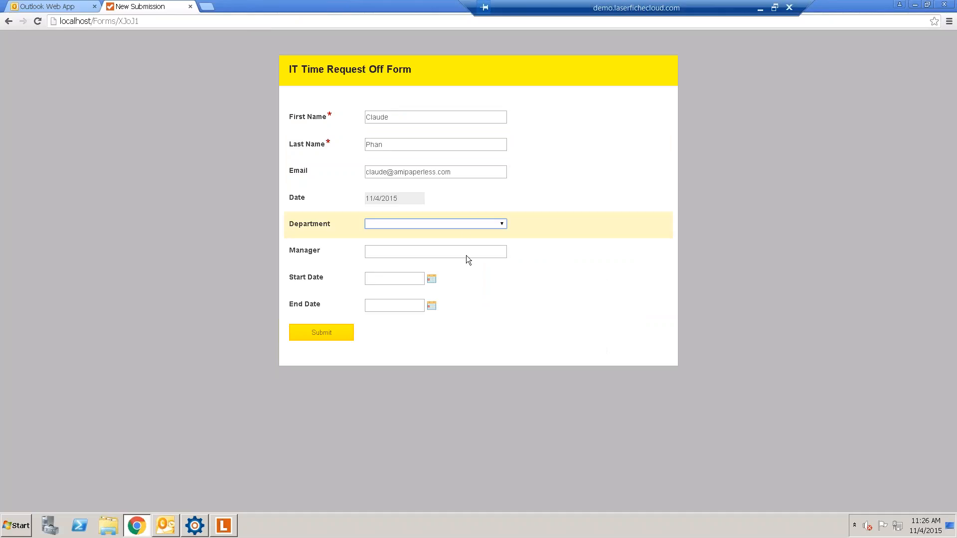
pyautogui.click(469, 224)
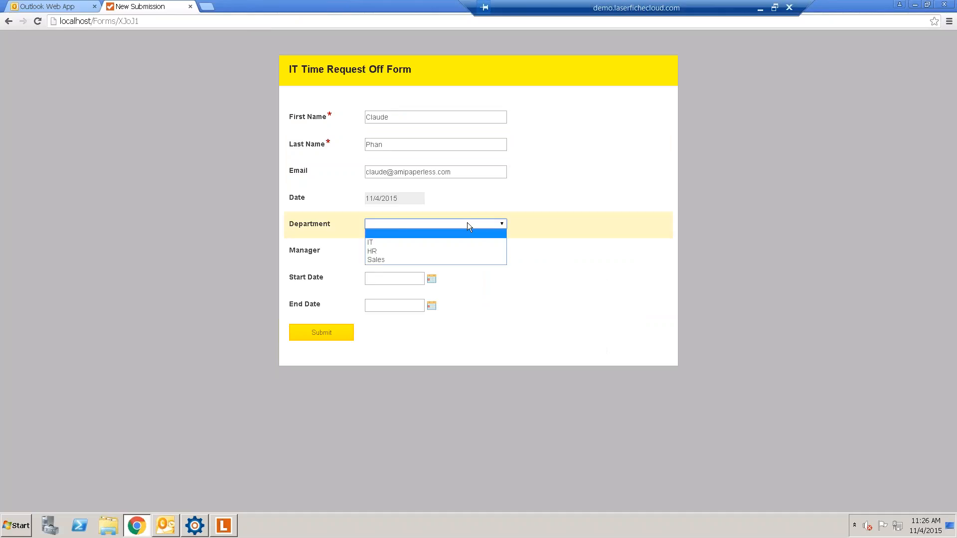
pyautogui.click(405, 243)
pyautogui.click(419, 254)
pyautogui.write('Matt manager')
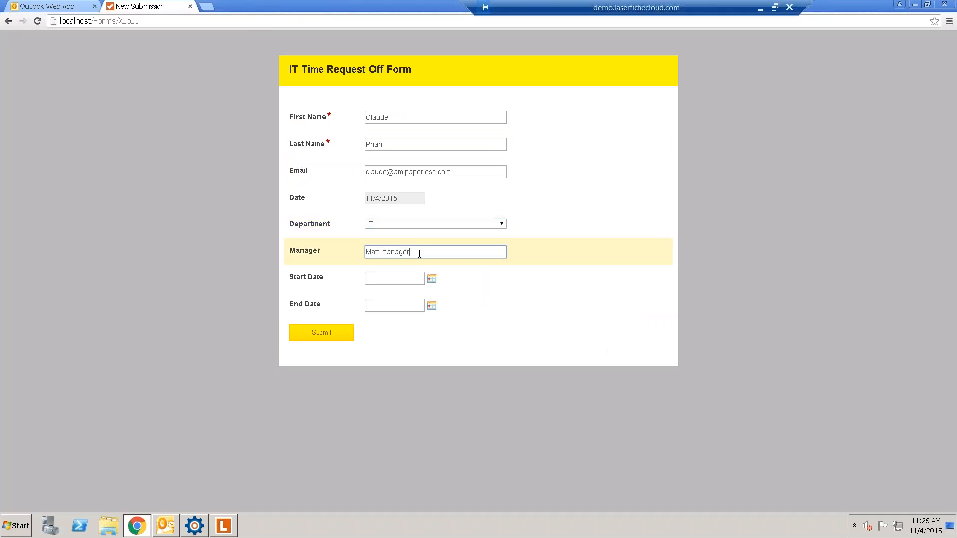
pyautogui.press('BackSpace')
pyautogui.write('M')
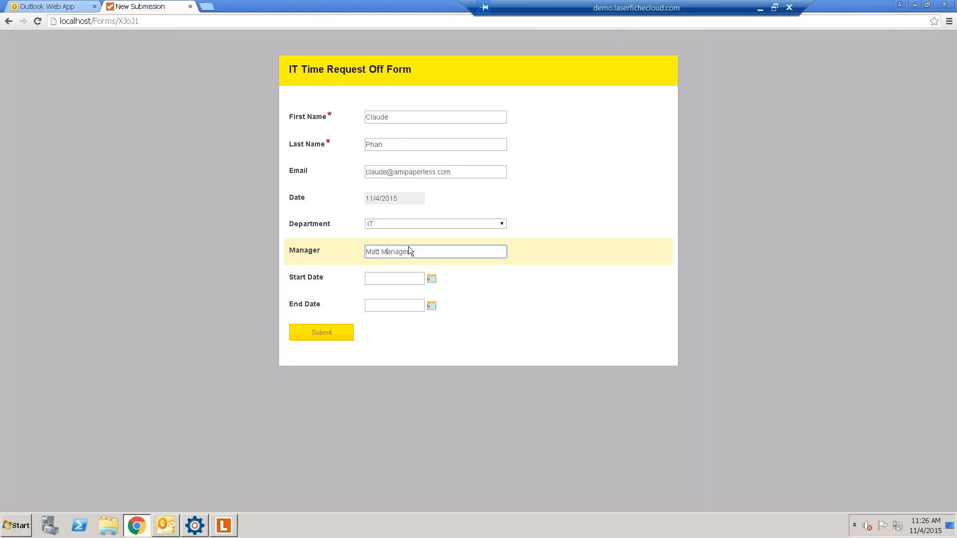
# - Set the Start Date to 11/12/2015 and the End Date to 11/19/2015
pyautogui.click(432, 280)
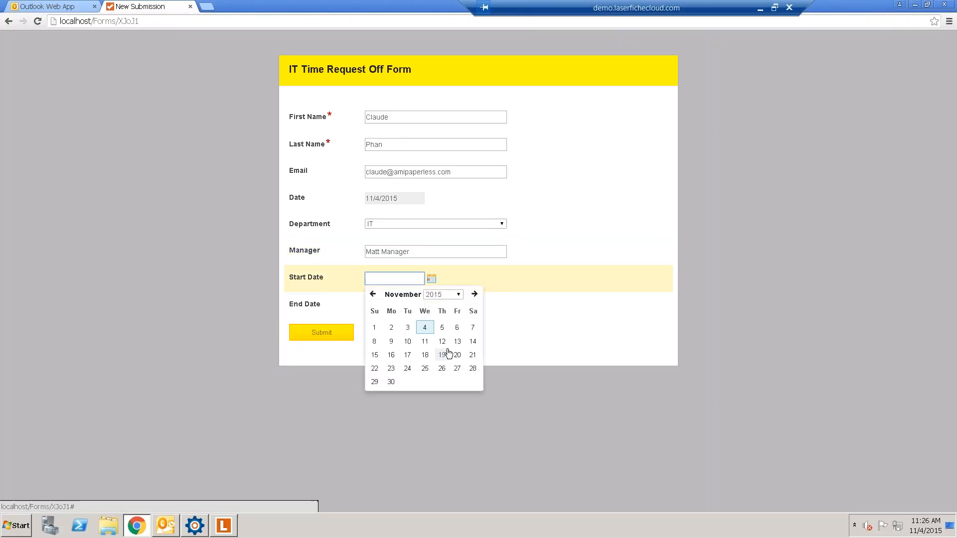
pyautogui.click(442, 342)
pyautogui.click(431, 305)
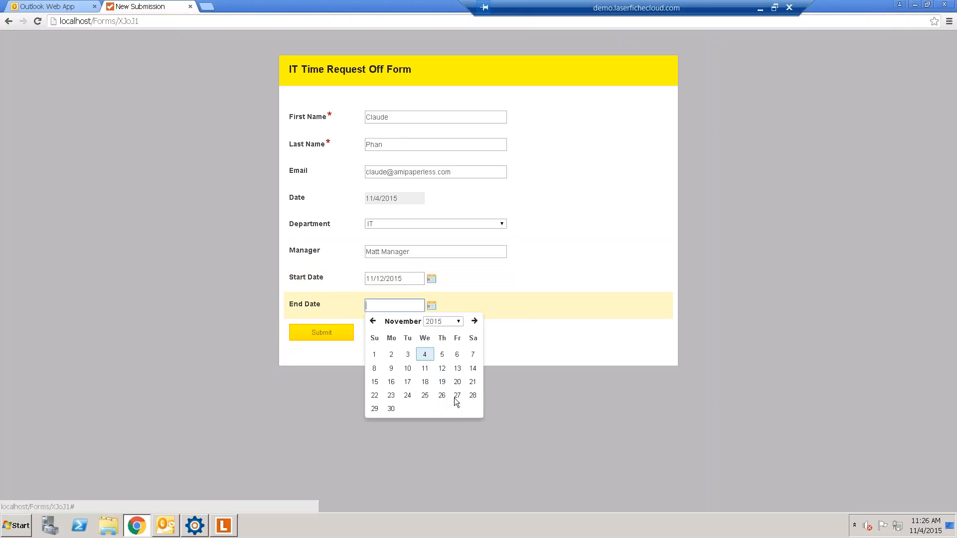
pyautogui.click(444, 383)
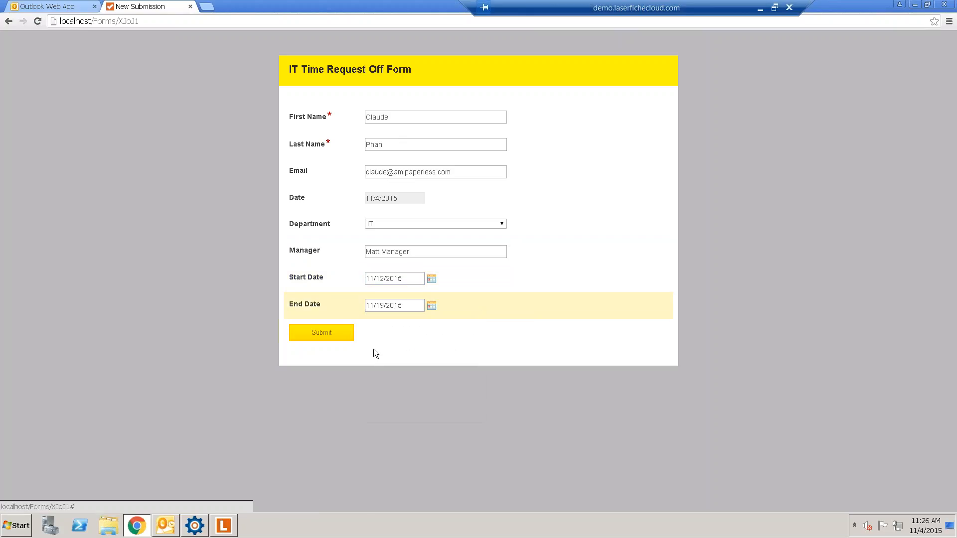
# - Submit the IT Time Request Off Form and download a copy of the submission
pyautogui.click(324, 334)
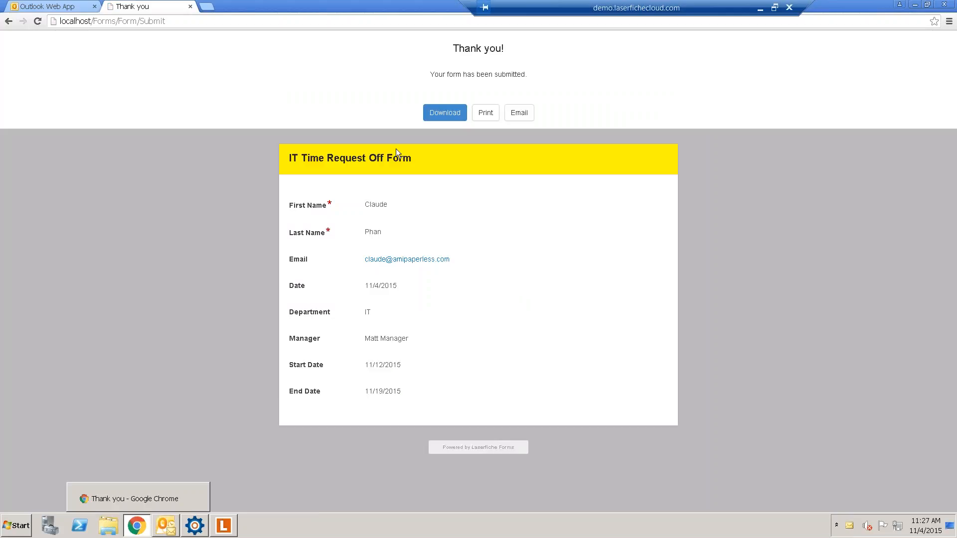
pyautogui.click(449, 116)
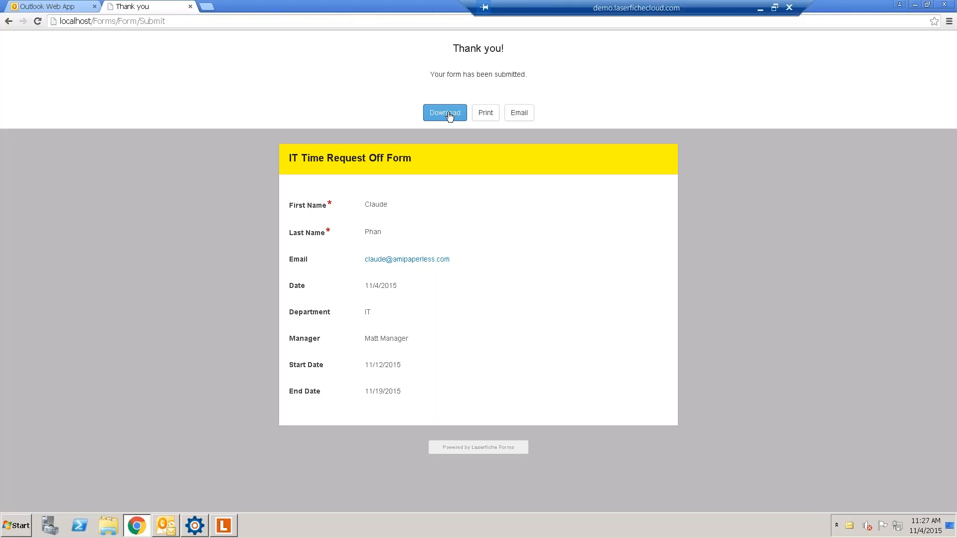
pyautogui.click(137, 526)
# - Open the new 'A form has been submitted' email in Outlook and follow its Forms link to the approval task
pyautogui.click(166, 525)
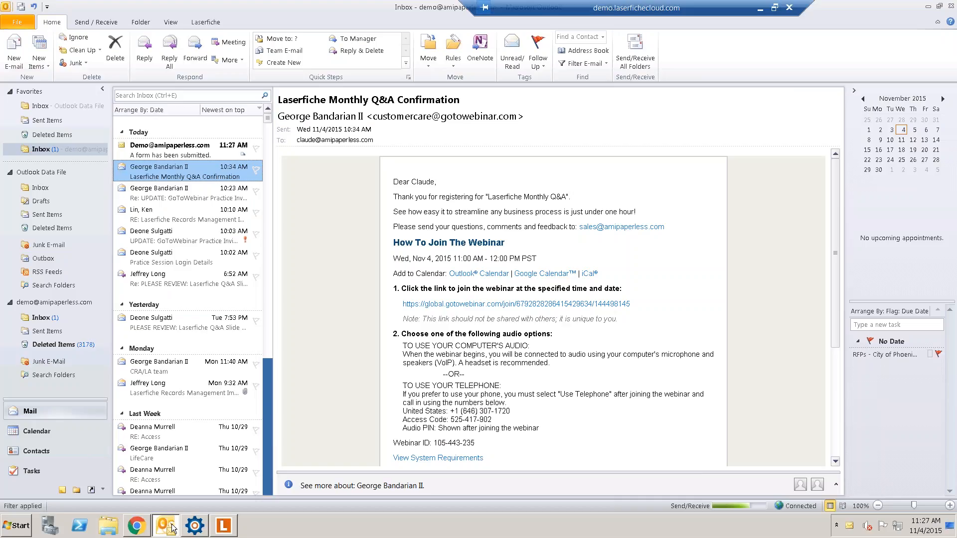
pyautogui.click(188, 149)
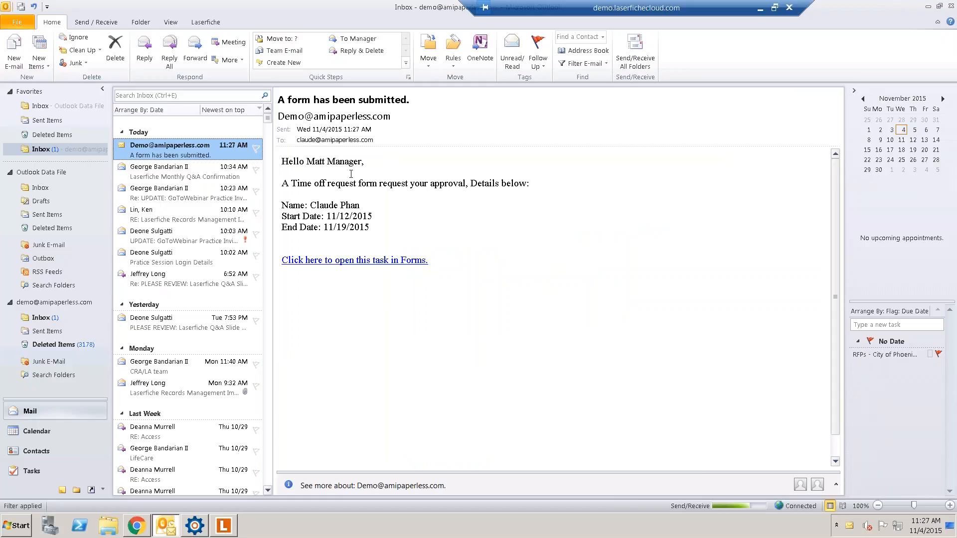
pyautogui.click(356, 267)
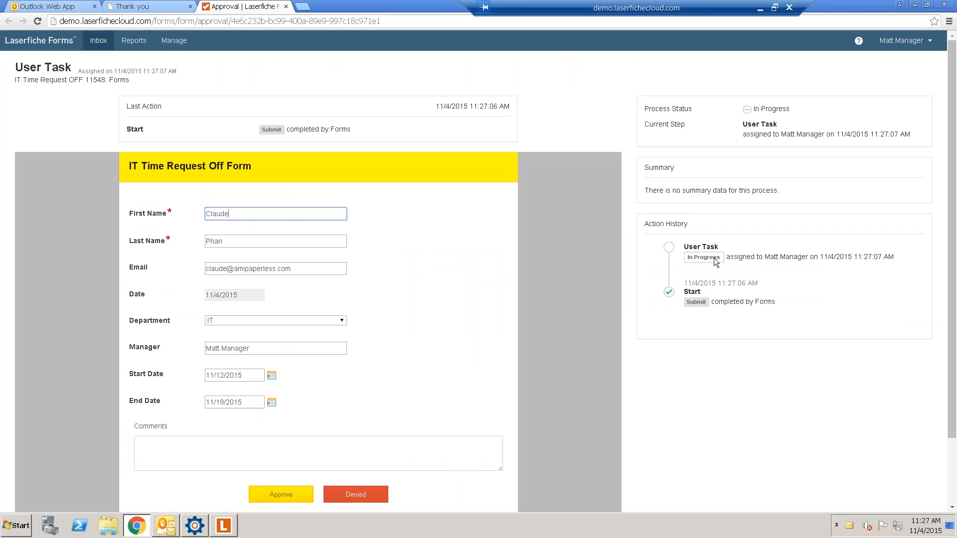
# - Check who the task is assigned to, then approve the time off request
pyautogui.moveTo(742, 257); pyautogui.dragTo(793, 269)
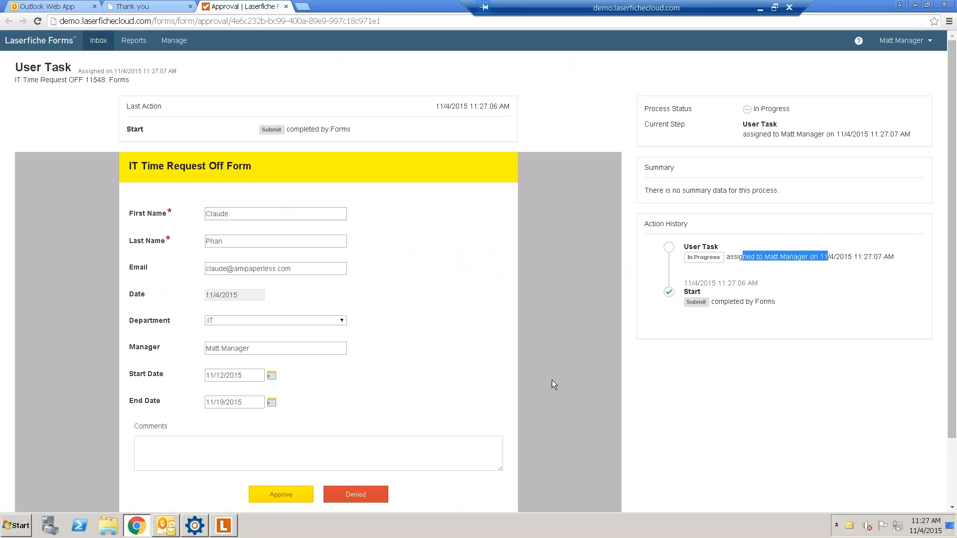
pyautogui.scroll(-1, 551, 384)
pyautogui.scroll(-1, 236, 412)
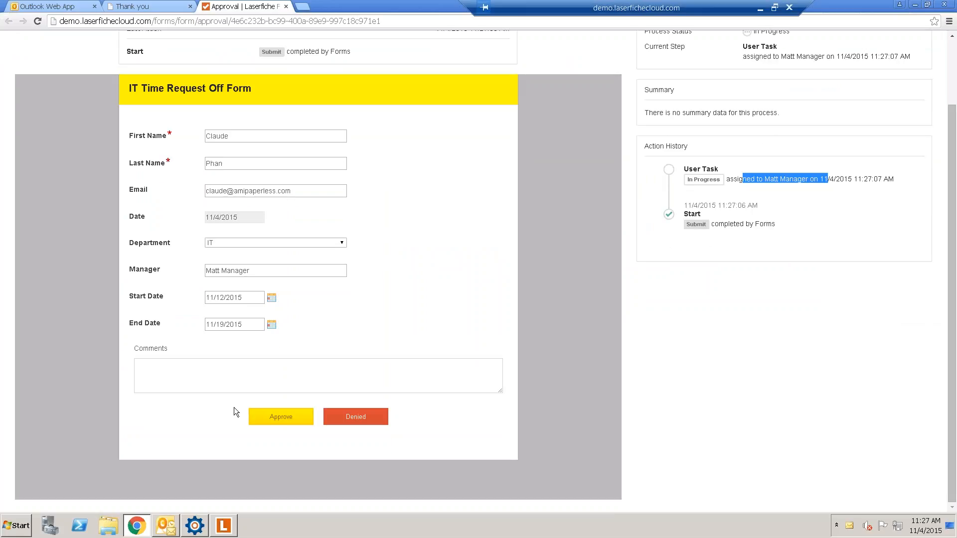
pyautogui.click(269, 418)
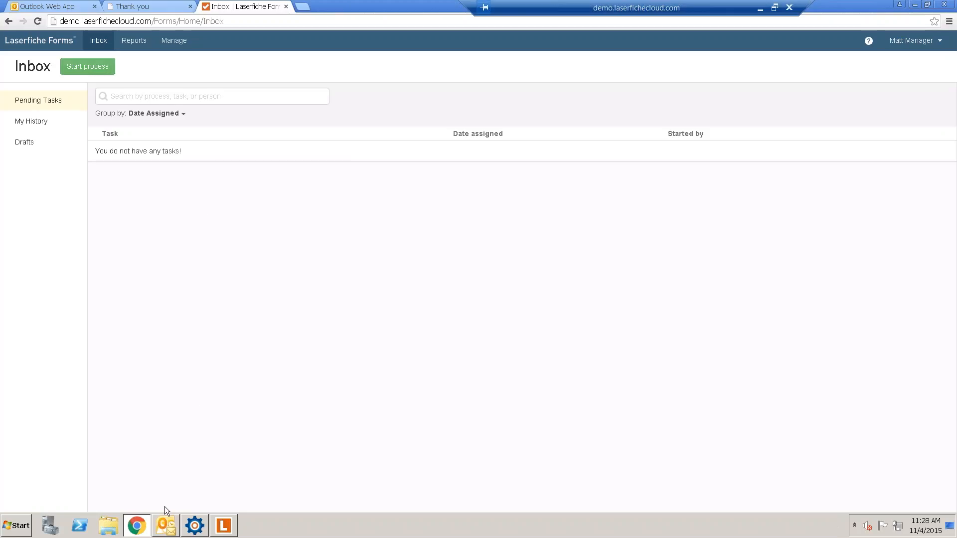
# - Minimize Outlook and the browser to clear the desktop
pyautogui.click(167, 526)
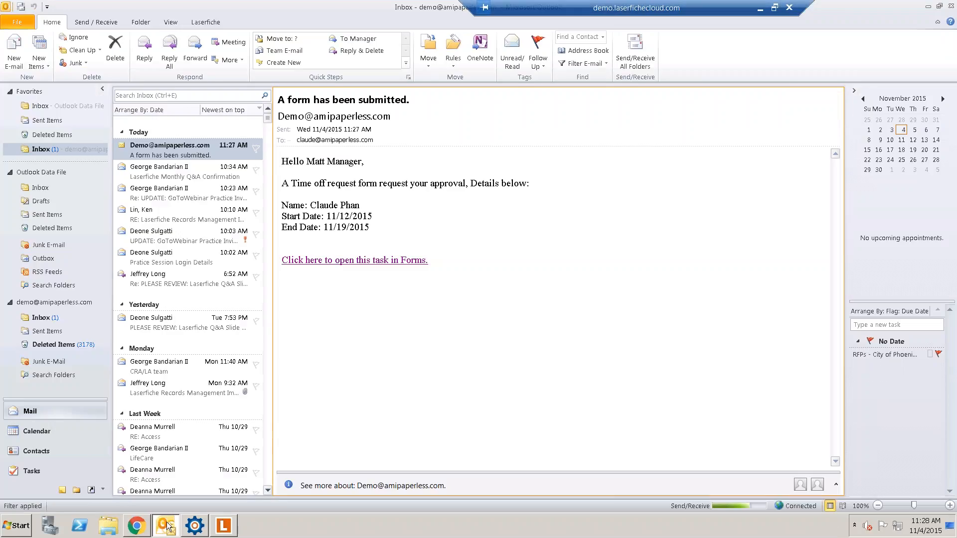
pyautogui.click(166, 526)
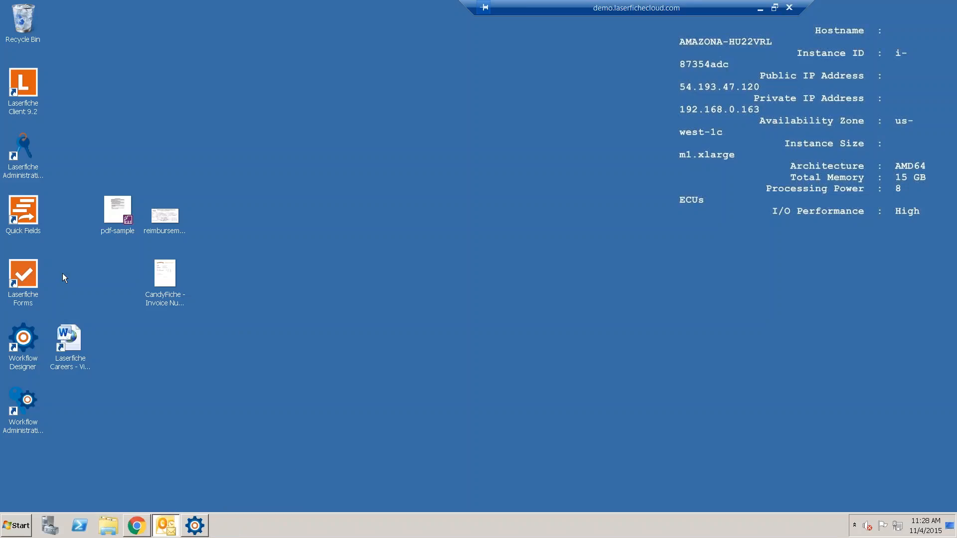
pyautogui.doubleClick(24, 272)
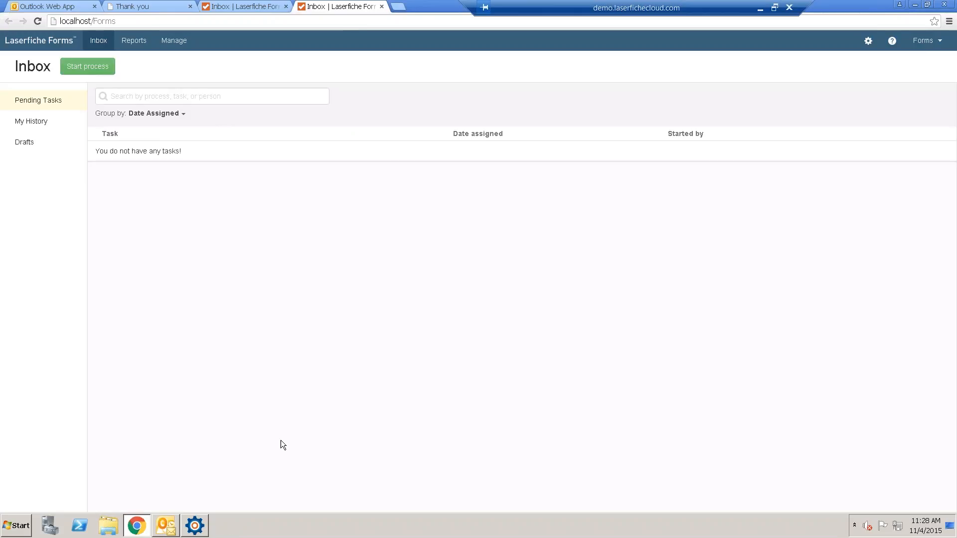
pyautogui.click(145, 525)
# - Launch Laserfiche Client 9.2 and log into LaserRepository2014 with the repository password
pyautogui.doubleClick(25, 90)
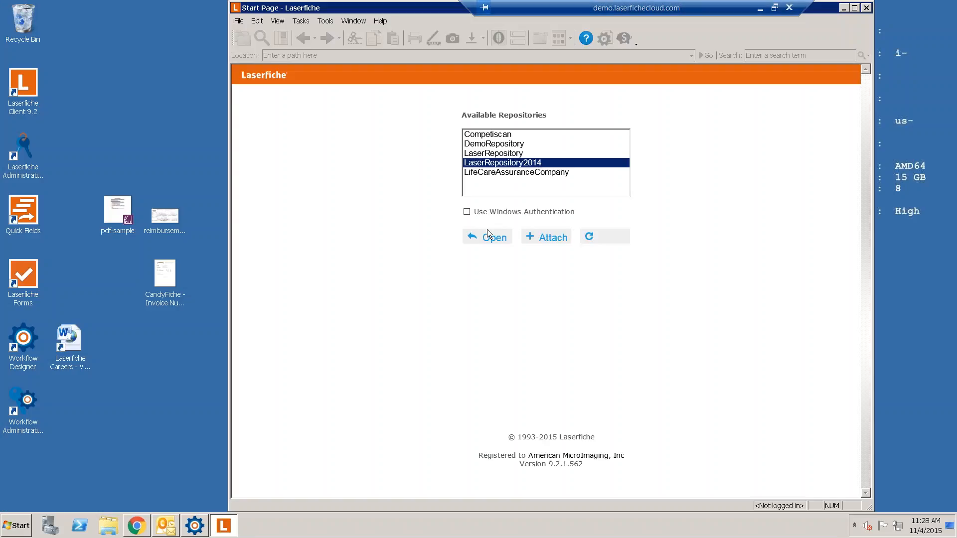
pyautogui.click(489, 234)
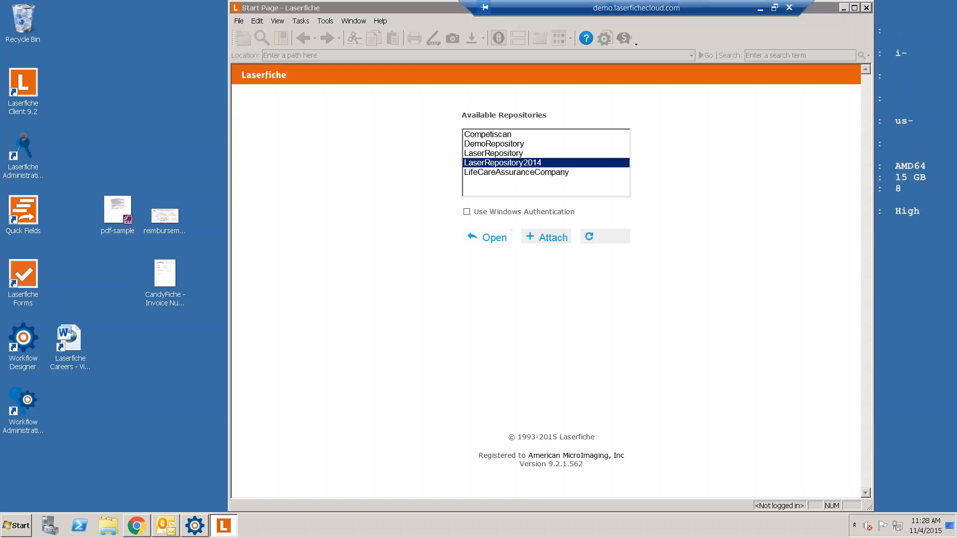
pyautogui.write('admin')
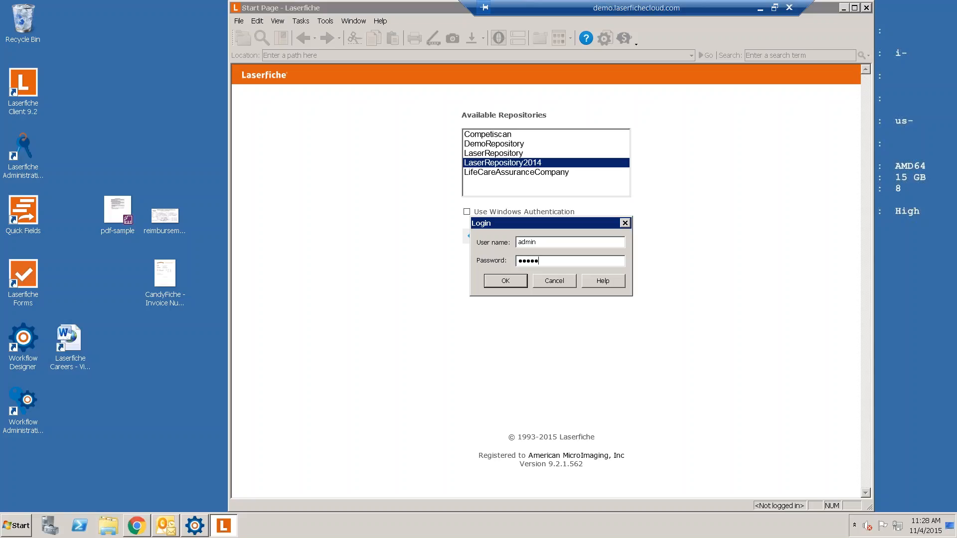
pyautogui.press('Return')
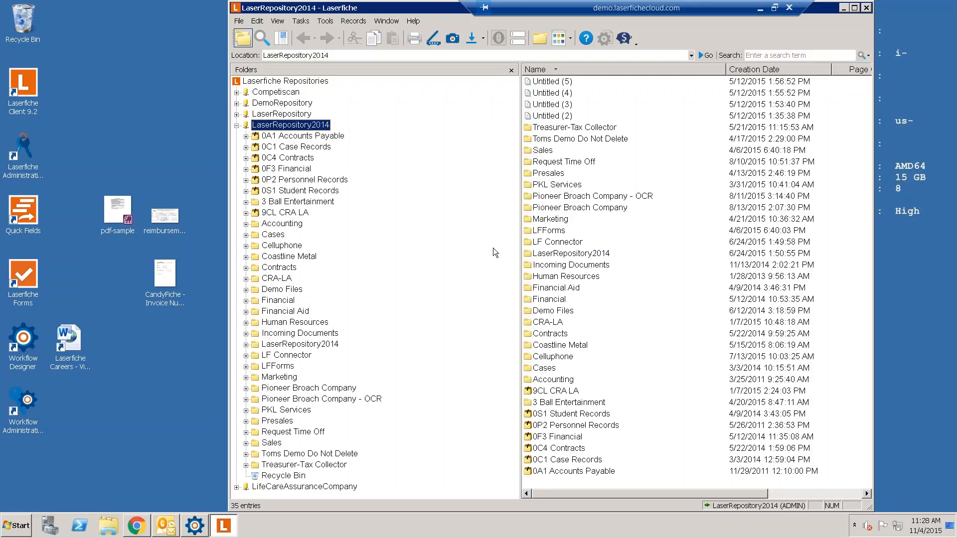
# - Browse the Request Time Off folders 1. Incoming, 2. Employee and 3. HR in a maximized, name-sorted window
pyautogui.click(312, 433)
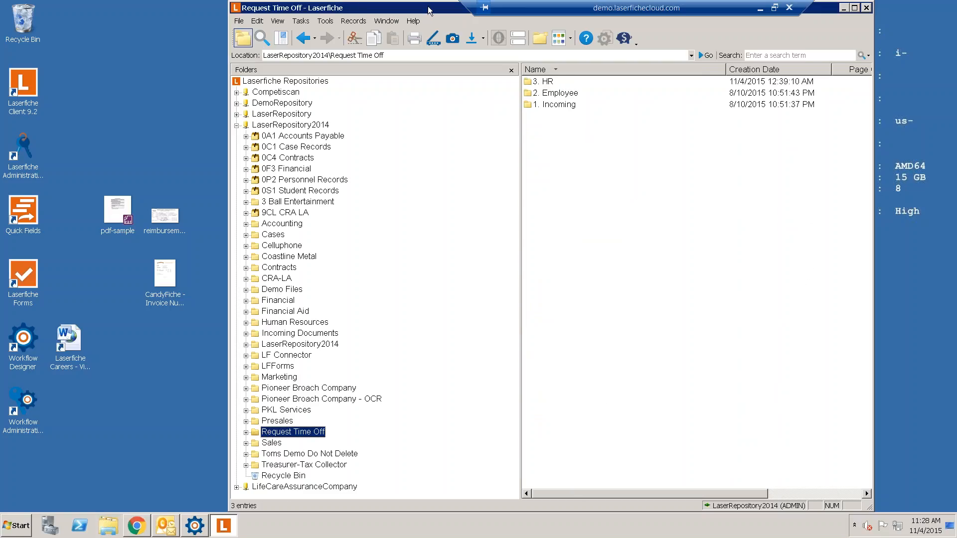
pyautogui.doubleClick(428, 10)
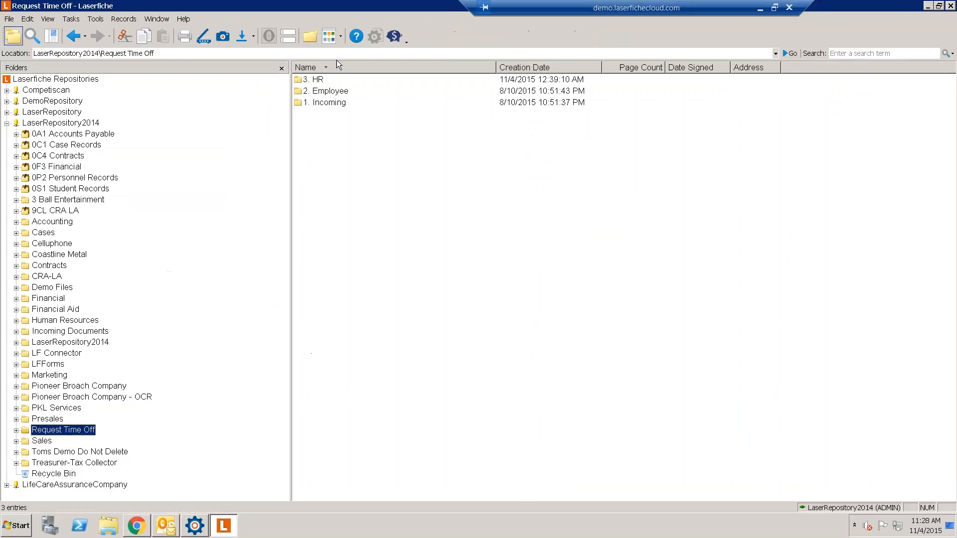
pyautogui.click(337, 65)
pyautogui.doubleClick(345, 83)
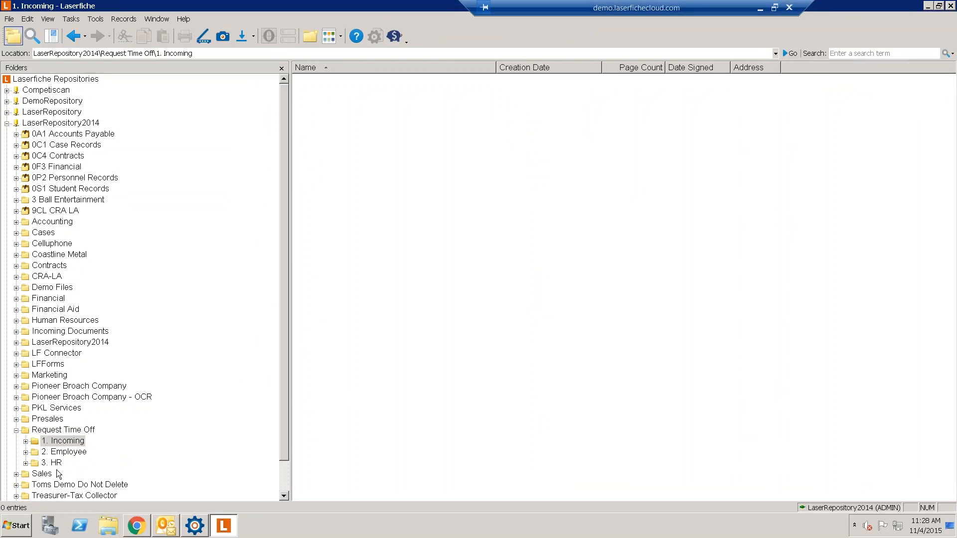
pyautogui.click(72, 451)
pyautogui.click(73, 442)
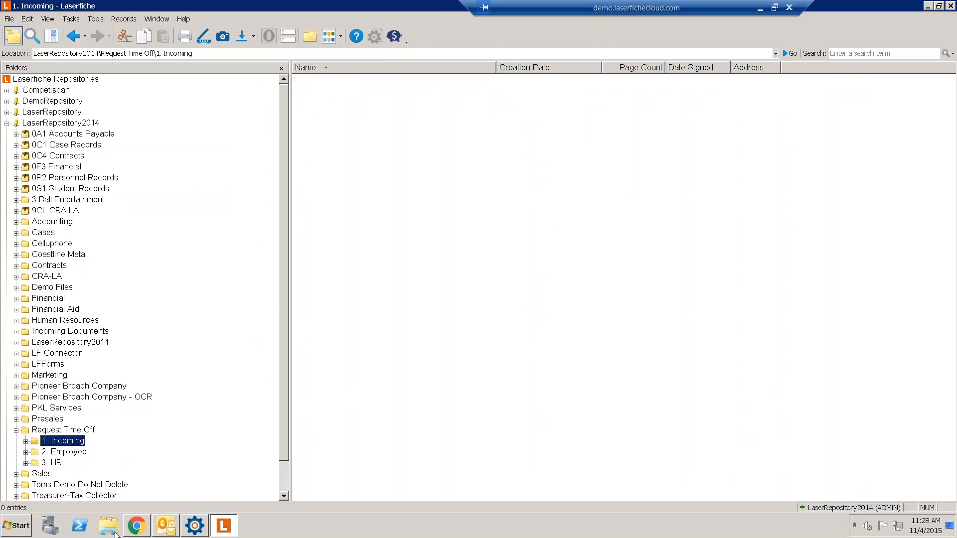
pyautogui.click(196, 527)
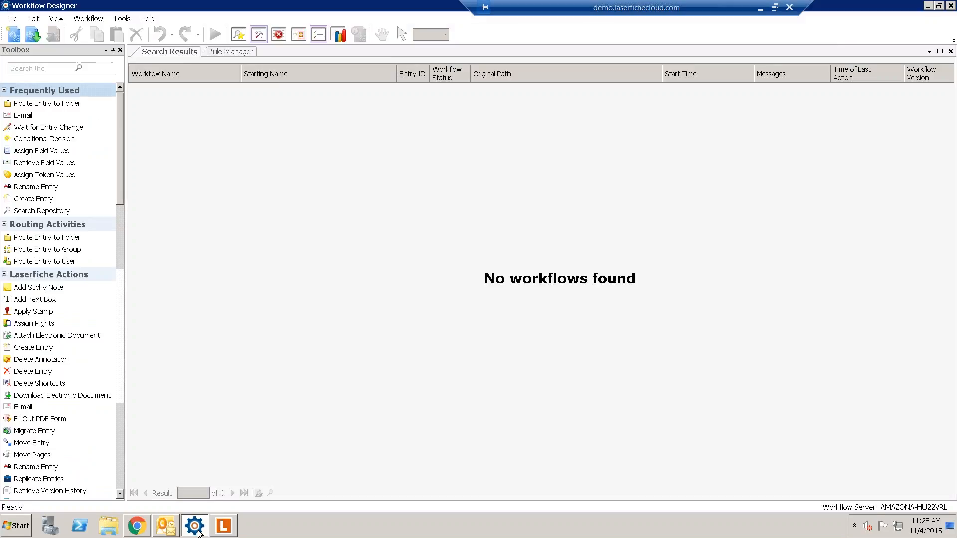
pyautogui.click(223, 525)
pyautogui.click(59, 452)
pyautogui.click(55, 464)
pyautogui.click(59, 452)
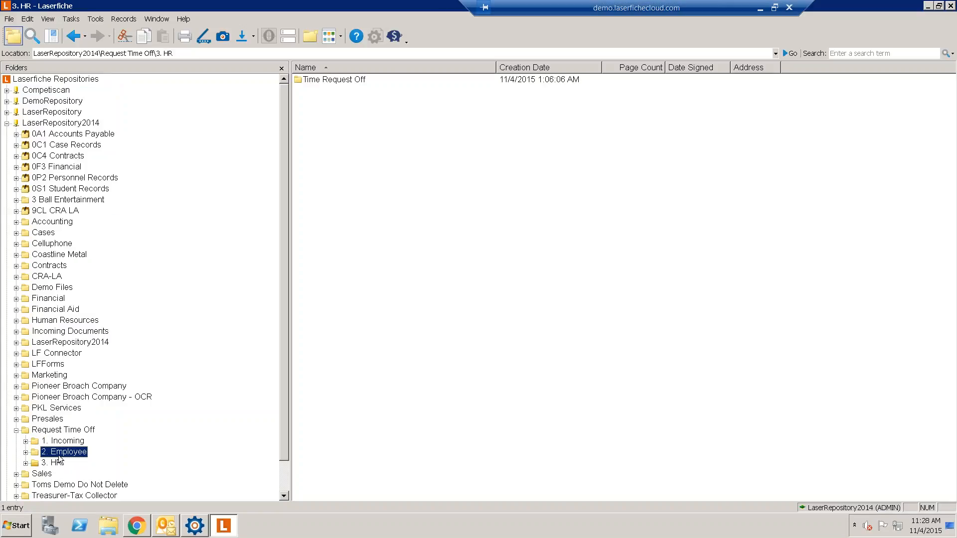
# - Open the requester's folder under 2. Employee and view the filed time off request
pyautogui.doubleClick(329, 81)
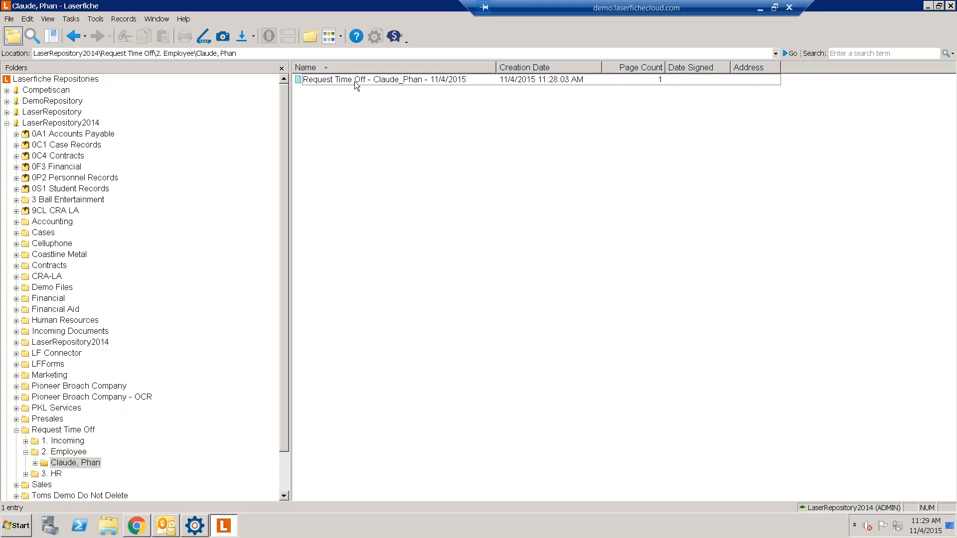
pyautogui.doubleClick(357, 81)
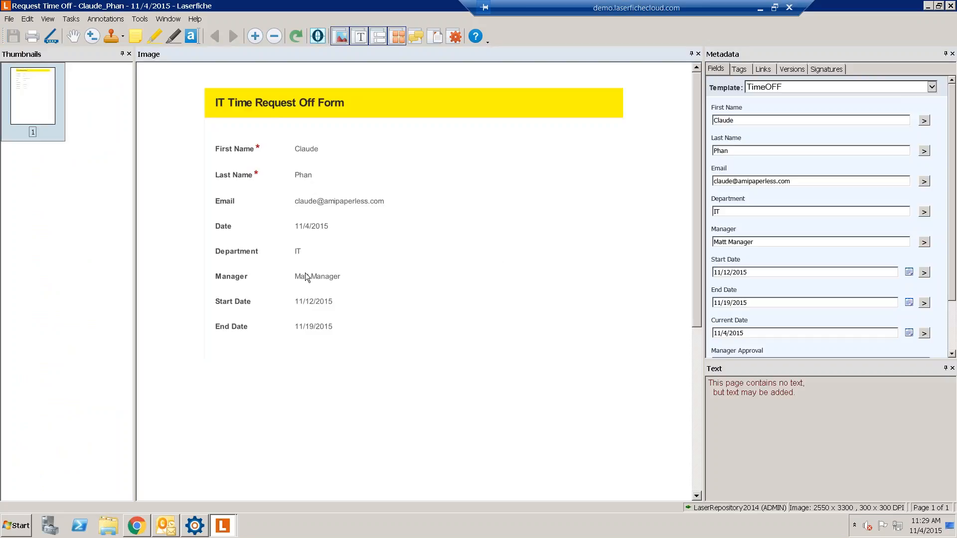
pyautogui.click(950, 6)
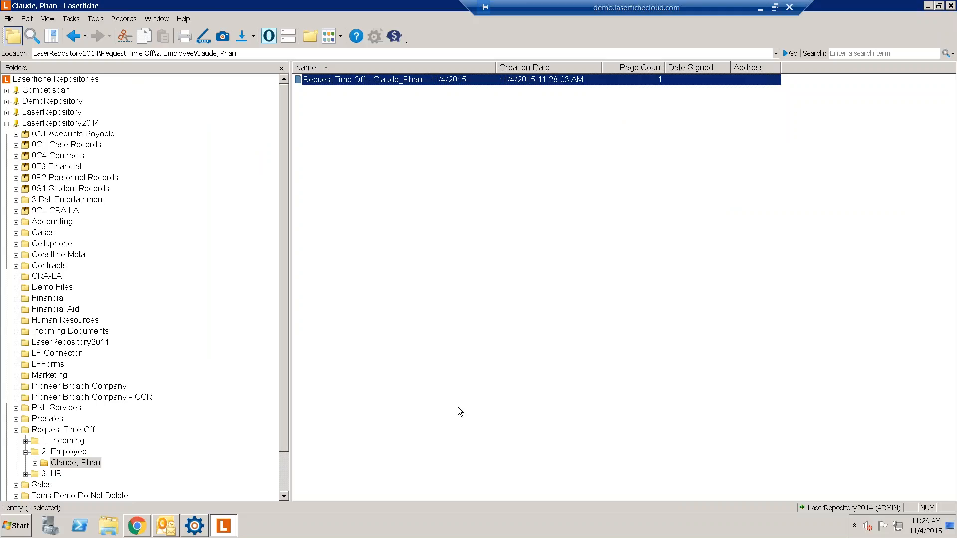
# - Expand 3. HR > Time Request Off to check Approved and Denied, then return to the requester's folder
pyautogui.click(47, 476)
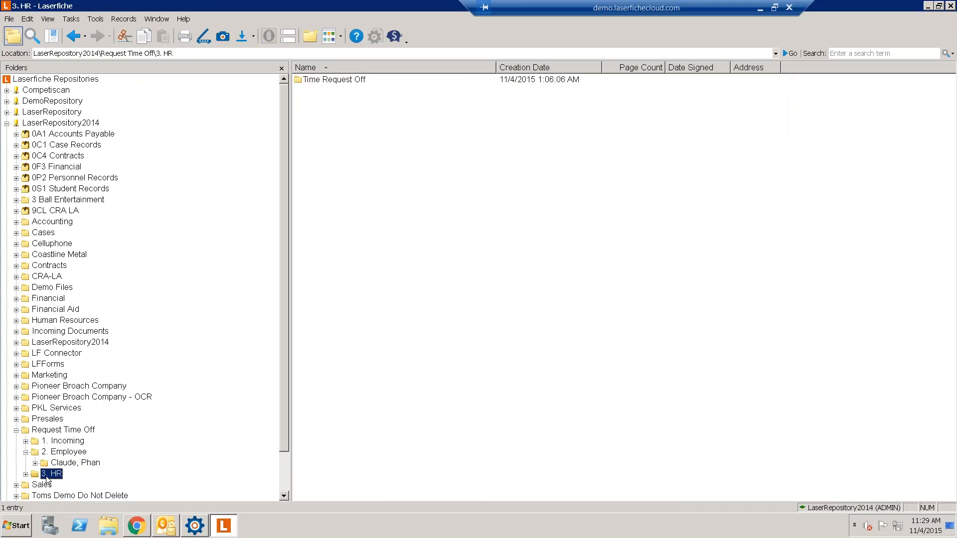
pyautogui.doubleClick(47, 476)
pyautogui.click(79, 484)
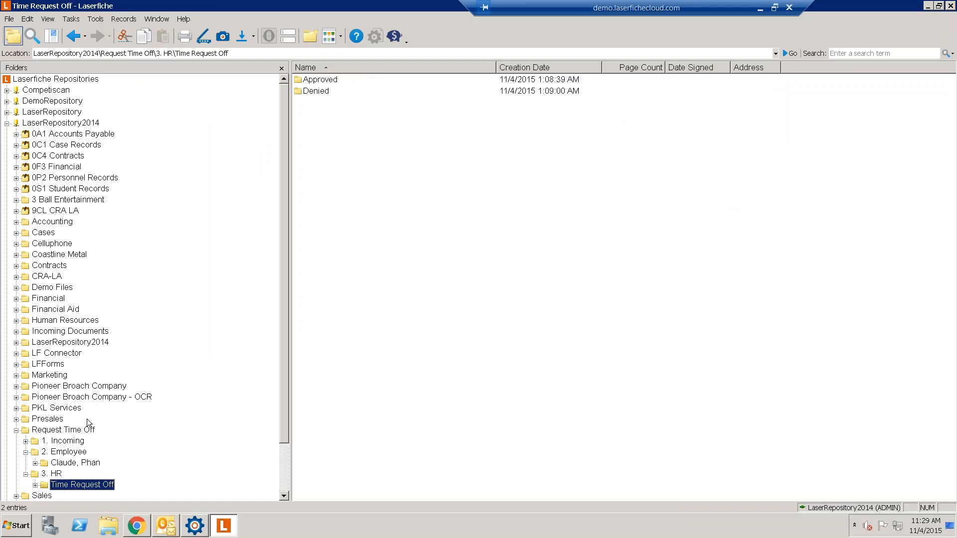
pyautogui.click(88, 462)
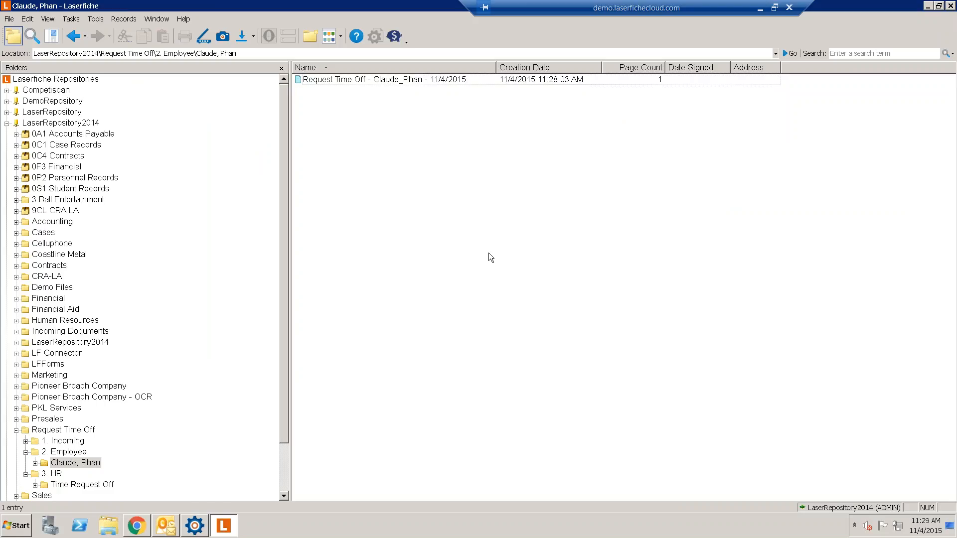
# - Reread the 'A form has been submitted' notification in Outlook, then return to Workflow 1
pyautogui.click(163, 531)
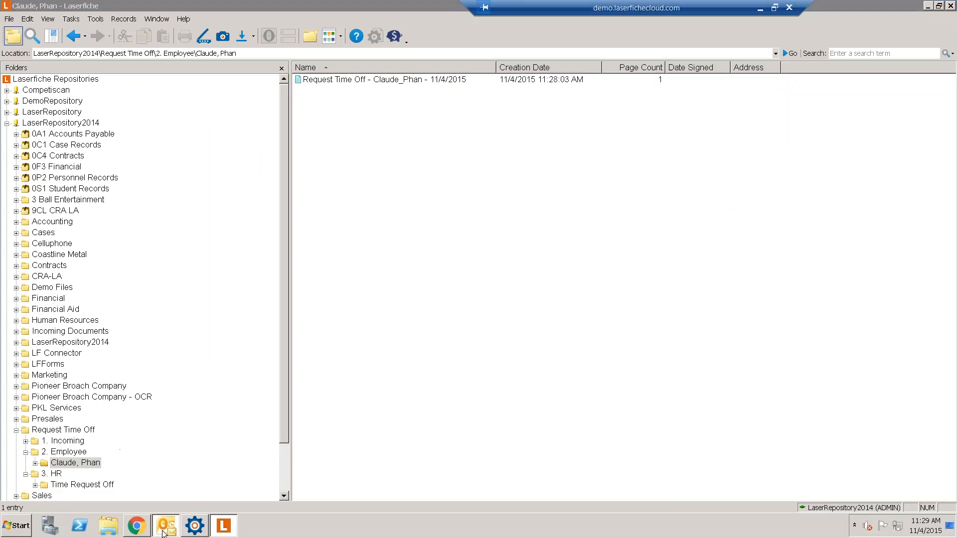
pyautogui.click(170, 172)
pyautogui.click(174, 154)
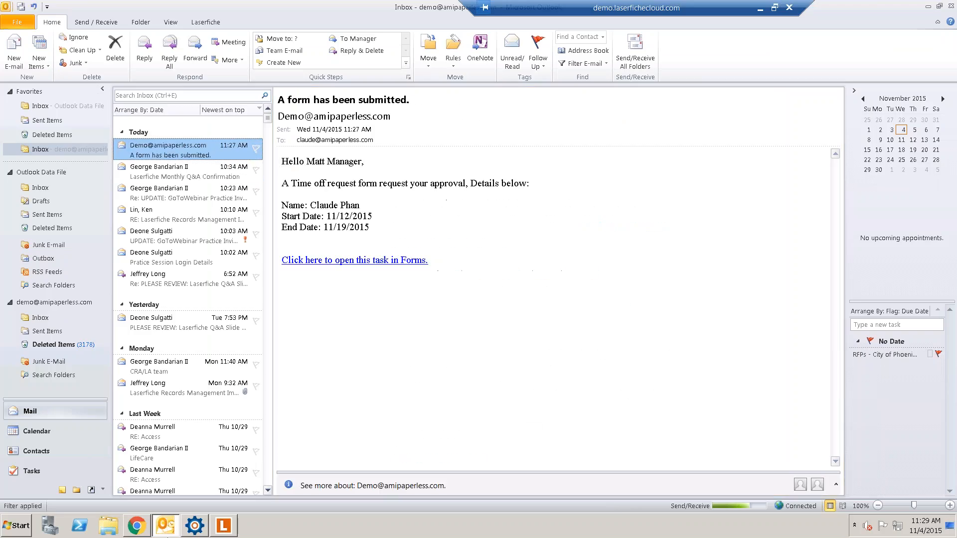
pyautogui.click(194, 526)
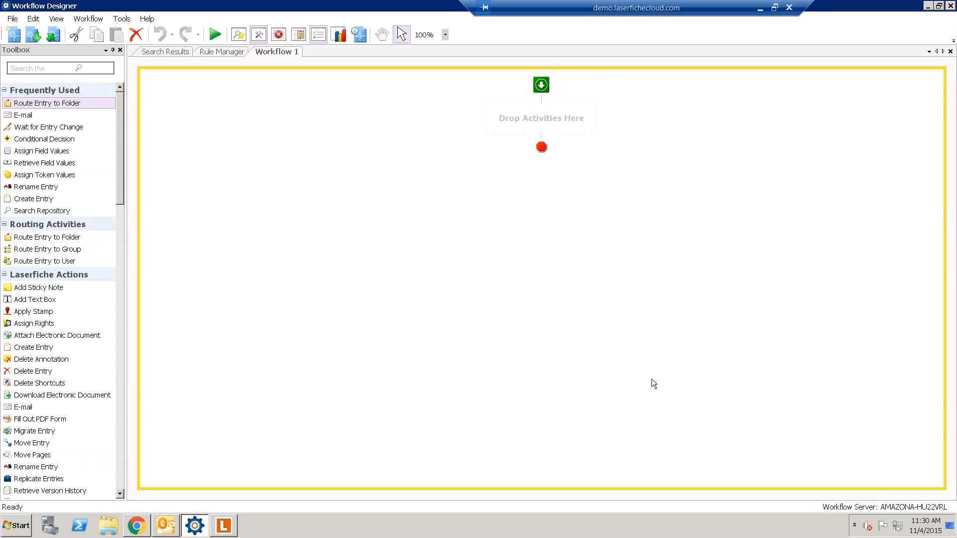
# - Show the Properties pane via View > Properties and open 'Manage workflow connection profiles...'
pyautogui.click(56, 19)
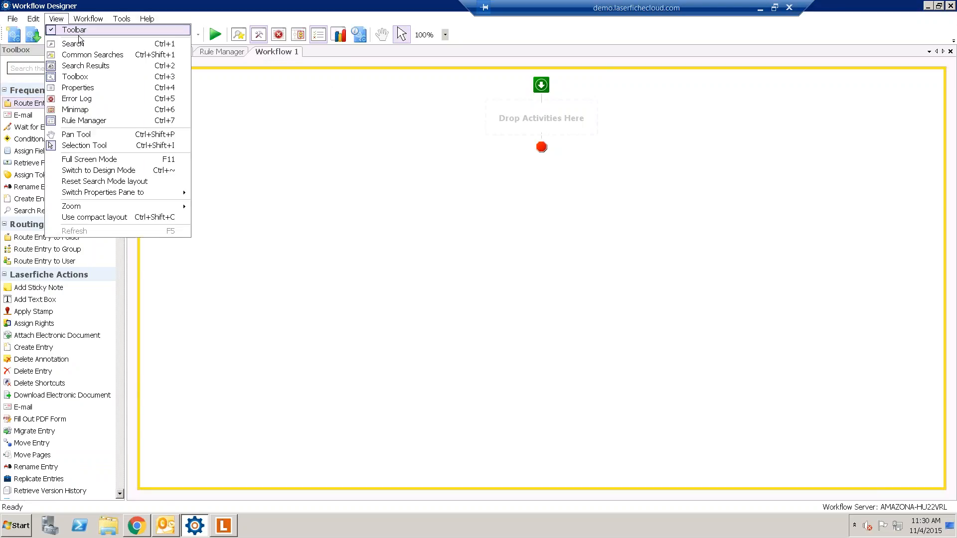
pyautogui.click(112, 88)
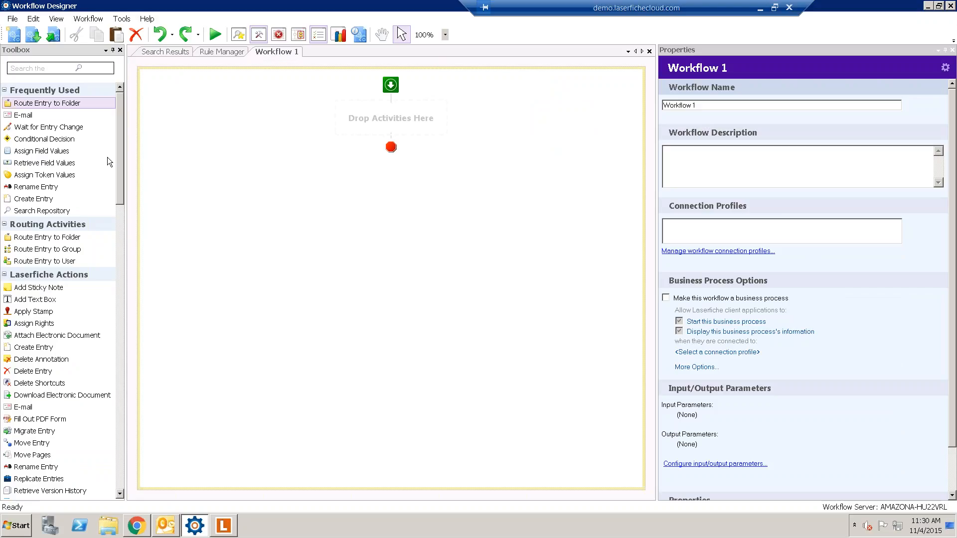
pyautogui.click(514, 257)
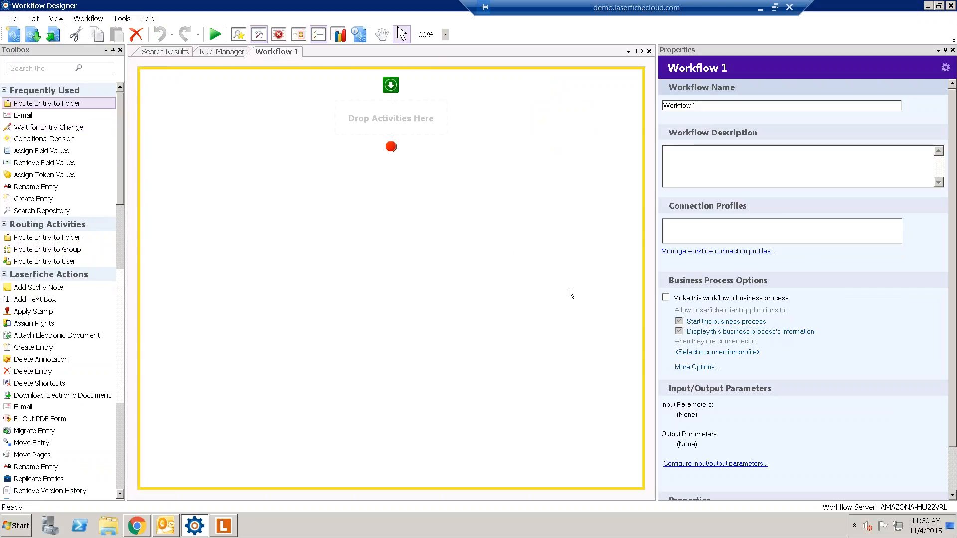
pyautogui.click(674, 251)
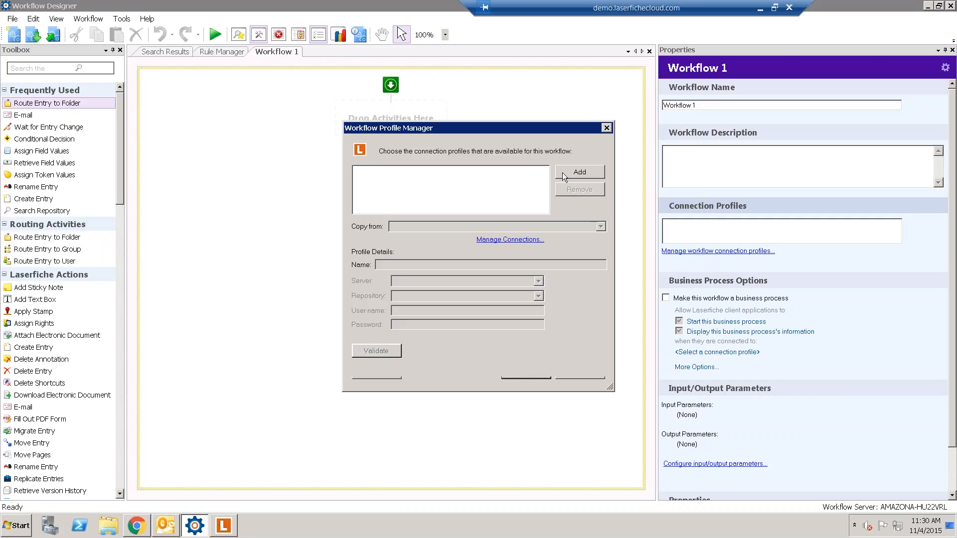
# - Add a connection profile copied from LaserRepository2014, validate it, and save it
pyautogui.click(564, 178)
pyautogui.click(464, 226)
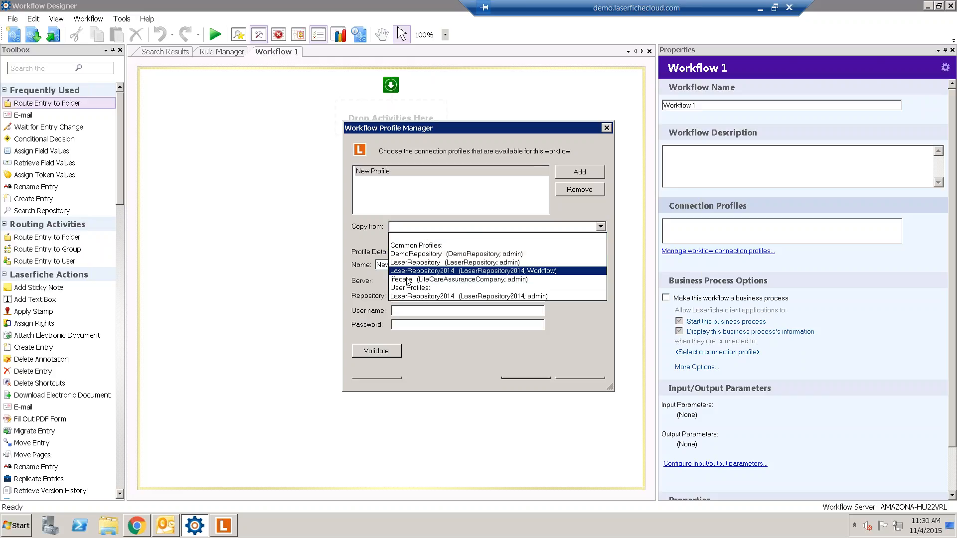
pyautogui.click(435, 297)
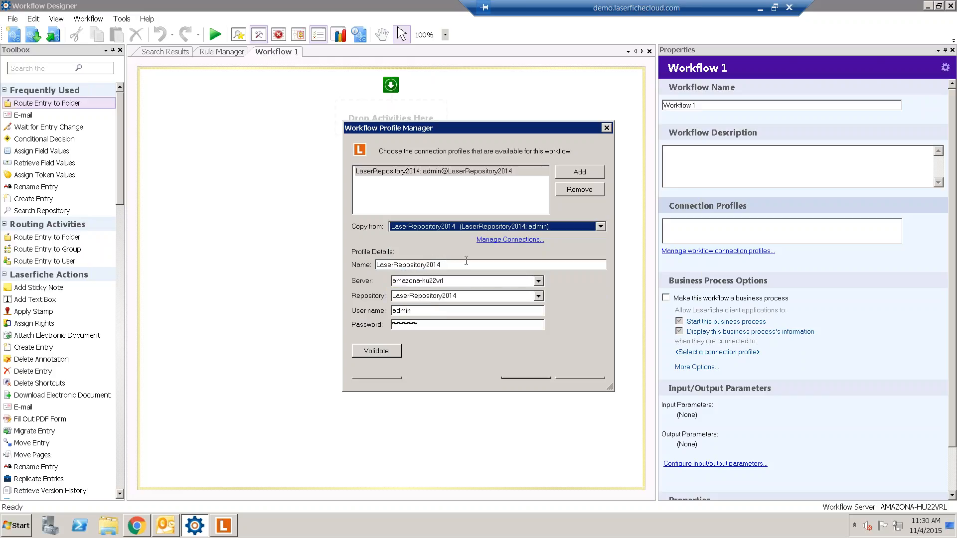
pyautogui.click(391, 353)
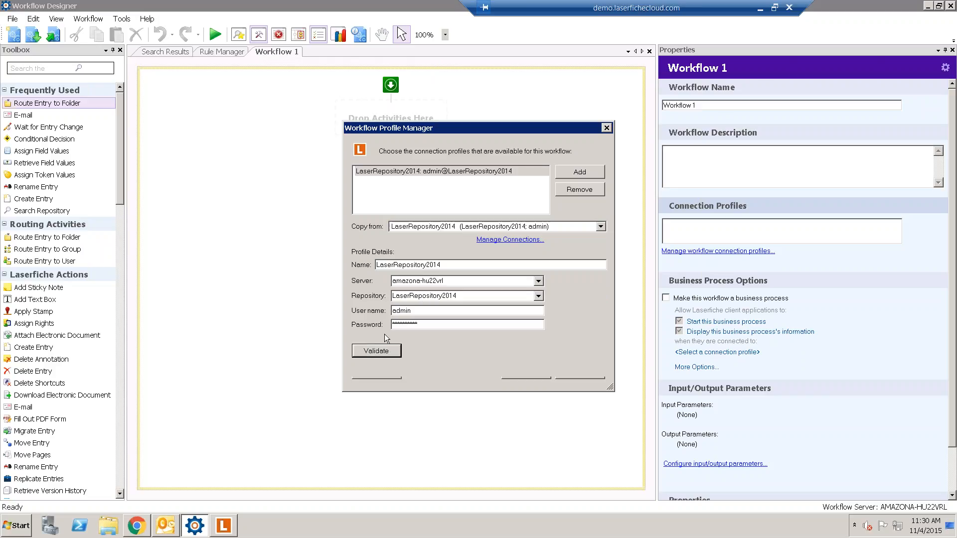
pyautogui.click(523, 378)
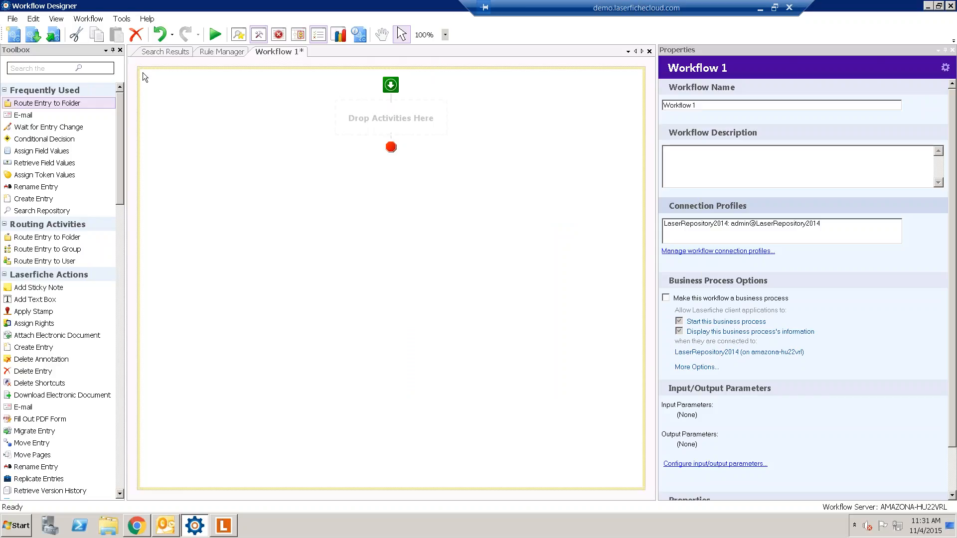
# - Name the workflow 'Time off Request', publish it with no starting rule, and view it in Rule Manager
pyautogui.moveTo(714, 106); pyautogui.dragTo(640, 105)
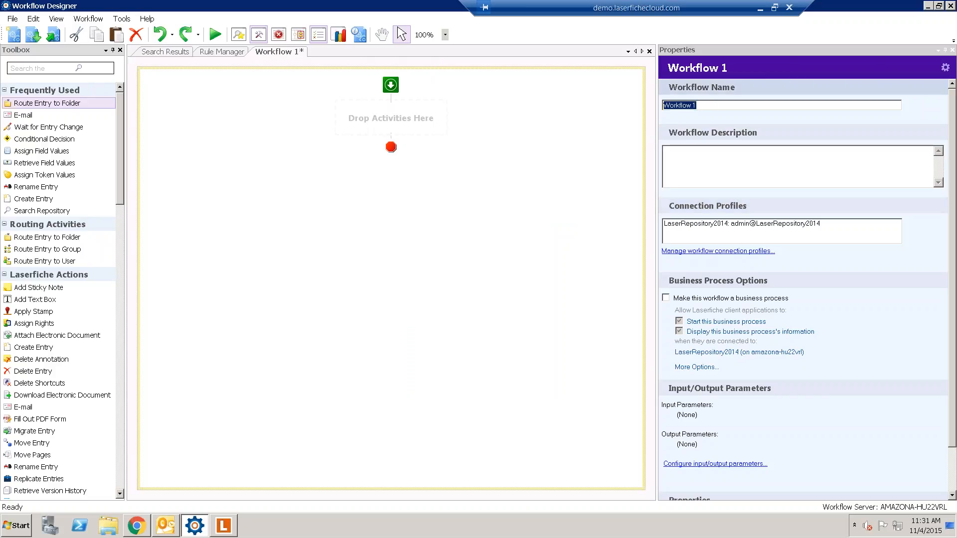
pyautogui.write('Time off Request')
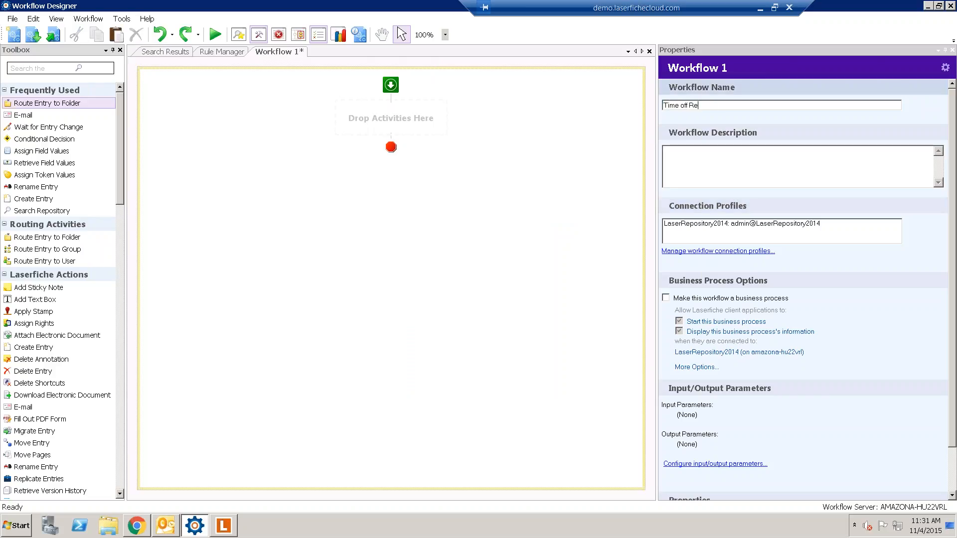
pyautogui.click(54, 35)
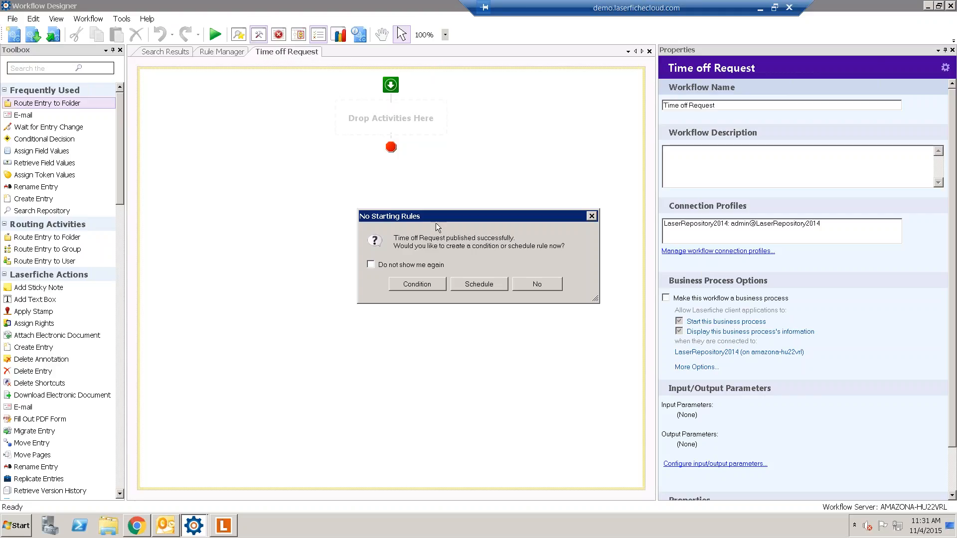
pyautogui.click(533, 282)
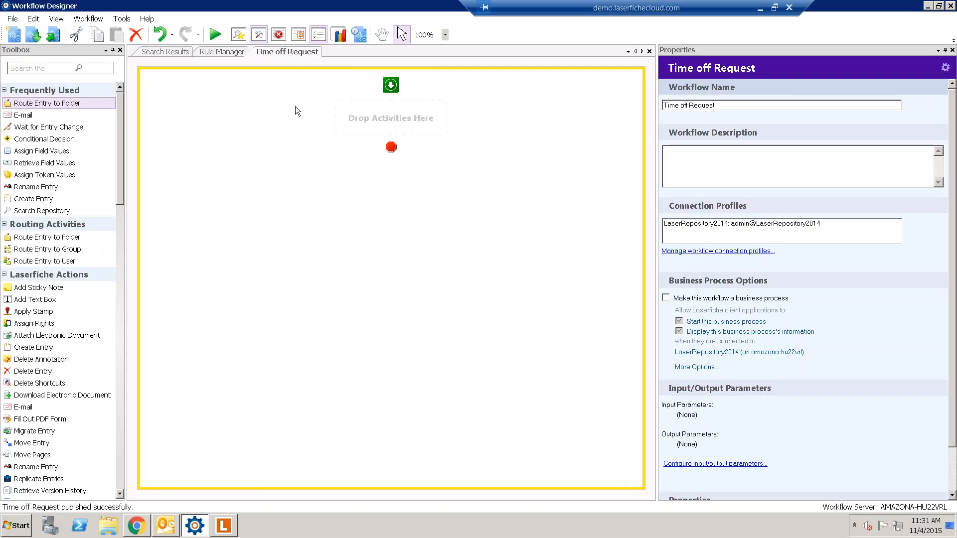
pyautogui.click(216, 51)
pyautogui.scroll(-10, 349, 394)
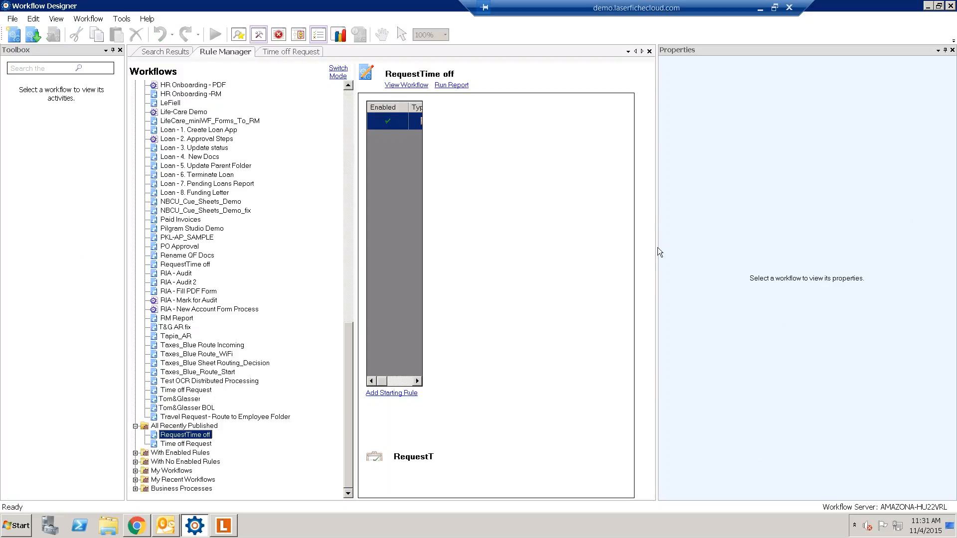
# - Select Time off Request in Rule Manager and begin a Condition-type starting rule
pyautogui.moveTo(657, 247); pyautogui.dragTo(862, 247)
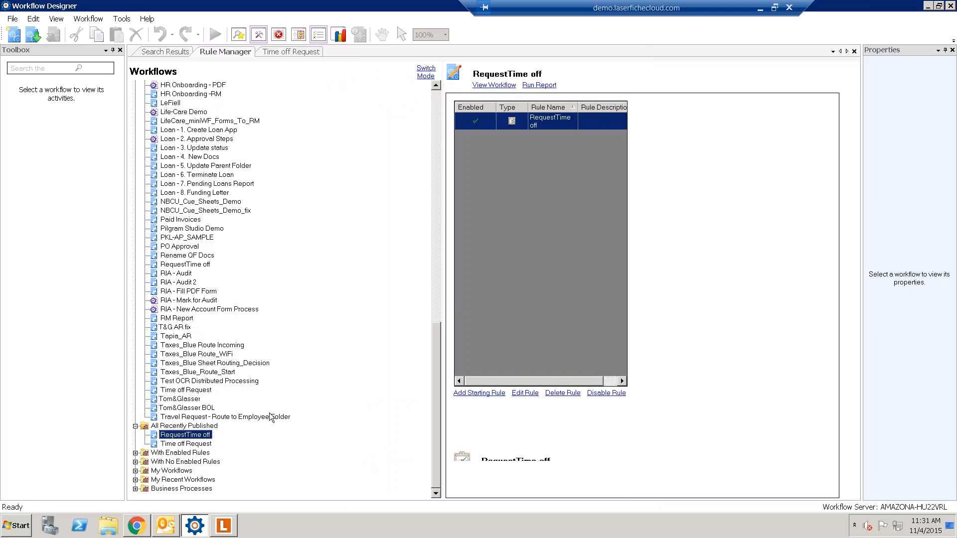
pyautogui.click(185, 444)
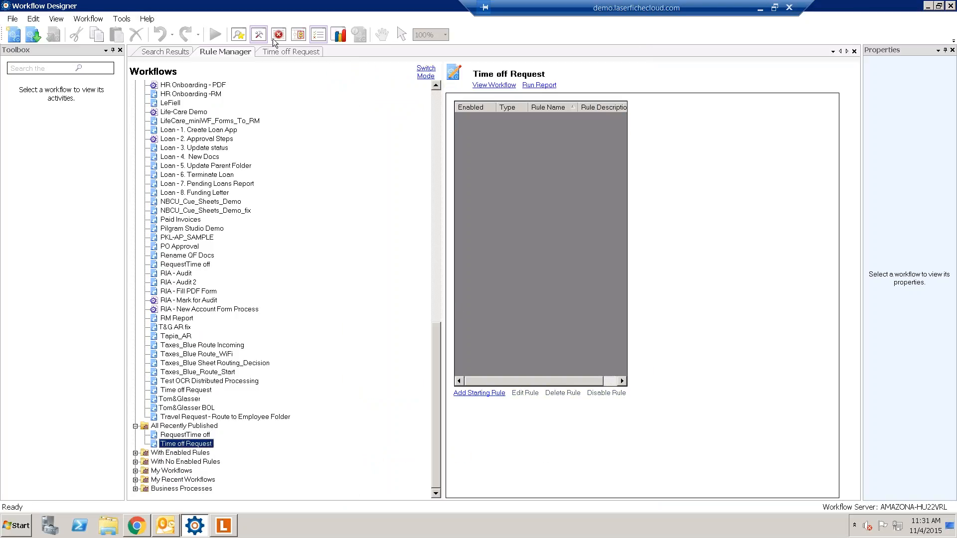
pyautogui.click(488, 394)
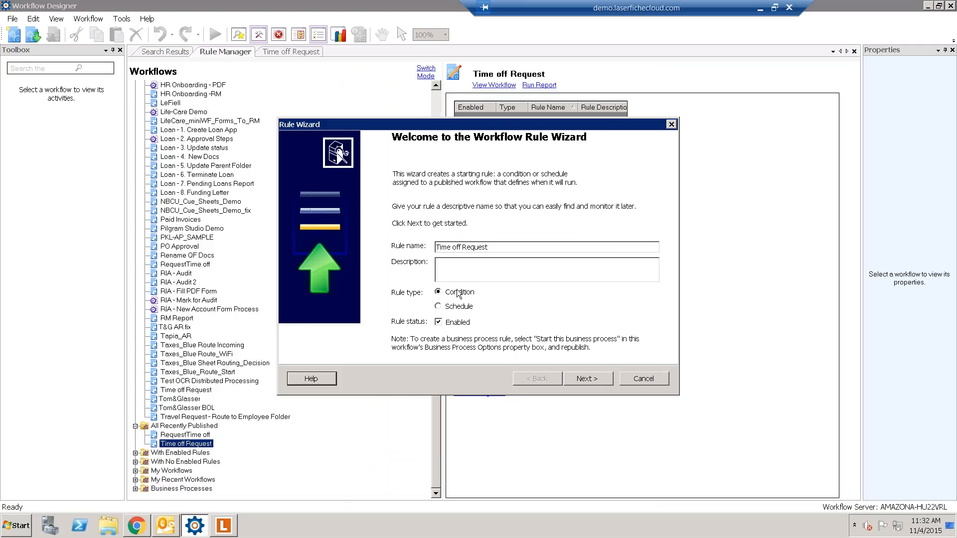
pyautogui.click(581, 379)
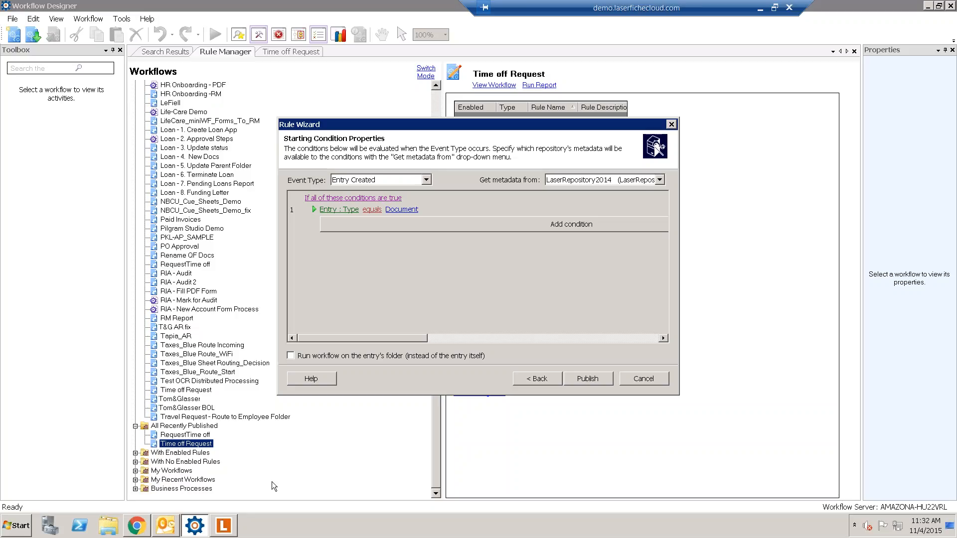
pyautogui.click(224, 526)
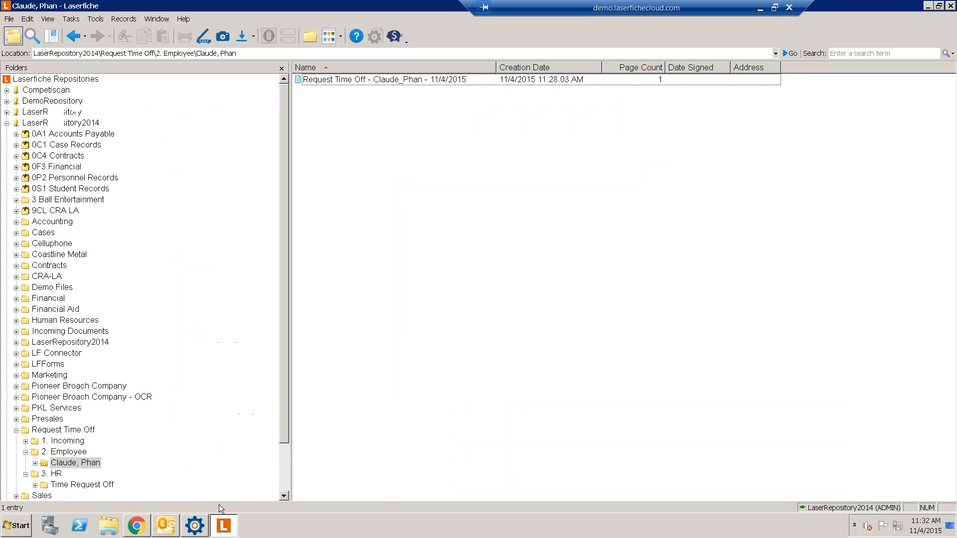
# - Confirm the employee folder still holds one request, then go back to the Rule Wizard's event type
pyautogui.click(70, 464)
pyautogui.click(230, 532)
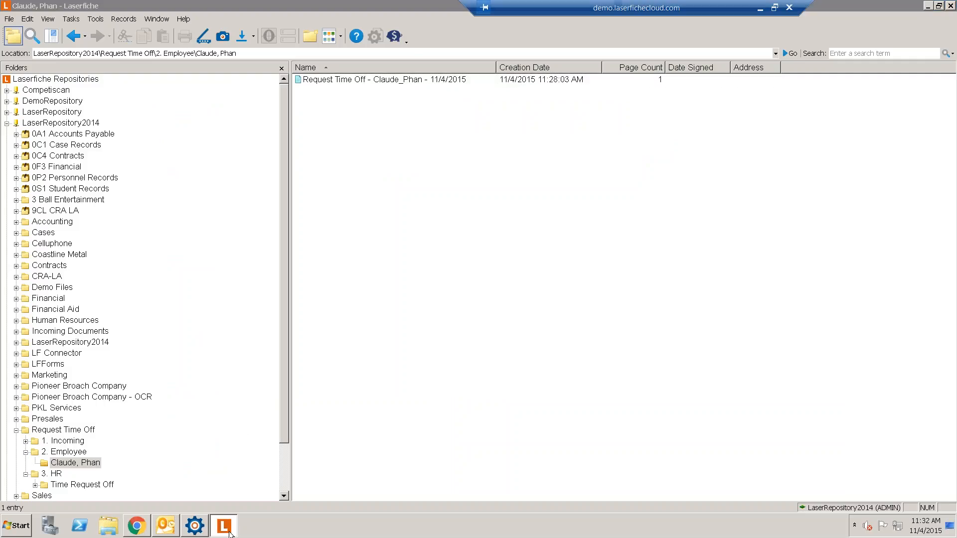
pyautogui.click(340, 182)
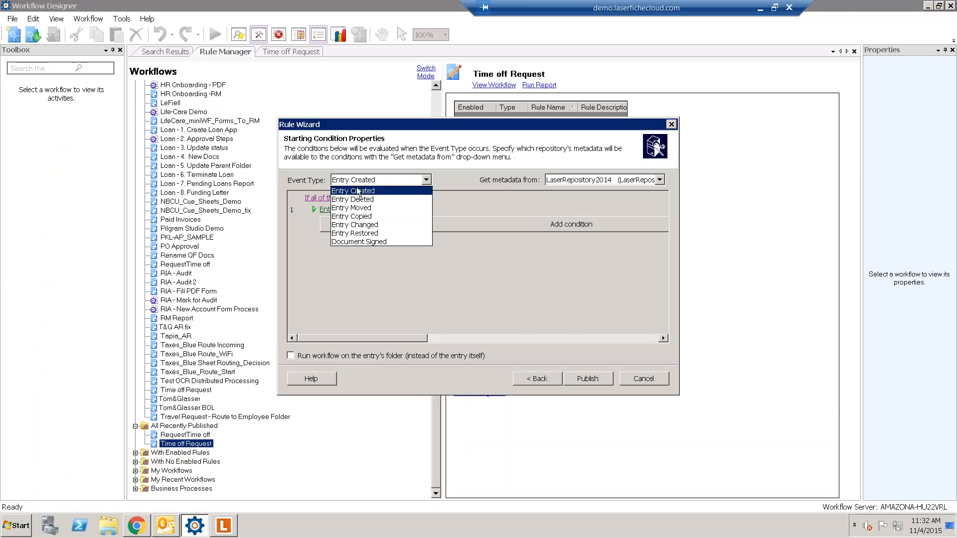
# - Set the rule to trigger on Entry Created, with LaserRepository2014 metadata and entry type Document
pyautogui.click(357, 190)
pyautogui.click(610, 178)
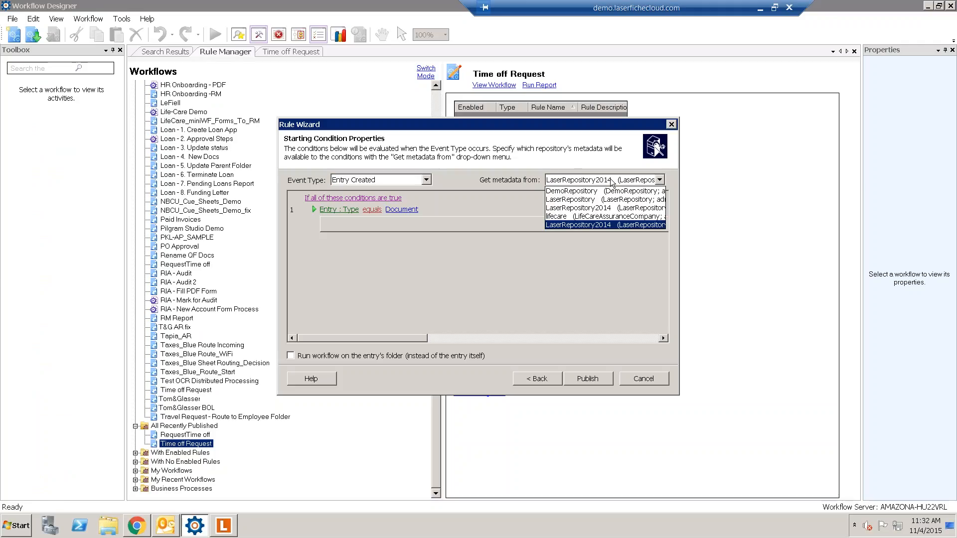
pyautogui.click(598, 226)
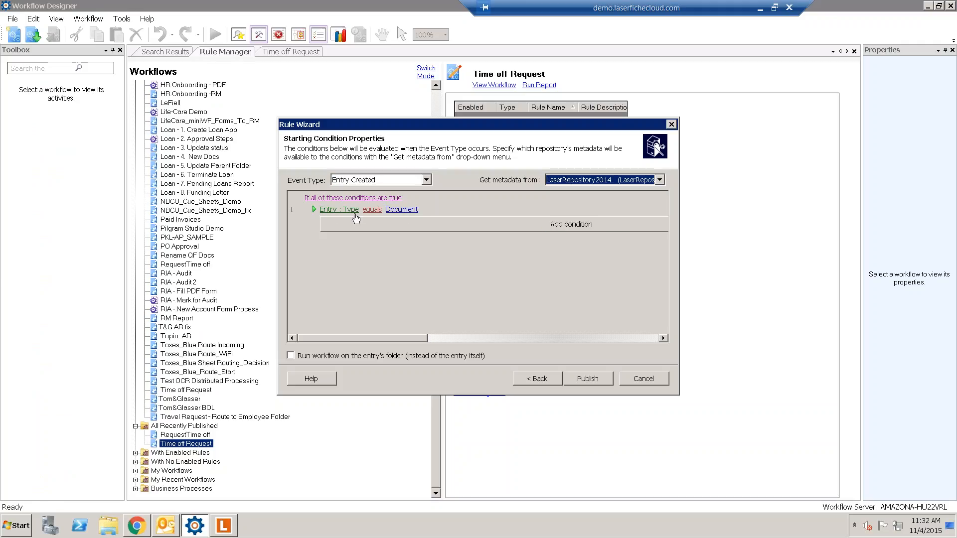
pyautogui.click(401, 209)
pyautogui.click(425, 212)
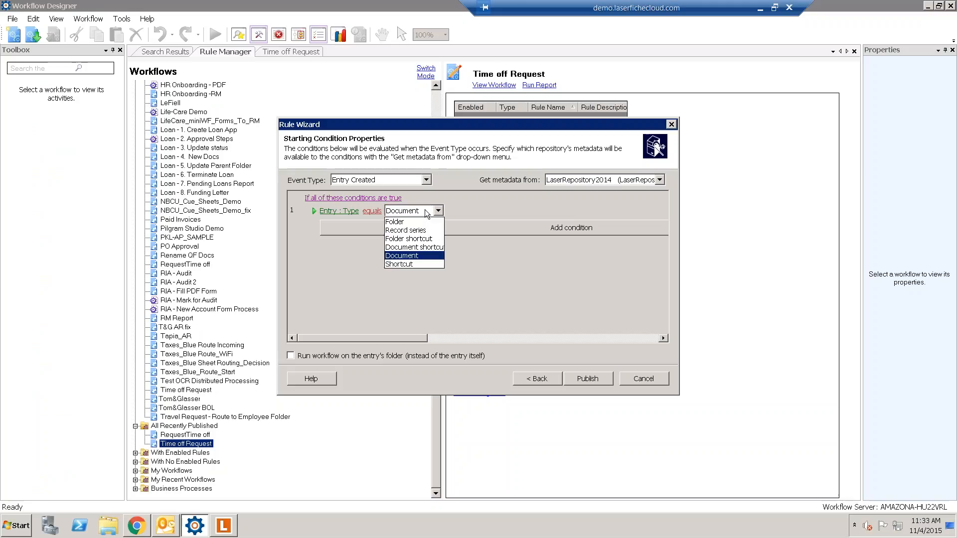
pyautogui.click(413, 256)
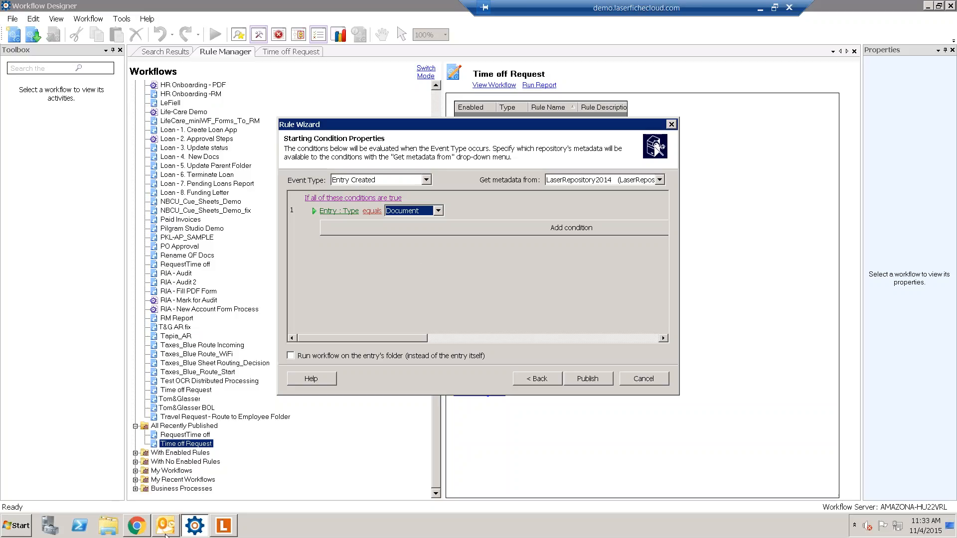
# - Glance at the Forms inbox, then add a second condition row to the rule
pyautogui.click(145, 532)
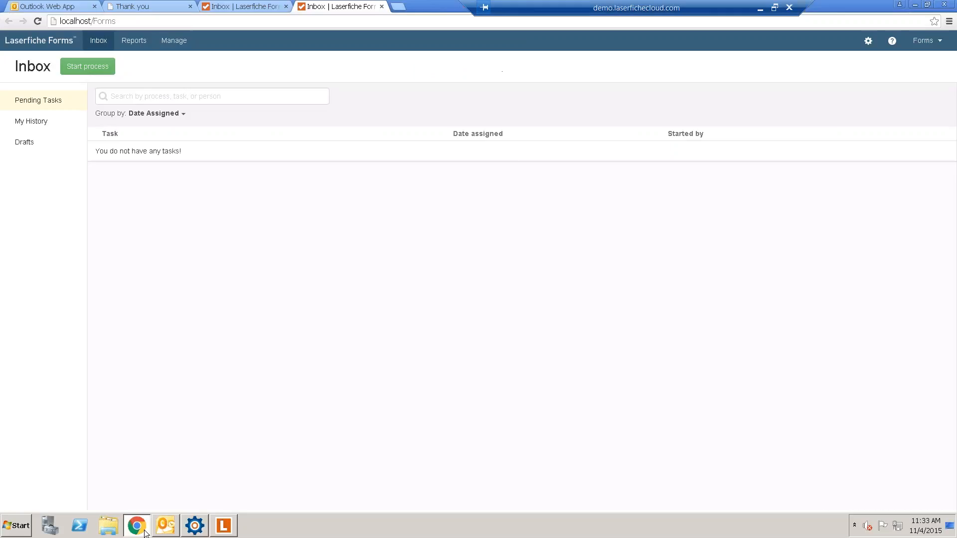
pyautogui.click(140, 526)
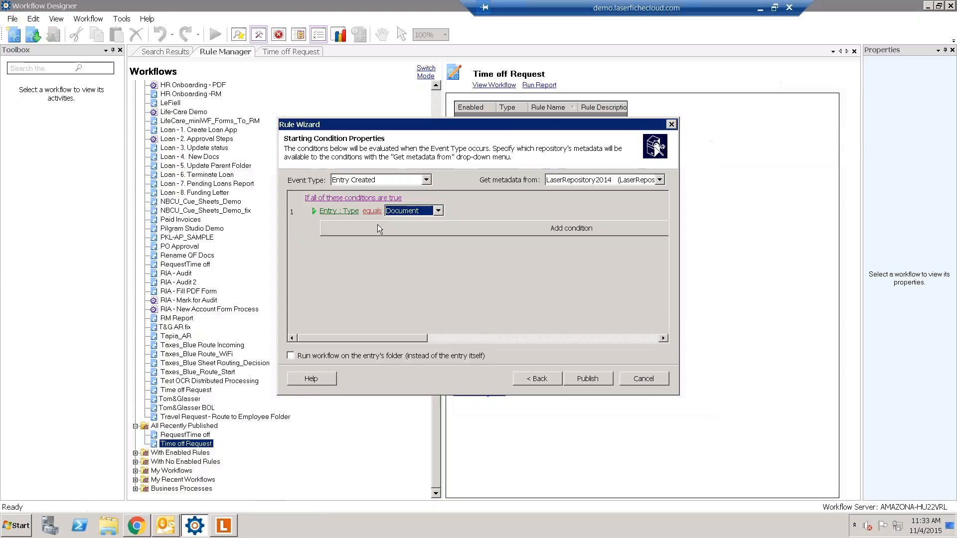
pyautogui.click(377, 225)
# - Make condition 2 check Entry Path, set to the \Request Time Off\2. Employee folder
pyautogui.click(346, 226)
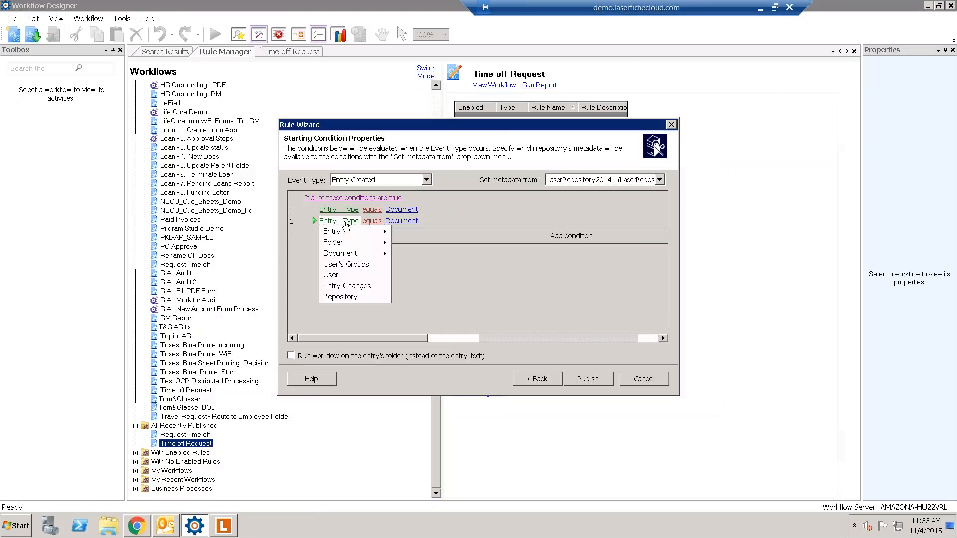
pyautogui.moveTo(349, 231)
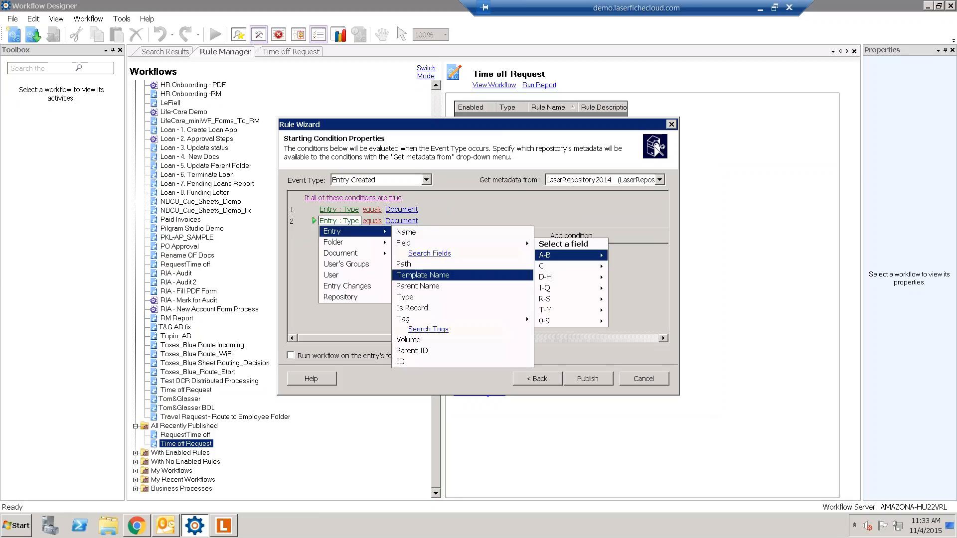
pyautogui.click(447, 267)
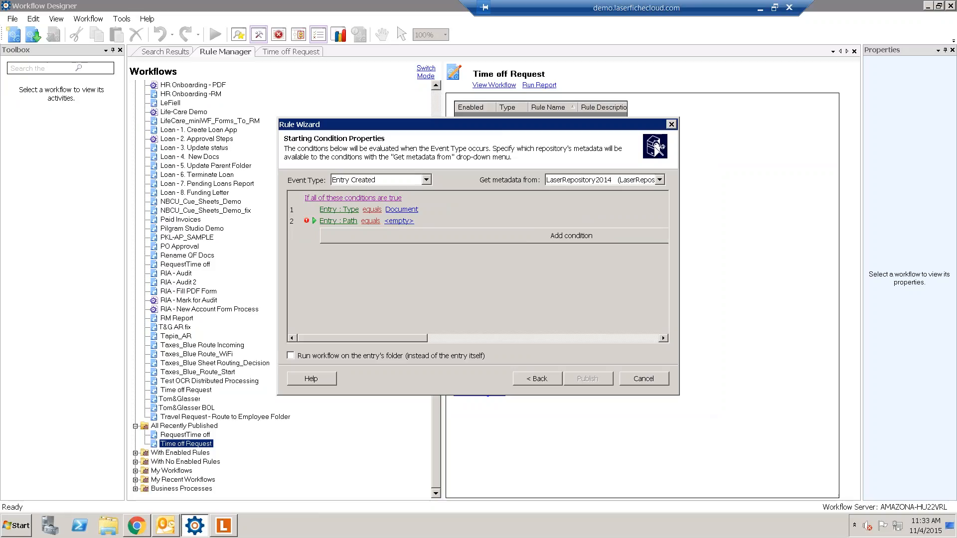
pyautogui.click(399, 220)
pyautogui.click(626, 223)
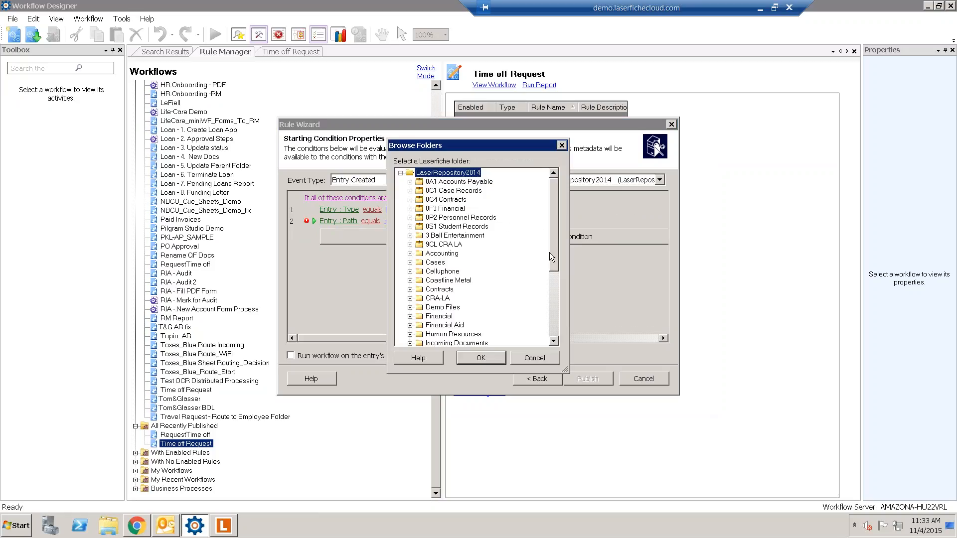
pyautogui.scroll(-5, 549, 253)
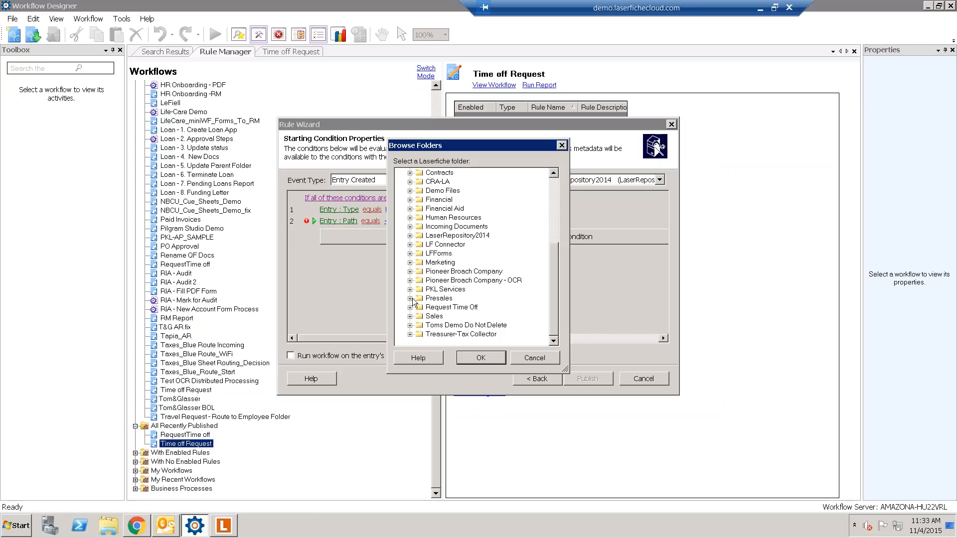
pyautogui.click(409, 307)
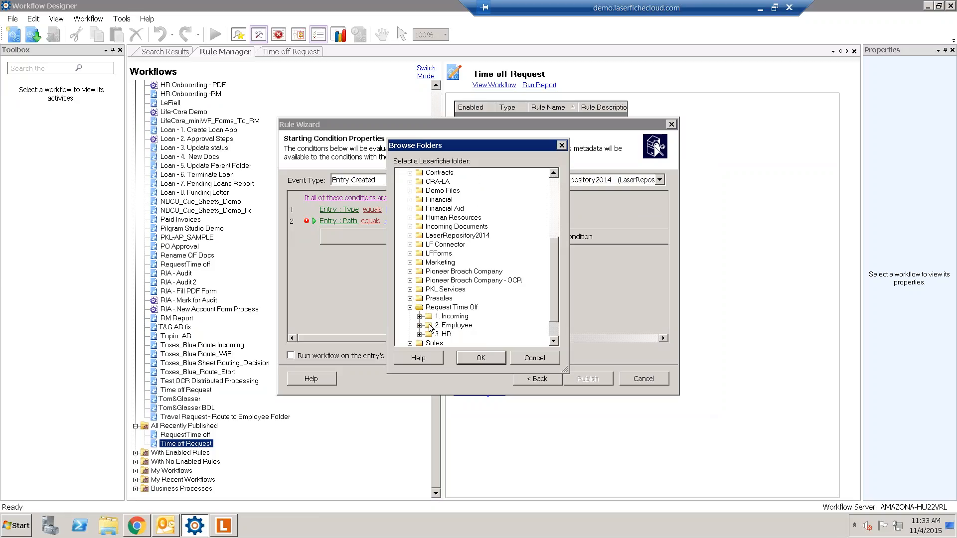
pyautogui.click(429, 325)
pyautogui.click(419, 325)
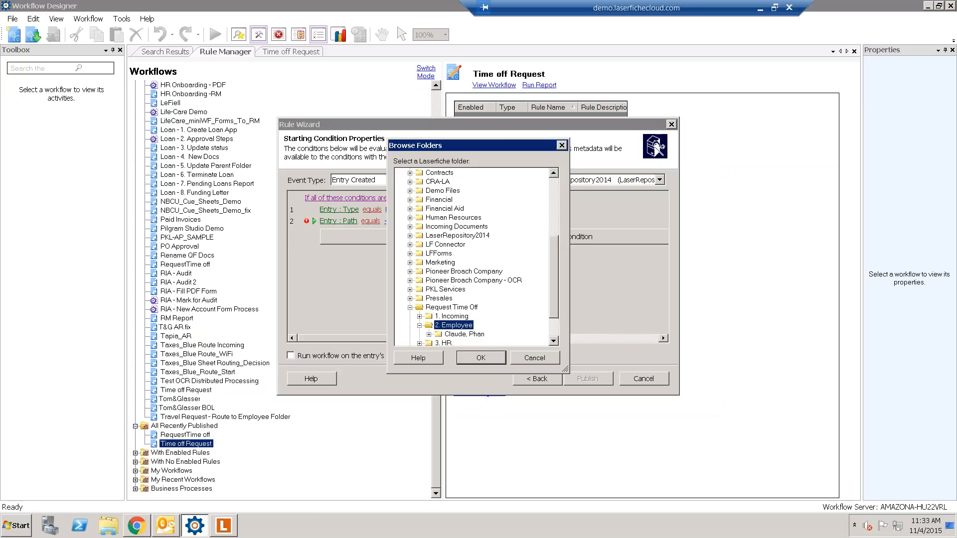
pyautogui.click(480, 358)
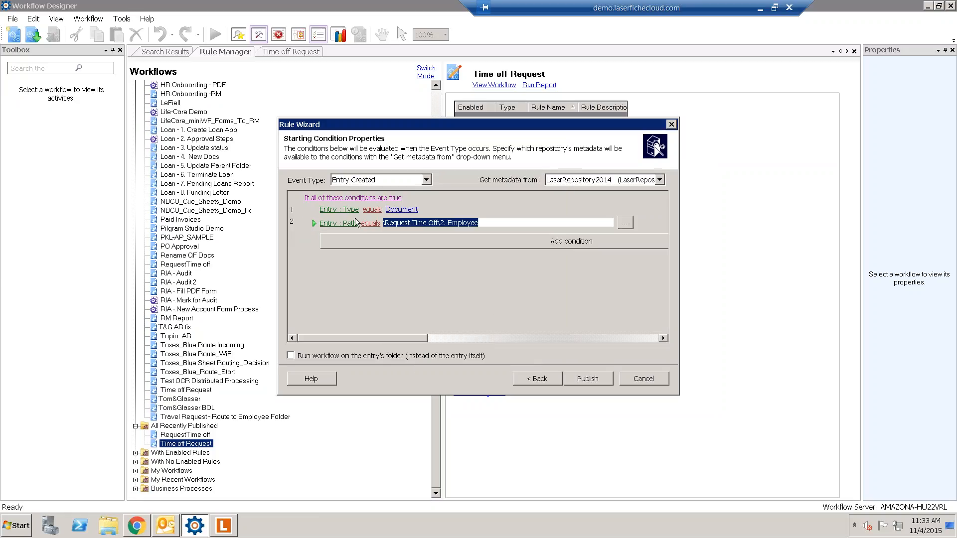
# - Change the path comparison to contains and add a third condition row
pyautogui.click(370, 223)
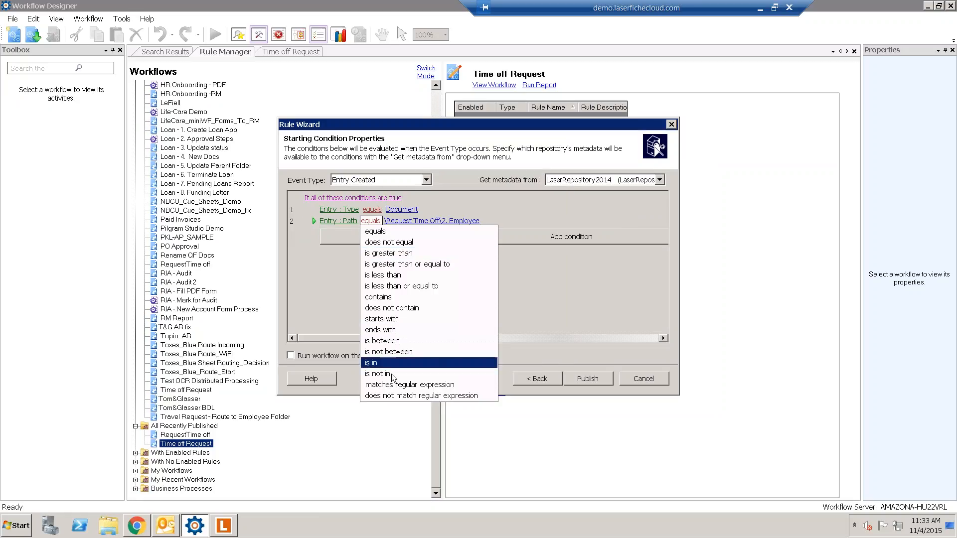
pyautogui.click(391, 297)
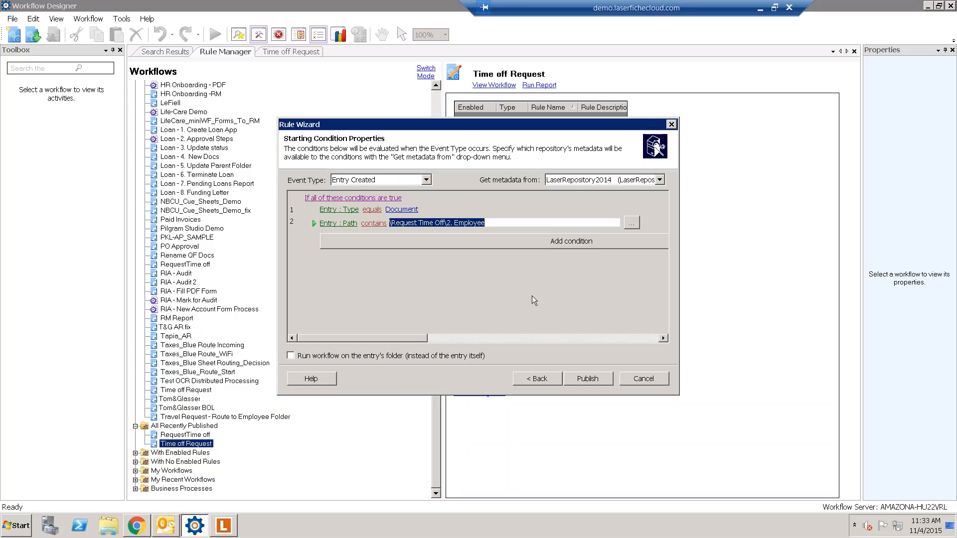
pyautogui.click(532, 298)
pyautogui.click(523, 238)
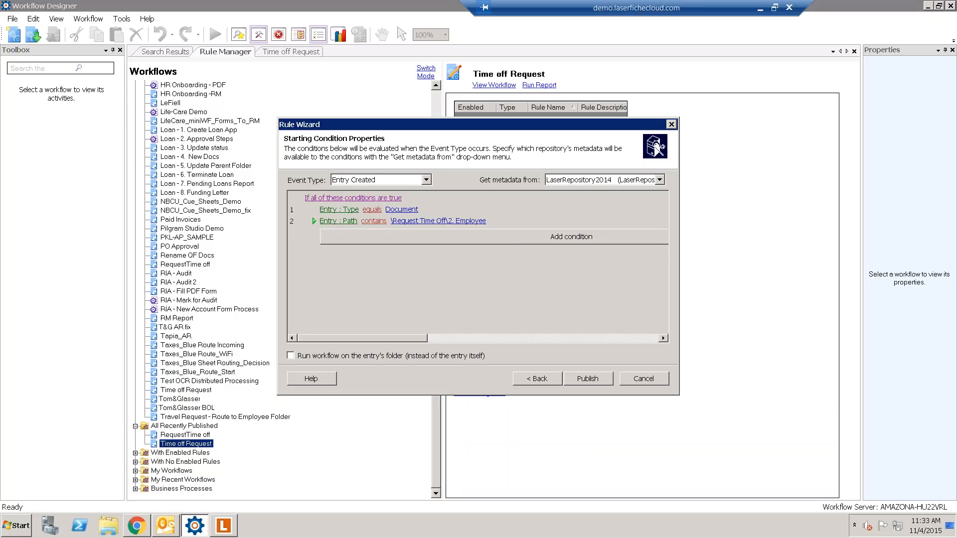
pyautogui.click(344, 233)
pyautogui.moveTo(355, 244)
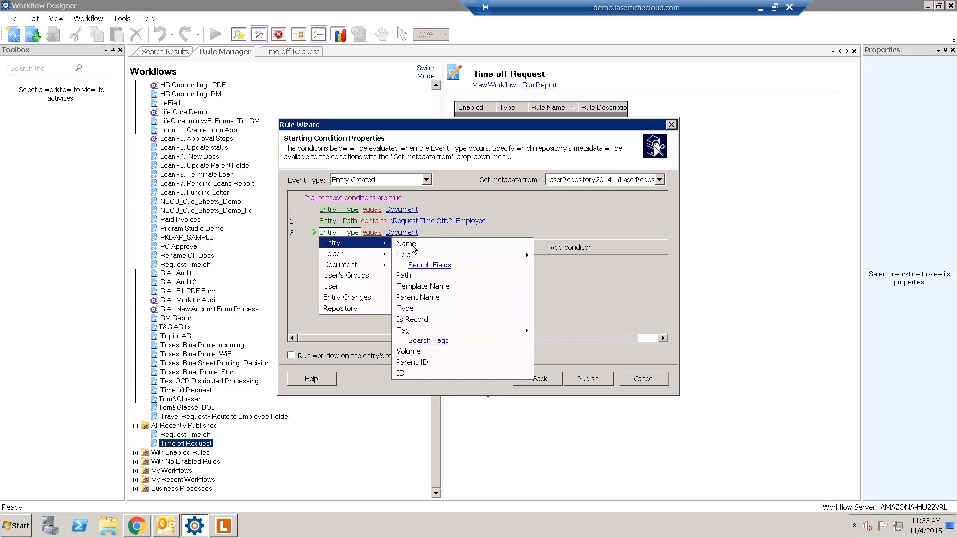
# - Set condition 3 to Template Name equals TimeOFF and publish the starting rule
pyautogui.click(443, 287)
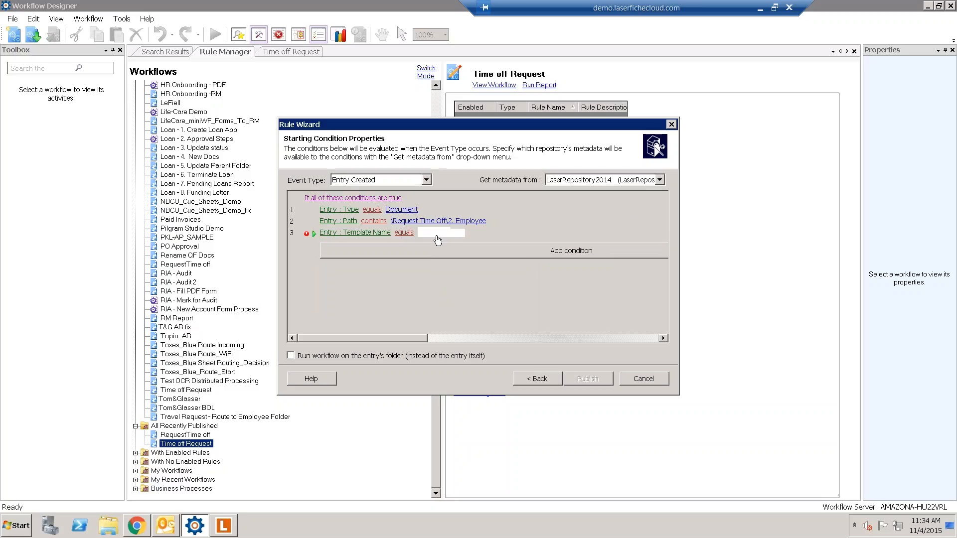
pyautogui.click(436, 236)
pyautogui.click(470, 233)
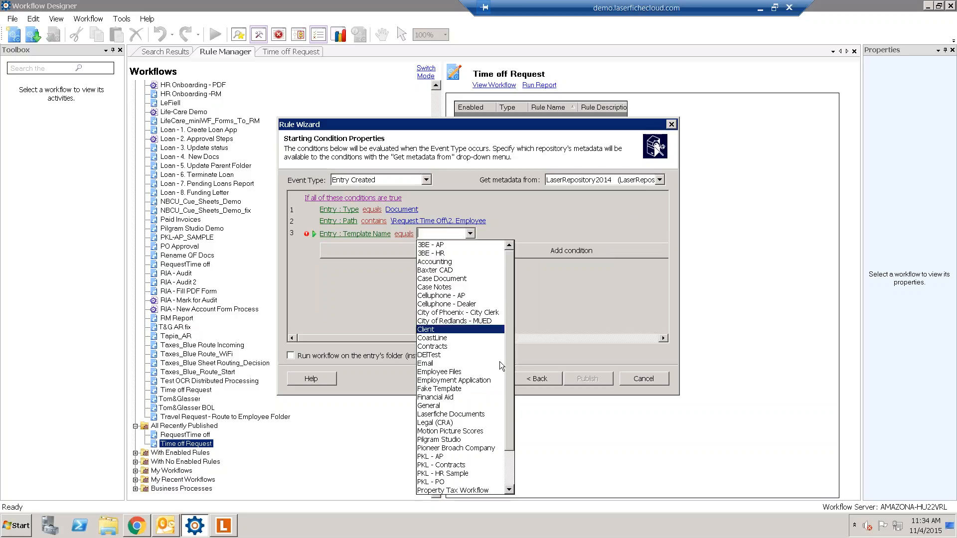
pyautogui.scroll(-2, 507, 476)
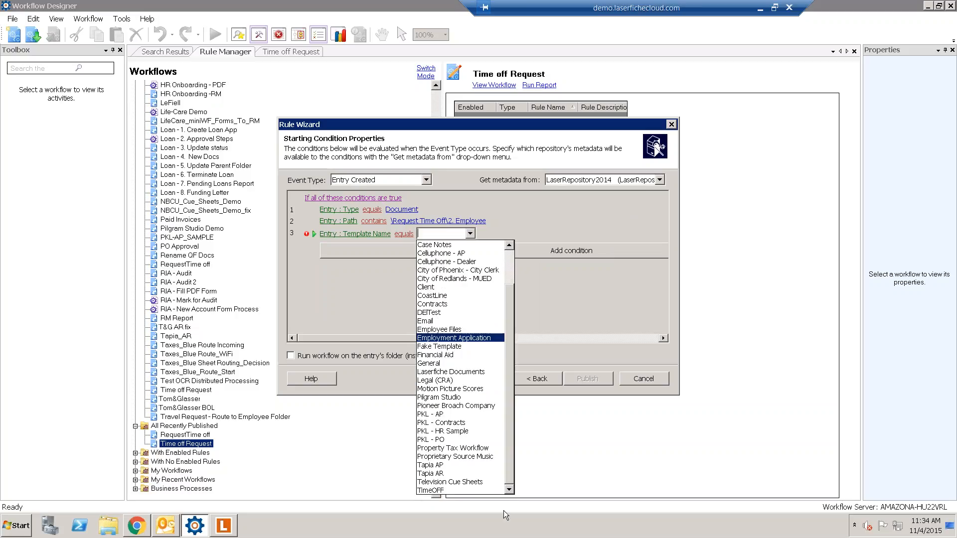
pyautogui.click(435, 490)
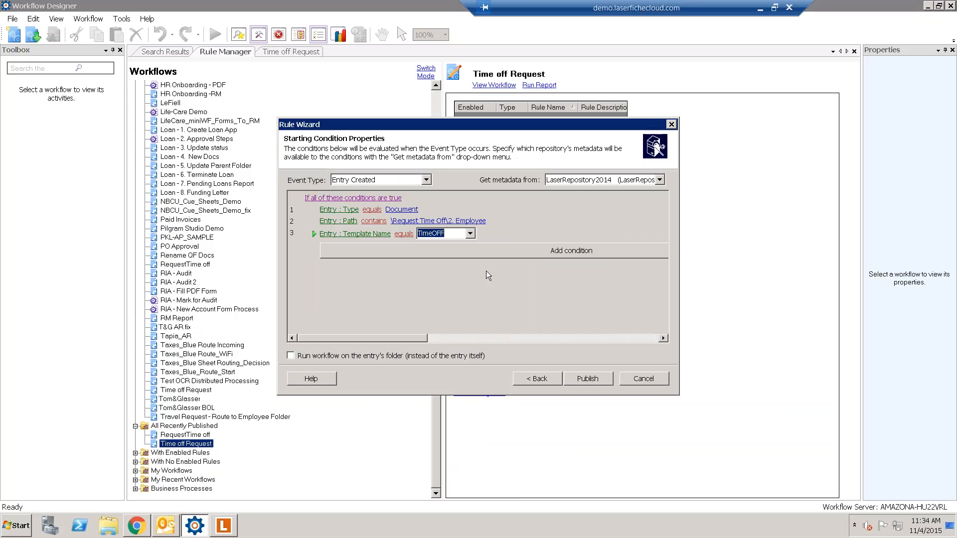
pyautogui.press('Return')
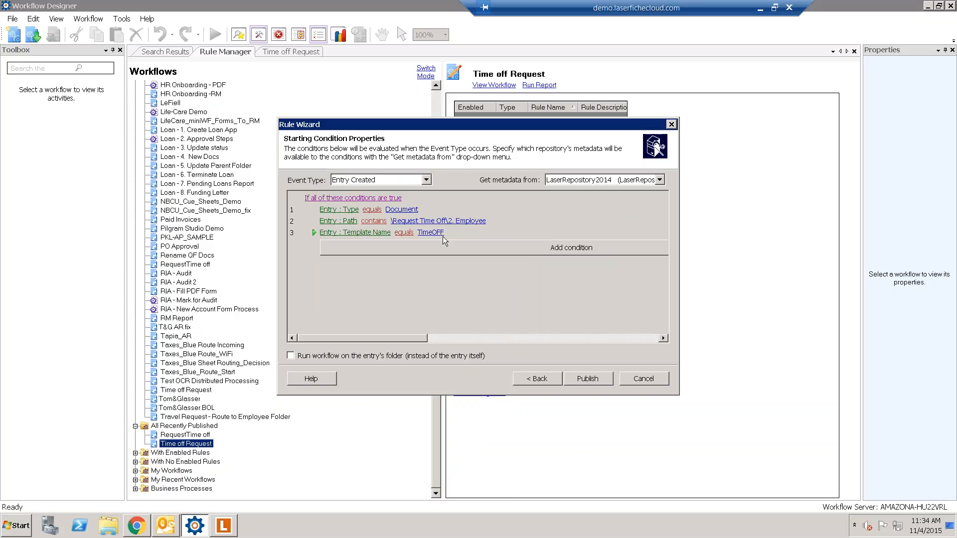
pyautogui.click(576, 379)
pyautogui.click(575, 378)
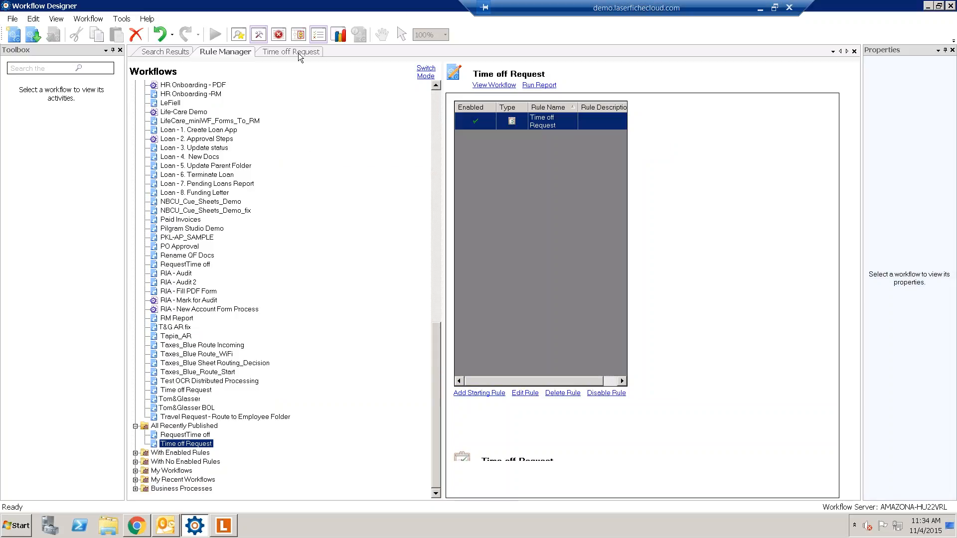
# - In the Time off Request workflow, find 'ret' in the Toolbox and drop Retrieve Field Values onto the canvas
pyautogui.click(298, 53)
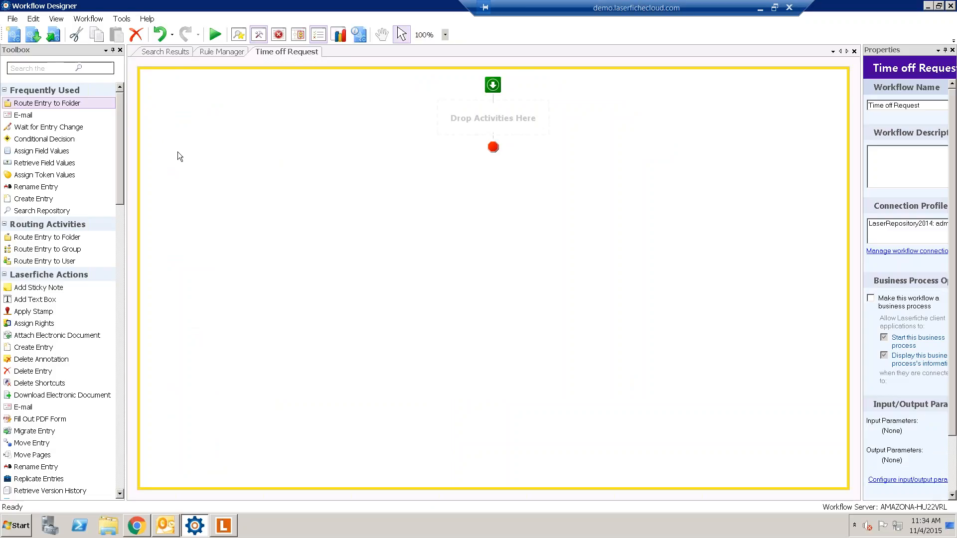
pyautogui.moveTo(121, 107)
pyautogui.mouseDown()
pyautogui.moveTo(124, 406)
pyautogui.moveTo(133, 105)
pyautogui.mouseUp()
pyautogui.moveTo(863, 206); pyautogui.dragTo(772, 204)
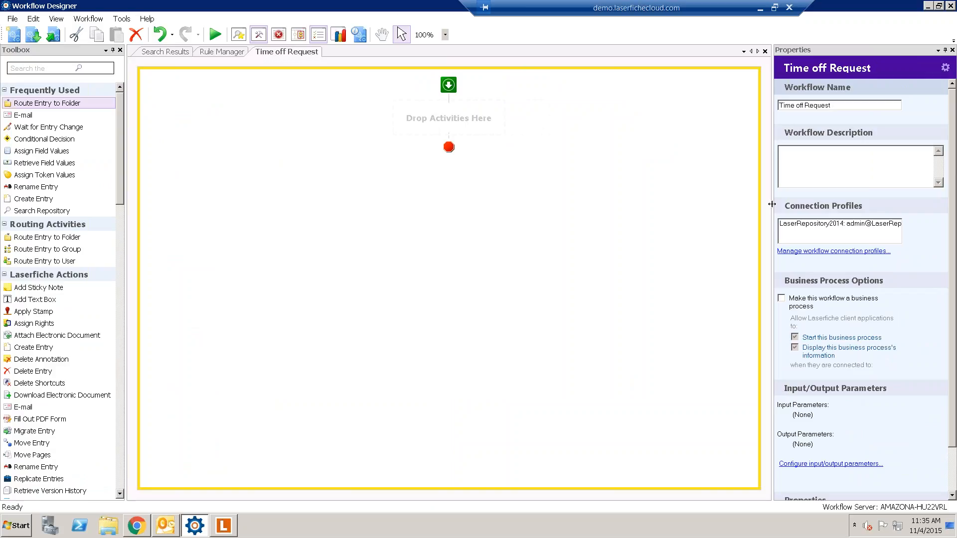
pyautogui.click(17, 68)
pyautogui.write('ret')
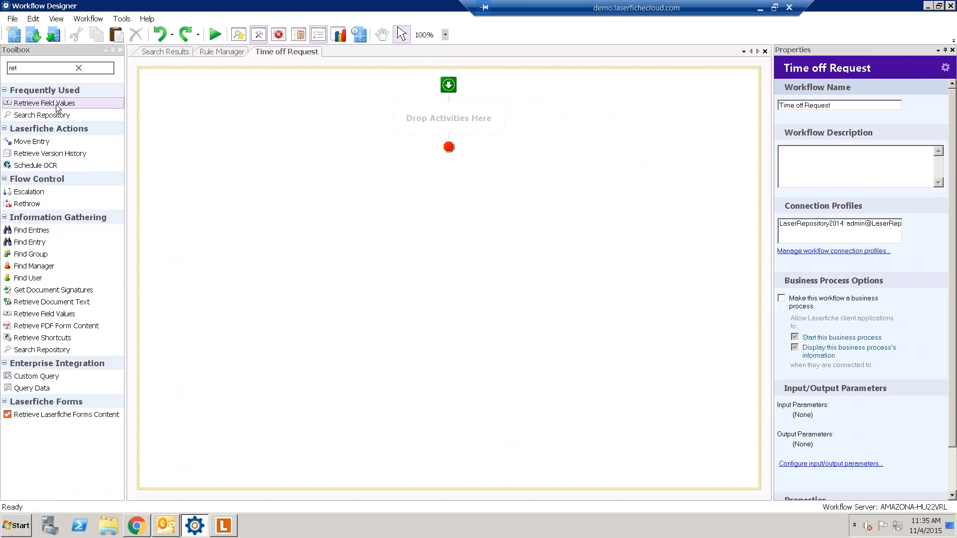
pyautogui.moveTo(56, 108); pyautogui.dragTo(430, 118)
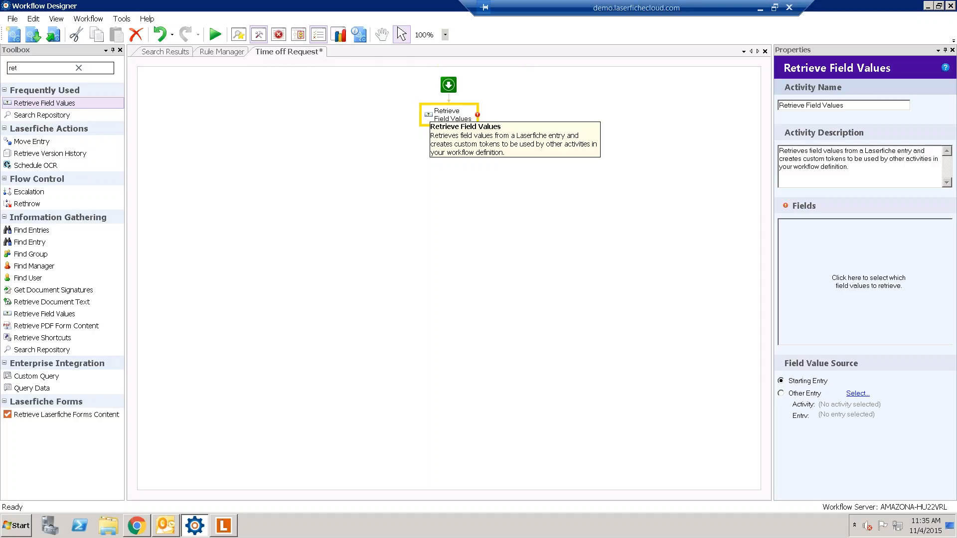
# - Inspect the TimeOFF field mapping in the IT Time Request OFF process's save-to-repository task
pyautogui.click(136, 525)
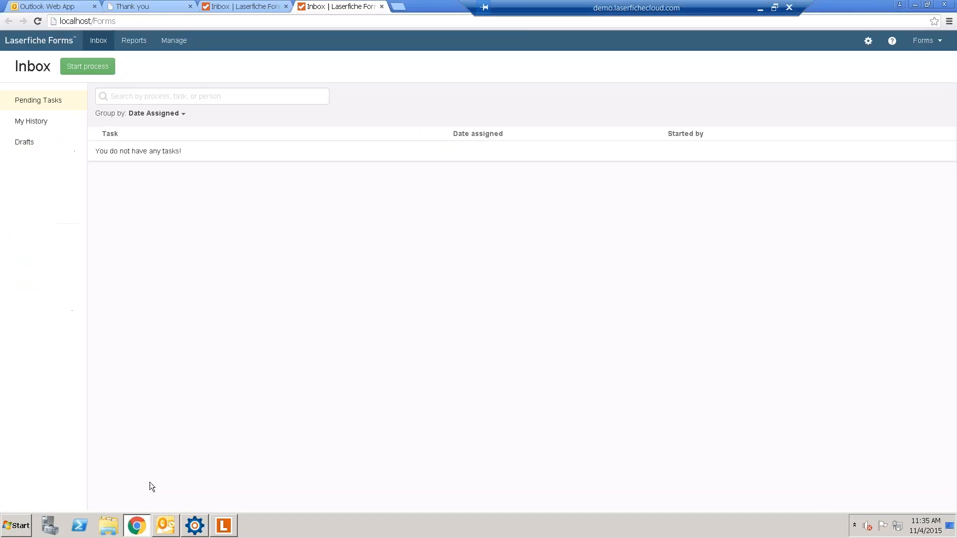
pyautogui.click(172, 40)
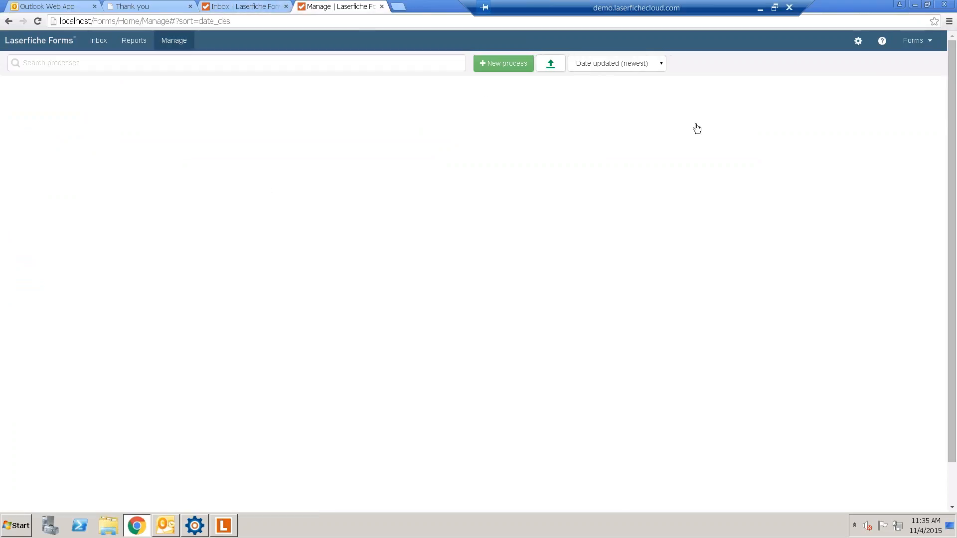
pyautogui.click(814, 105)
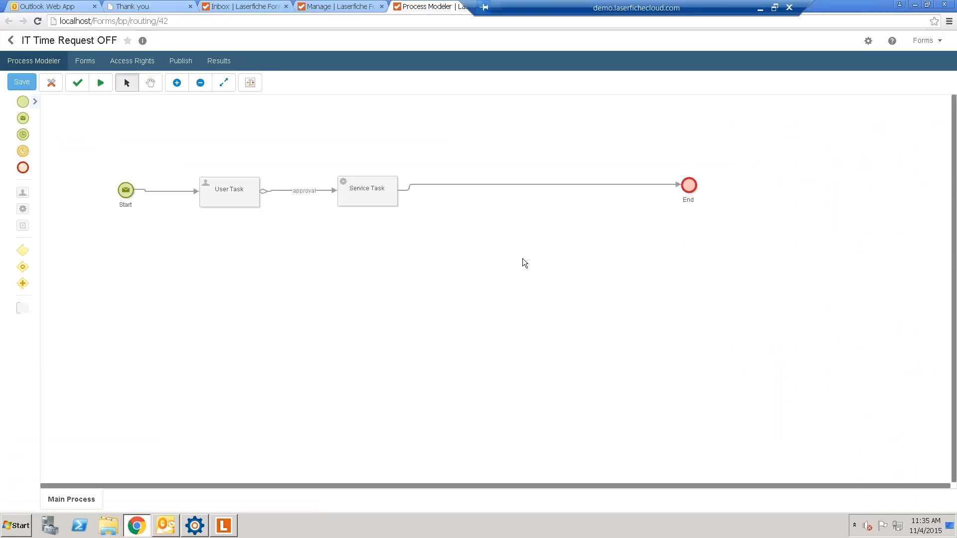
pyautogui.click(388, 204)
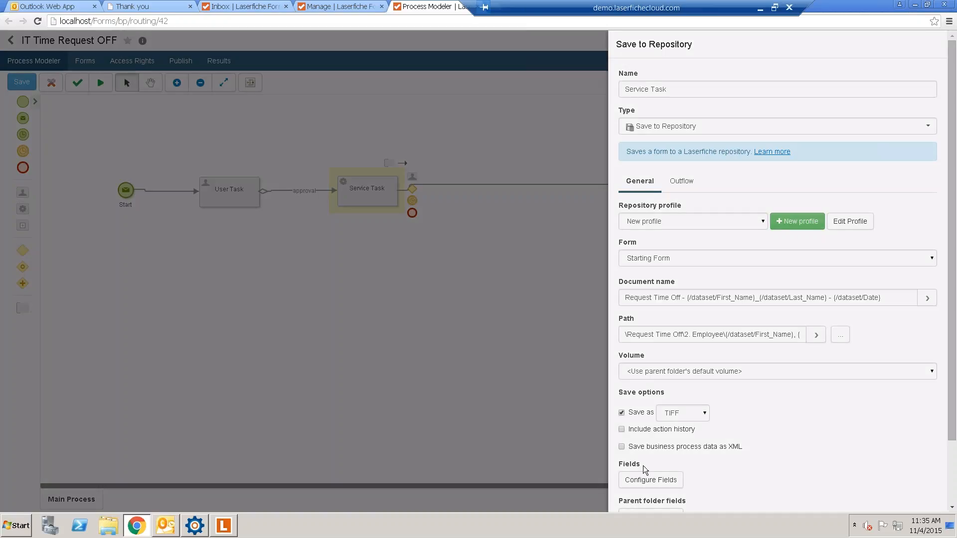
pyautogui.click(645, 476)
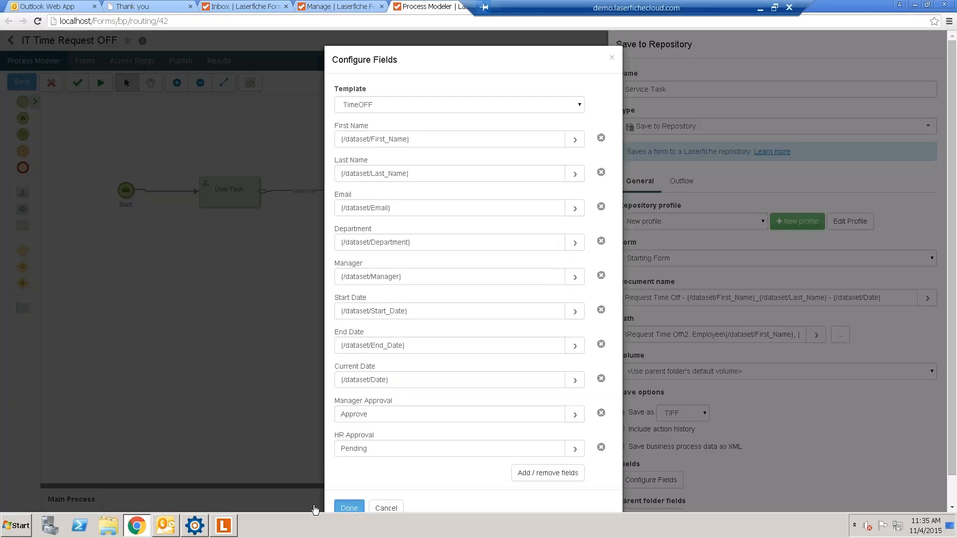
pyautogui.click(195, 526)
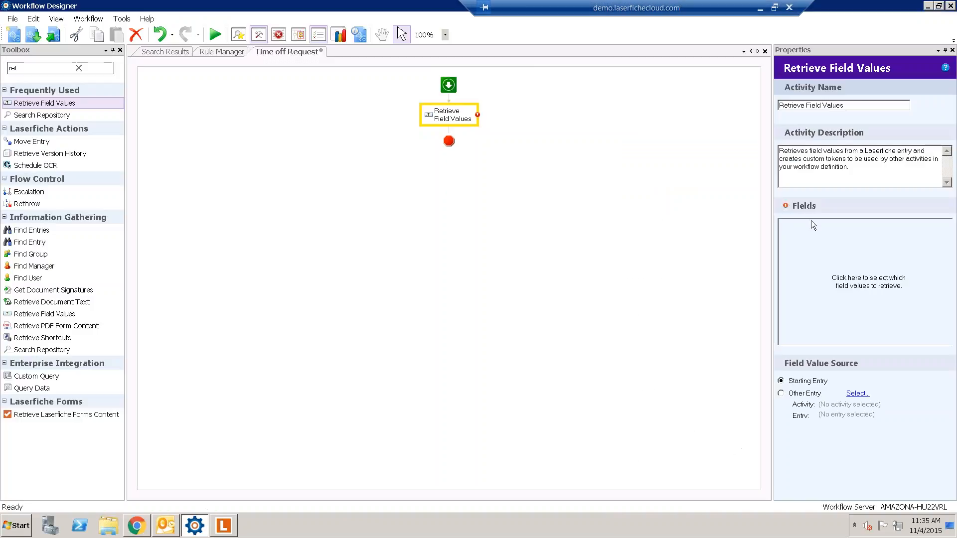
# - Have Retrieve Field Values read every field of the TimeOFF template
pyautogui.click(881, 280)
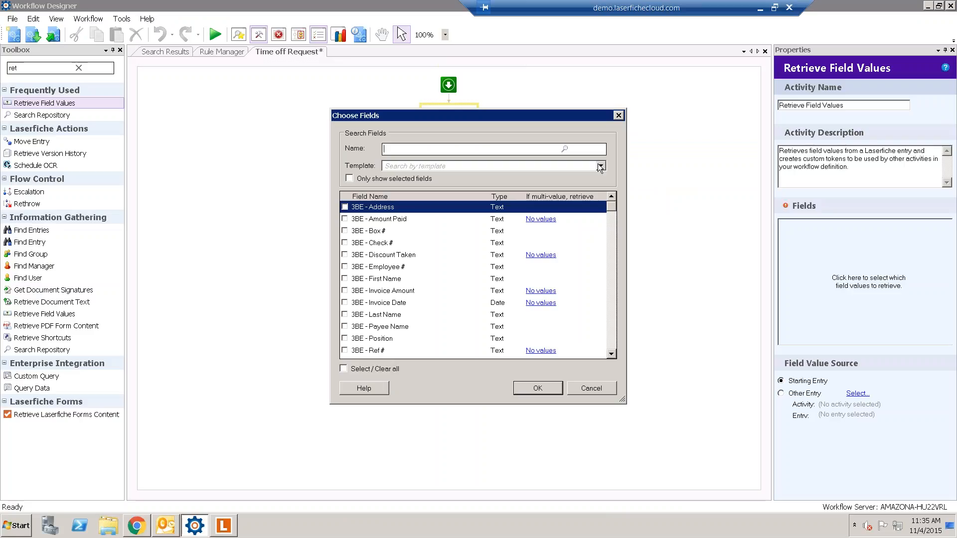
pyautogui.click(512, 165)
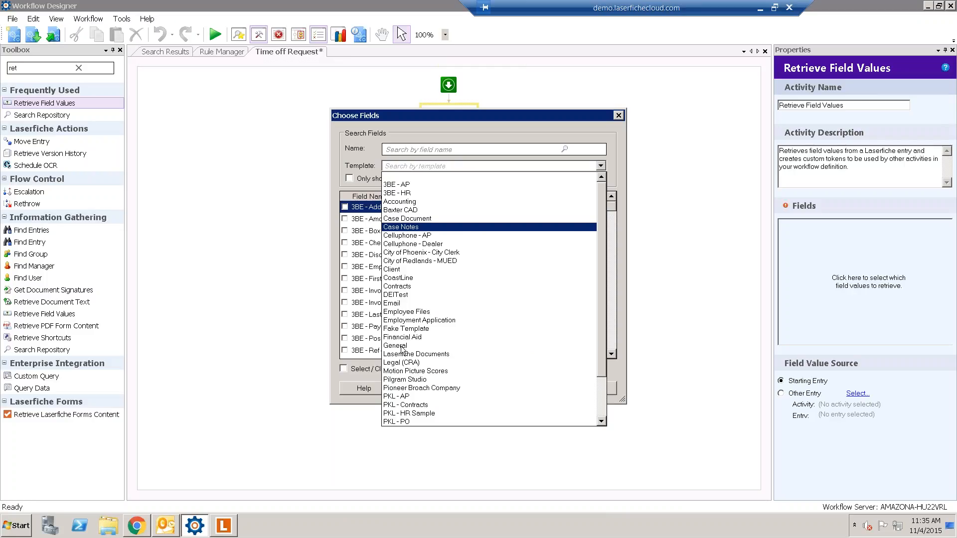
pyautogui.scroll(-2, 404, 351)
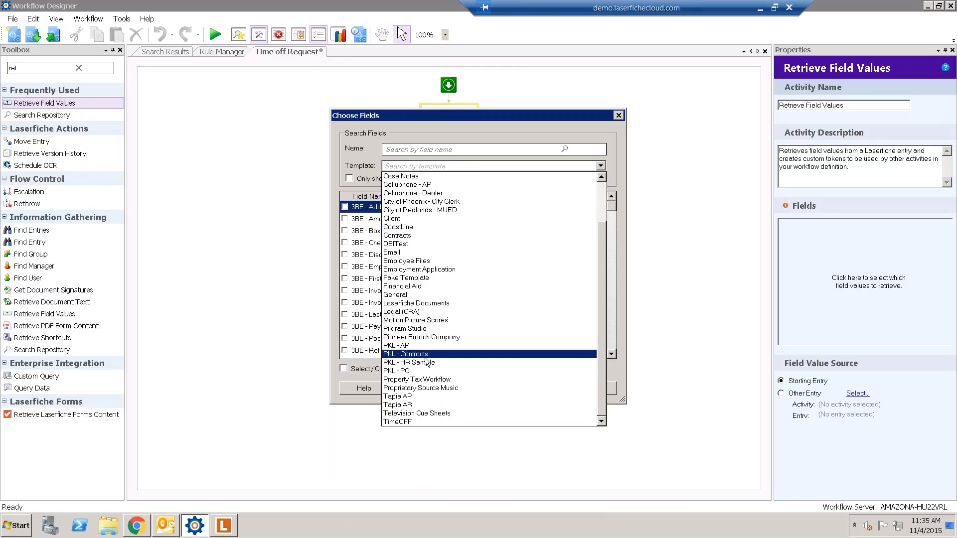
pyautogui.click(409, 422)
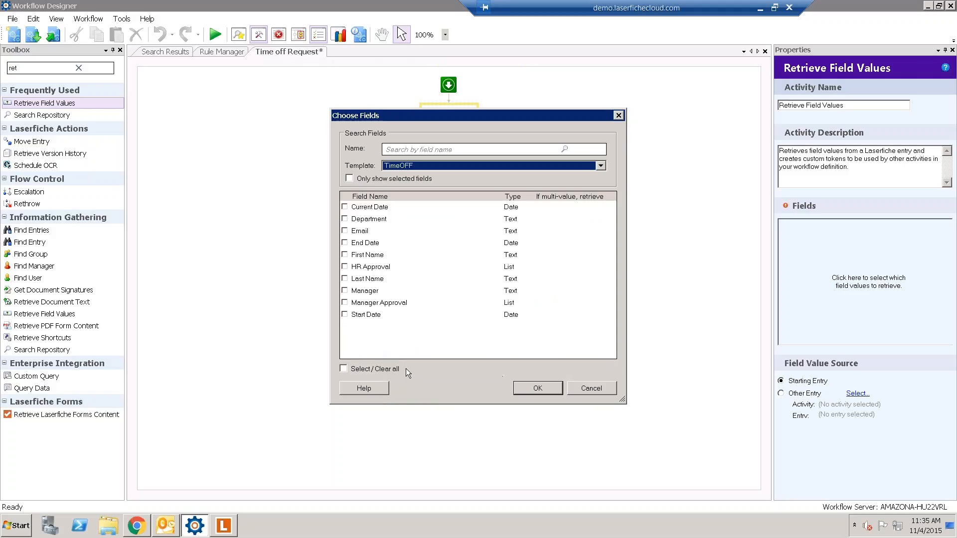
pyautogui.click(384, 372)
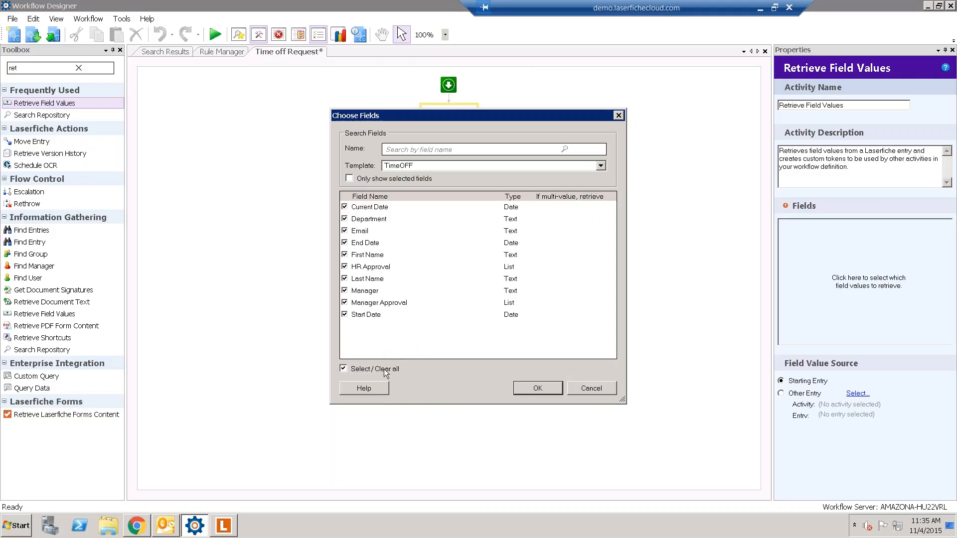
pyautogui.click(538, 388)
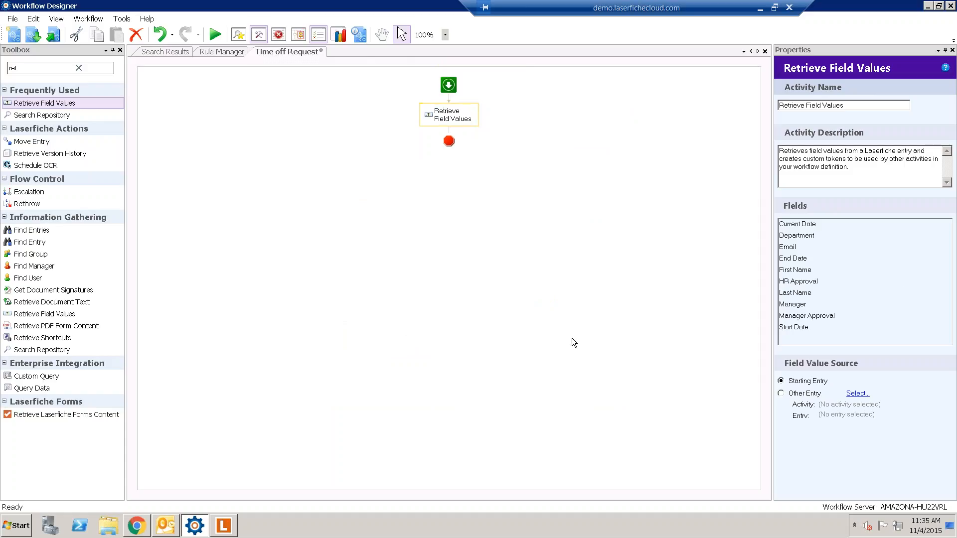
# - Peek at the Laserfiche repository window, then clear the Toolbox activity search
pyautogui.click(572, 338)
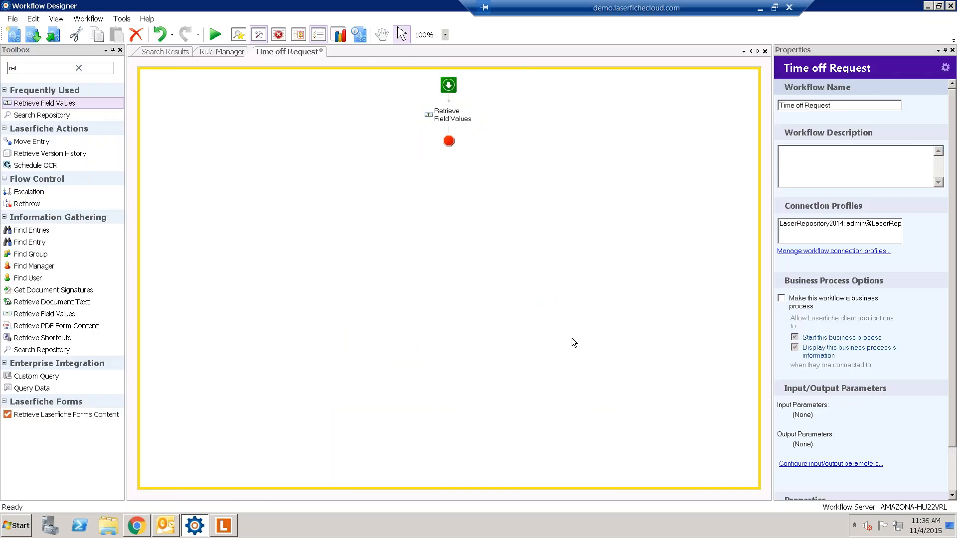
pyautogui.click(227, 533)
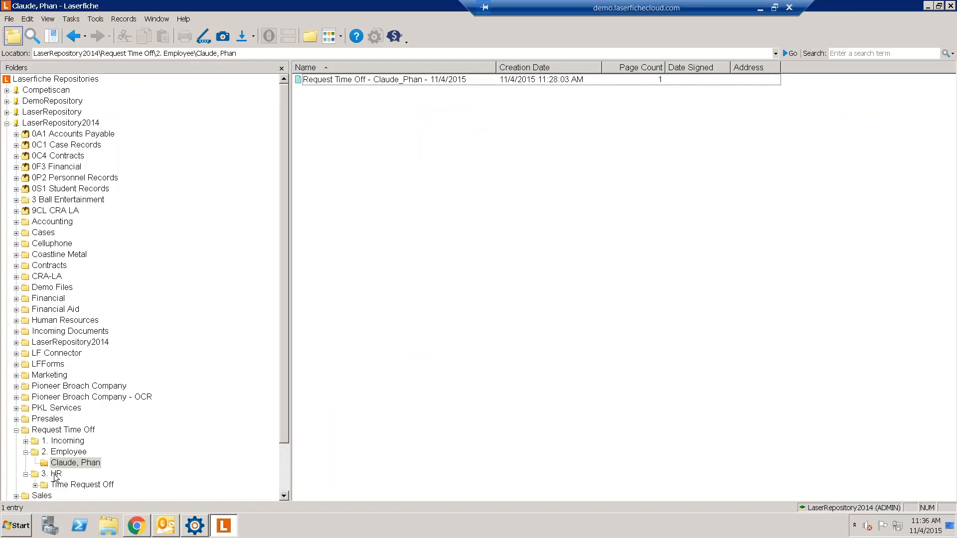
pyautogui.click(230, 533)
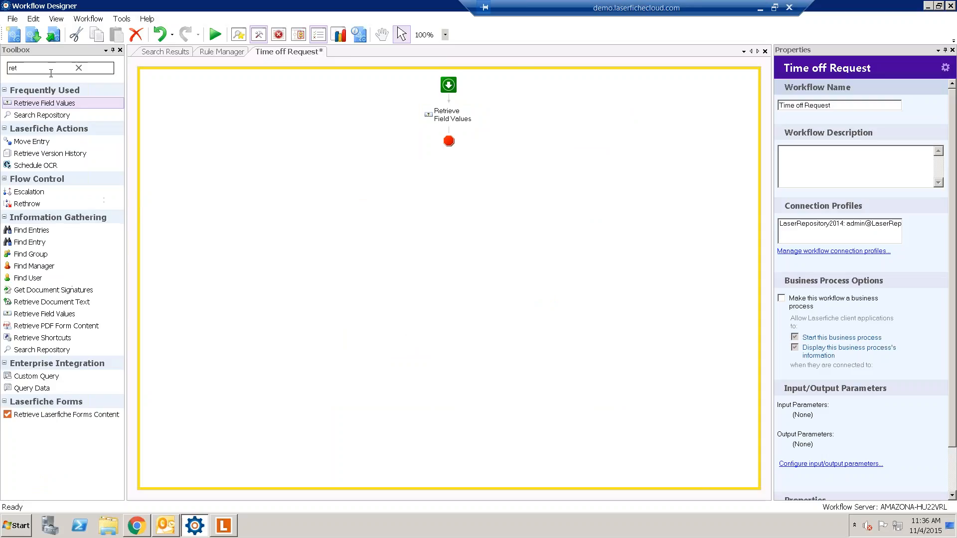
pyautogui.click(47, 70)
pyautogui.press('BackSpace')
pyautogui.press('BackSpace')
pyautogui.press('BackSpace')
# - Add a Route Entry to Folder activity after Retrieve Field Values
pyautogui.write('ro')
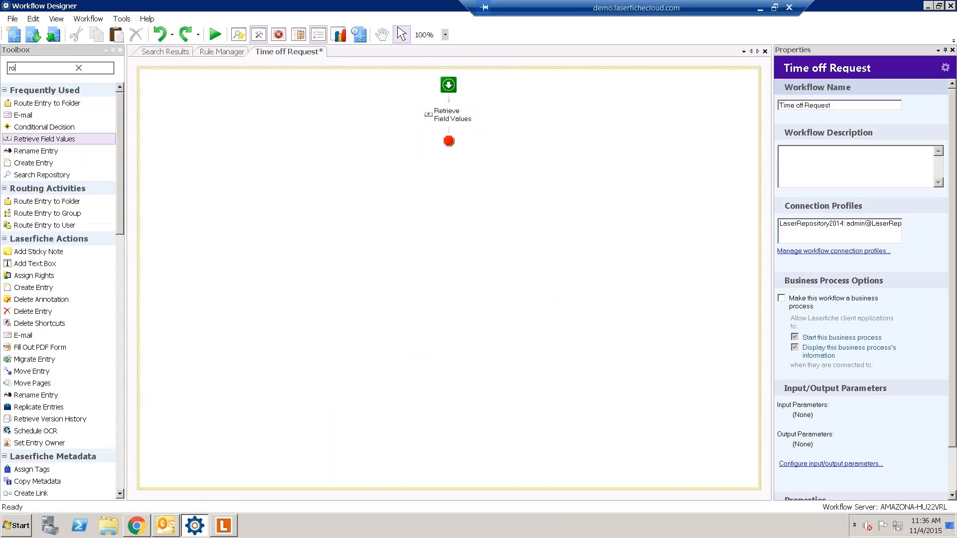
pyautogui.write('ute')
pyautogui.moveTo(56, 103); pyautogui.dragTo(477, 125)
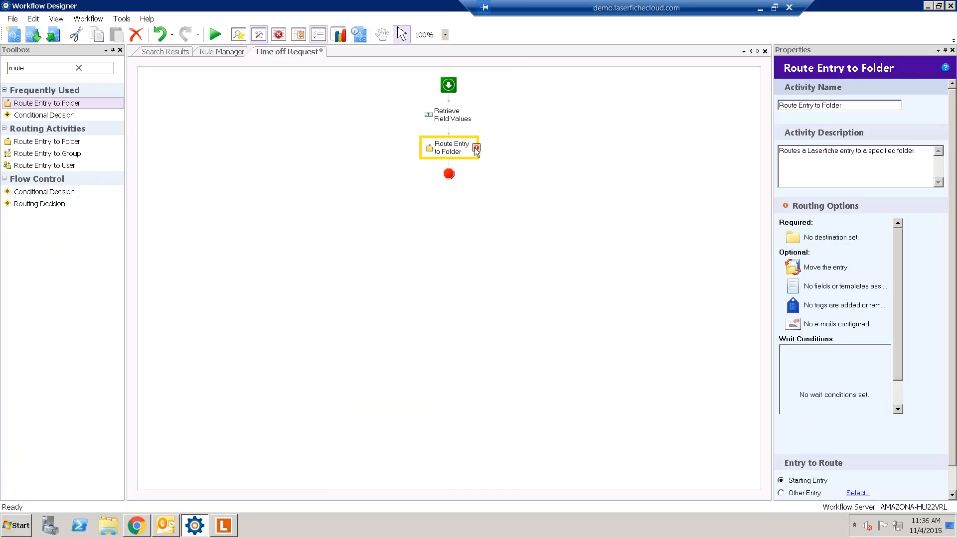
pyautogui.moveTo(475, 148)
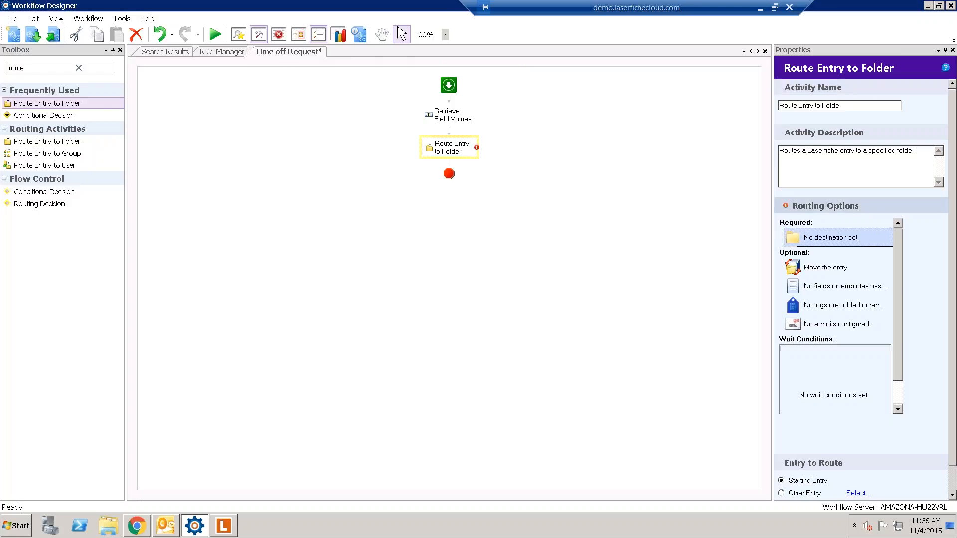
pyautogui.click(809, 234)
pyautogui.click(809, 232)
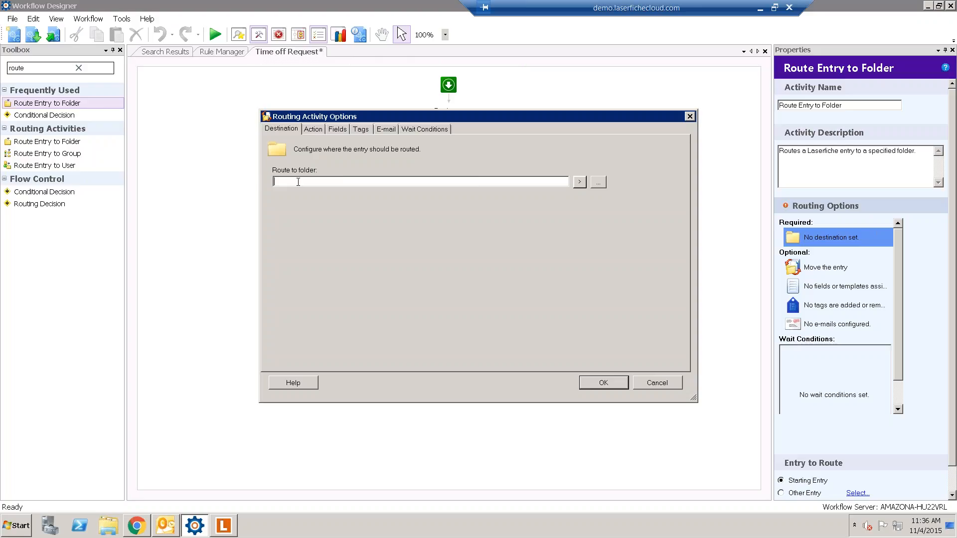
# - Set its routing destination to \Request Time Off\3. HR\Time Request Off
pyautogui.click(599, 183)
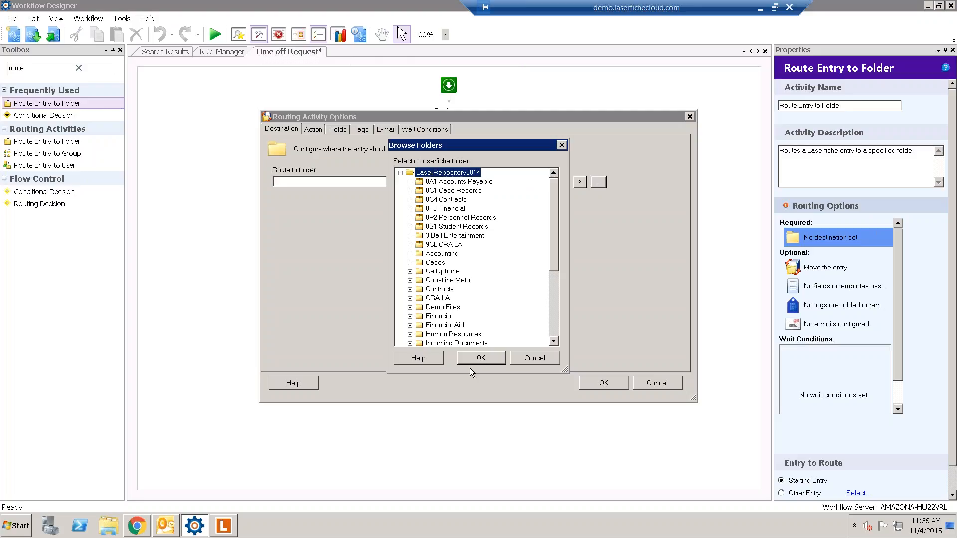
pyautogui.moveTo(550, 246); pyautogui.dragTo(561, 314)
pyautogui.click(409, 308)
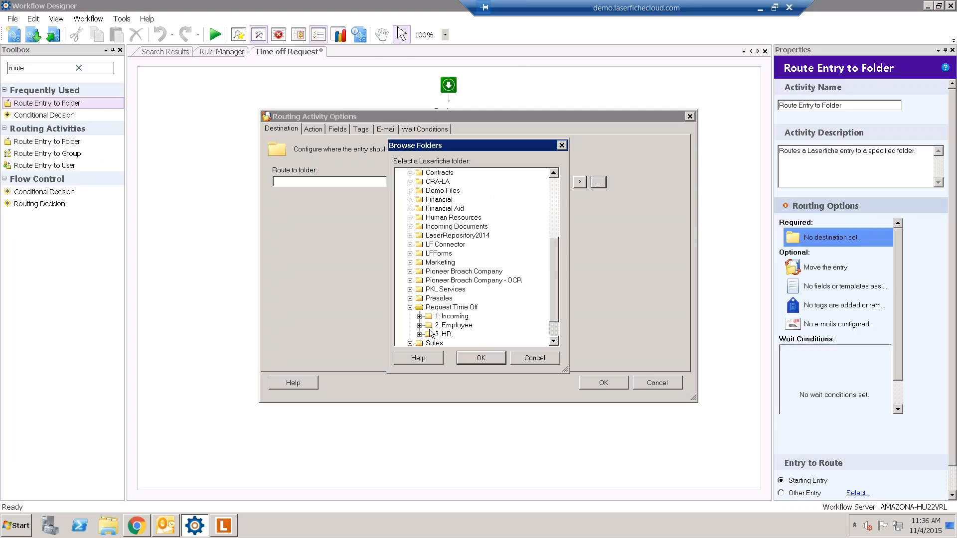
pyautogui.click(432, 334)
pyautogui.click(420, 334)
pyautogui.scroll(-2, 436, 319)
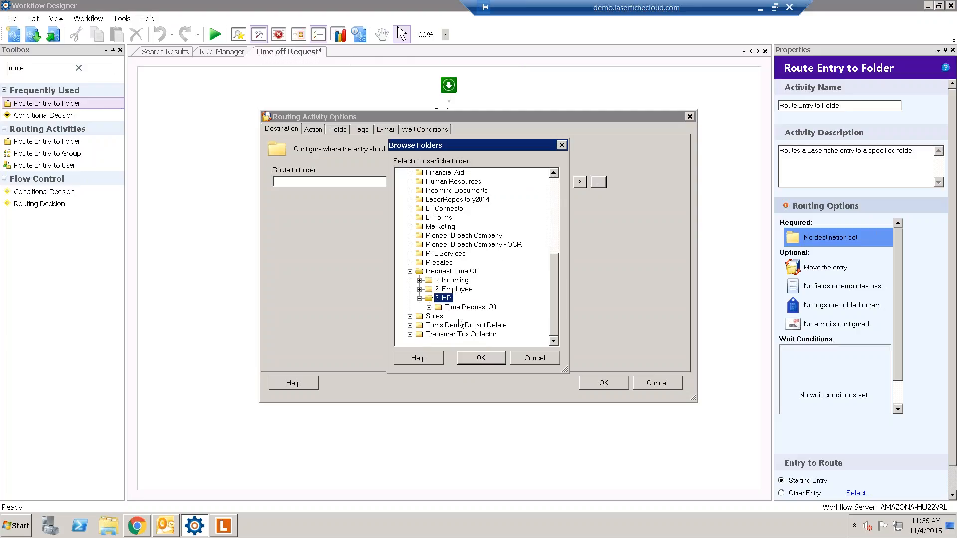
pyautogui.doubleClick(443, 308)
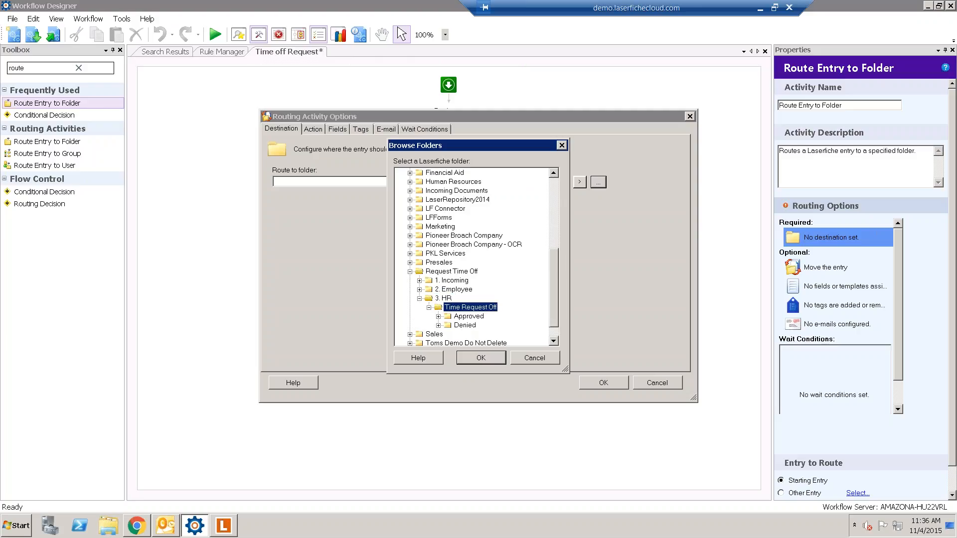
pyautogui.click(478, 358)
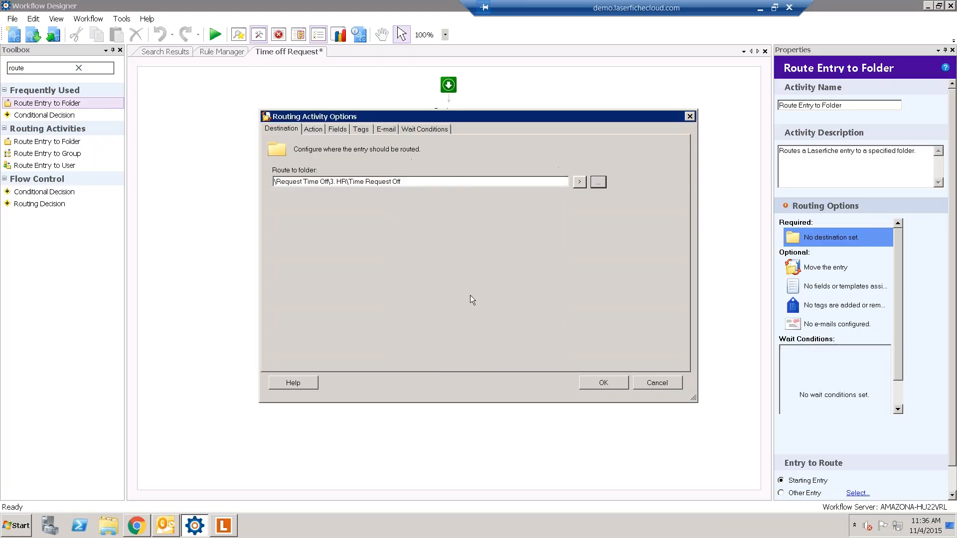
pyautogui.moveTo(402, 181); pyautogui.dragTo(351, 183)
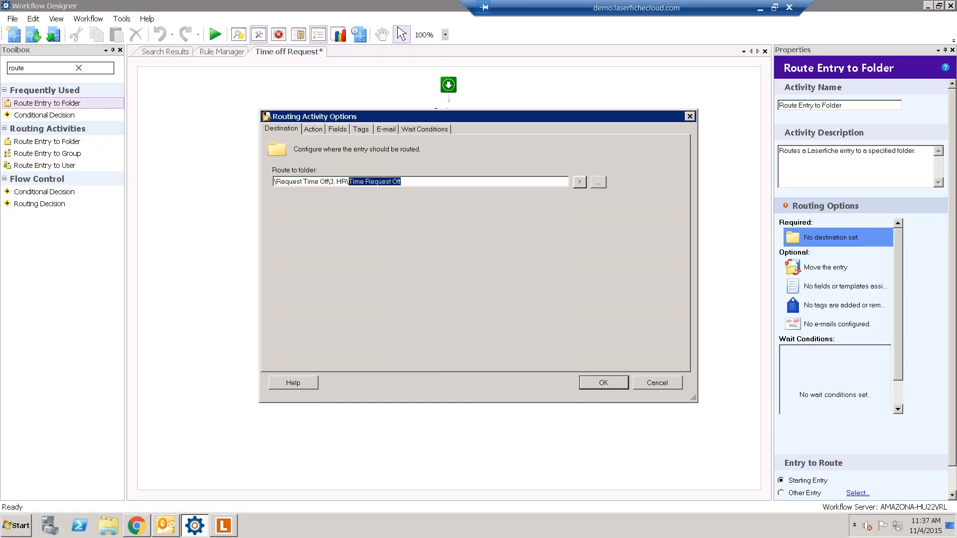
pyautogui.press('Right')
pyautogui.click(598, 381)
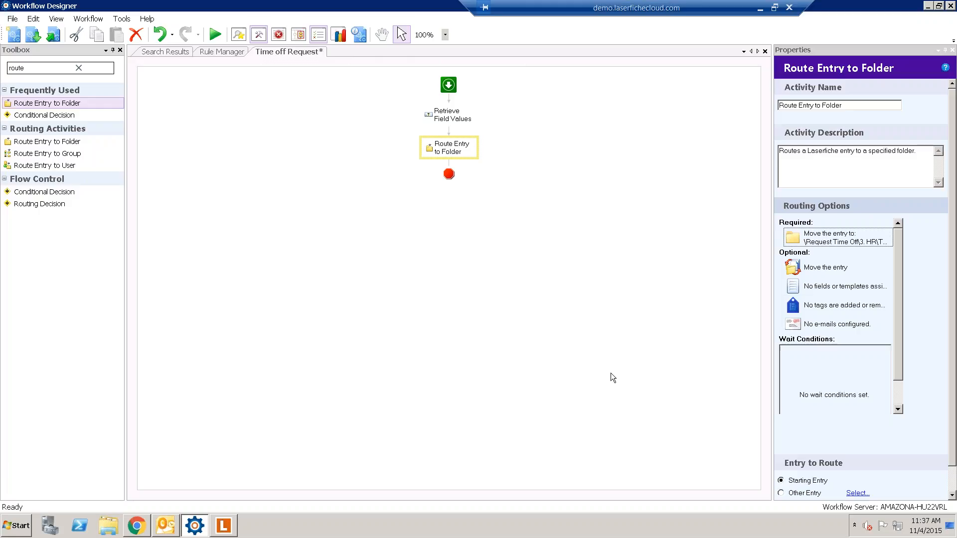
# - Change the routing action to Creating a shortcut, then search the Toolbox for 'wai'
pyautogui.doubleClick(840, 269)
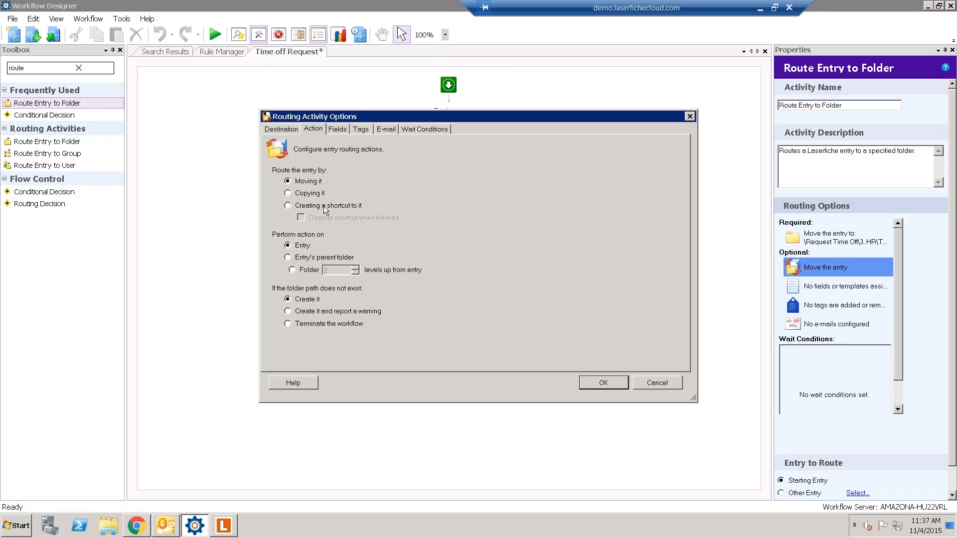
pyautogui.click(601, 384)
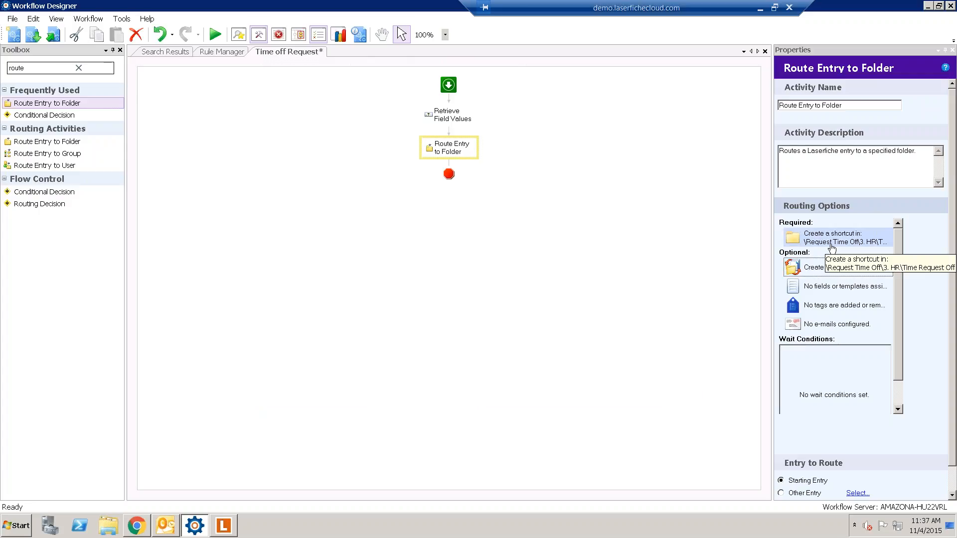
pyautogui.click(28, 67)
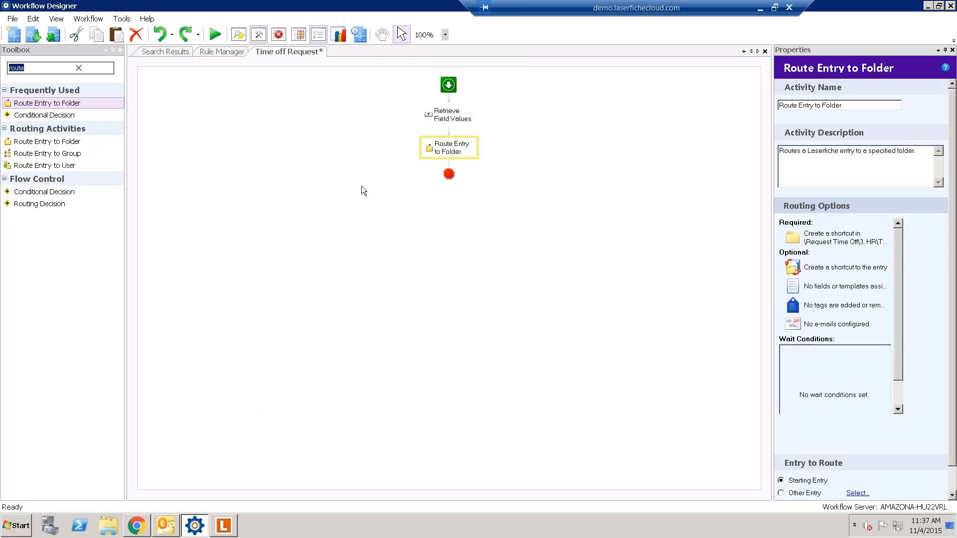
pyautogui.write('wai')
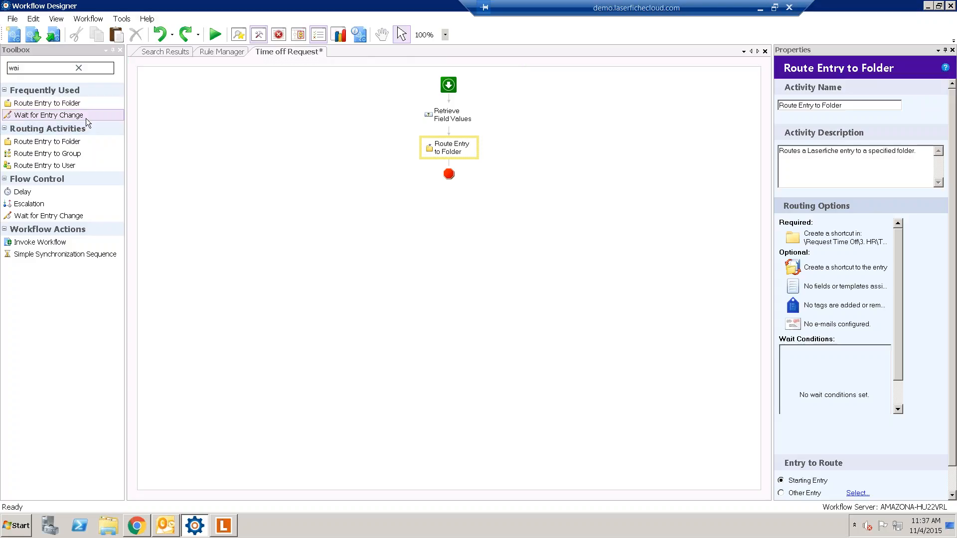
# - Place Wait for Entry Change after Route Entry to Folder and begin creating its condition
pyautogui.moveTo(84, 116); pyautogui.dragTo(471, 164)
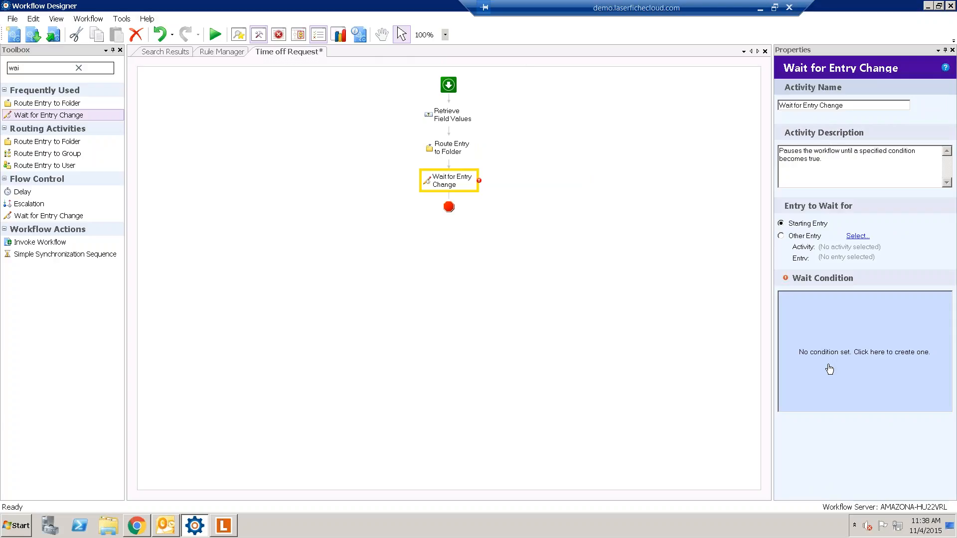
pyautogui.click(868, 357)
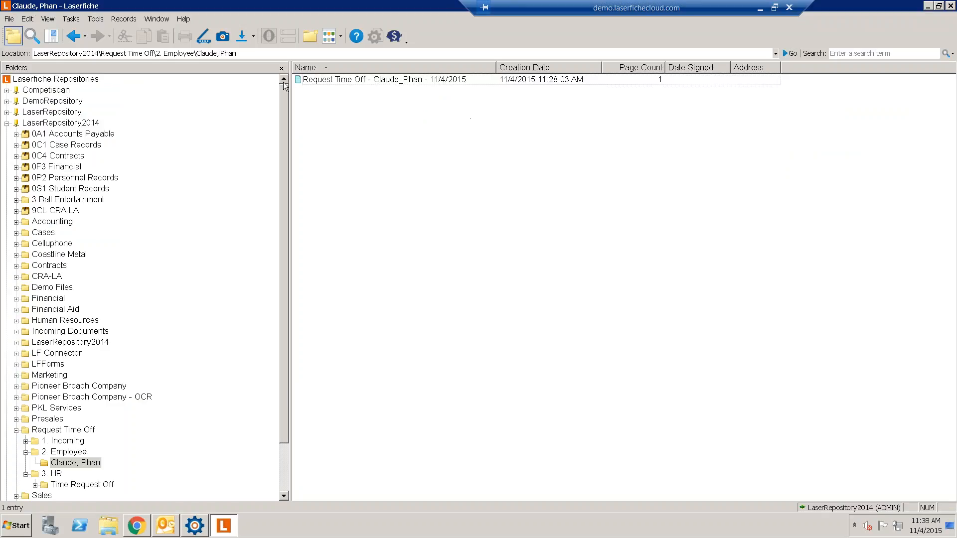
pyautogui.click(302, 81)
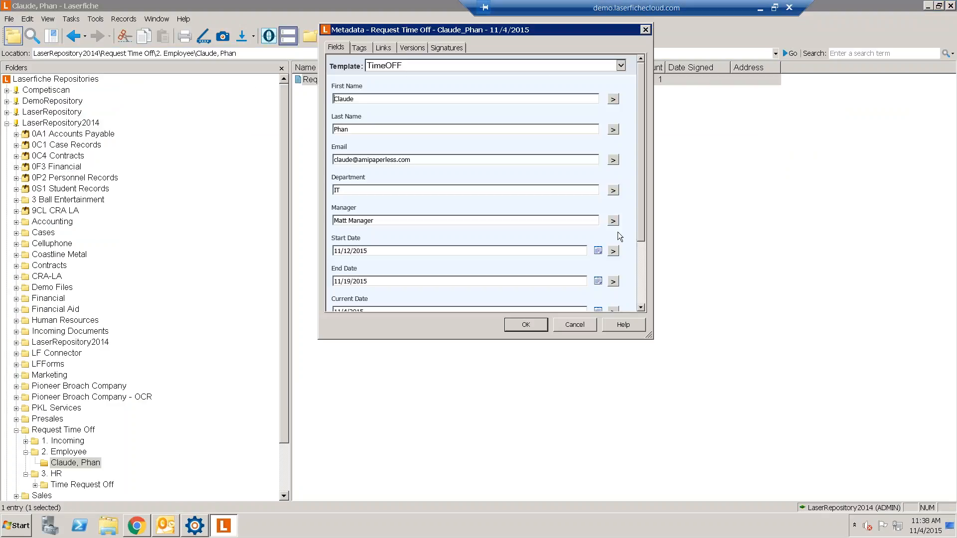
pyautogui.click(641, 253)
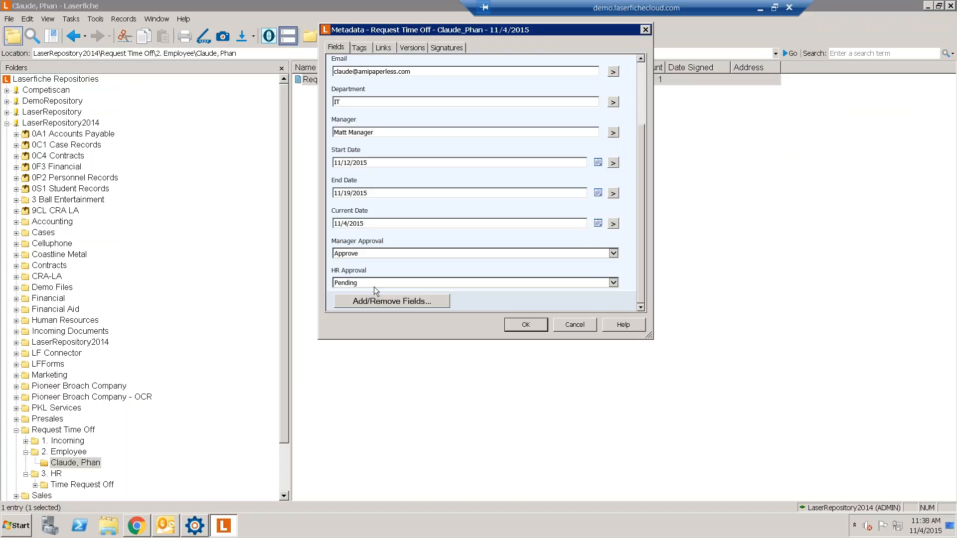
pyautogui.click(374, 286)
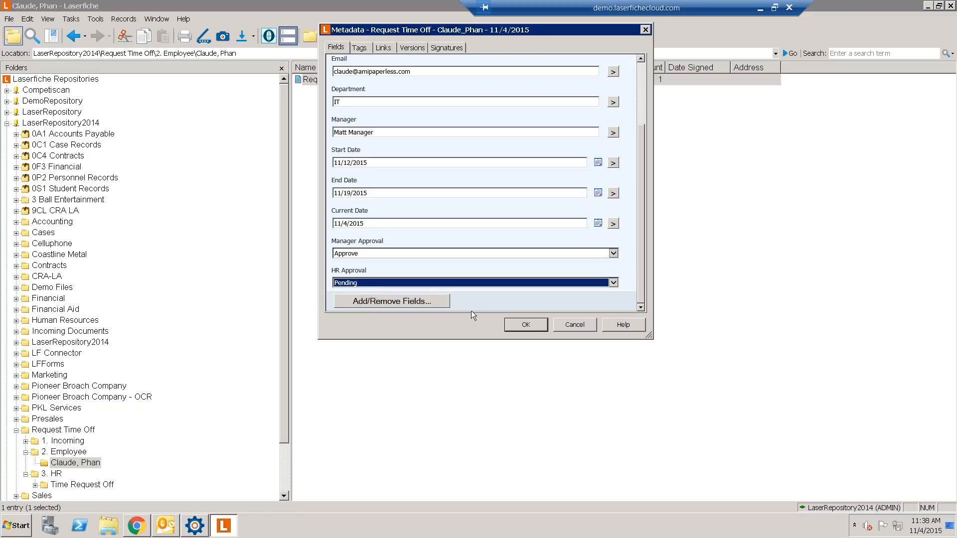
pyautogui.click(533, 327)
# - Set the wait condition to the HR Approval field does not equal Pending
pyautogui.click(196, 526)
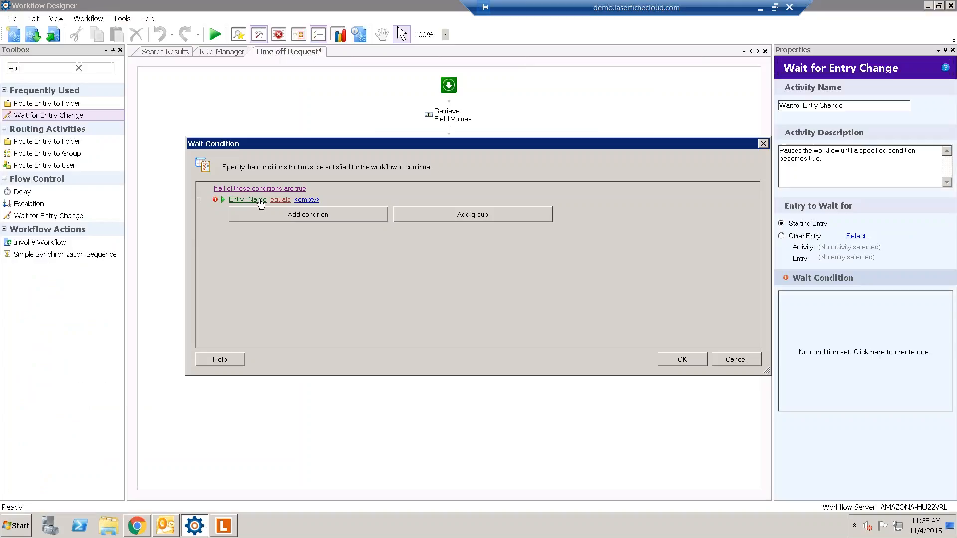
pyautogui.click(248, 199)
pyautogui.moveTo(261, 210)
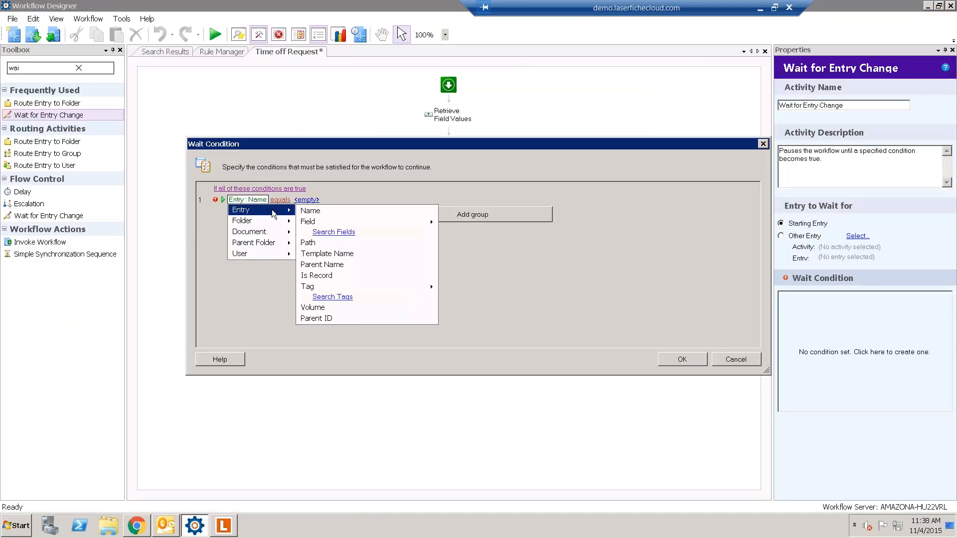
pyautogui.moveTo(401, 222)
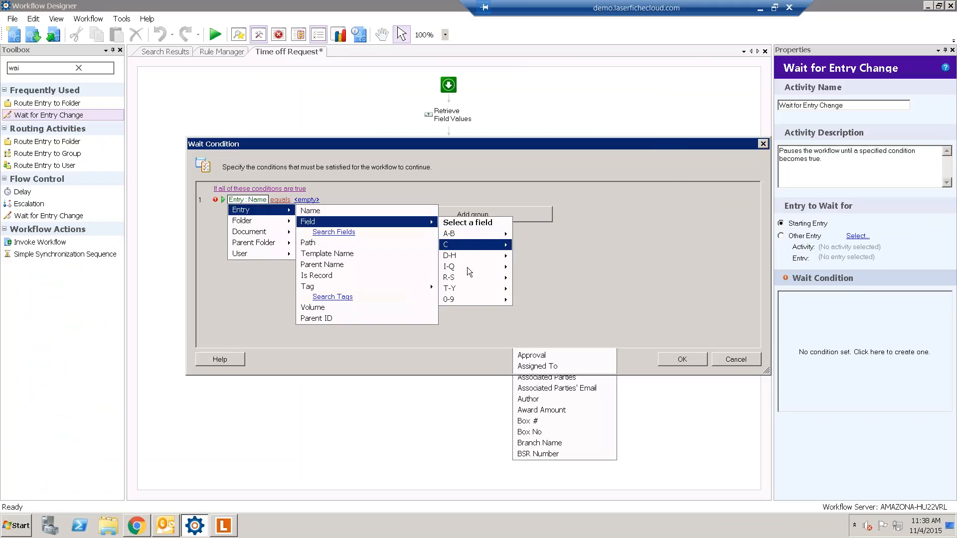
pyautogui.moveTo(467, 281)
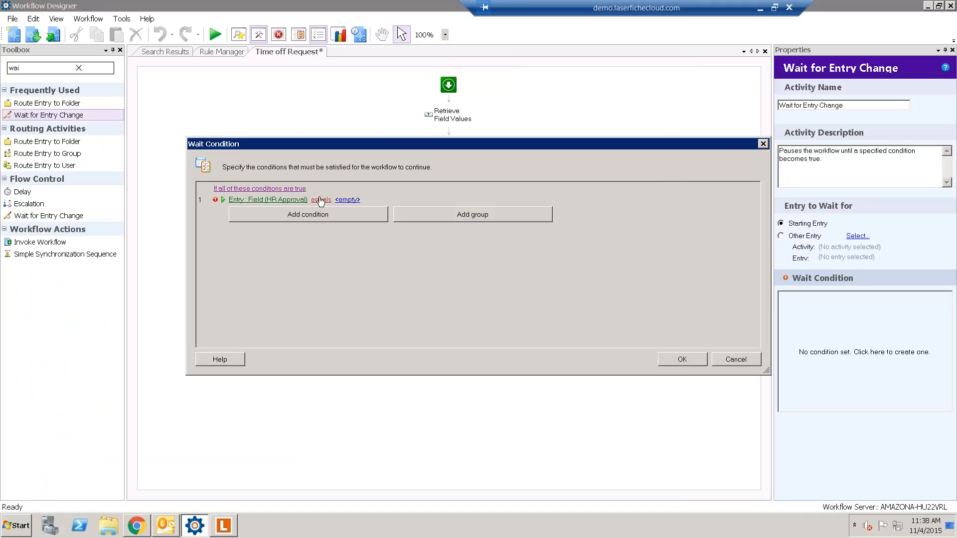
pyautogui.click(320, 201)
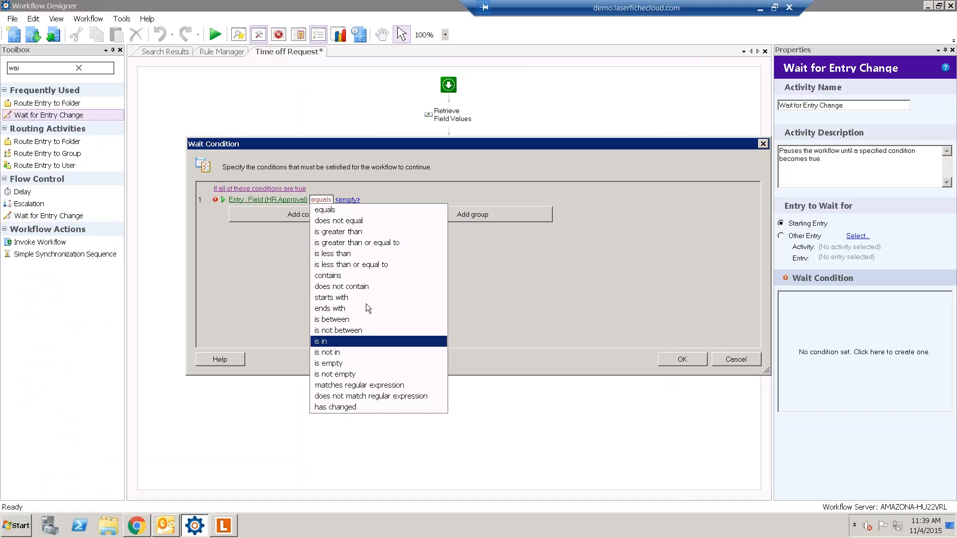
pyautogui.click(361, 220)
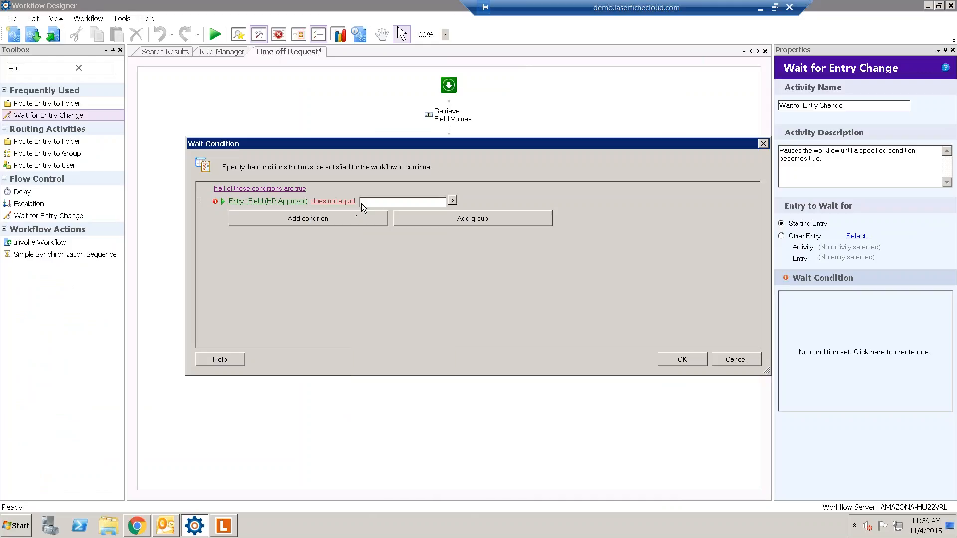
pyautogui.click(369, 202)
pyautogui.click(377, 213)
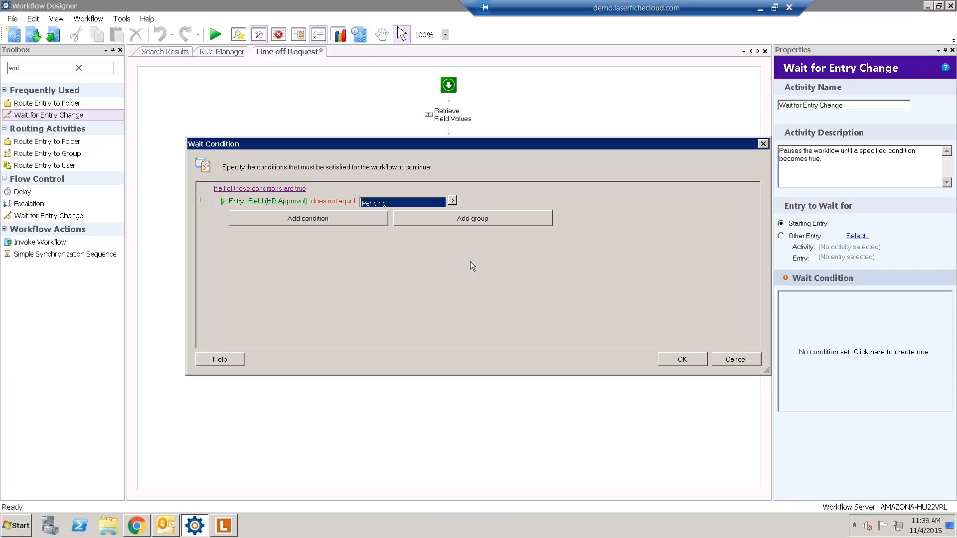
pyautogui.click(503, 305)
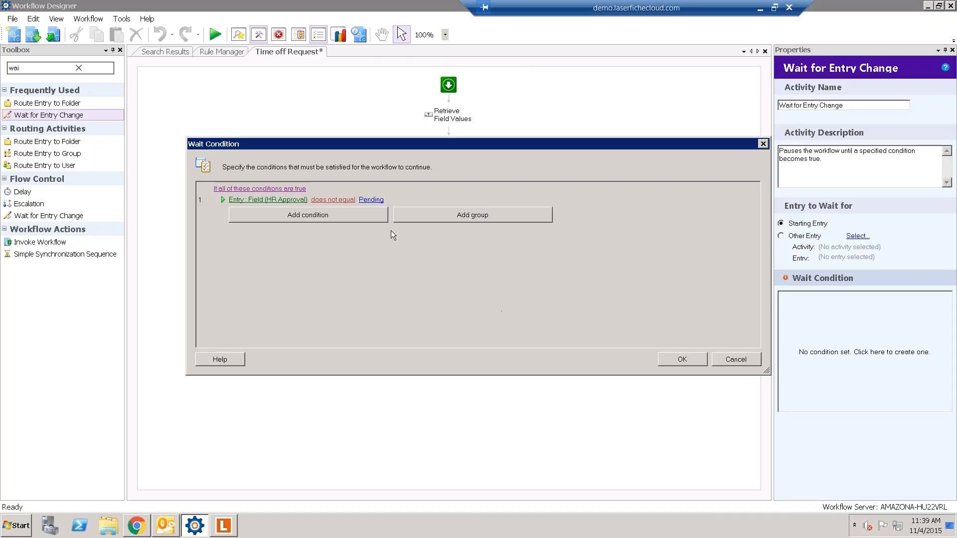
# - Delete the two extra condition rows and confirm the wait condition
pyautogui.click(332, 214)
pyautogui.click(332, 224)
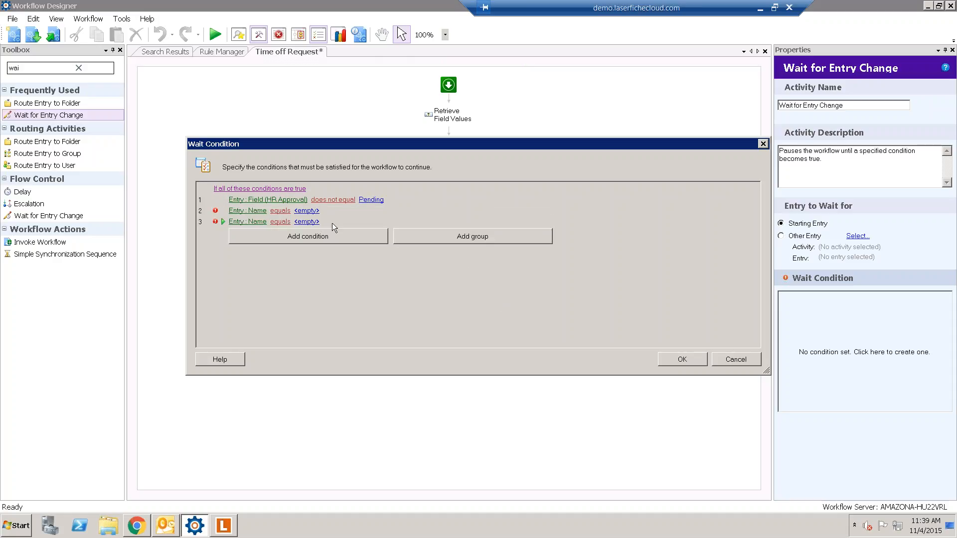
pyautogui.rightClick(255, 211)
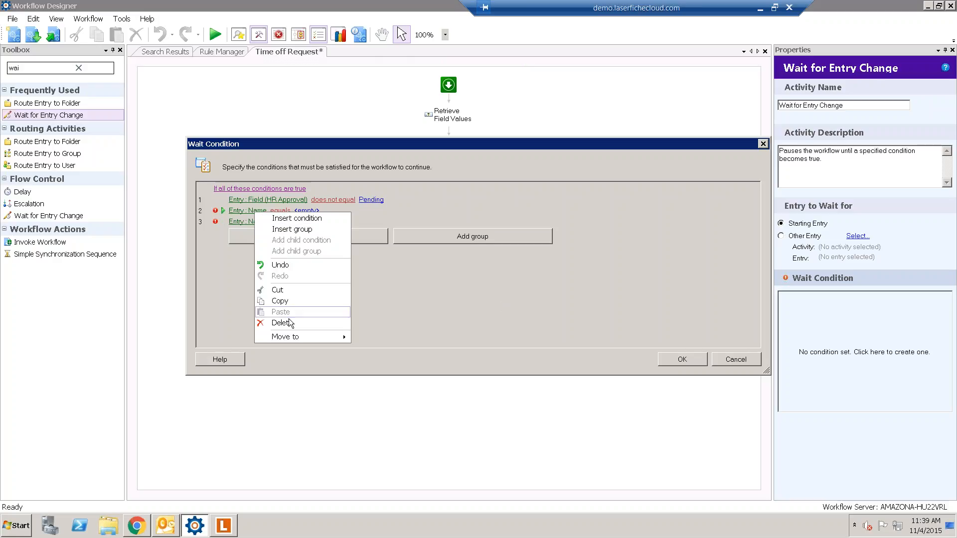
pyautogui.click(280, 323)
pyautogui.rightClick(247, 211)
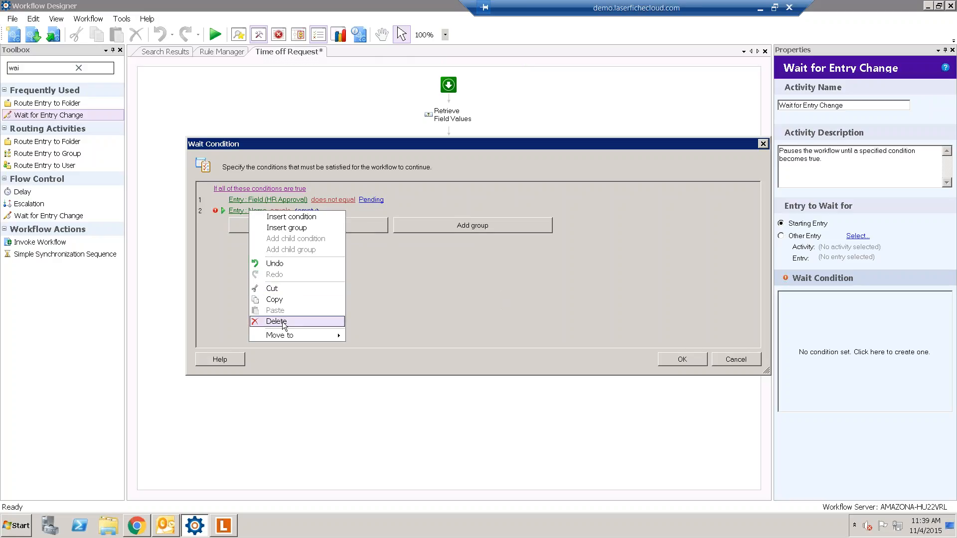
pyautogui.click(280, 320)
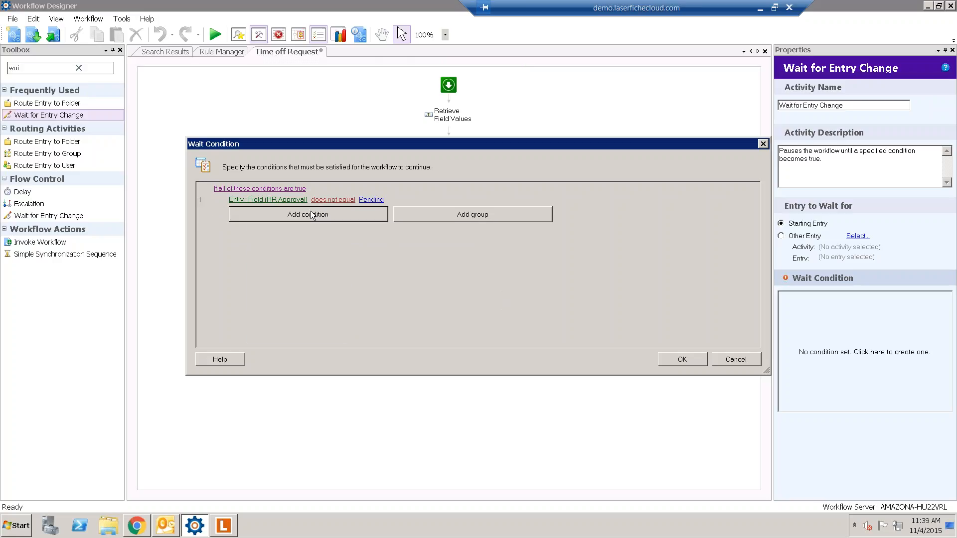
pyautogui.click(672, 362)
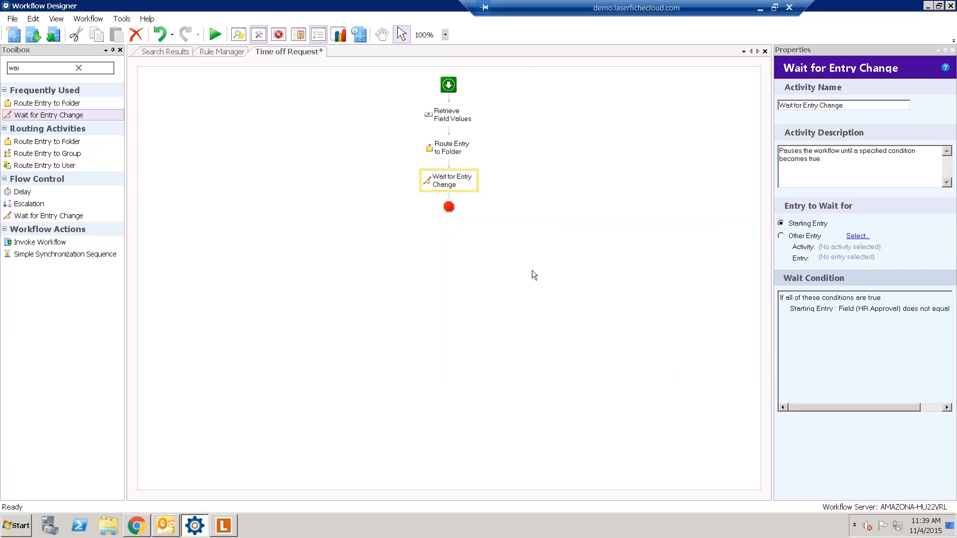
# - Find Conditional Decision by searching 'con' and place it below Wait for Entry Change
pyautogui.click(524, 220)
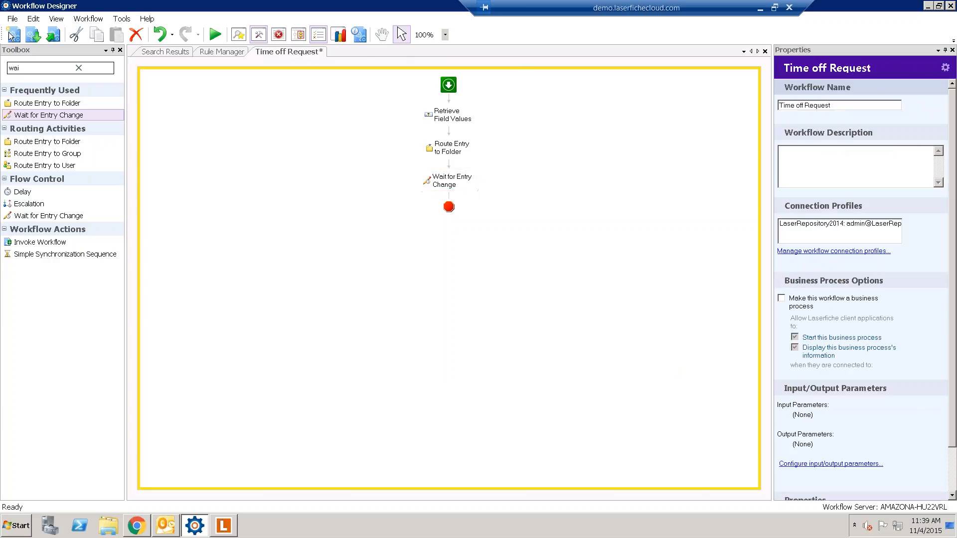
pyautogui.click(32, 68)
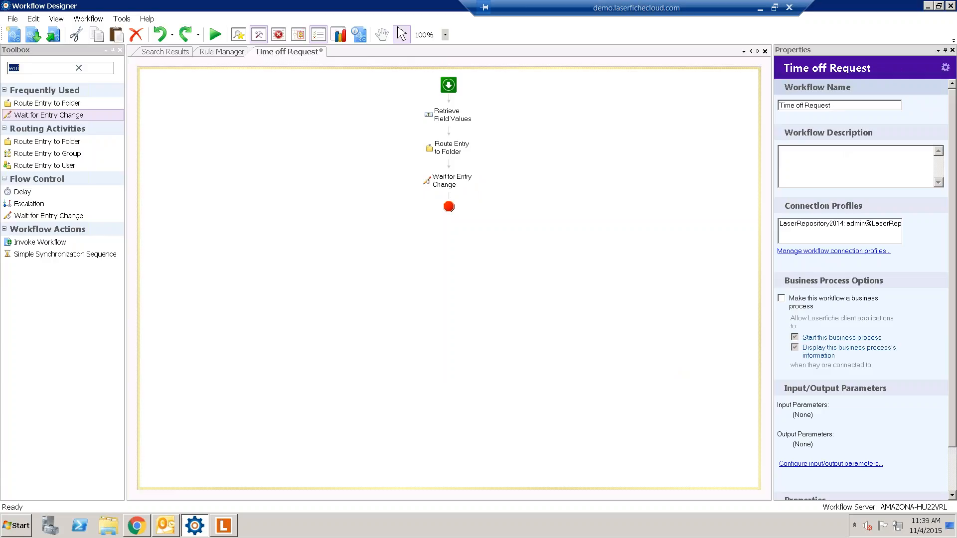
pyautogui.write('con')
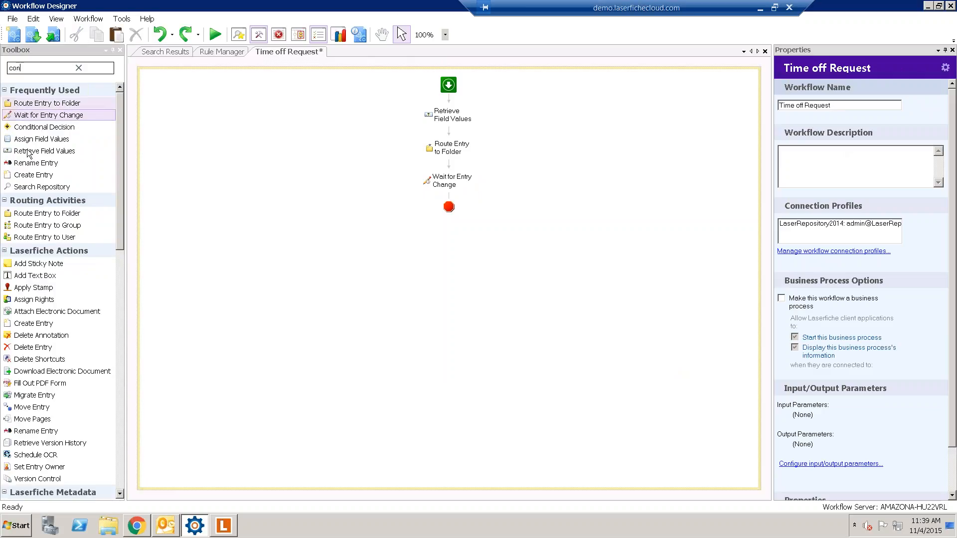
pyautogui.moveTo(30, 128); pyautogui.dragTo(449, 196)
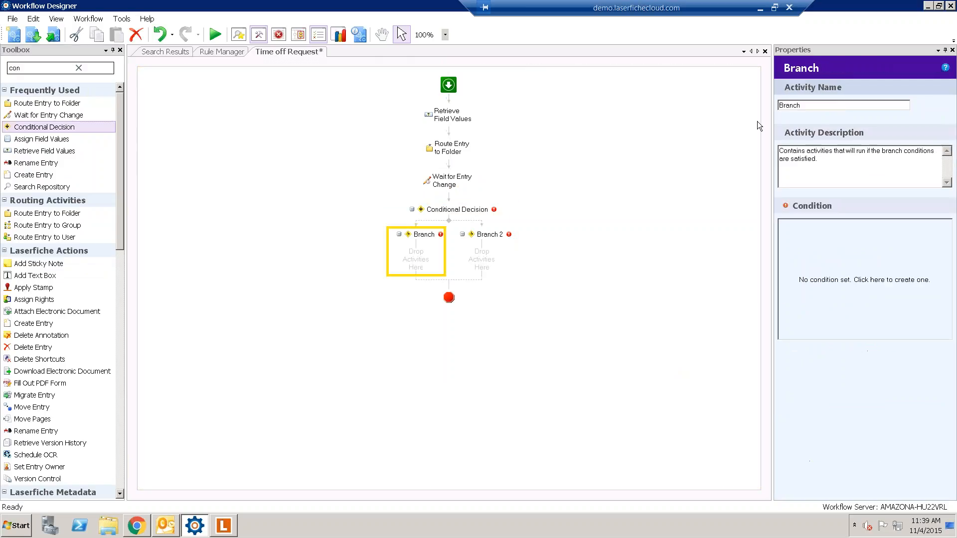
# - Rename the decision's two branches to Approval and Denied
pyautogui.doubleClick(818, 105)
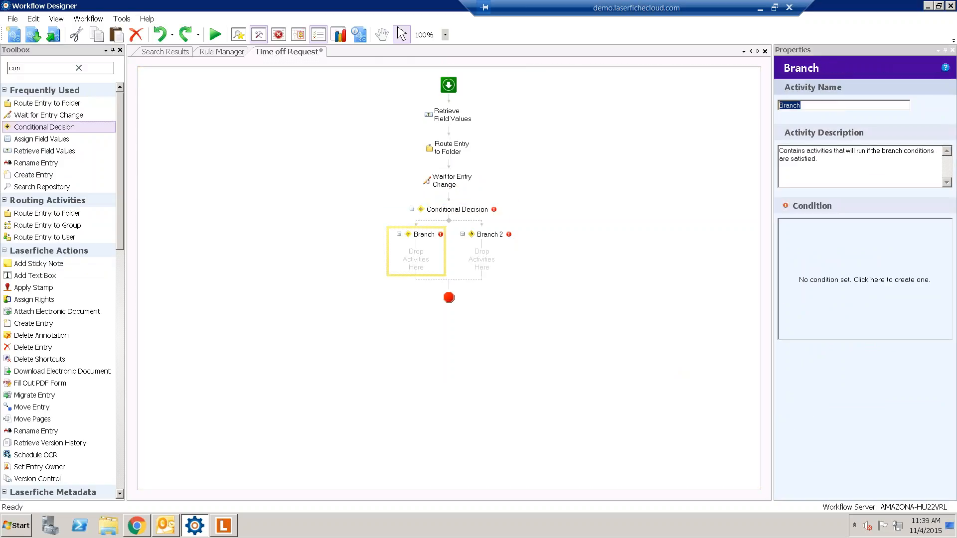
pyautogui.write('Approval')
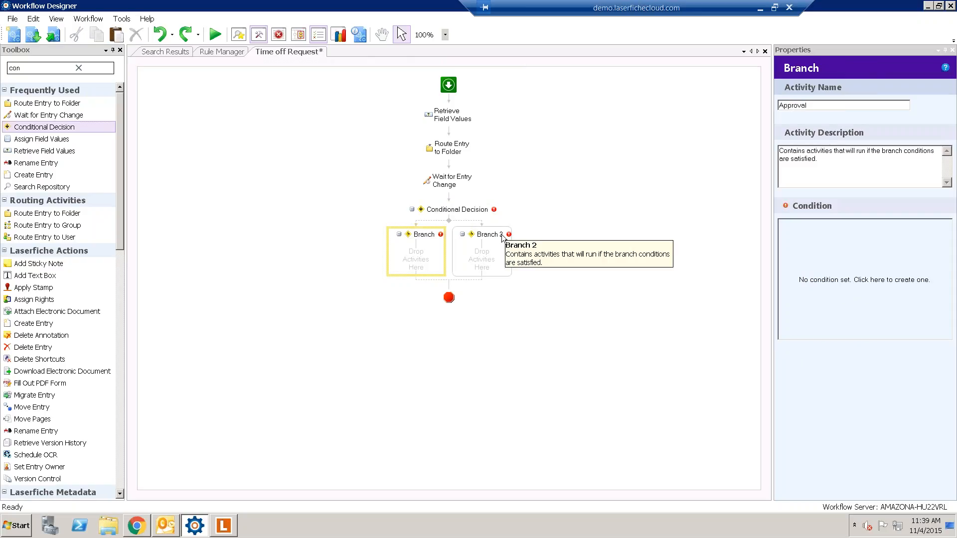
pyautogui.click(503, 238)
pyautogui.tripleClick(813, 105)
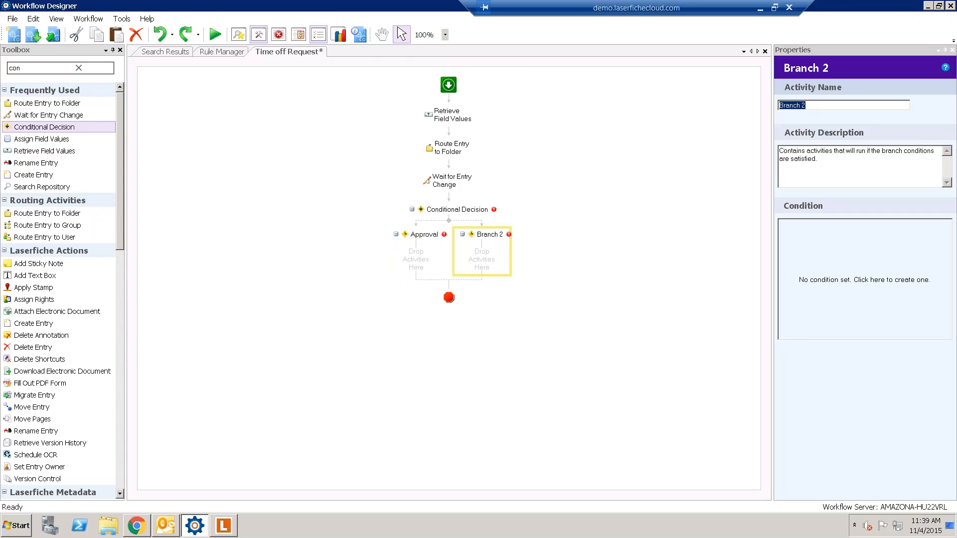
pyautogui.write('Denia')
pyautogui.press('BackSpace')
pyautogui.press('BackSpace')
pyautogui.press('BackSpace')
pyautogui.press('BackSpace')
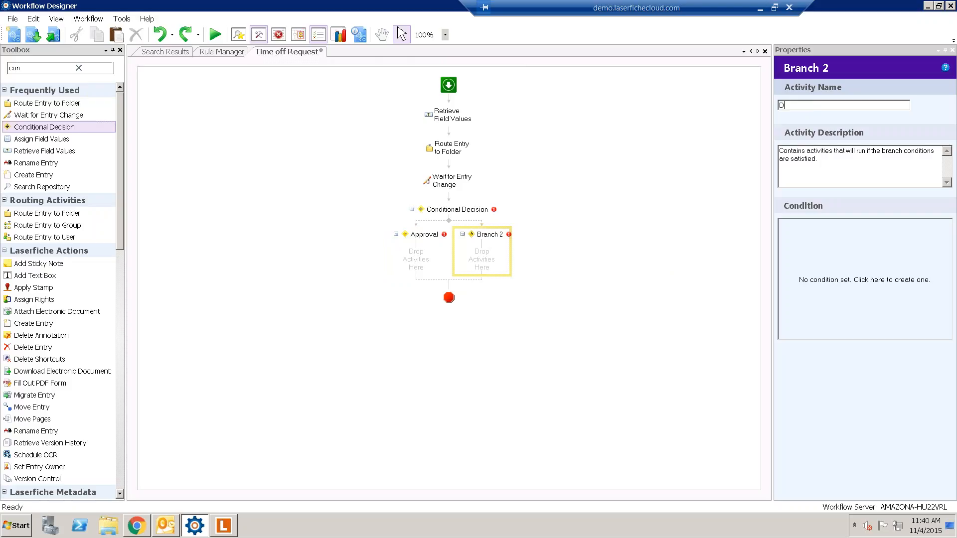
pyautogui.write('enied')
pyautogui.click(625, 261)
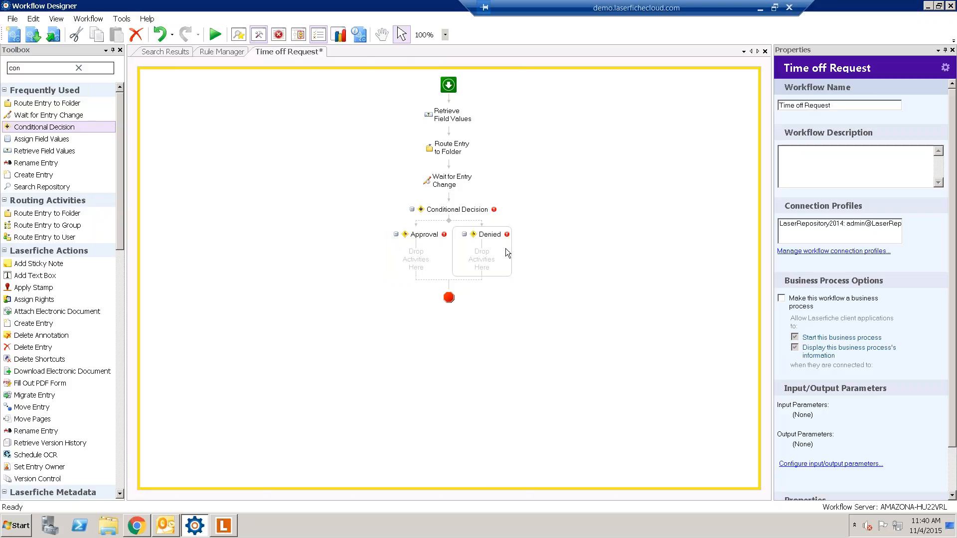
pyautogui.click(458, 210)
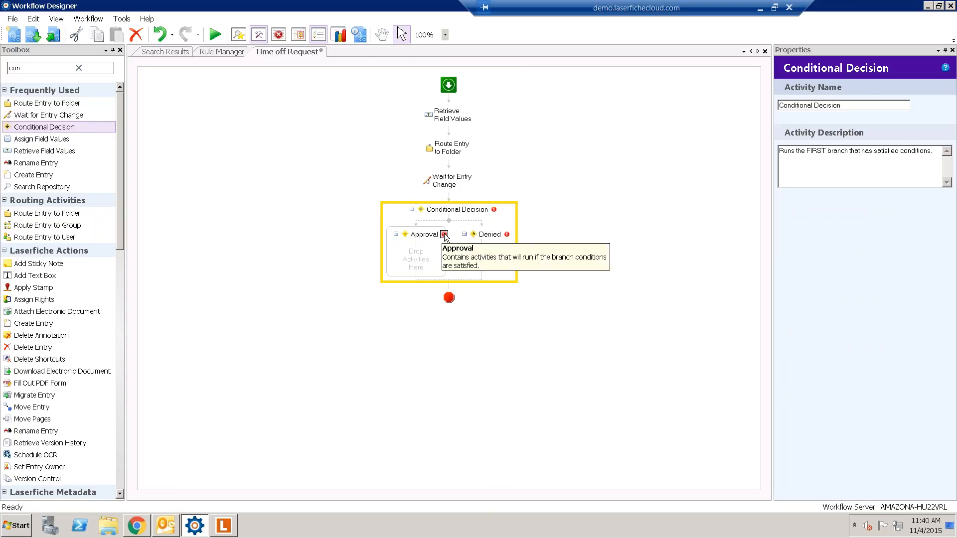
pyautogui.moveTo(444, 235)
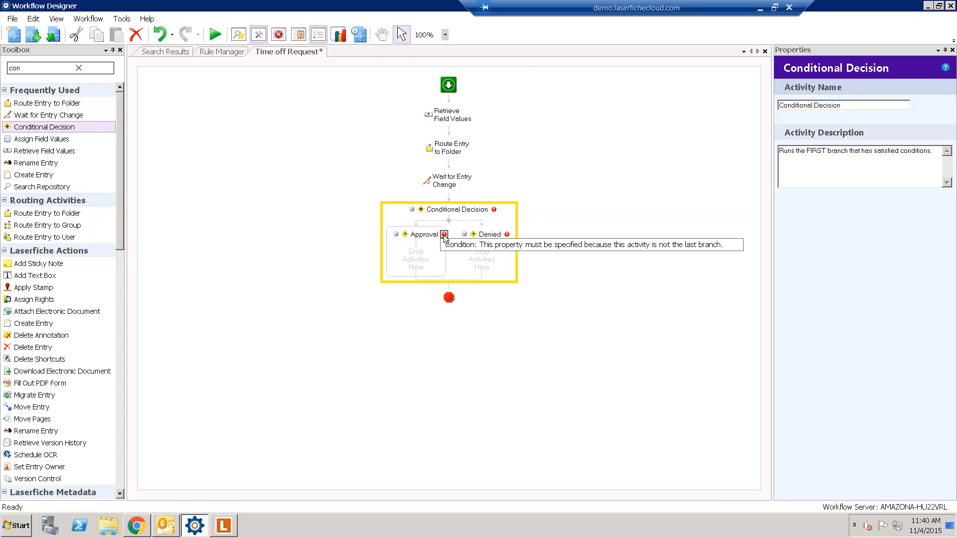
# - Give the Approval branch the condition HR Approval equals Approved
pyautogui.click(422, 247)
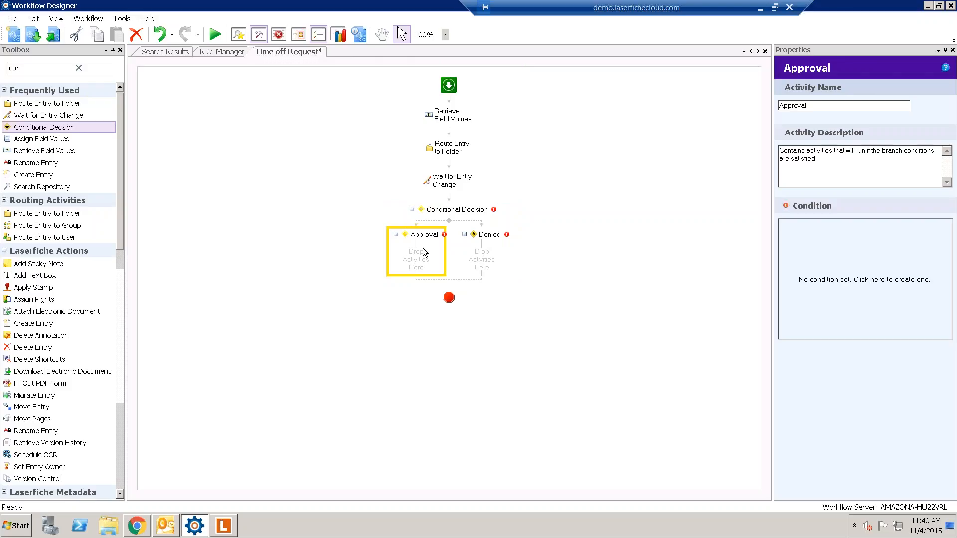
pyautogui.click(803, 264)
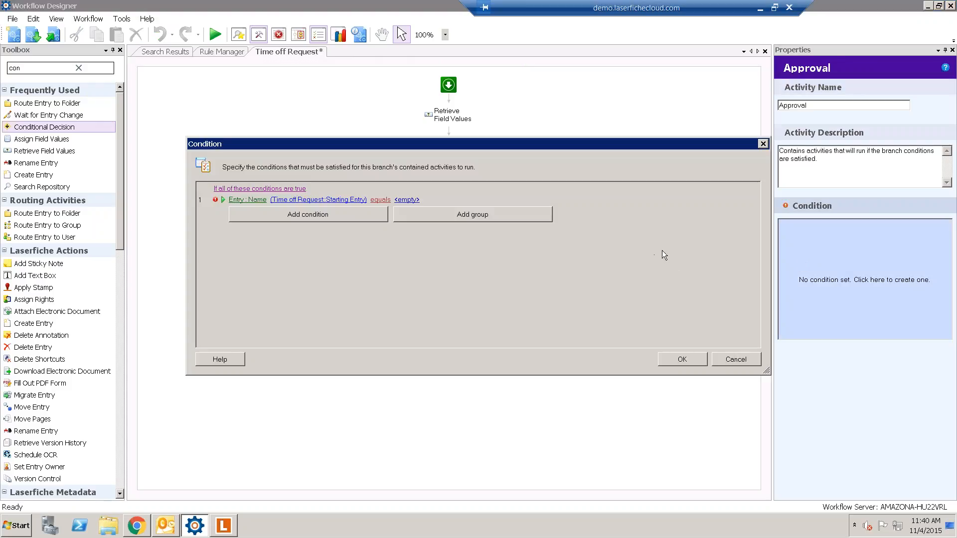
pyautogui.click(255, 200)
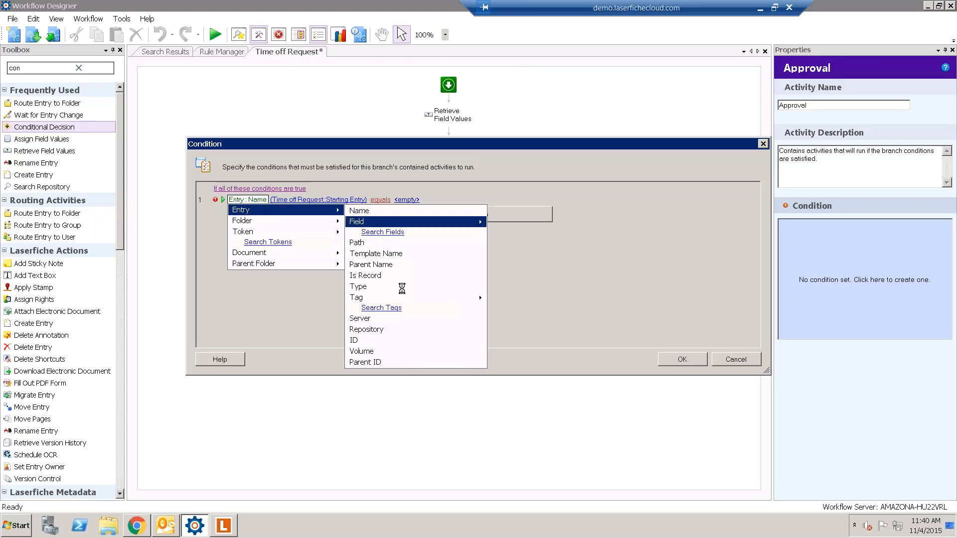
pyautogui.moveTo(425, 221)
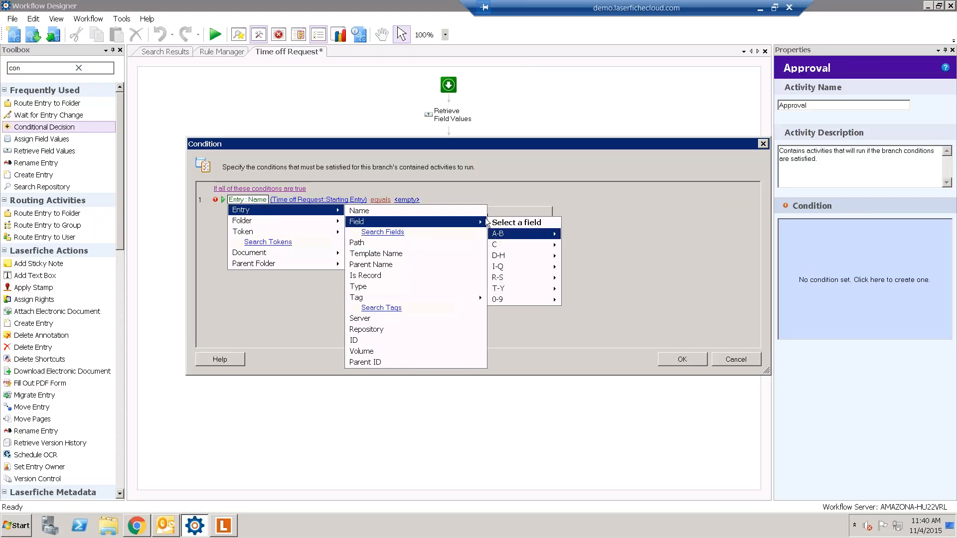
pyautogui.moveTo(498, 255)
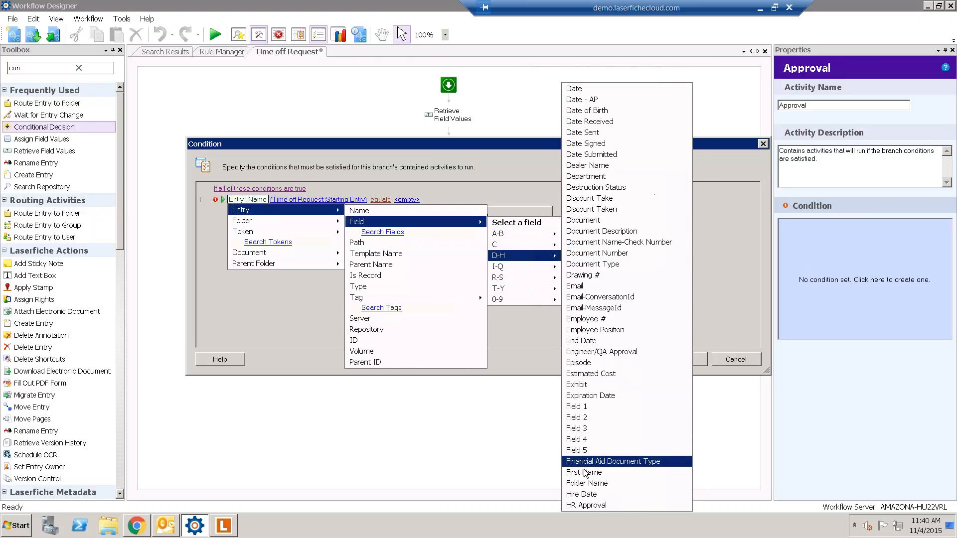
pyautogui.click(590, 506)
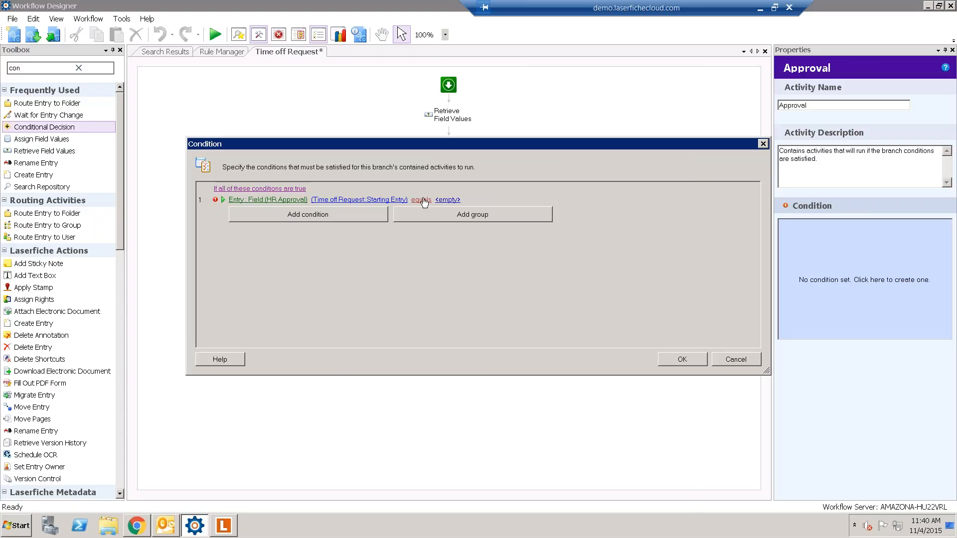
pyautogui.click(447, 200)
pyautogui.click(488, 200)
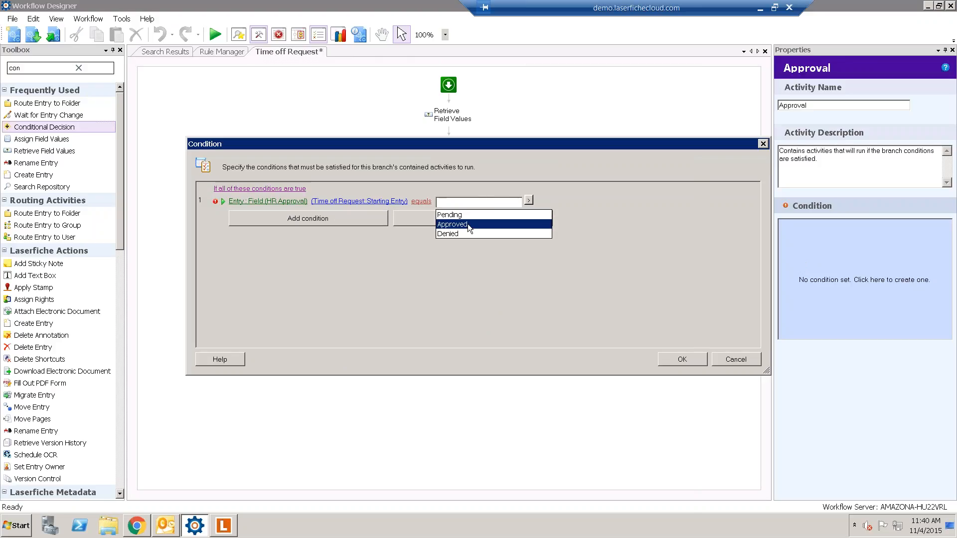
pyautogui.click(467, 224)
pyautogui.click(681, 359)
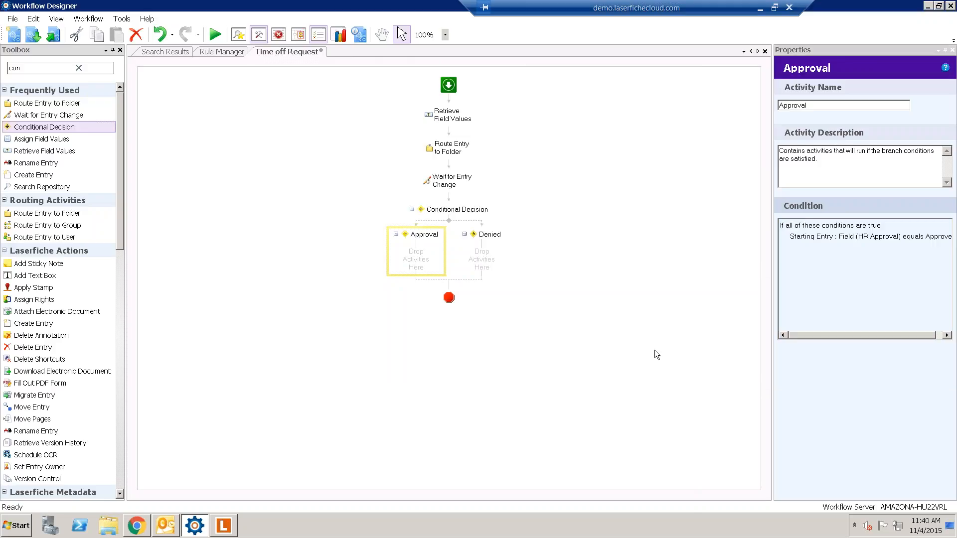
# - Give the Denied branch the condition HR Approval equals Denied
pyautogui.click(482, 244)
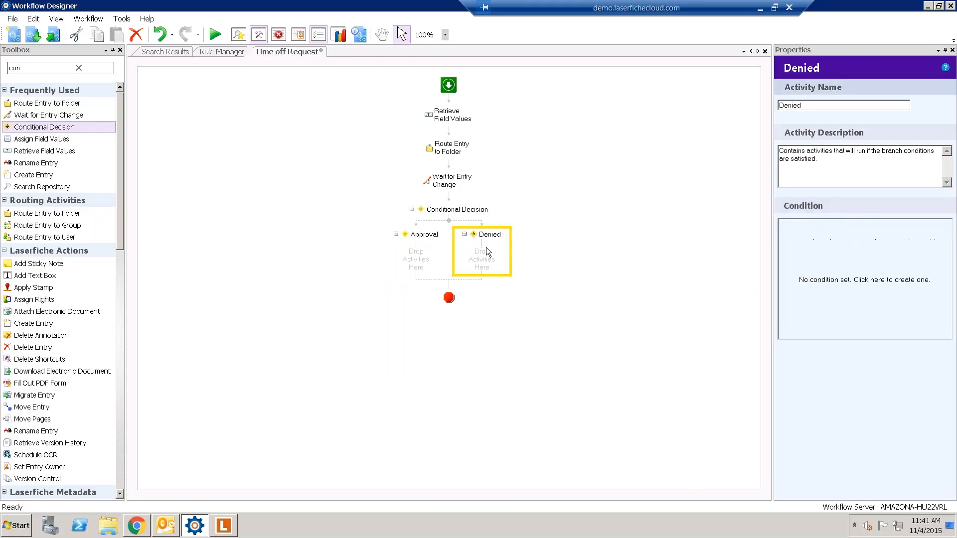
pyautogui.click(803, 259)
pyautogui.click(248, 199)
pyautogui.moveTo(289, 211)
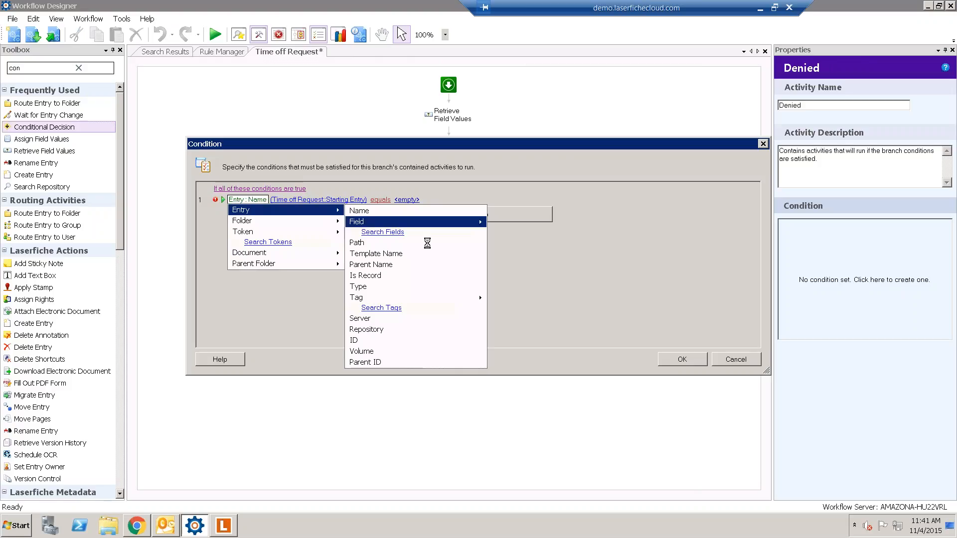
pyautogui.moveTo(413, 221)
pyautogui.moveTo(518, 256)
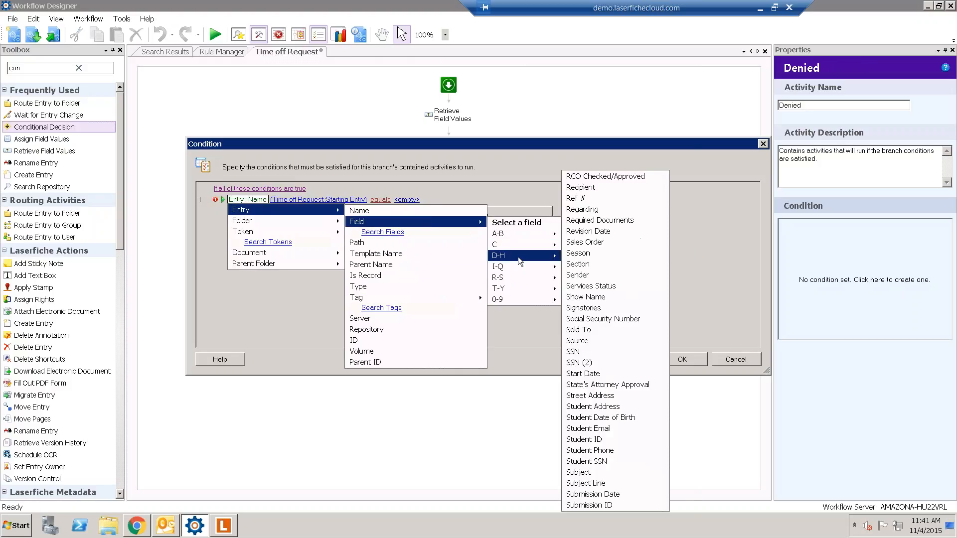
pyautogui.click(593, 505)
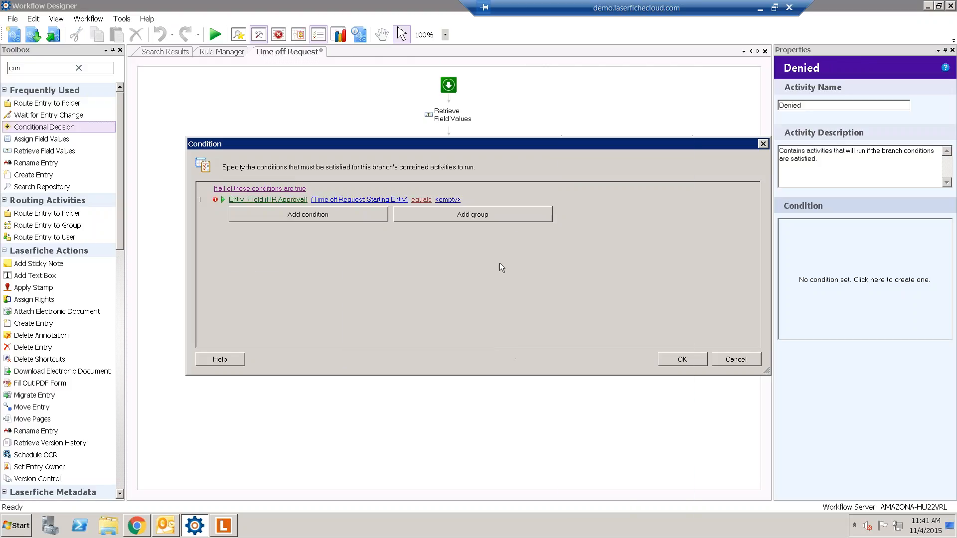
pyautogui.click(441, 200)
pyautogui.click(474, 235)
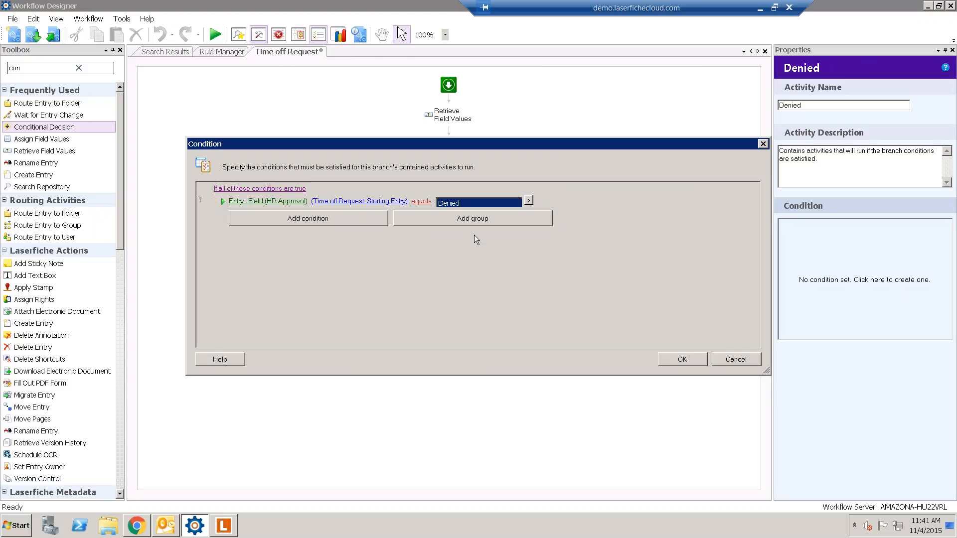
pyautogui.click(681, 359)
# - Add a Route Entry to Folder activity inside the Approval branch
pyautogui.click(621, 325)
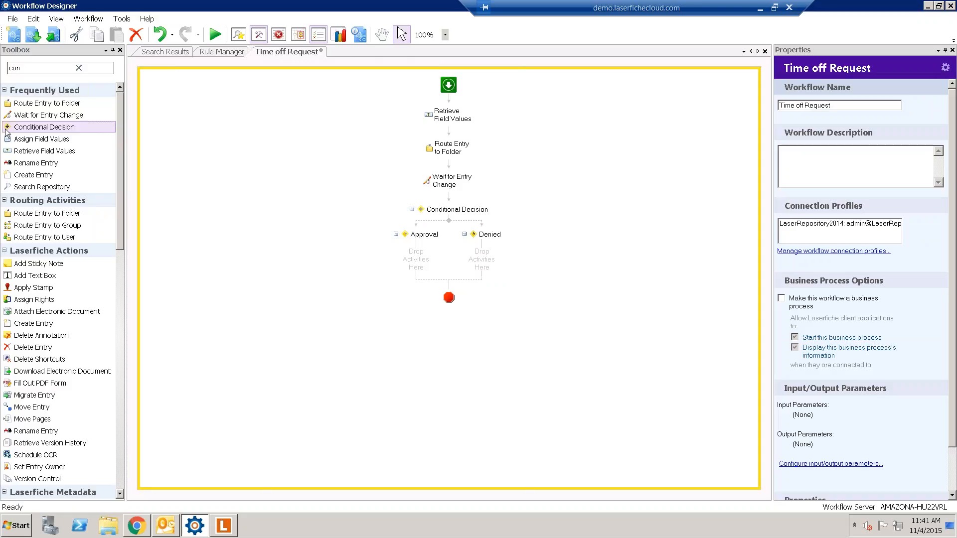
pyautogui.doubleClick(50, 70)
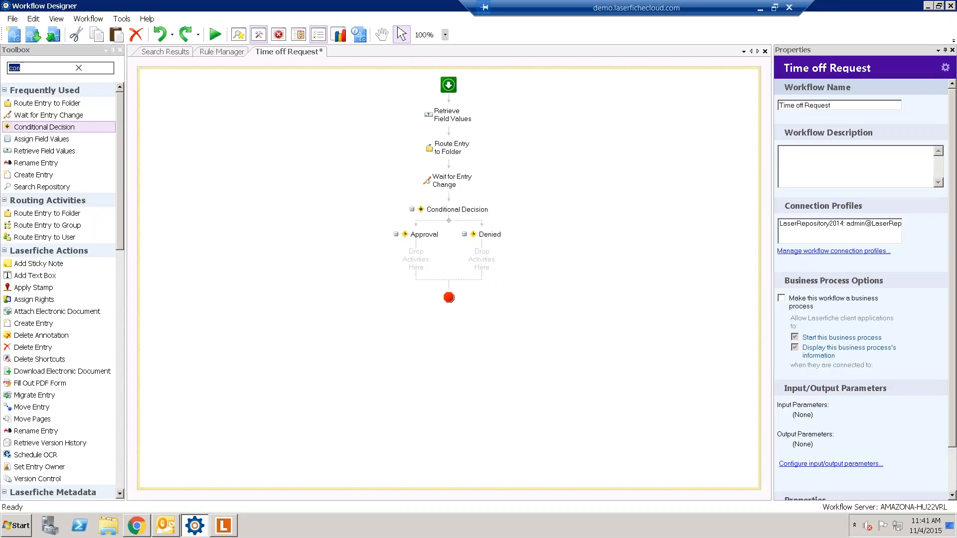
pyautogui.moveTo(47, 103); pyautogui.dragTo(418, 265)
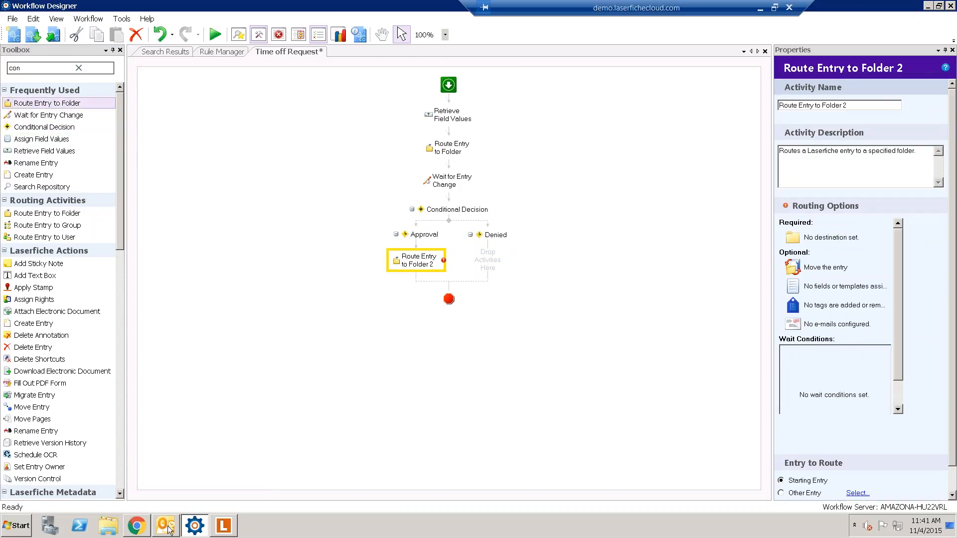
pyautogui.click(229, 526)
# - Check the Approved and Denied subfolders under 3. HR > Time Request Off, then minimize the client
pyautogui.click(49, 474)
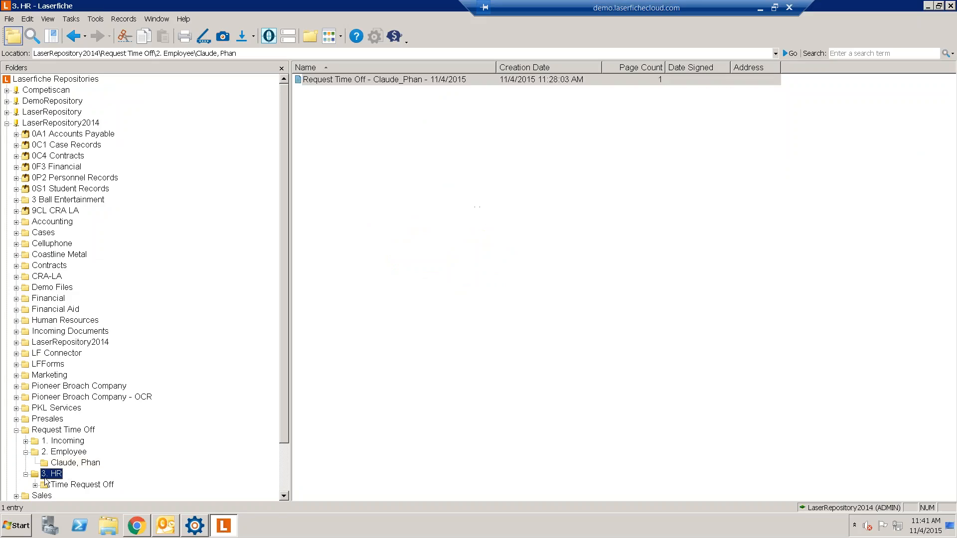
pyautogui.doubleClick(318, 81)
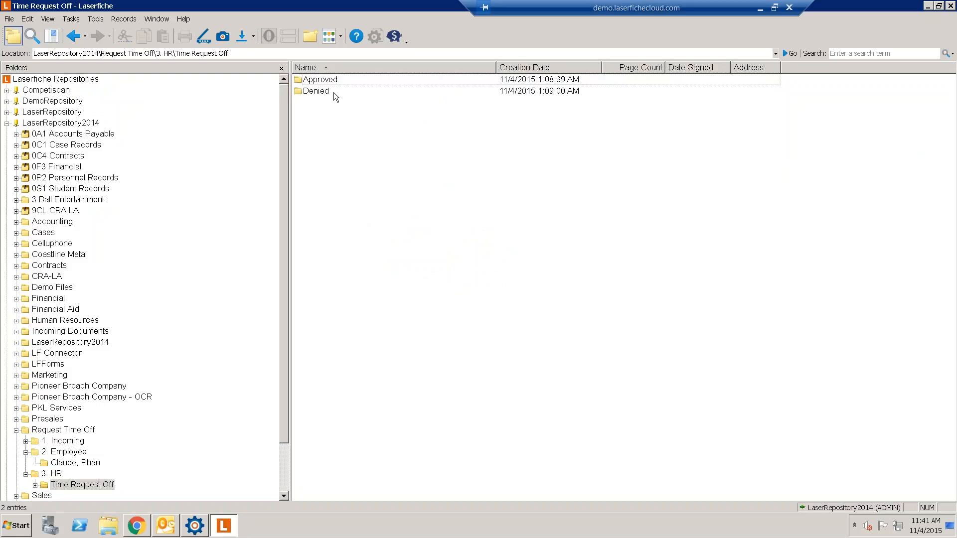
pyautogui.moveTo(473, 129); pyautogui.dragTo(691, 371)
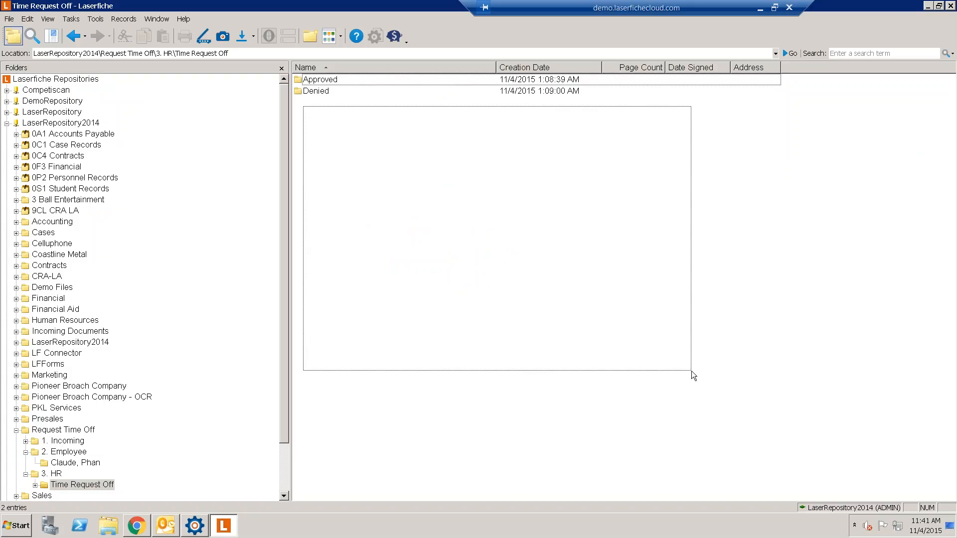
pyautogui.moveTo(692, 371); pyautogui.dragTo(692, 371)
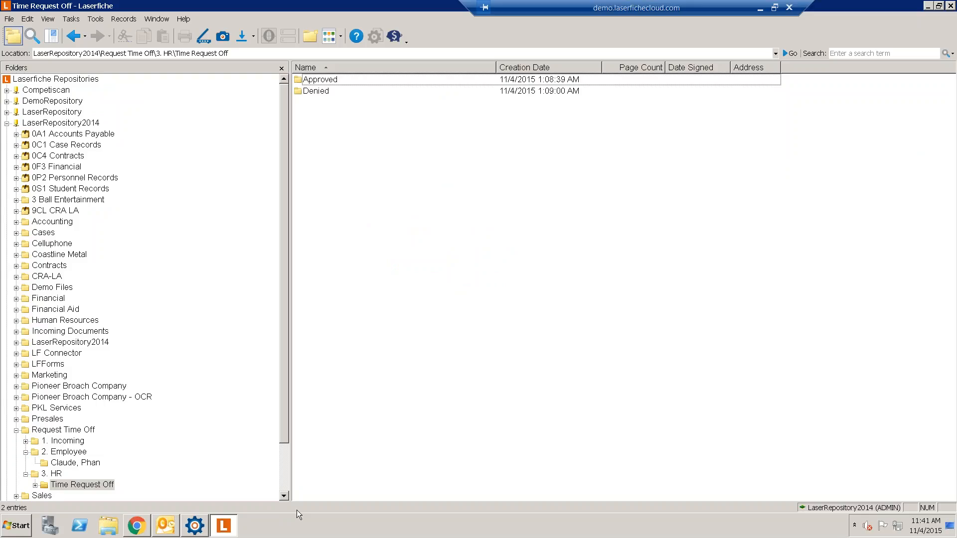
pyautogui.click(237, 522)
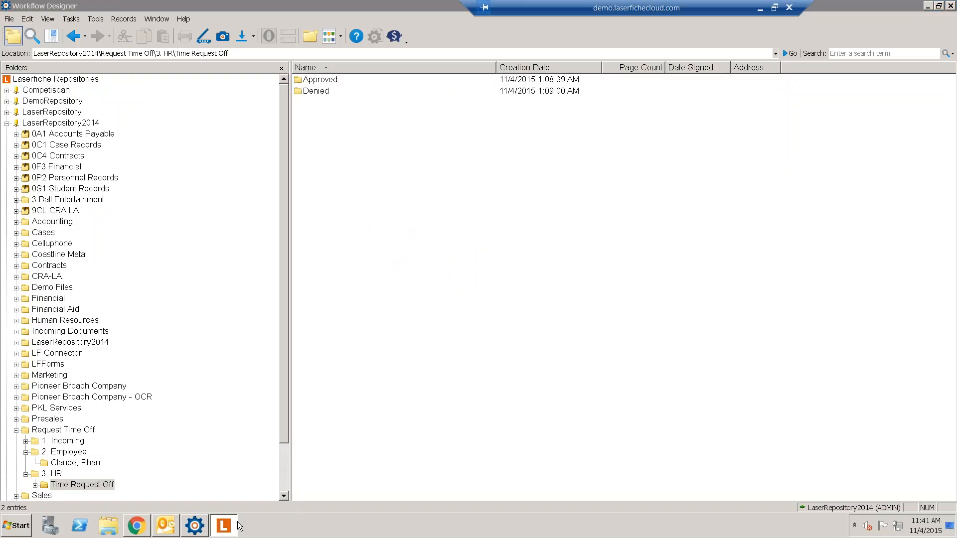
# - Set Route Entry to Folder 2's destination to \Request Time Off\3. HR\Time Request Off\Approved
pyautogui.click(825, 240)
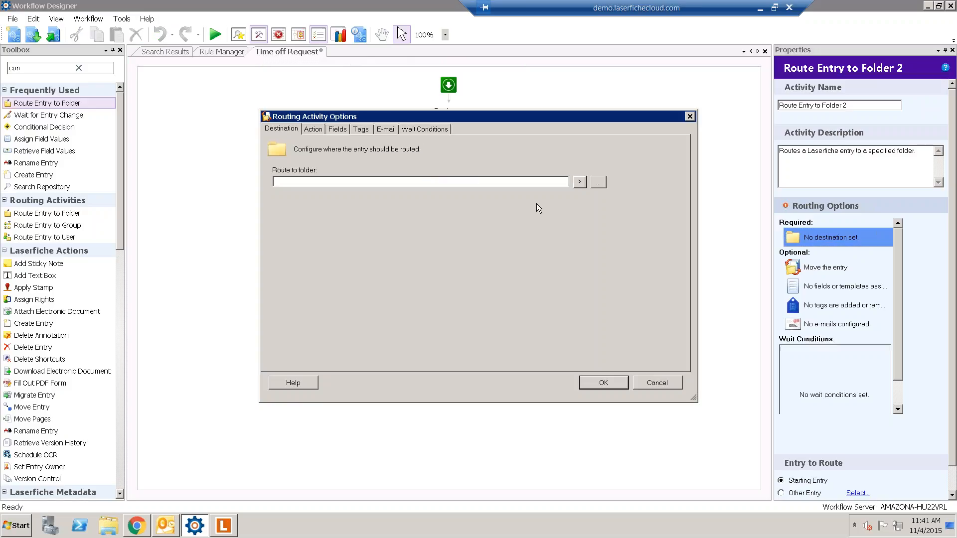
pyautogui.click(599, 182)
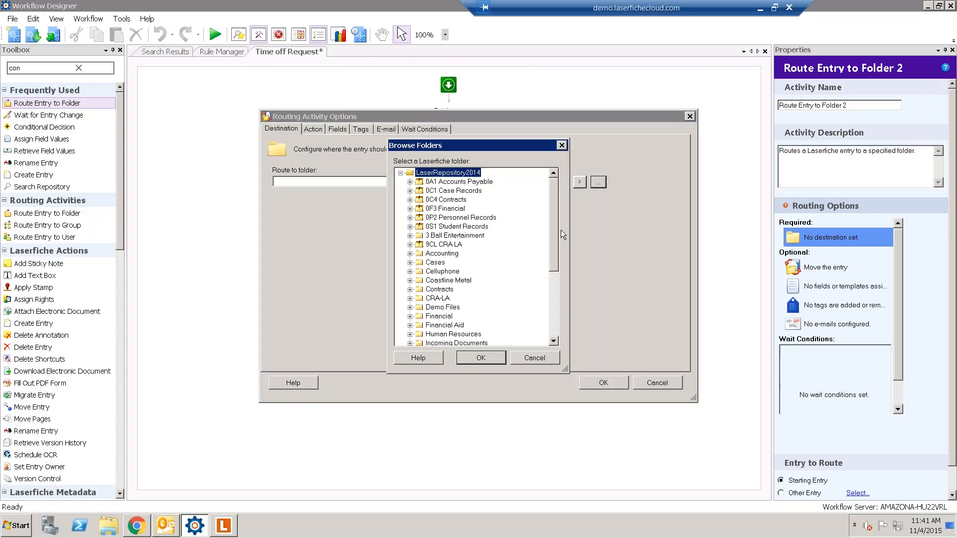
pyautogui.scroll(-4, 561, 229)
pyautogui.click(410, 307)
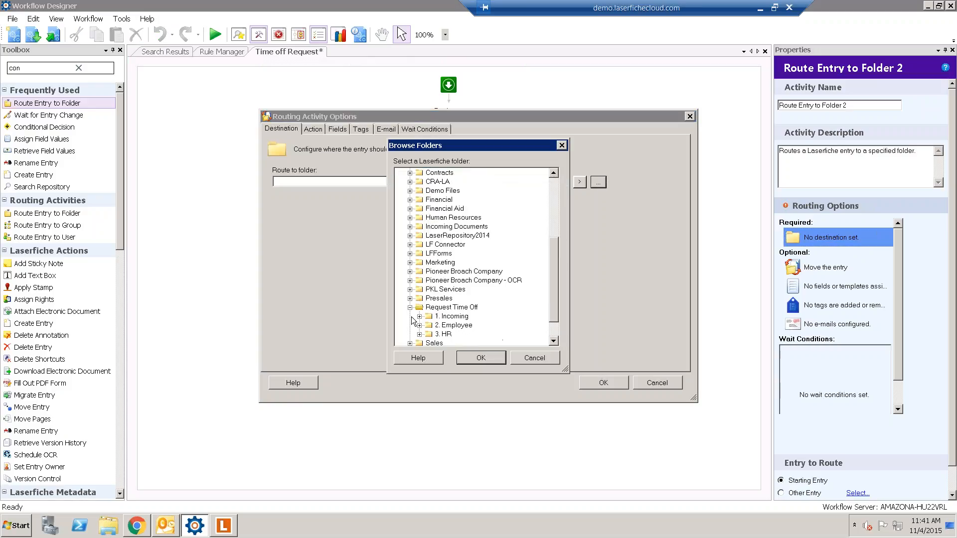
pyautogui.click(419, 334)
pyautogui.doubleClick(455, 334)
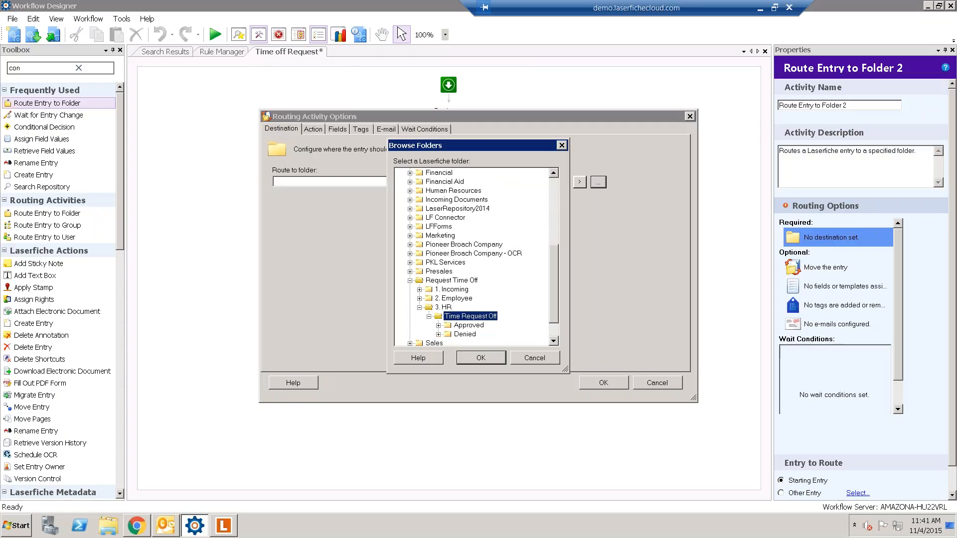
pyautogui.click(457, 327)
pyautogui.click(481, 359)
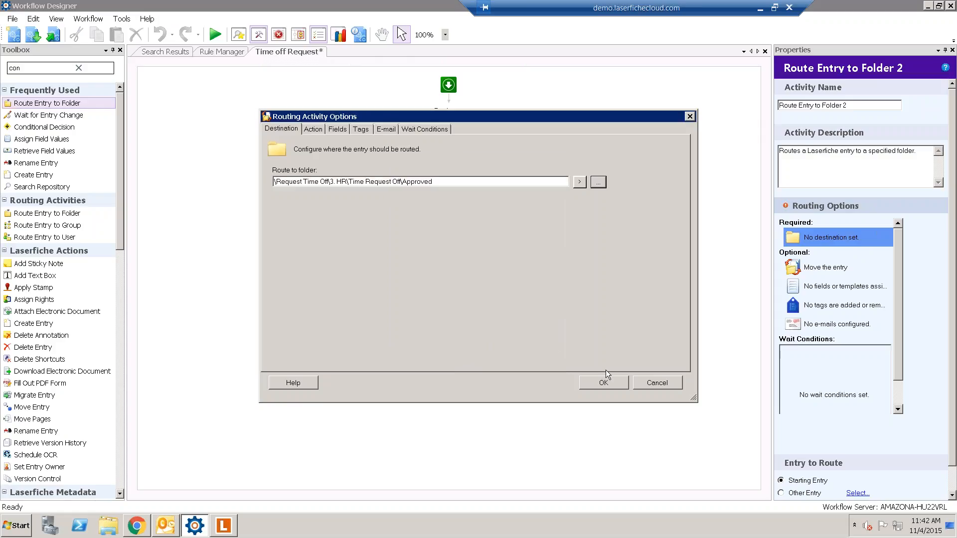
pyautogui.click(608, 383)
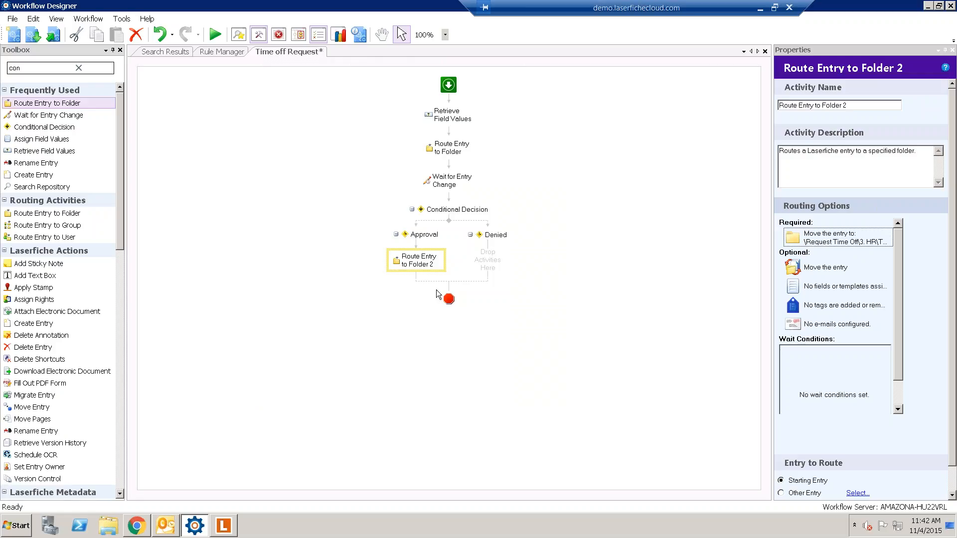
pyautogui.click(501, 236)
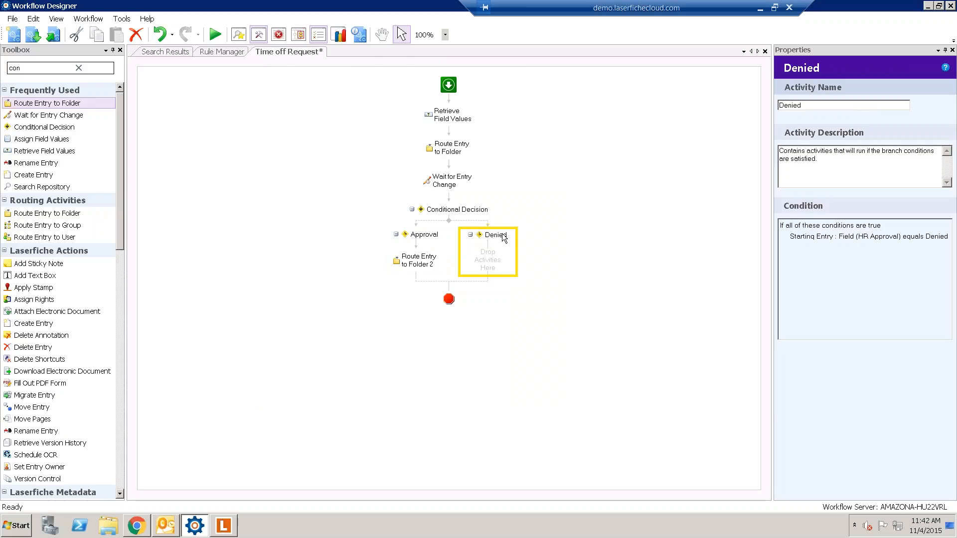
# - Copy the Approval branch's routing activity and paste it into the Denied branch
pyautogui.click(418, 263)
pyautogui.rightClick(406, 257)
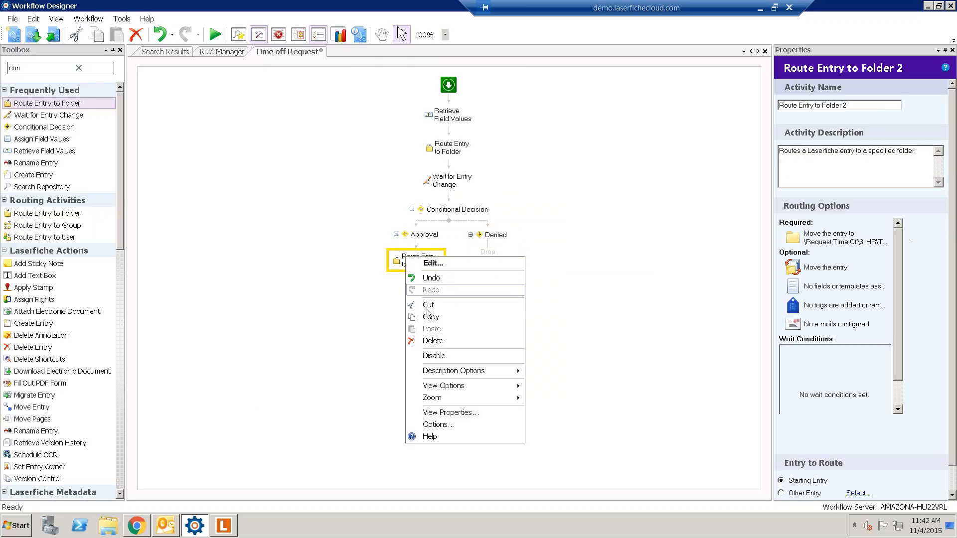
pyautogui.click(429, 317)
pyautogui.rightClick(483, 262)
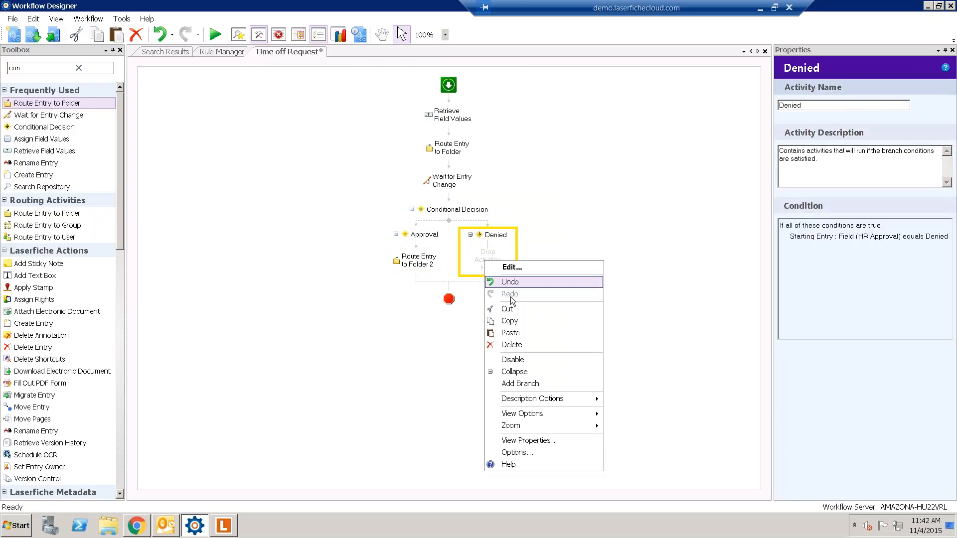
pyautogui.click(510, 333)
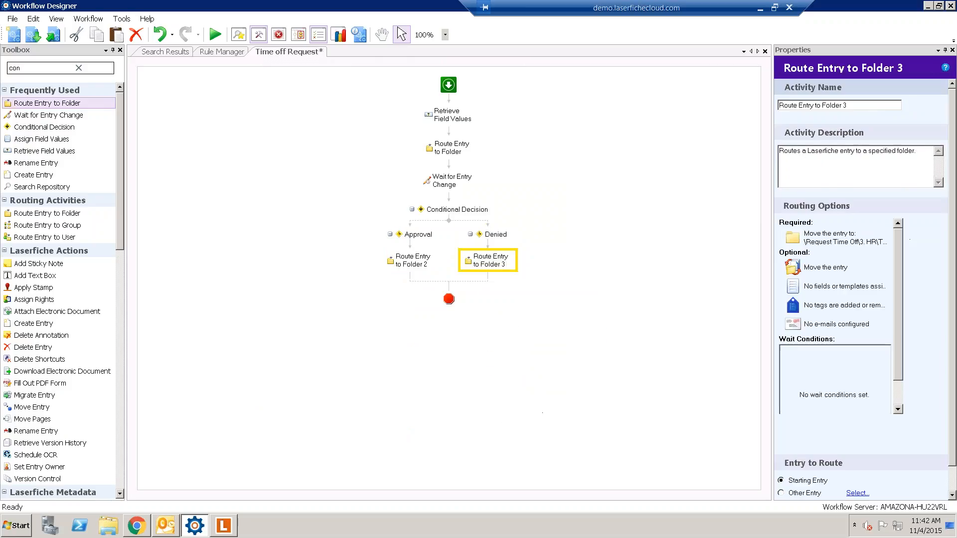
# - Change the pasted activity's destination to the Time Request Off\Denied folder
pyautogui.doubleClick(834, 235)
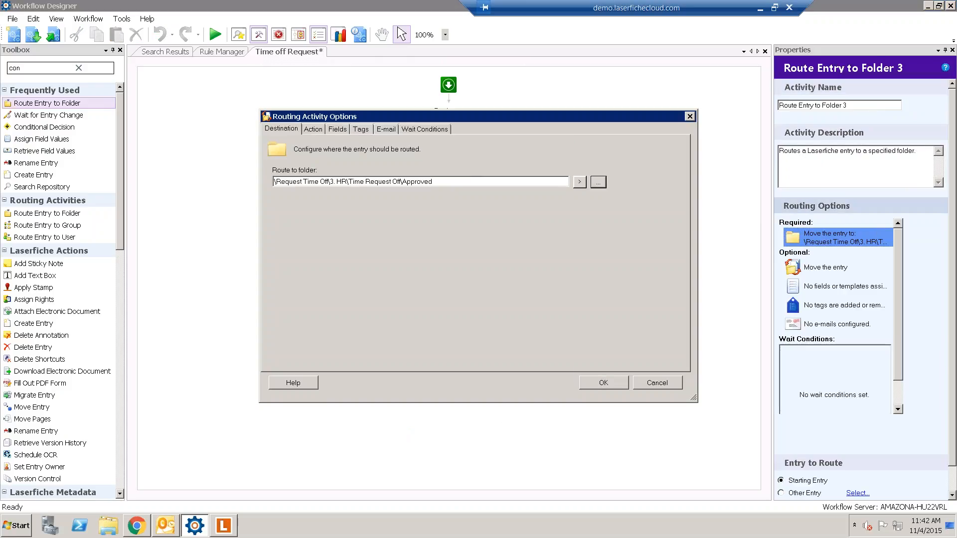
pyautogui.click(598, 182)
pyautogui.click(465, 335)
pyautogui.click(483, 362)
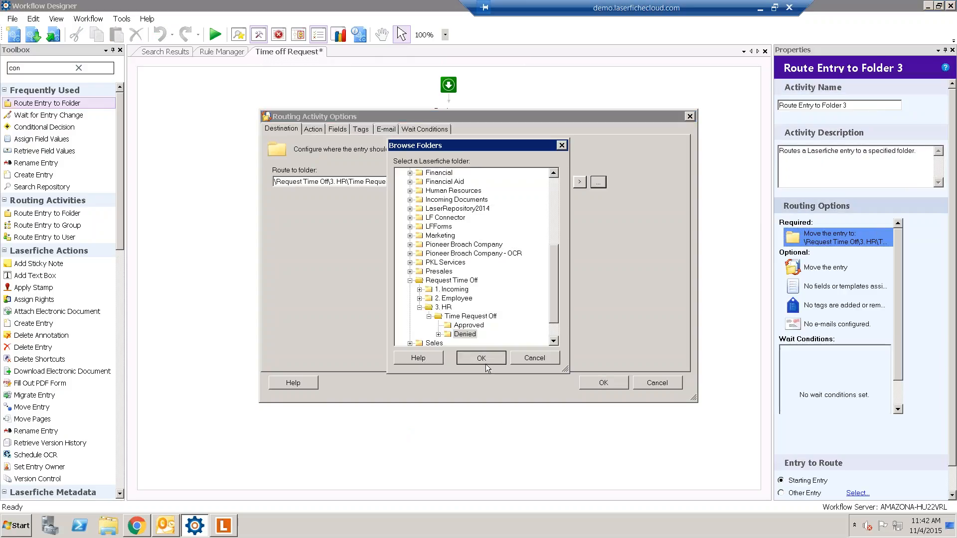
pyautogui.click(594, 383)
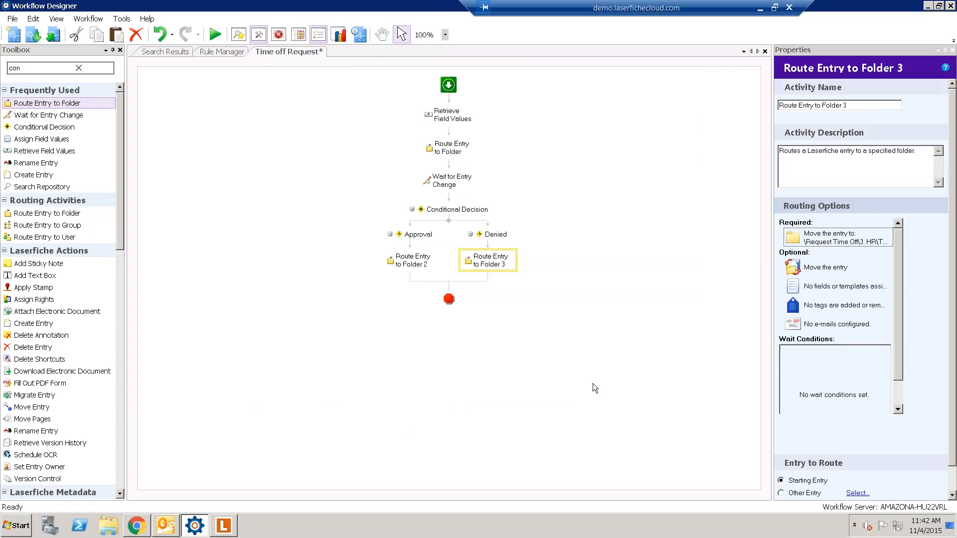
# - Make the routing activity route Other Entry: Route Entry to Folder's Routed Entry
pyautogui.scroll(-2, 883, 450)
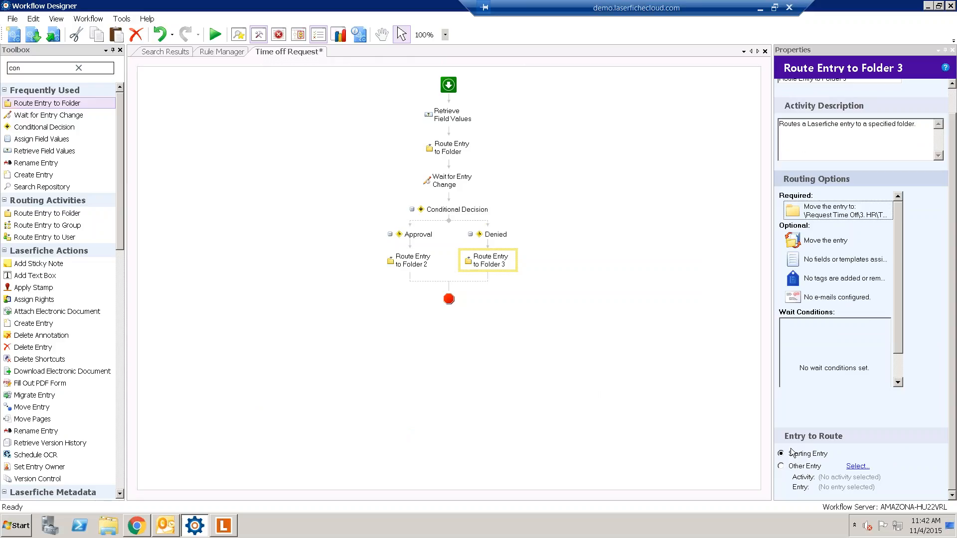
pyautogui.click(808, 470)
pyautogui.click(857, 466)
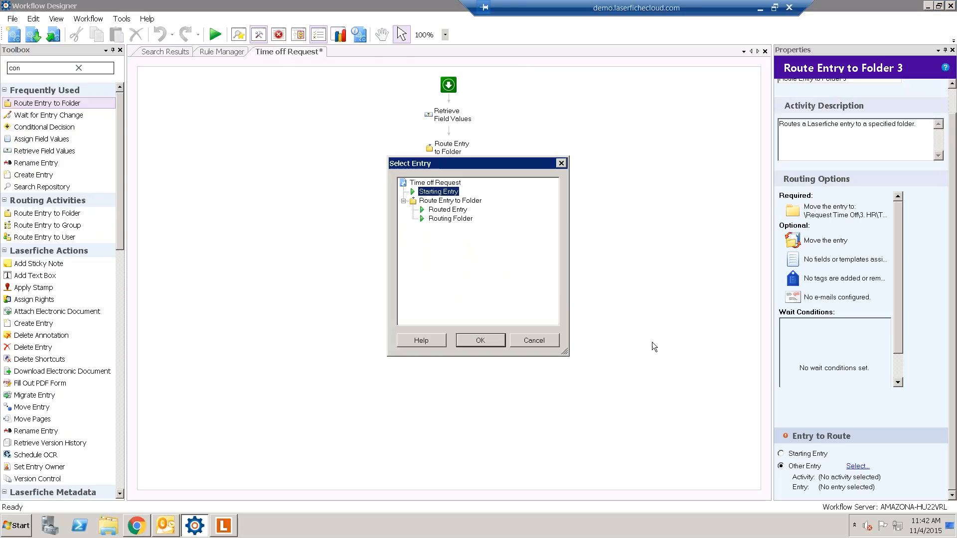
pyautogui.click(444, 210)
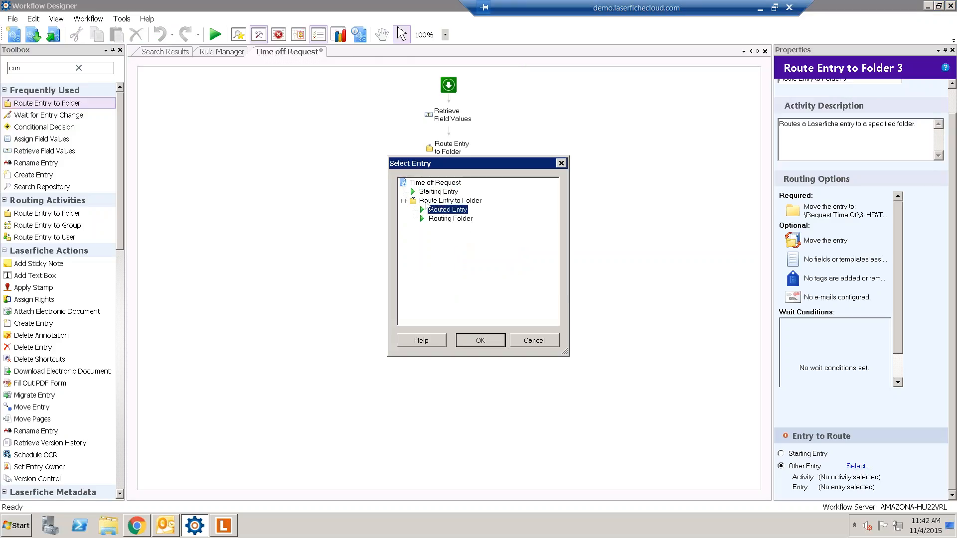
pyautogui.moveTo(475, 164); pyautogui.dragTo(575, 165)
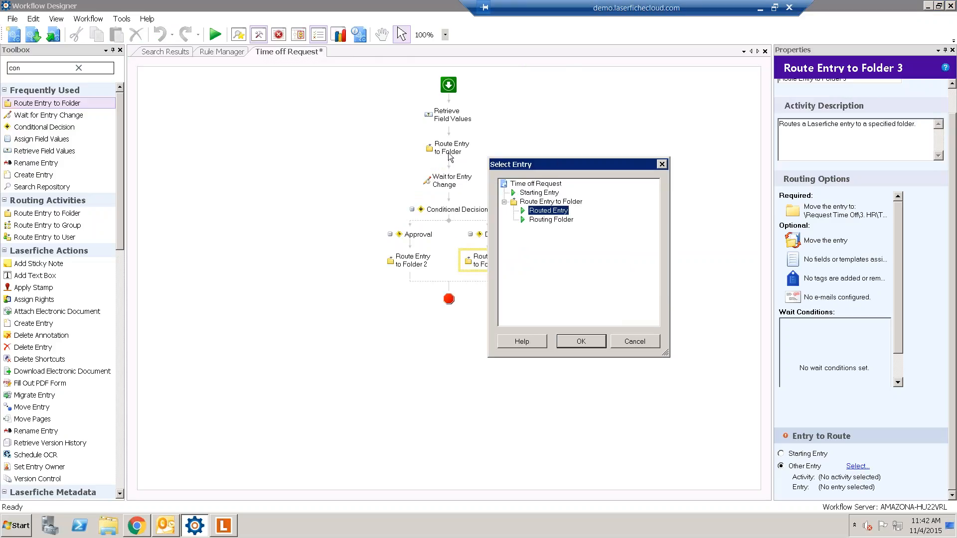
pyautogui.click(581, 342)
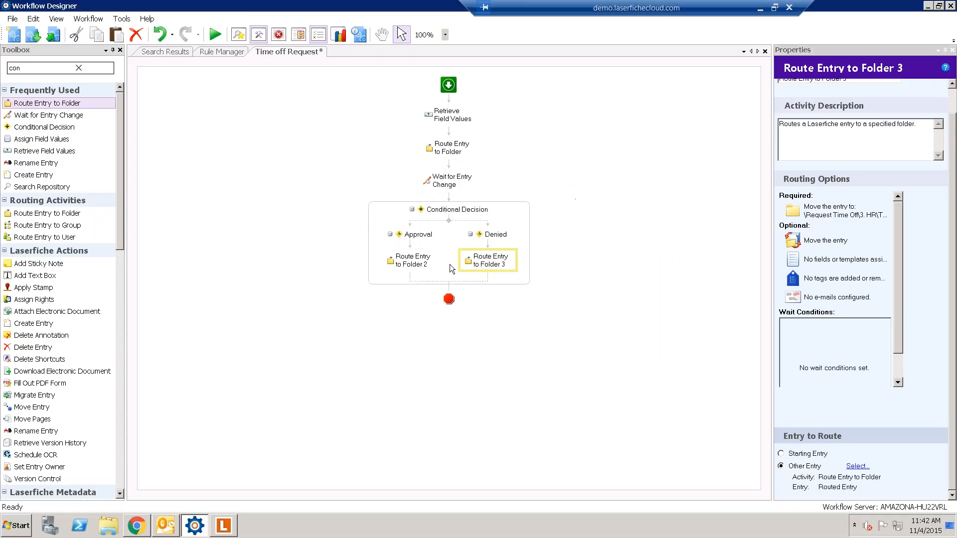
# - Review which entry the Approval branch's routing activity routes
pyautogui.click(413, 260)
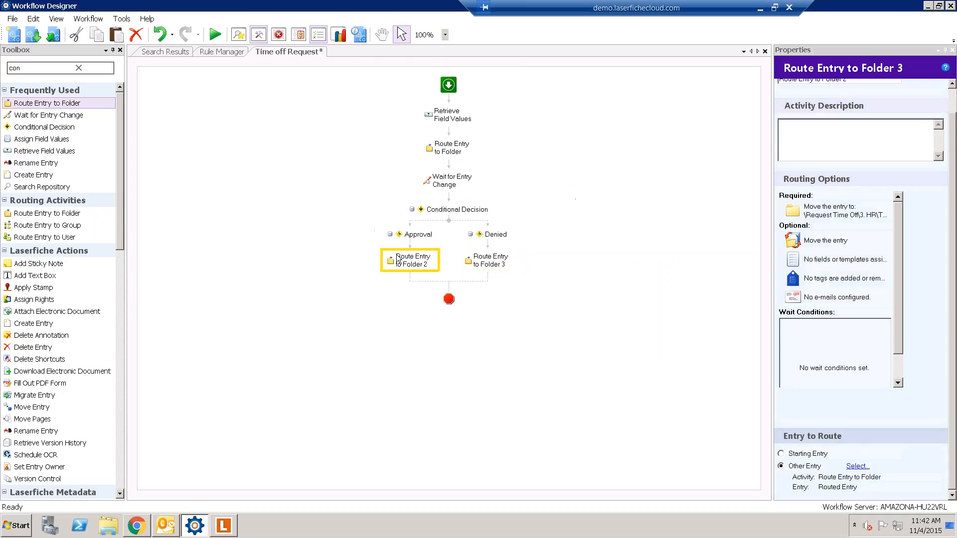
pyautogui.click(856, 467)
pyautogui.click(481, 340)
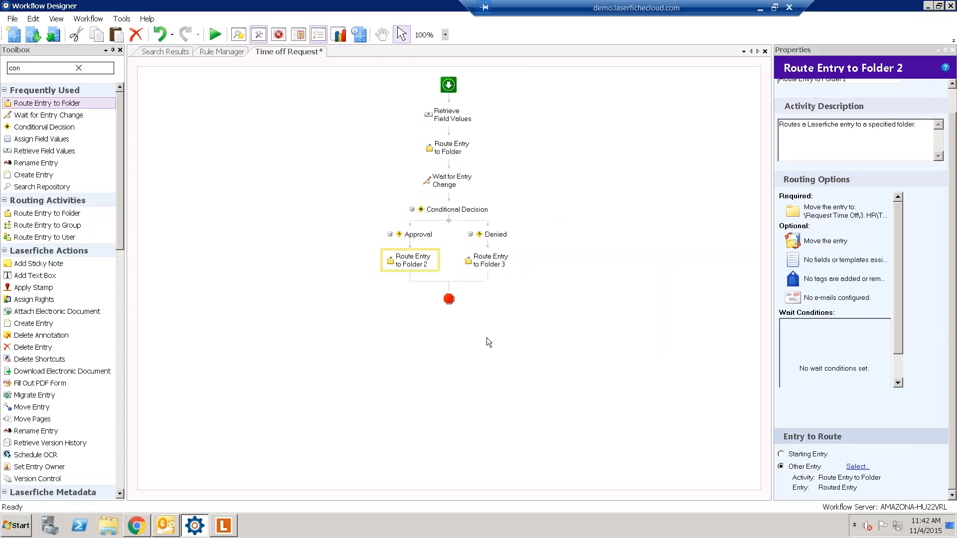
pyautogui.click(557, 327)
pyautogui.click(414, 263)
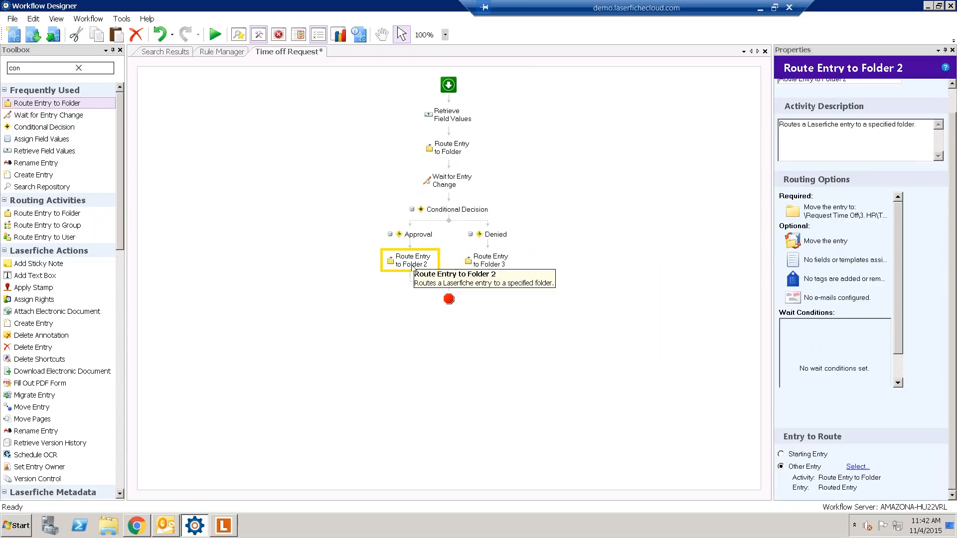
pyautogui.click(209, 145)
pyautogui.click(77, 69)
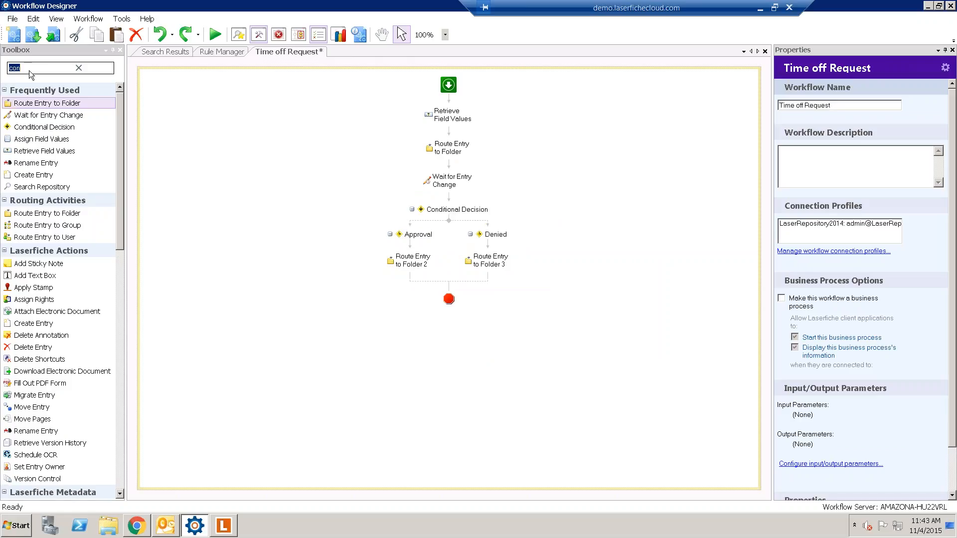
# - Add an E-mail activity below the Approval routing step, addressed to the retrieved Email value
pyautogui.write('email')
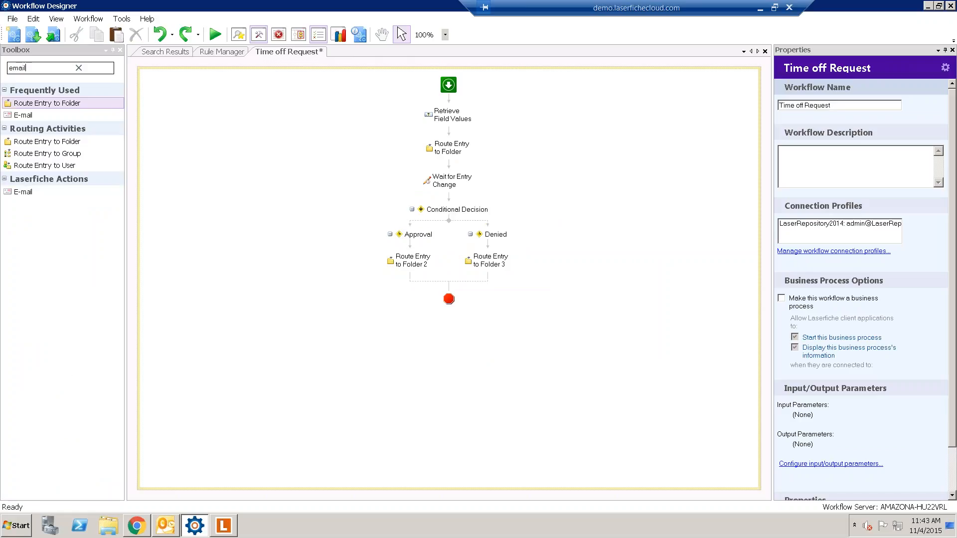
pyautogui.moveTo(20, 117); pyautogui.dragTo(423, 282)
pyautogui.click(831, 223)
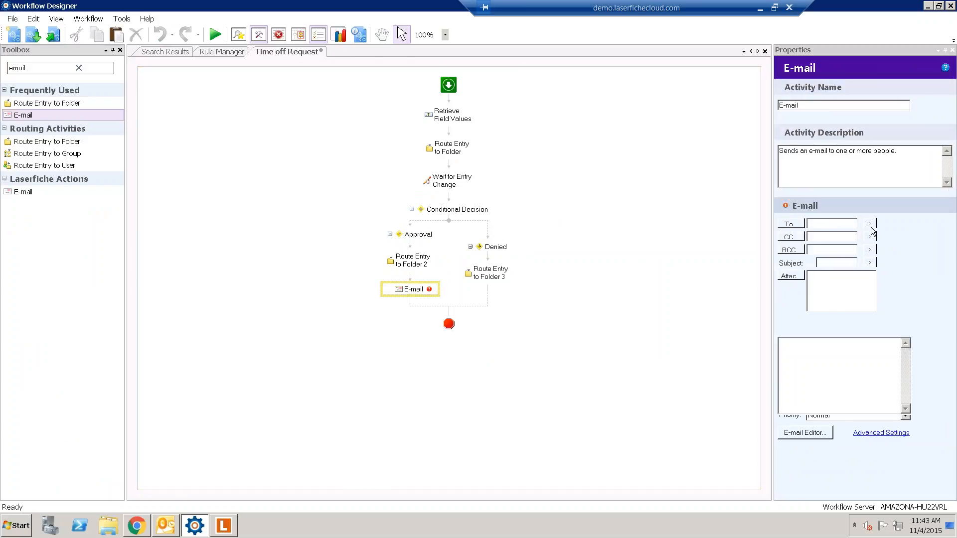
pyautogui.click(869, 224)
pyautogui.moveTo(893, 262)
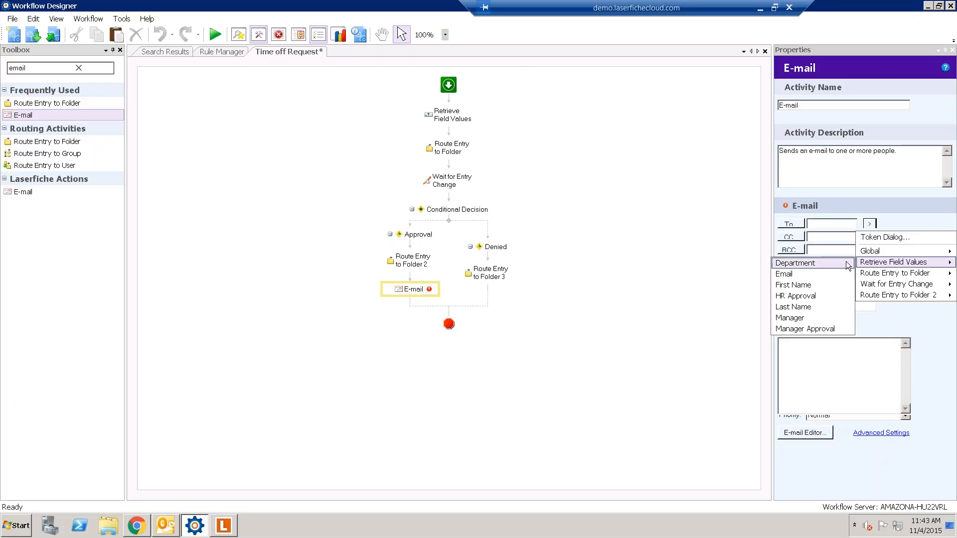
pyautogui.click(812, 275)
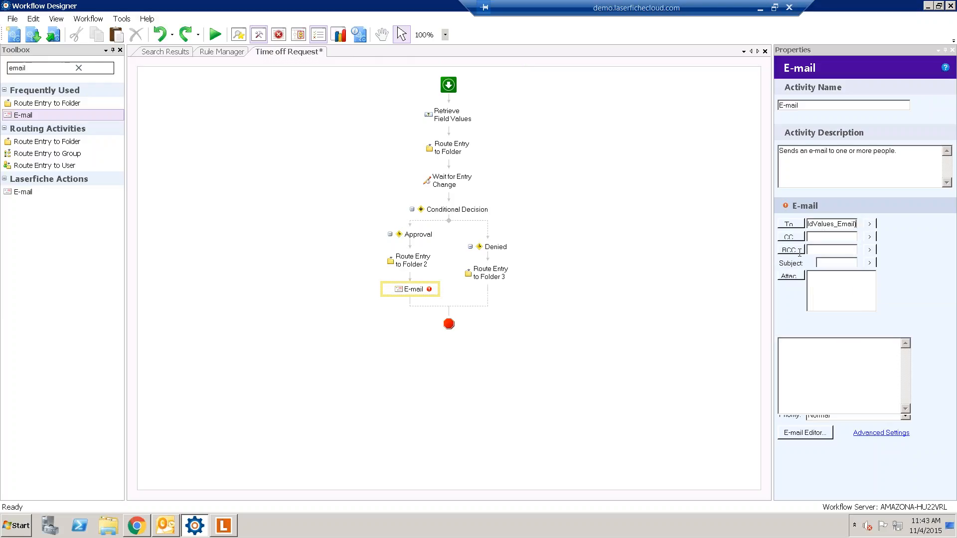
pyautogui.moveTo(771, 267); pyautogui.dragTo(671, 265)
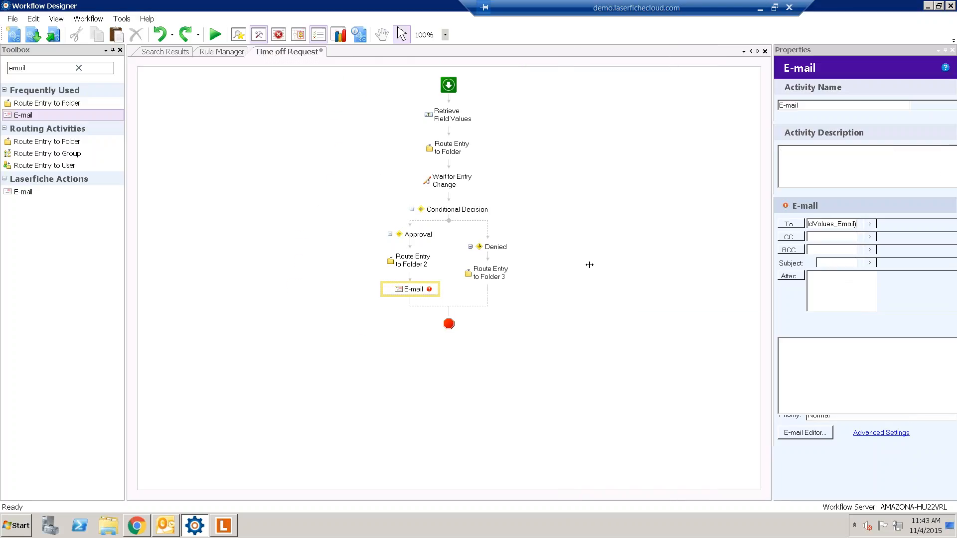
pyautogui.click(630, 345)
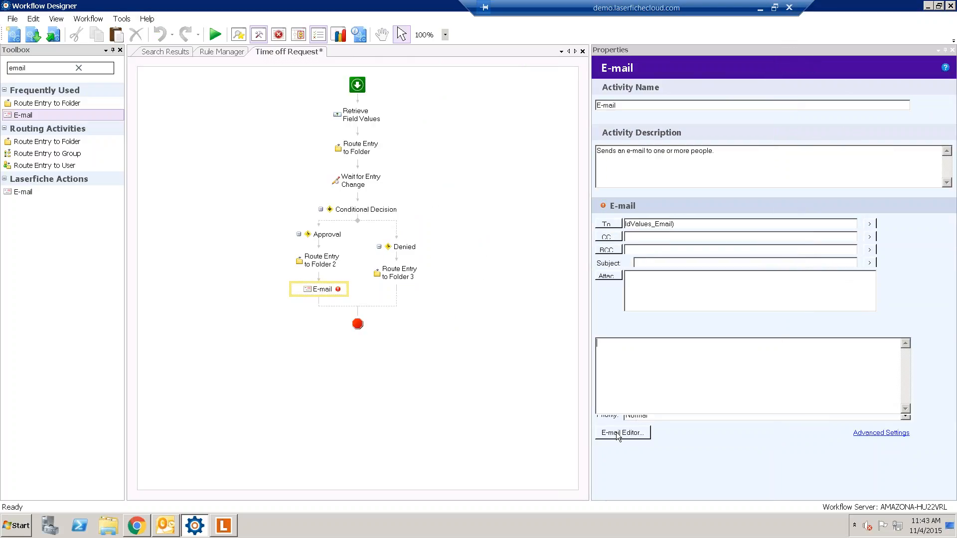
# - In the E-mail Editor, write 'Hello' with the First Name token and 'request for time off between'
pyautogui.click(618, 434)
pyautogui.click(367, 186)
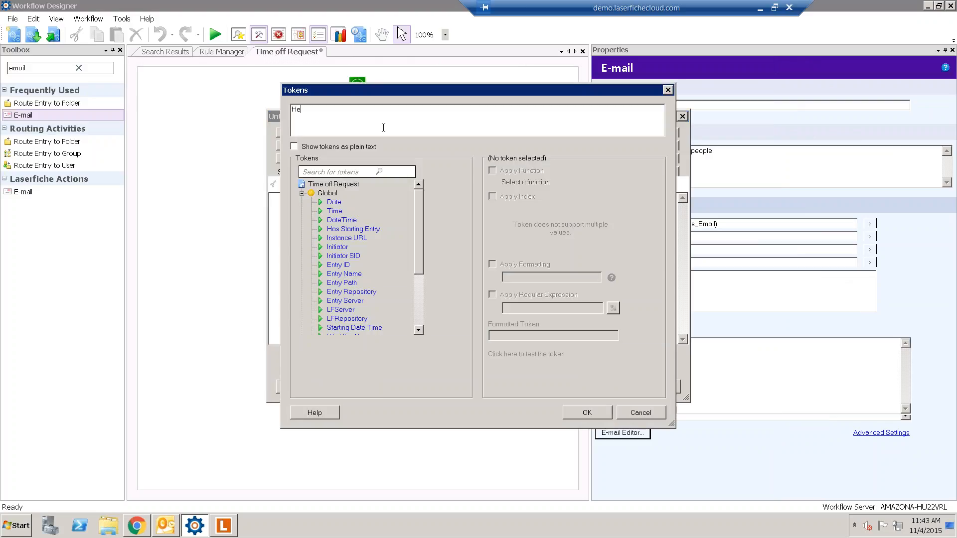
pyautogui.click(301, 194)
pyautogui.click(301, 201)
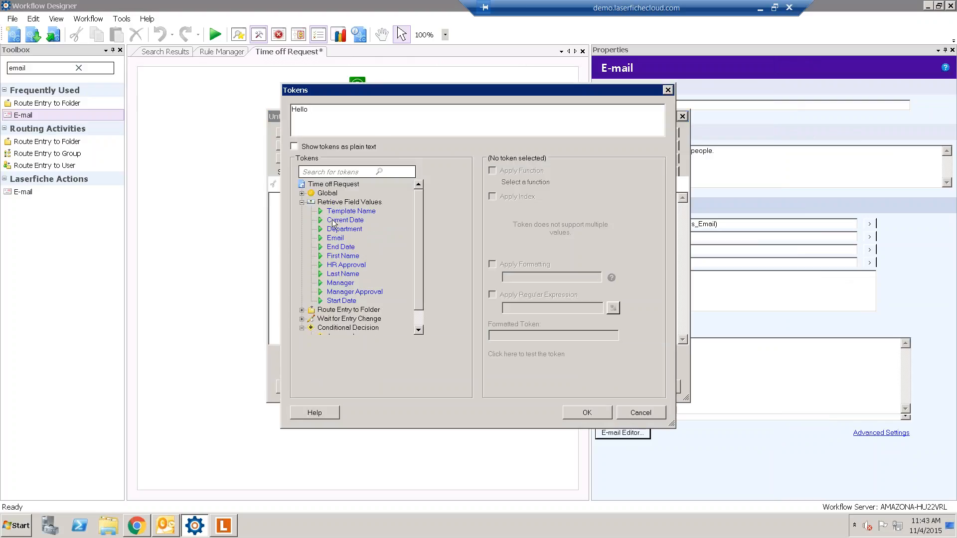
pyautogui.doubleClick(343, 256)
pyautogui.press('BackSpace')
pyautogui.press('BackSpace')
pyautogui.press('BackSpace')
pyautogui.write('reques')
pyautogui.write('t for time of')
pyautogui.write('f du')
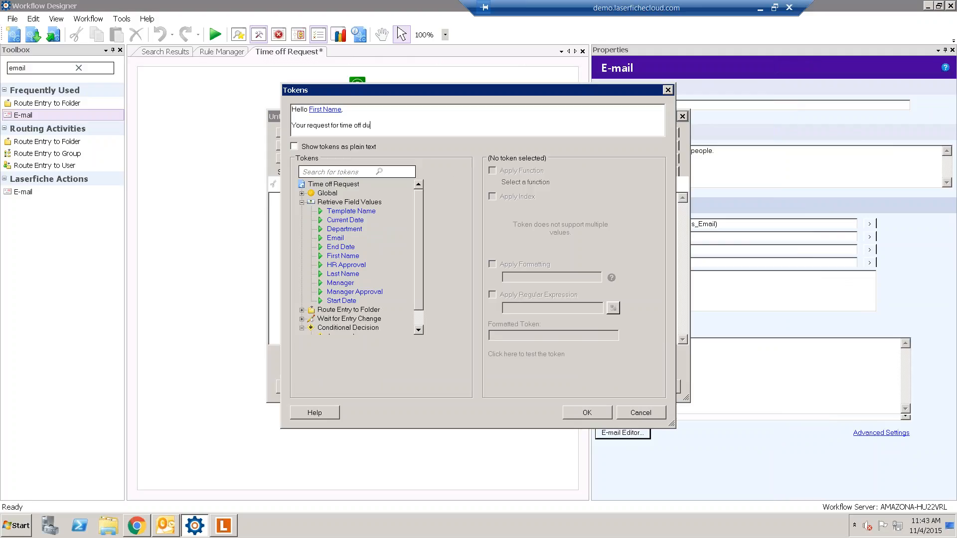
pyautogui.write('ring')
pyautogui.press('BackSpace')
pyautogui.press('BackSpace')
pyautogui.press('BackSpace')
pyautogui.press('BackSpace')
pyautogui.press('BackSpace')
pyautogui.press('BackSpace')
pyautogui.write('between')
# - Insert the Start Date–End Date tokens and end with 'has been approved. See attached'
pyautogui.doubleClick(342, 300)
pyautogui.click(440, 130)
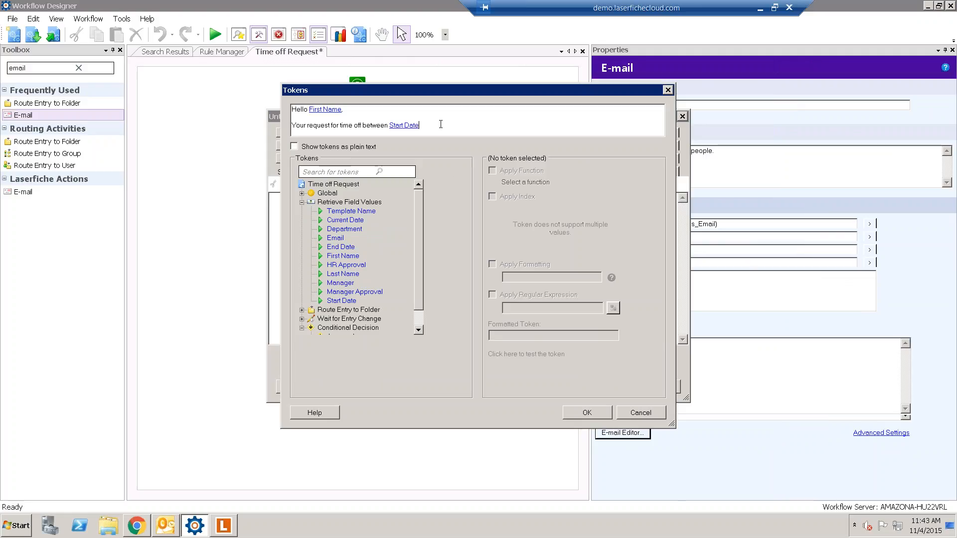
pyautogui.write('-')
pyautogui.doubleClick(341, 247)
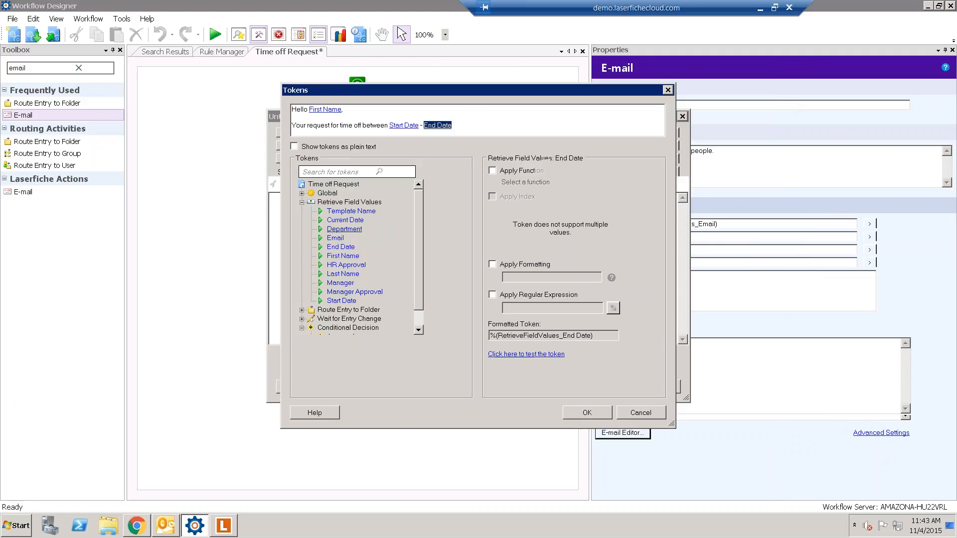
pyautogui.click(495, 126)
pyautogui.write('has be')
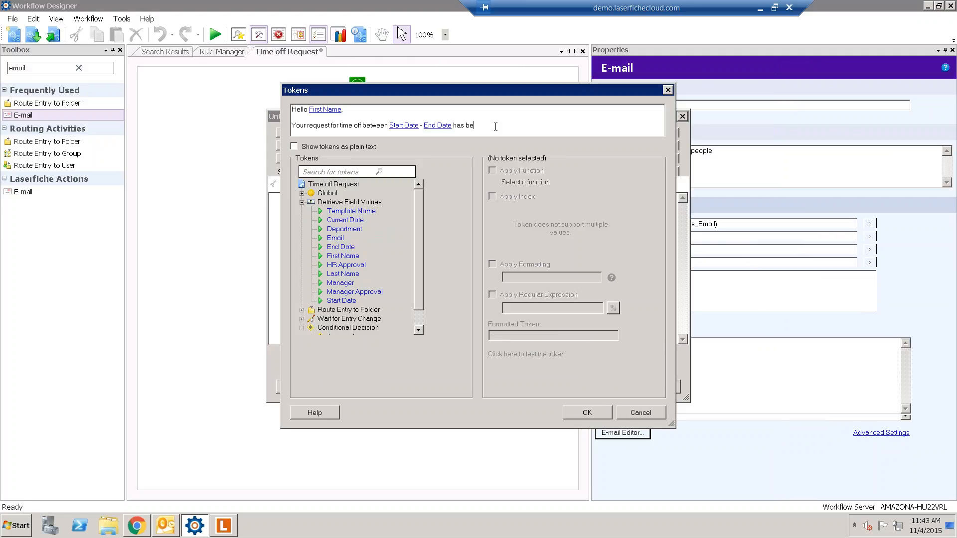
pyautogui.write('en Approv')
pyautogui.press('BackSpace')
pyautogui.press('BackSpace')
pyautogui.press('BackSpace')
pyautogui.press('BackSpace')
pyautogui.press('BackSpace')
pyautogui.press('BackSpace')
pyautogui.write('Approve. See Attched')
# - Add the Starting Entry as an e-mail attachment, set to attach a full copy
pyautogui.click(608, 414)
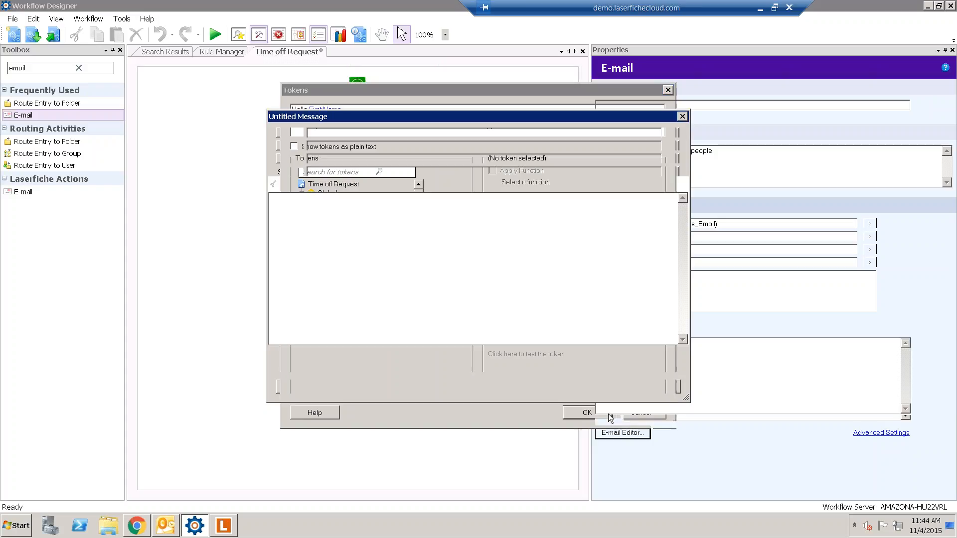
pyautogui.click(455, 174)
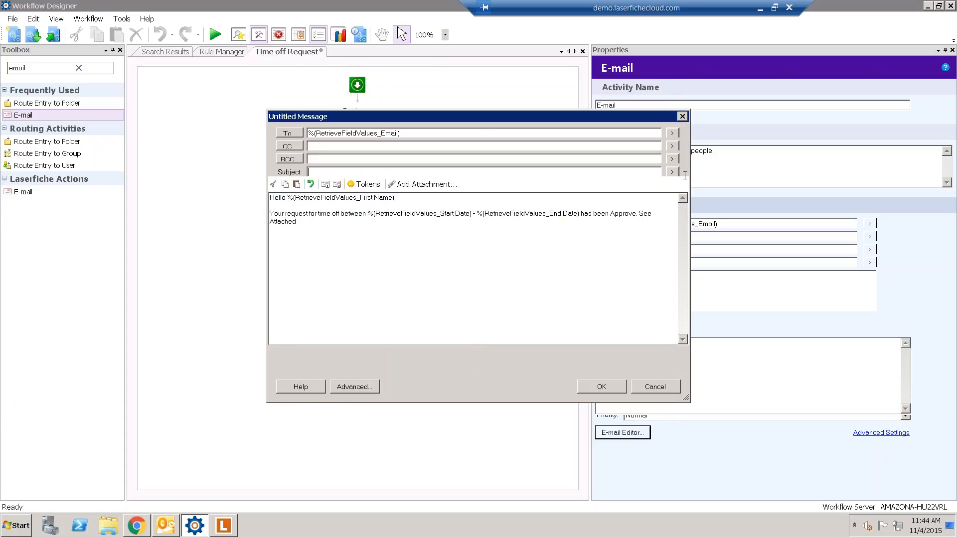
pyautogui.click(419, 184)
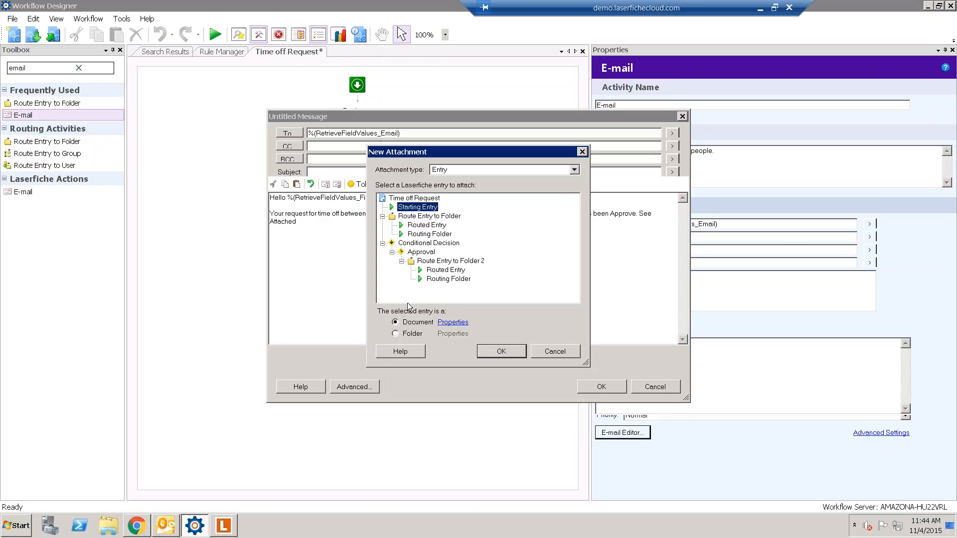
pyautogui.click(452, 322)
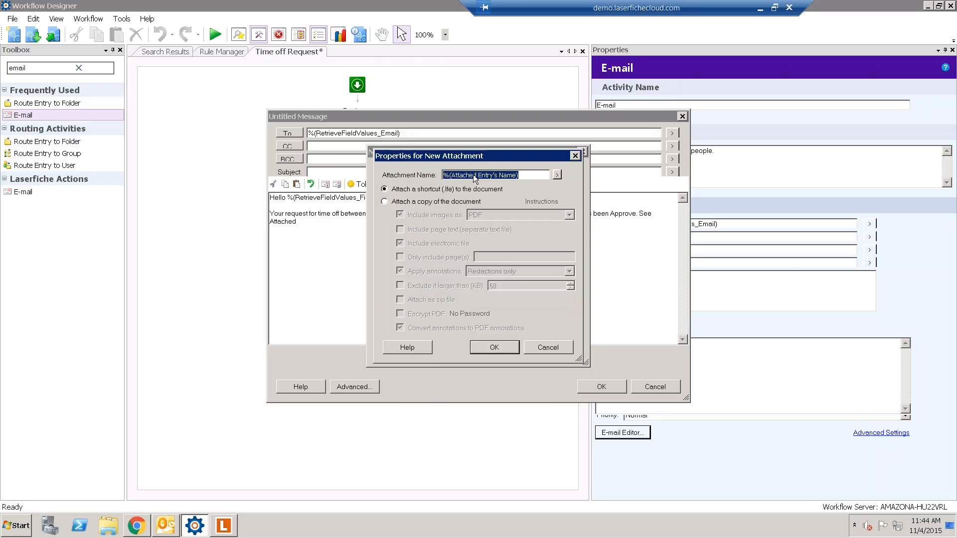
pyautogui.click(443, 203)
pyautogui.click(442, 193)
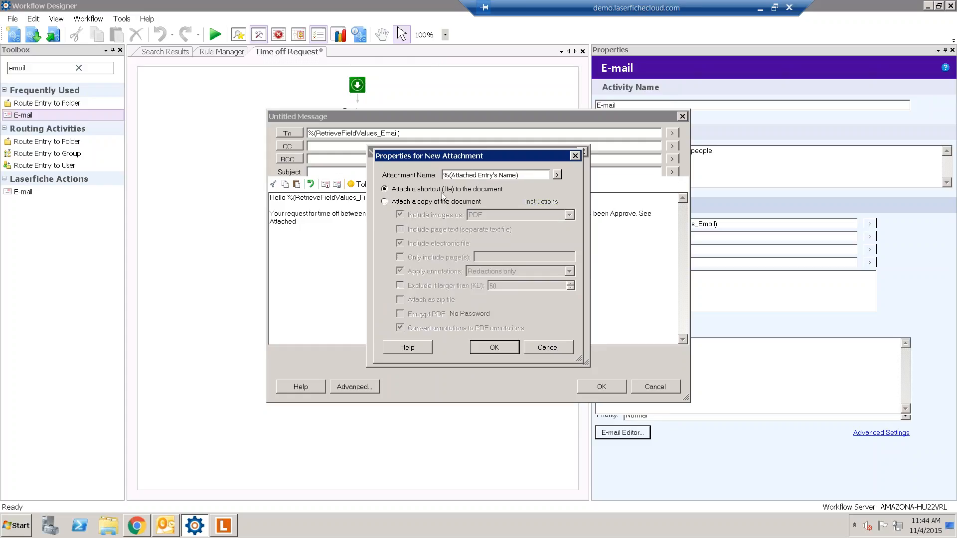
pyautogui.click(443, 203)
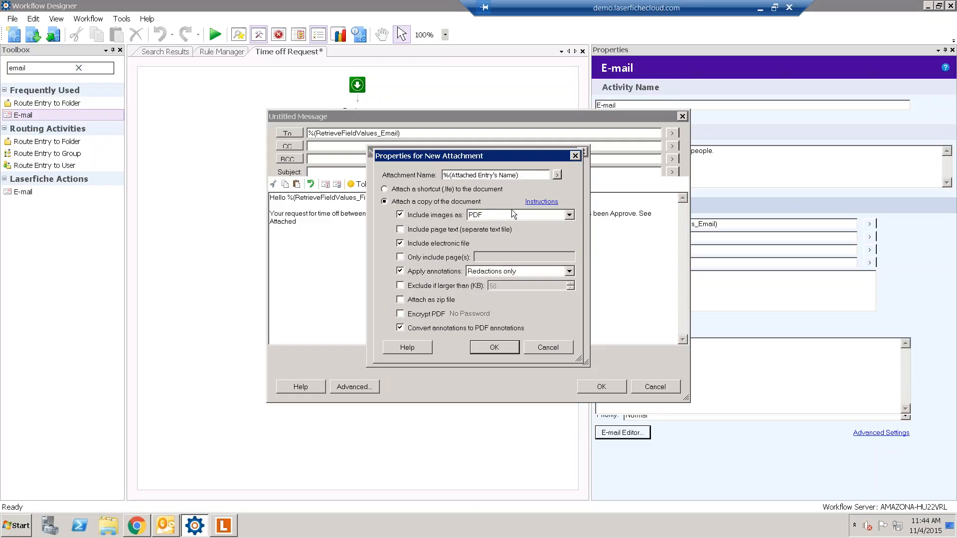
# - Attach its pages as JPEG images with all annotations, then save the e-mail activity
pyautogui.click(484, 215)
pyautogui.click(479, 234)
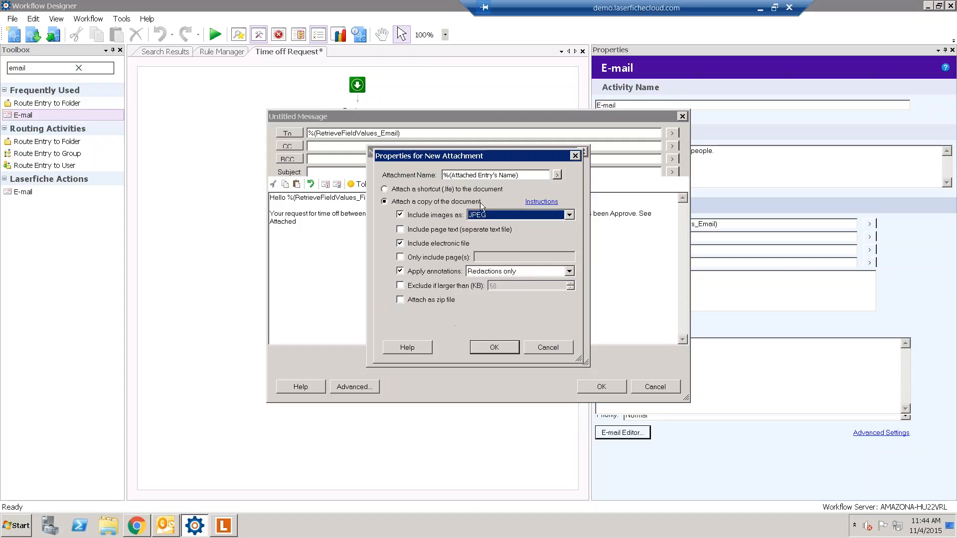
pyautogui.click(488, 355)
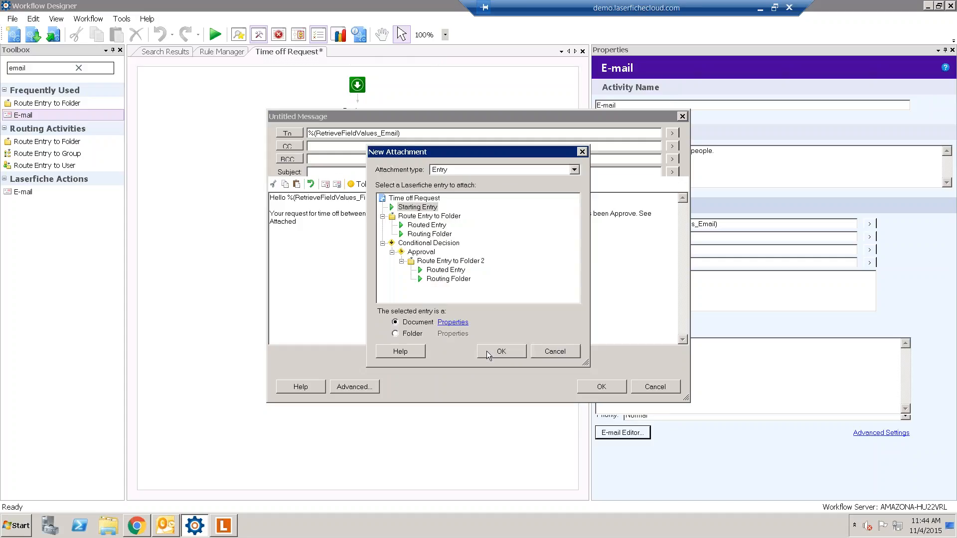
pyautogui.click(451, 322)
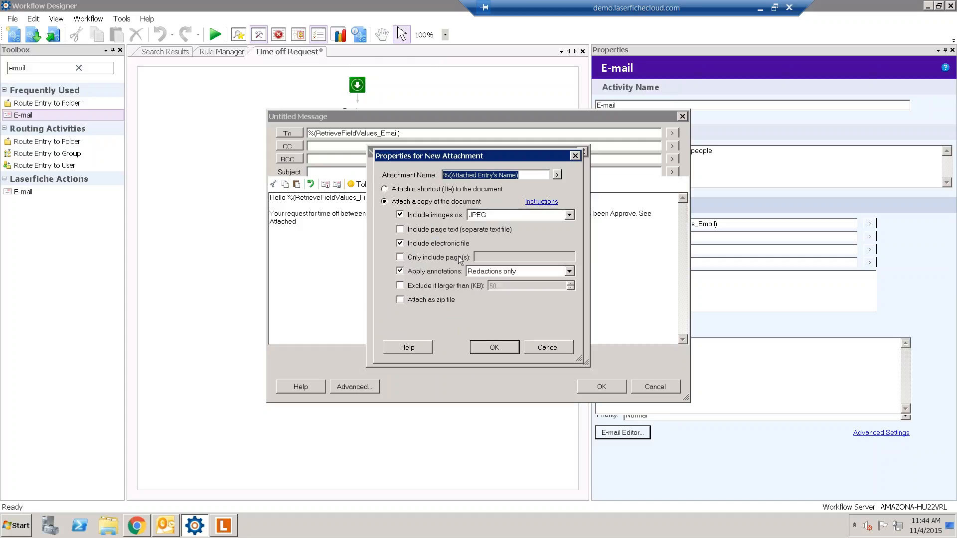
pyautogui.click(489, 271)
pyautogui.click(493, 301)
pyautogui.click(495, 346)
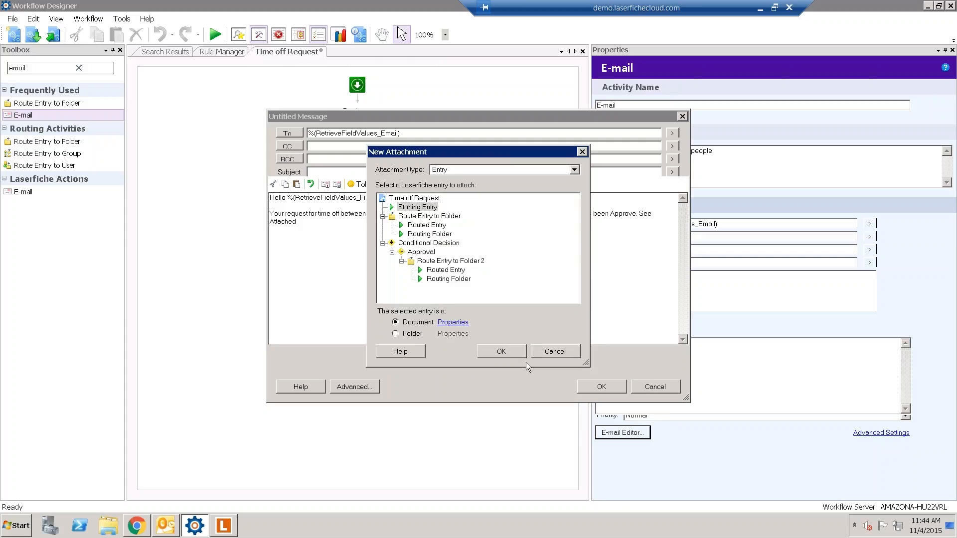
pyautogui.click(493, 348)
pyautogui.click(616, 392)
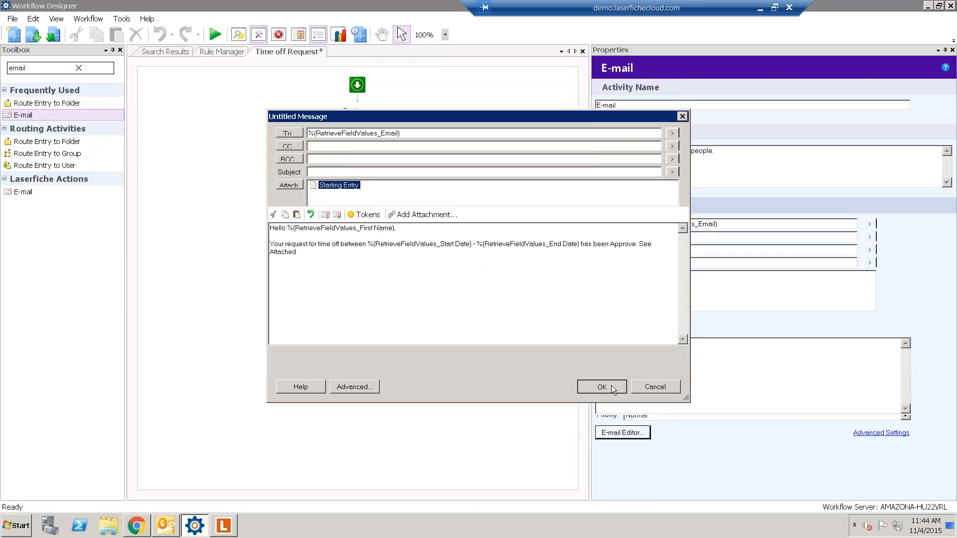
# - After publishing fails for a missing subject, enter 'REquest approved' as the e-mail subject
pyautogui.click(54, 34)
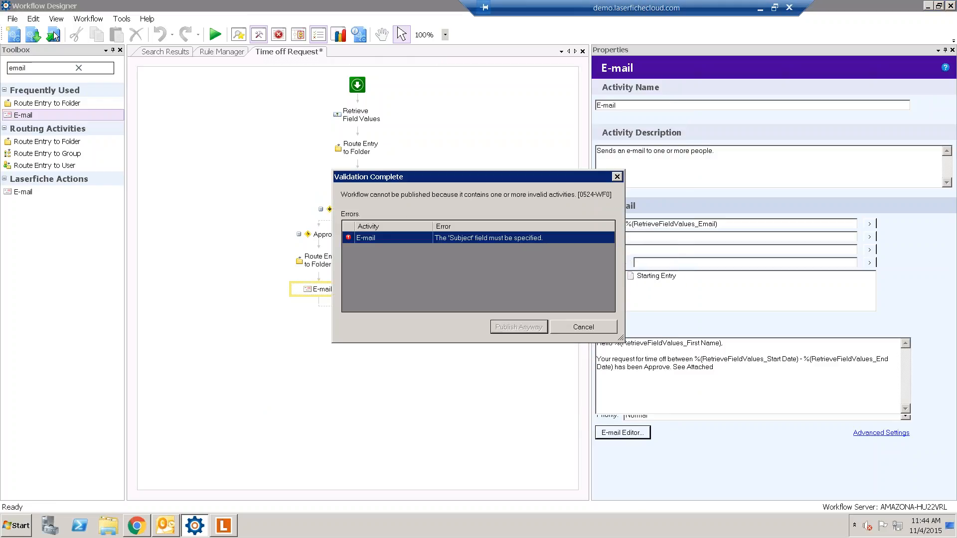
pyautogui.click(576, 330)
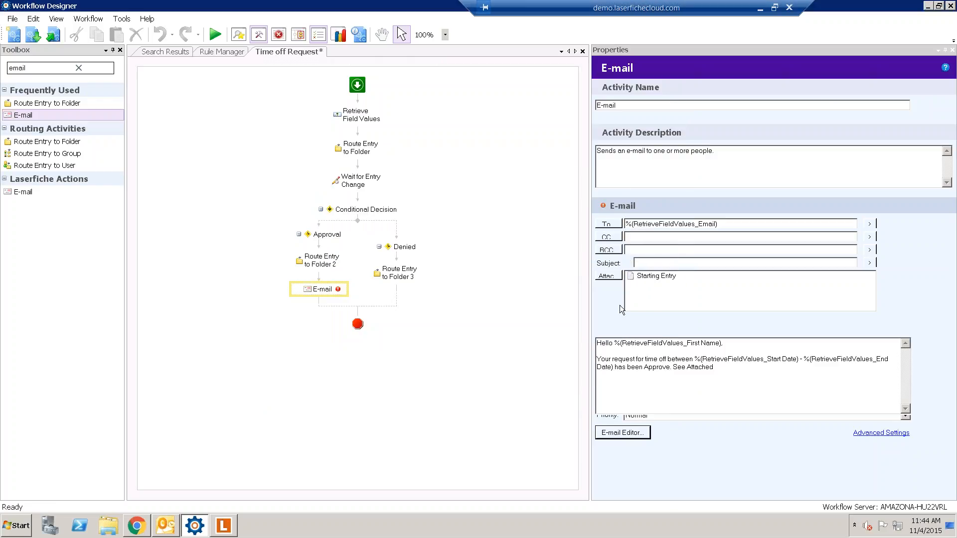
pyautogui.write('REq')
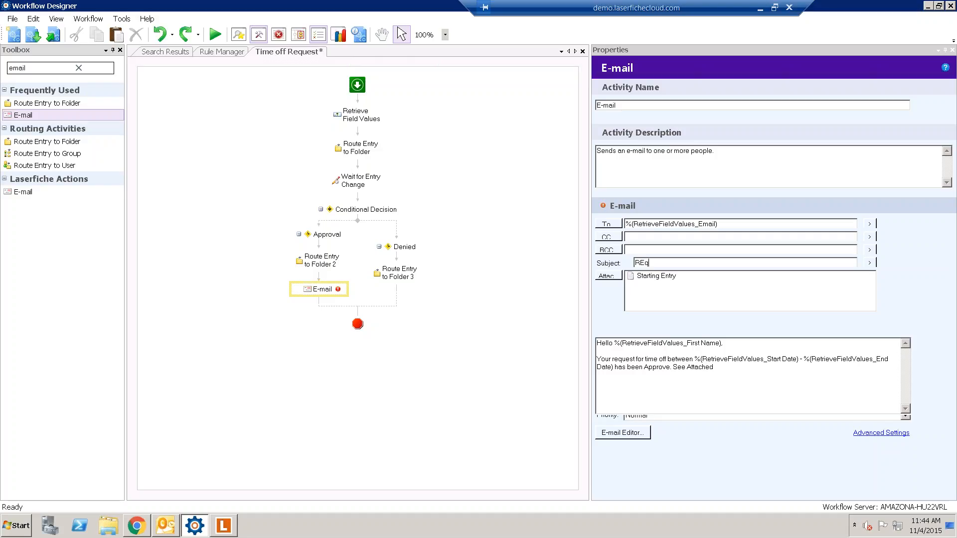
pyautogui.write('uest approved')
# - Republish the Time off Request workflow over the existing one and minimize the designer
pyautogui.click(53, 35)
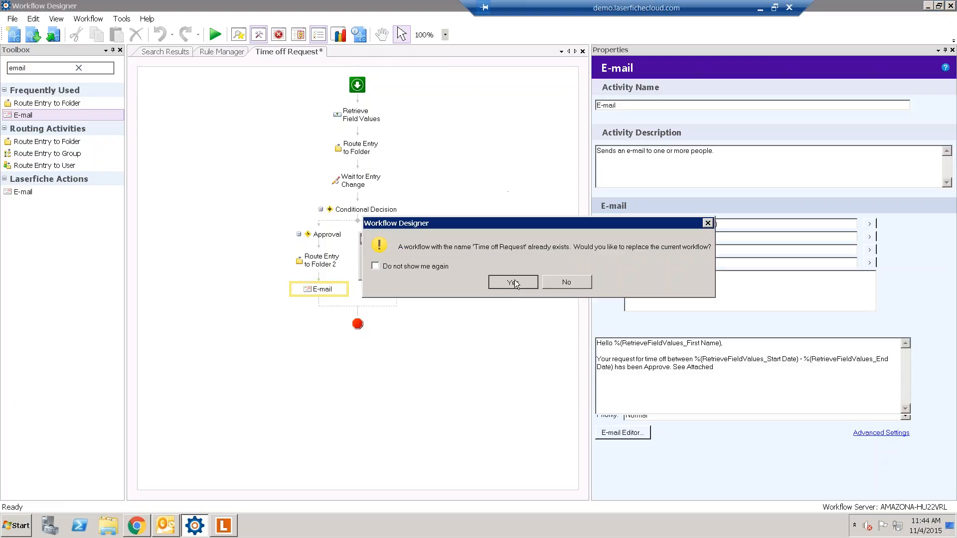
pyautogui.click(515, 279)
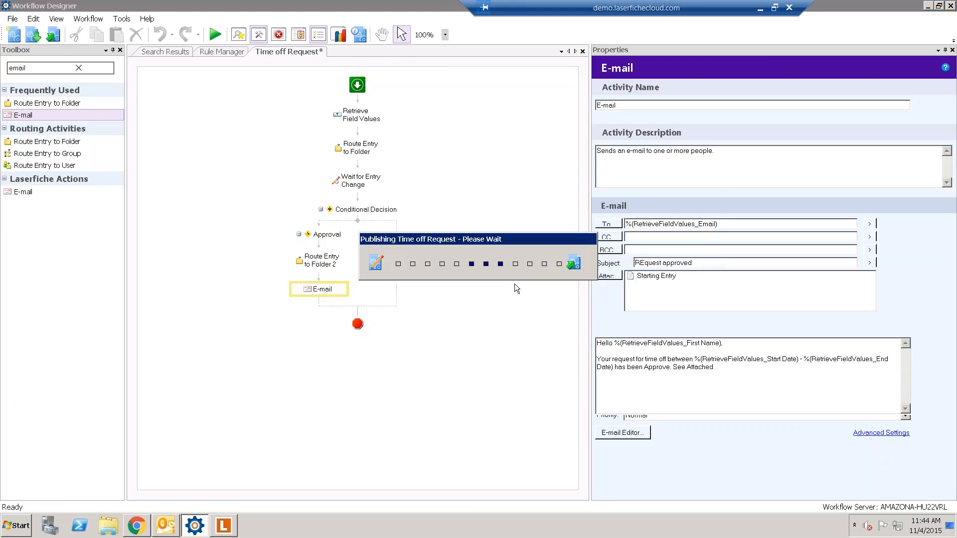
pyautogui.click(558, 301)
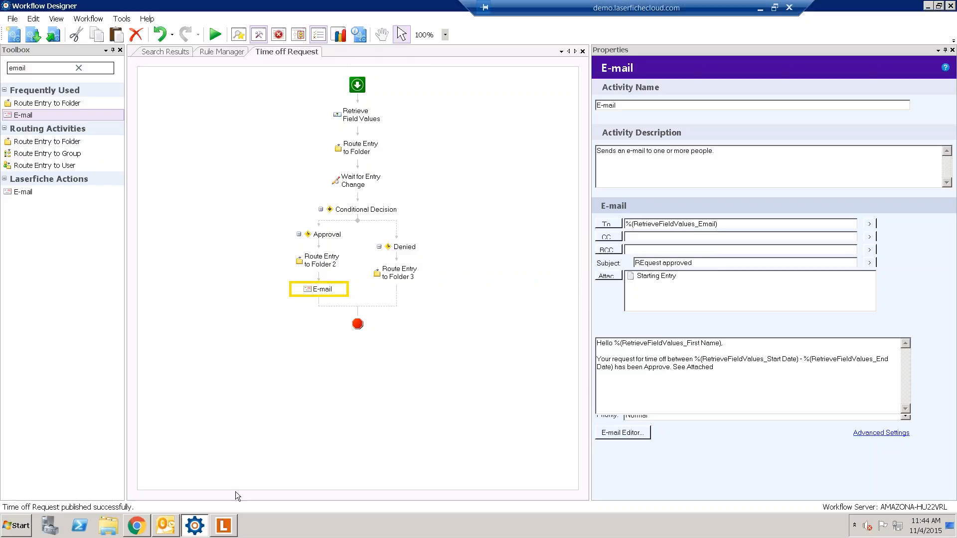
pyautogui.click(203, 523)
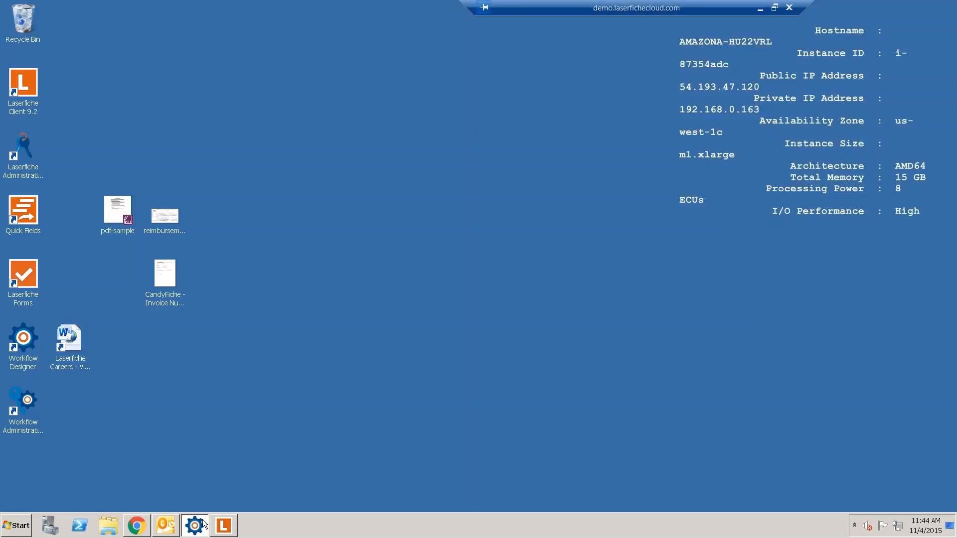
# - Close the Save to Repository settings, Process Modeler and Manage pages, returning to process management
pyautogui.click(136, 526)
pyautogui.scroll(-3, 682, 498)
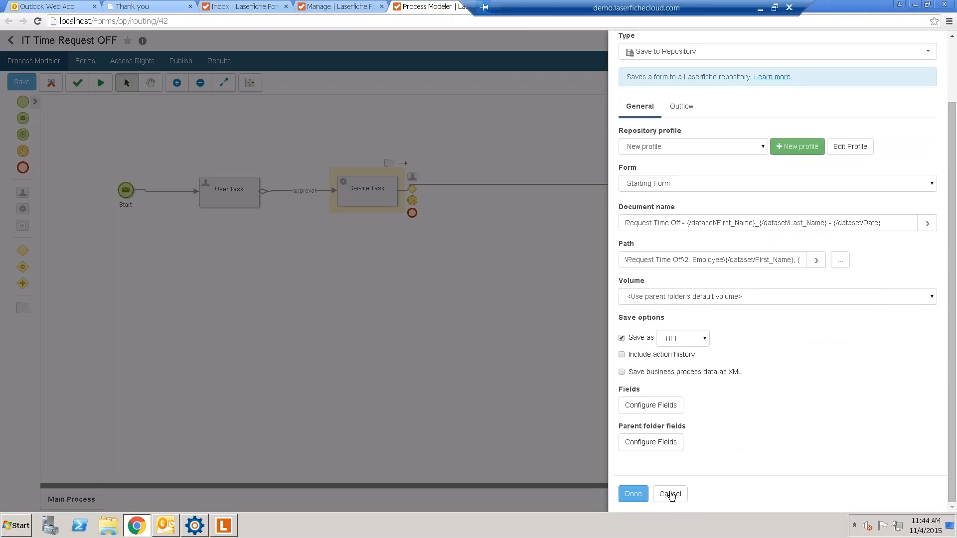
pyautogui.click(669, 494)
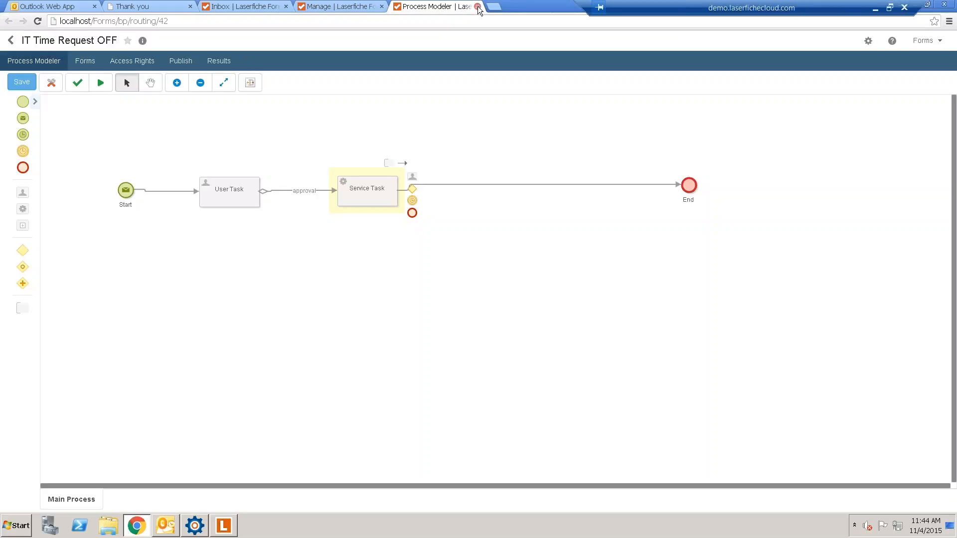
pyautogui.click(478, 6)
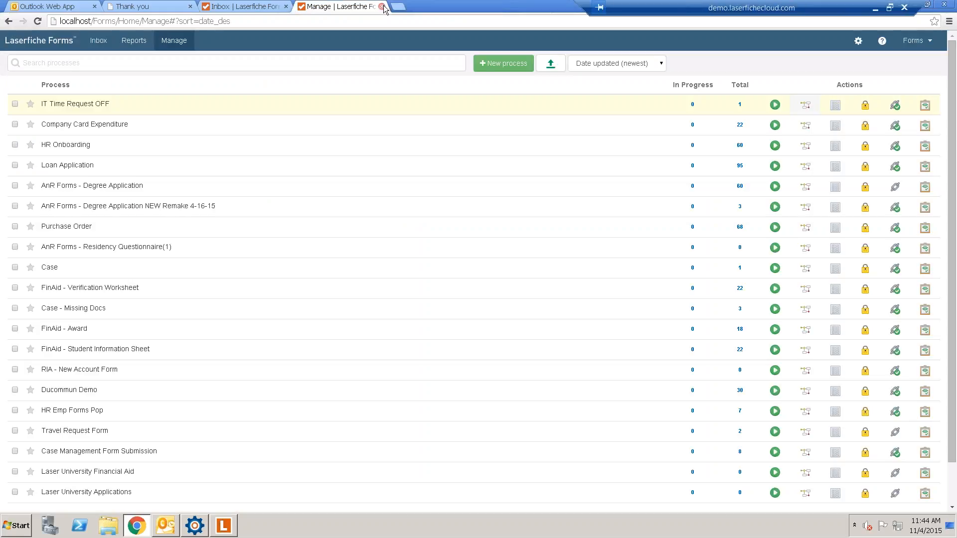
pyautogui.click(382, 7)
pyautogui.click(174, 41)
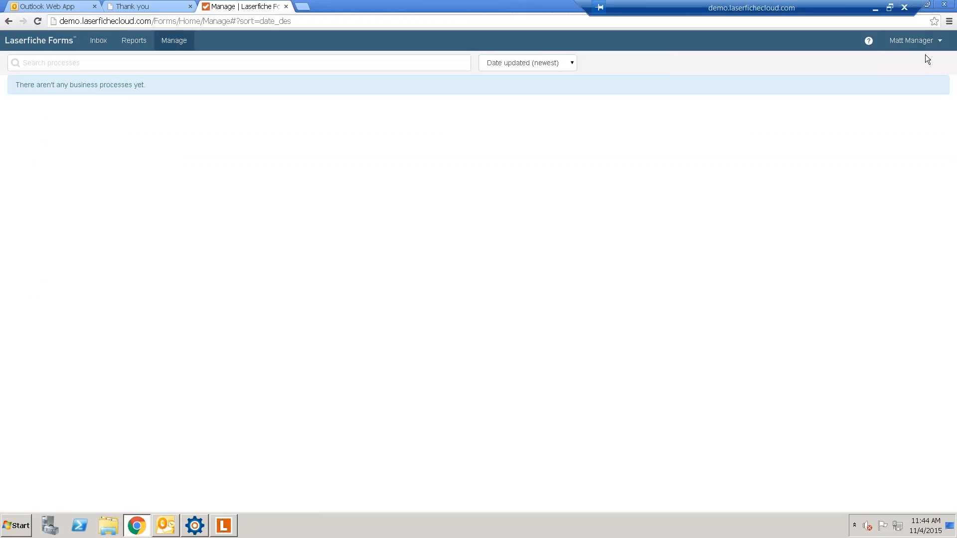
# - Log off the manager, try logging in as 'forms', and open a new browser tab
pyautogui.click(912, 40)
pyautogui.click(892, 99)
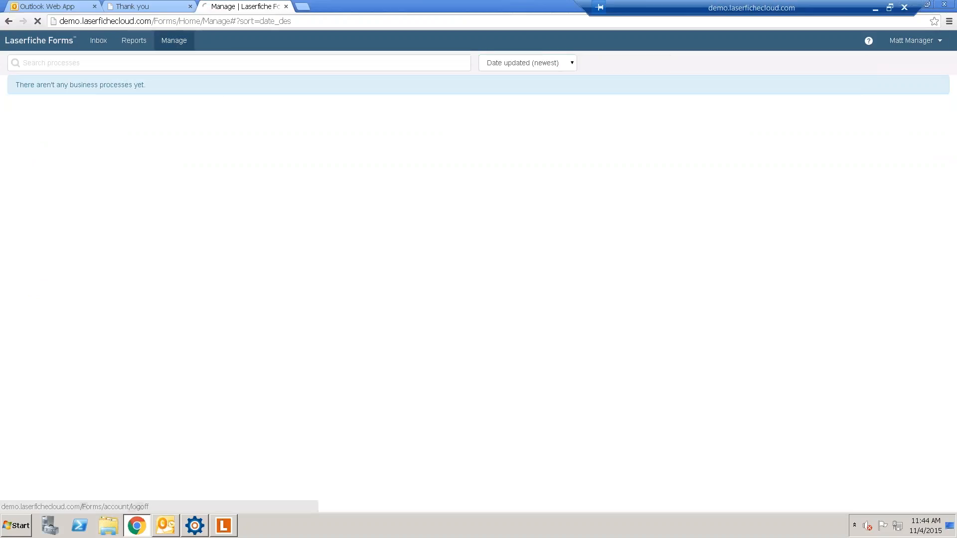
pyautogui.write('fo')
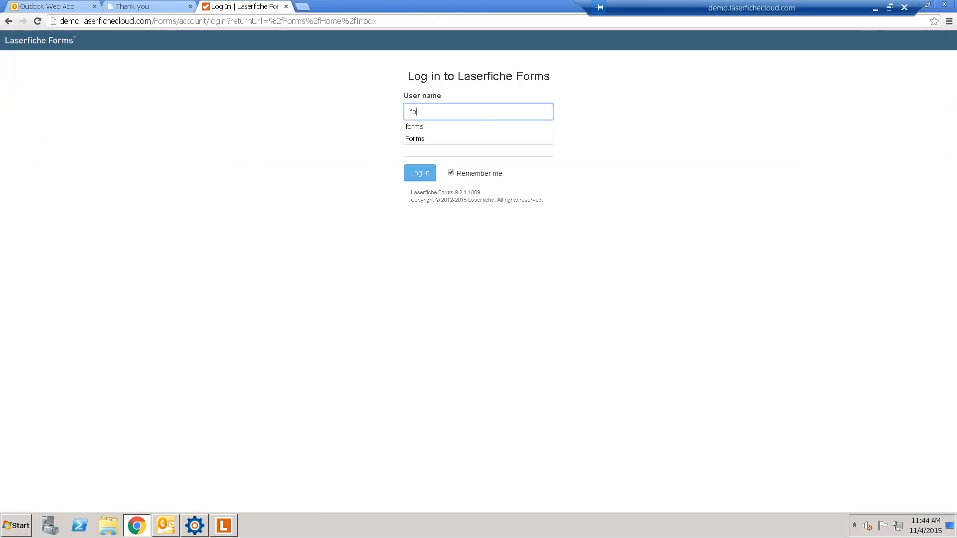
pyautogui.press('BackSpace')
pyautogui.write('orms')
pyautogui.press('Tab')
pyautogui.press('Return')
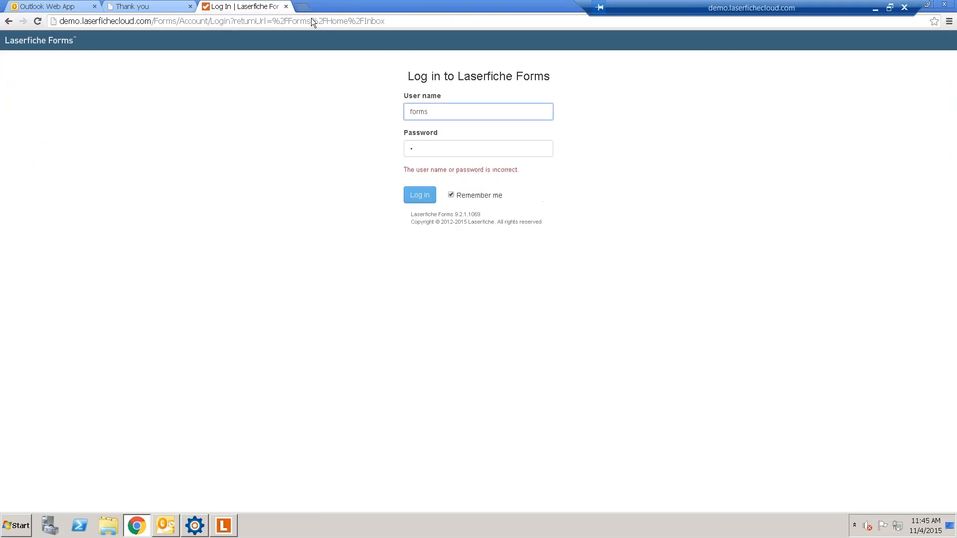
pyautogui.click(302, 7)
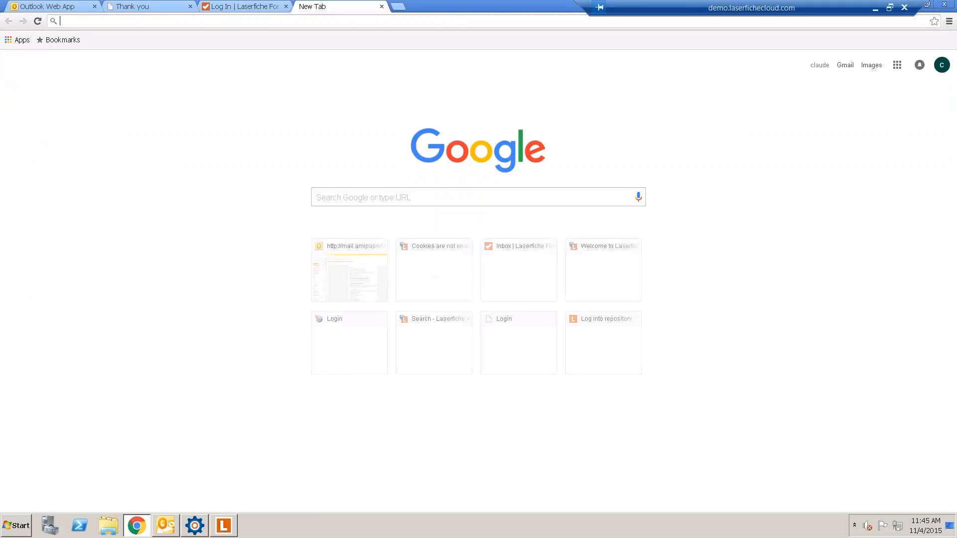
# - Load the time-off form and fill in the requester's first name, last name and e-mail
pyautogui.write('http://localhost/Forms/XJoJ1')
pyautogui.press('Return')
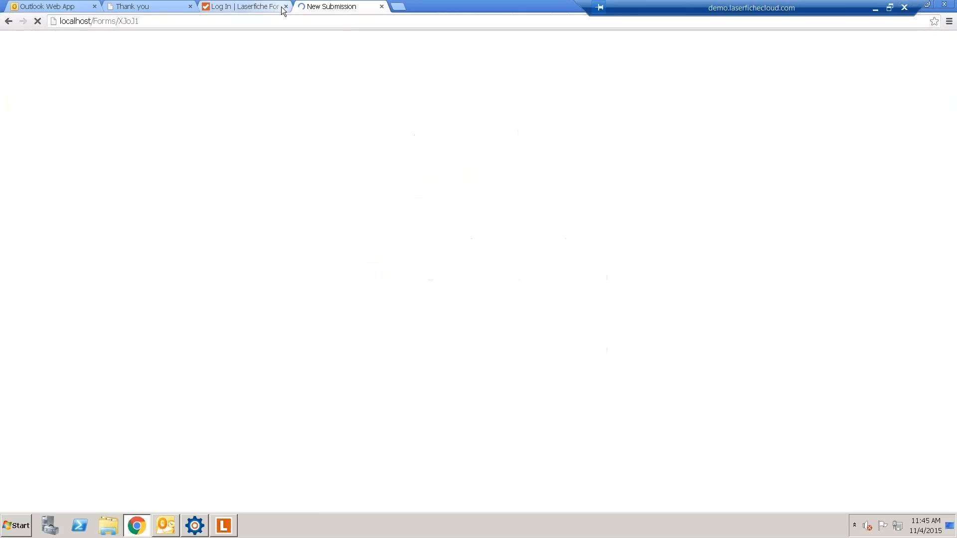
pyautogui.click(286, 6)
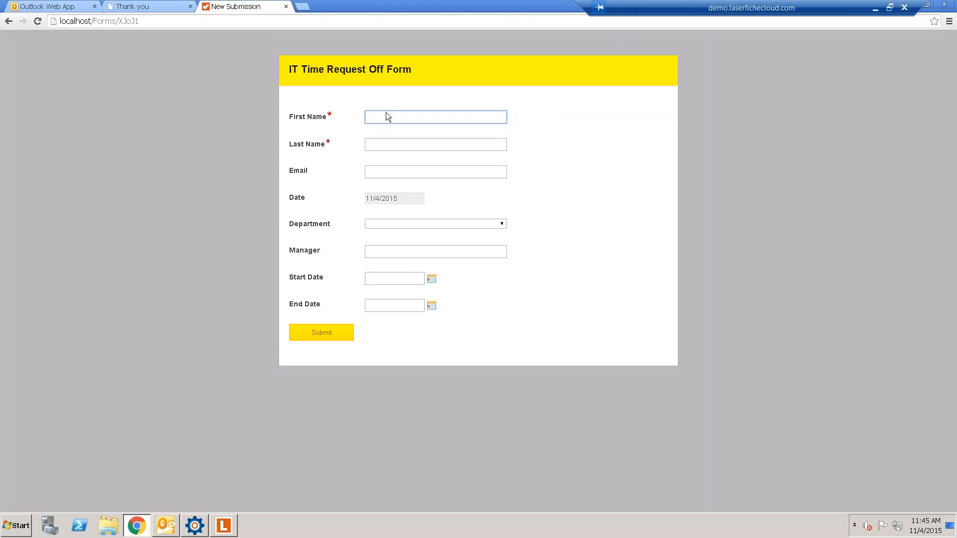
pyautogui.write('John')
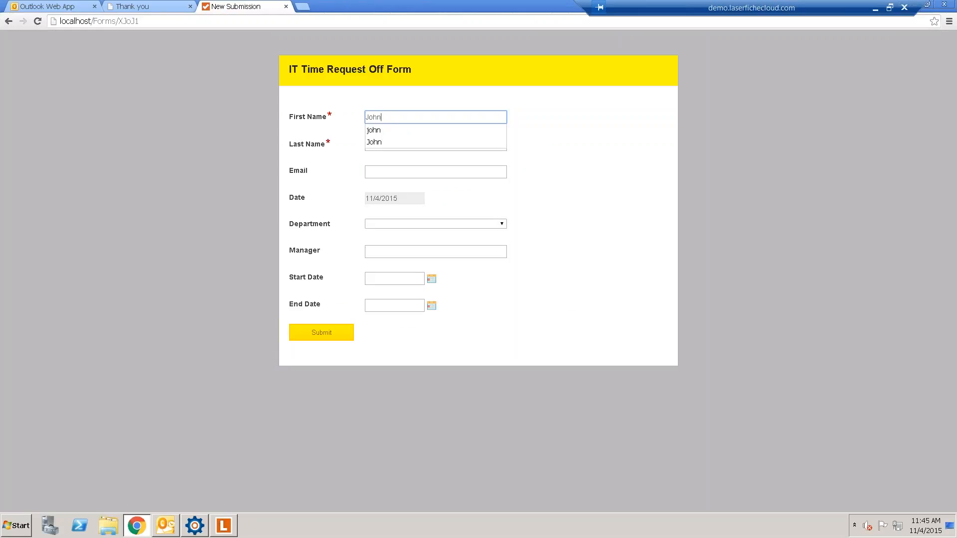
pyautogui.press('Tab')
pyautogui.write('Doe')
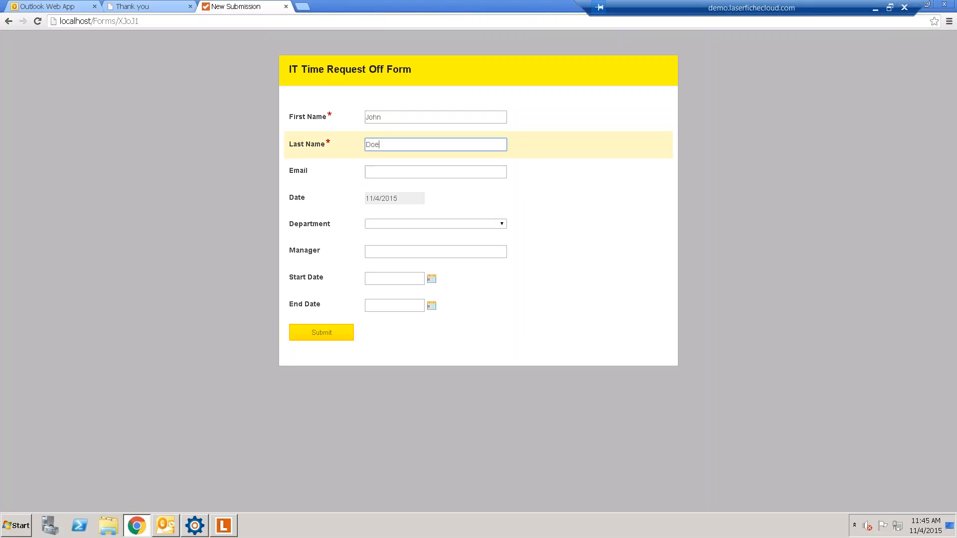
pyautogui.press('Tab')
pyautogui.write('clau')
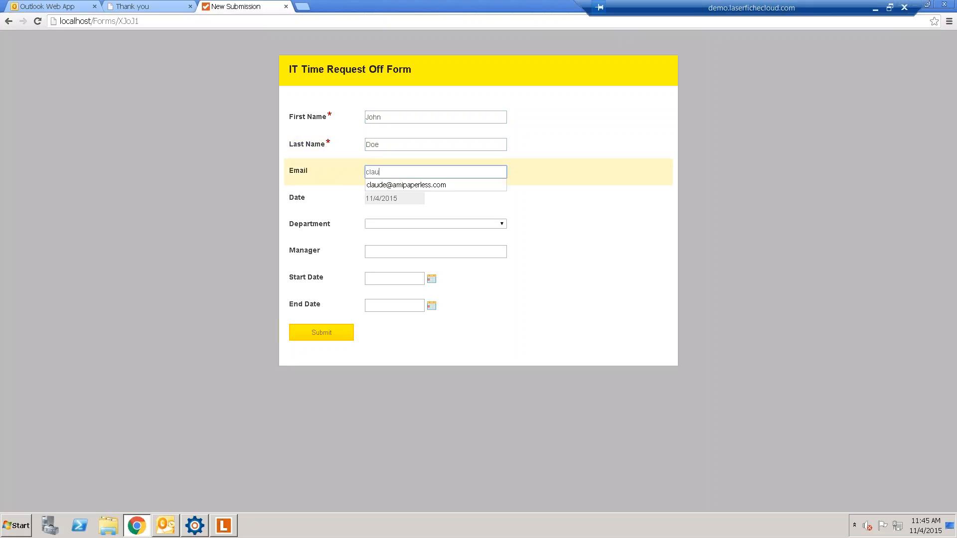
pyautogui.click(393, 184)
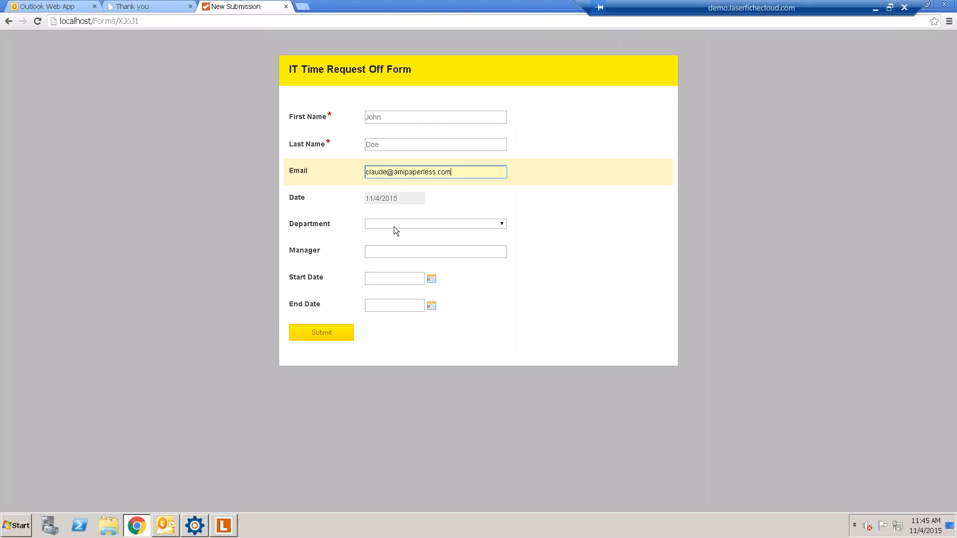
# - Choose the IT department, enter the manager, and set dates 11/11/2015 to 11/12/2015
pyautogui.click(393, 224)
pyautogui.click(389, 242)
pyautogui.click(391, 251)
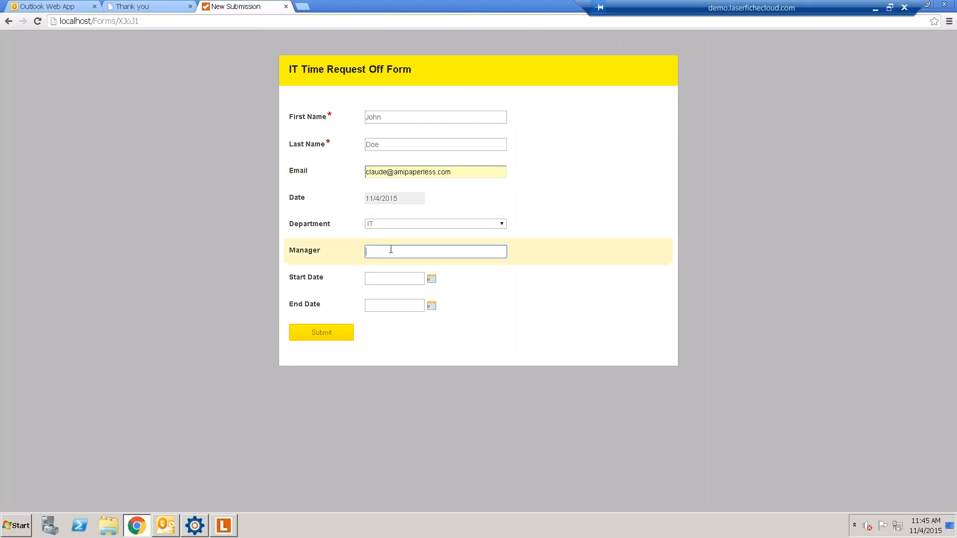
pyautogui.write('Matt Manager')
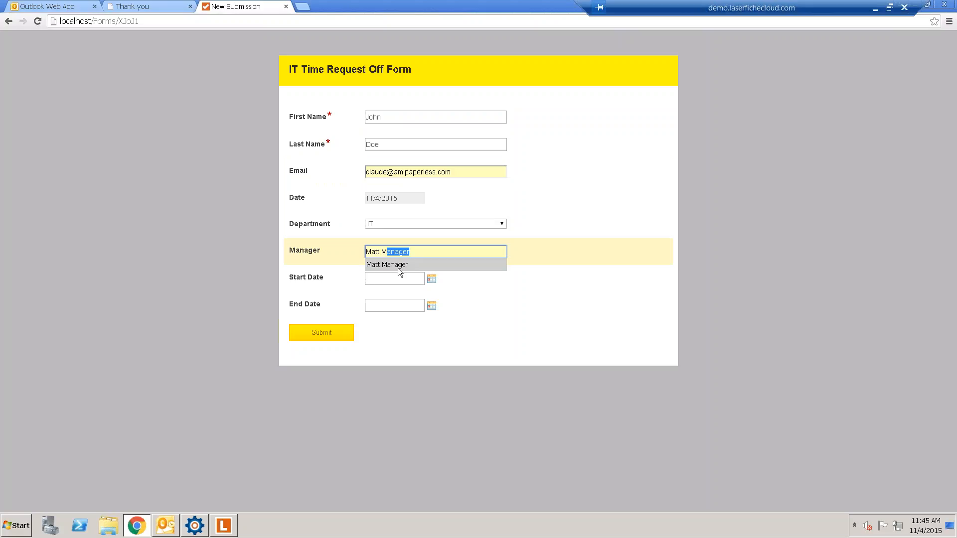
pyautogui.click(399, 266)
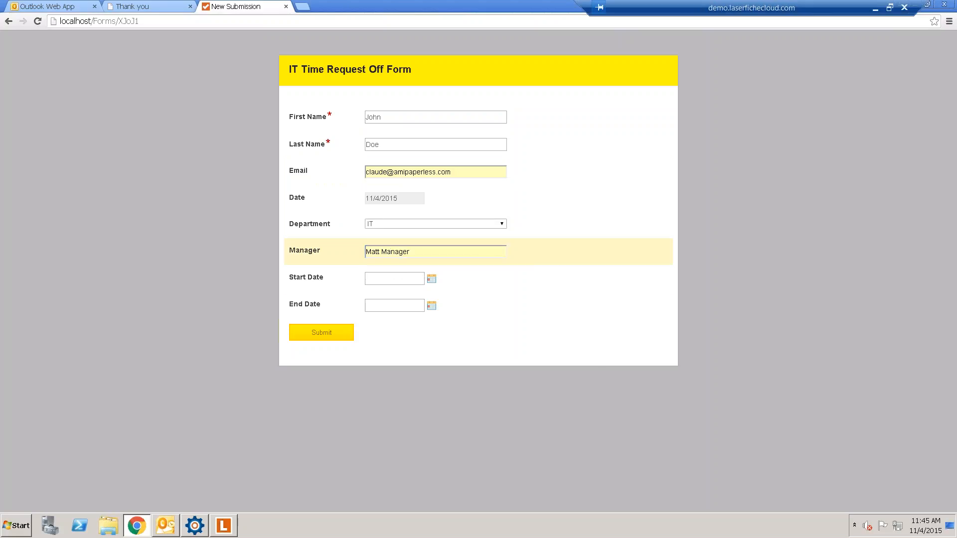
pyautogui.press('Tab')
pyautogui.click(425, 341)
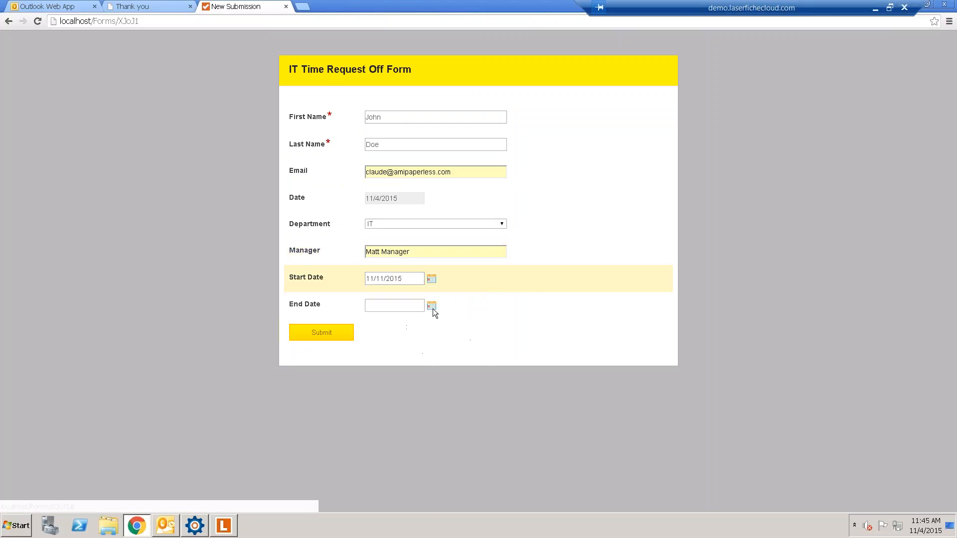
pyautogui.click(432, 306)
pyautogui.click(442, 369)
# - Submit the request and close both Thank you tabs
pyautogui.click(334, 331)
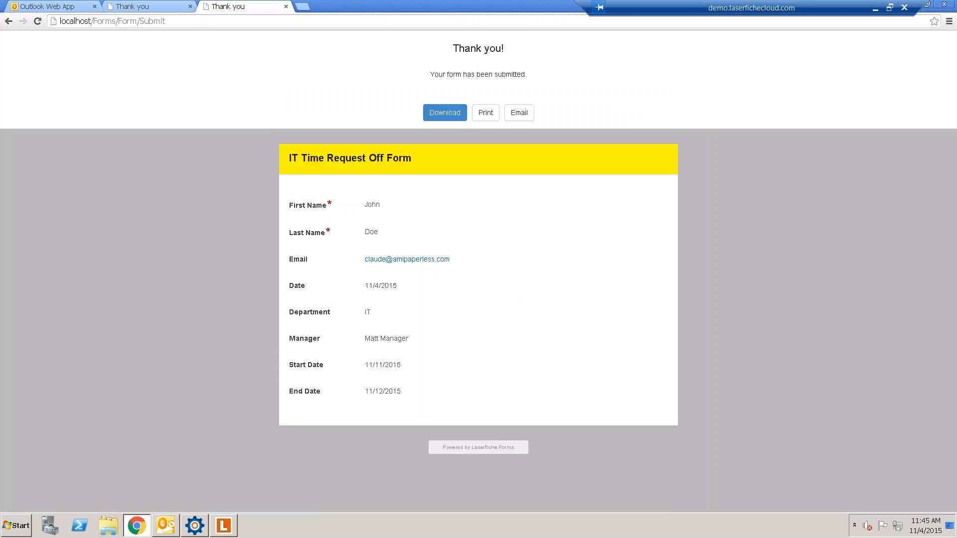
pyautogui.click(285, 6)
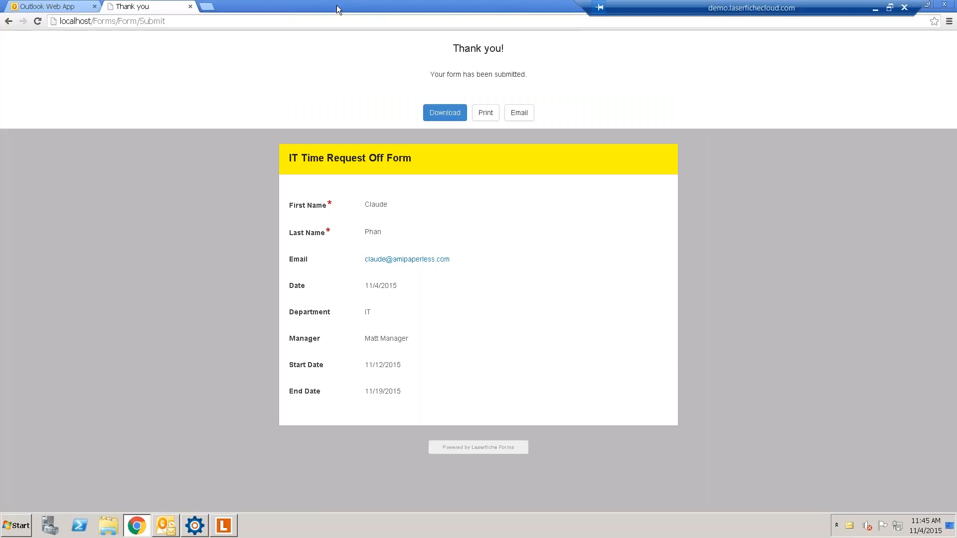
pyautogui.click(191, 7)
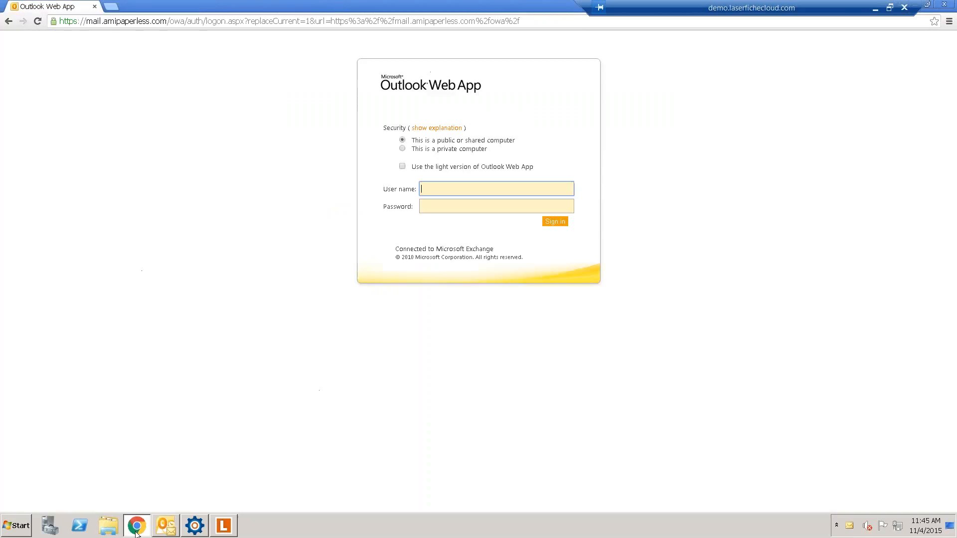
# - In Outlook's new form-submitted e-mail for 11/11–11/12/2015, follow the link to the Forms task
pyautogui.click(138, 527)
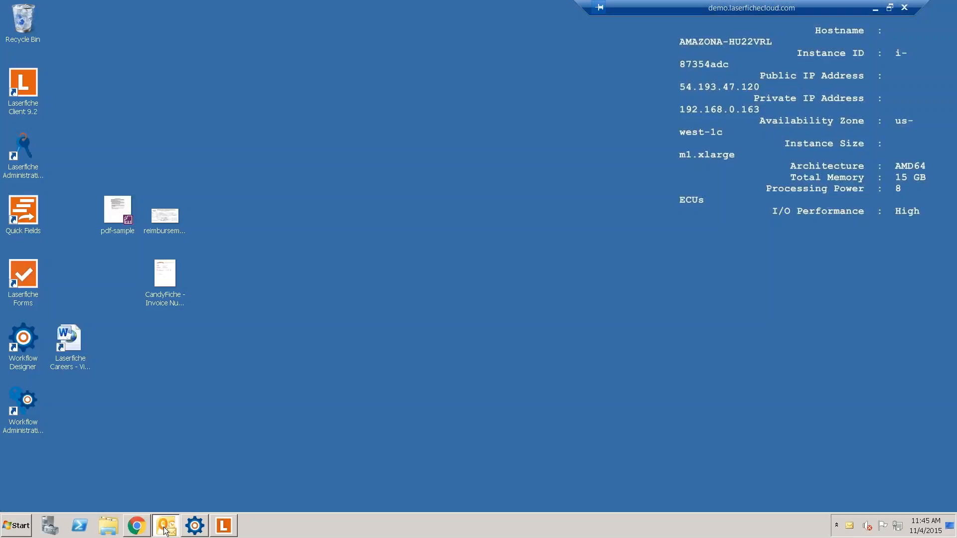
pyautogui.click(166, 527)
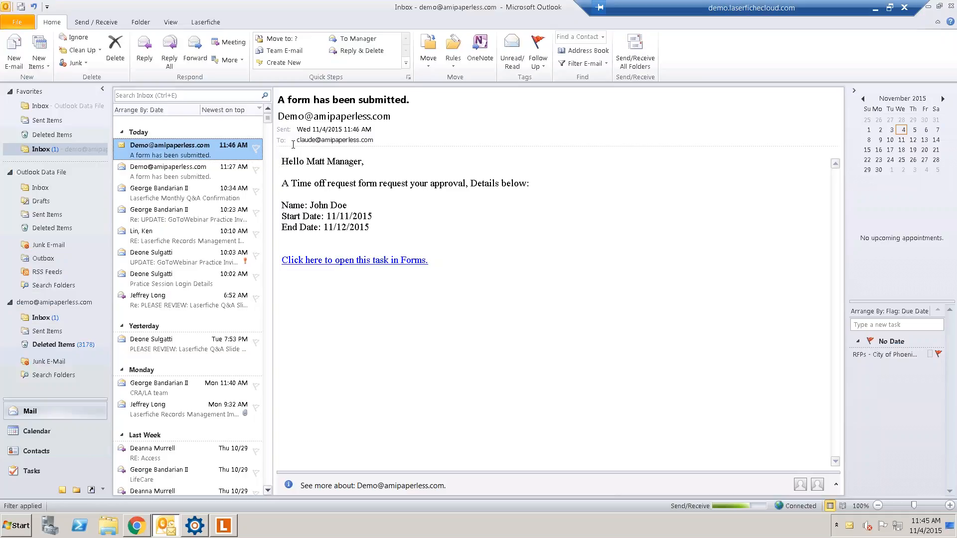
pyautogui.moveTo(293, 161); pyautogui.dragTo(378, 217)
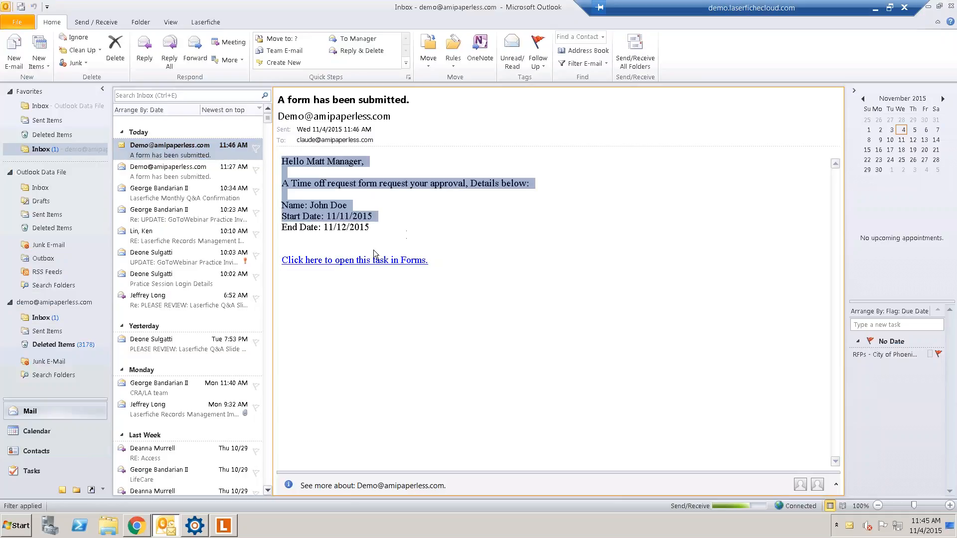
pyautogui.click(377, 266)
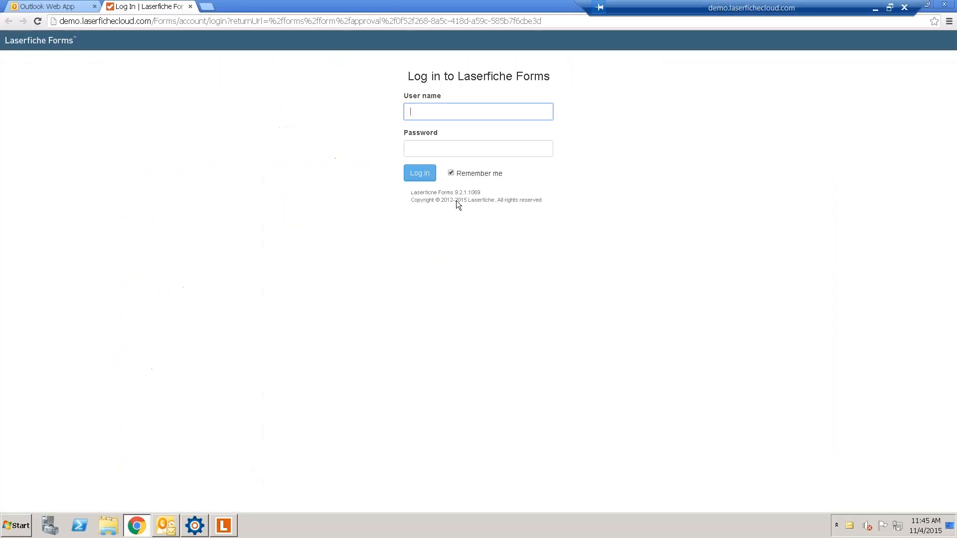
# - Log in to Laserfiche Forms with the manager's user name and password
pyautogui.write('matt')
pyautogui.press('Down')
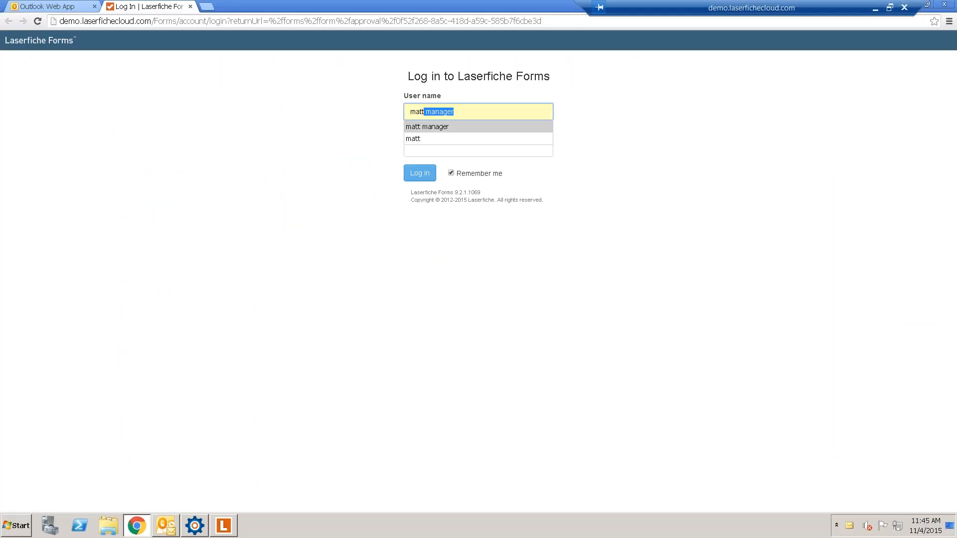
pyautogui.press('Tab')
pyautogui.write('password')
pyautogui.press('Return')
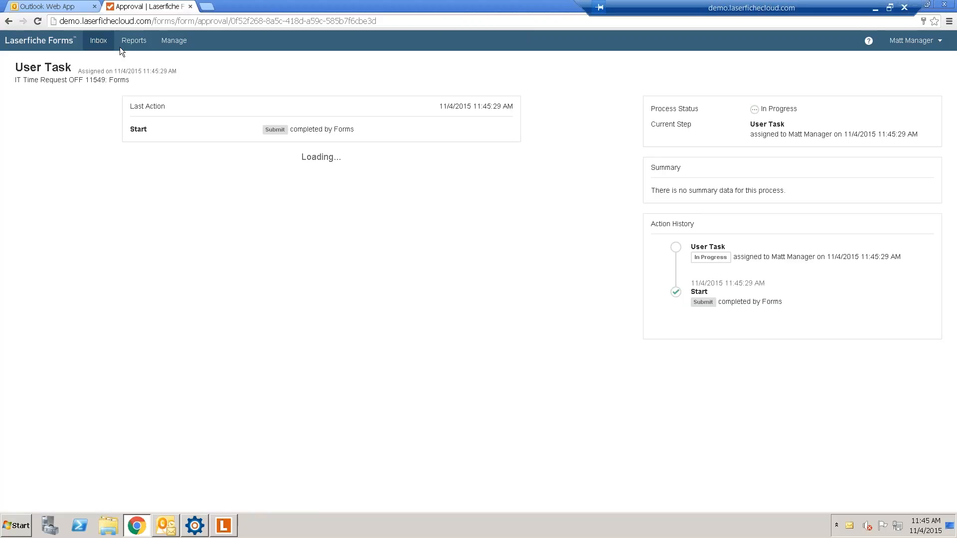
# - Open the Inbox in a separate tab to compare with the task, then close it
pyautogui.rightClick(105, 41)
pyautogui.click(120, 48)
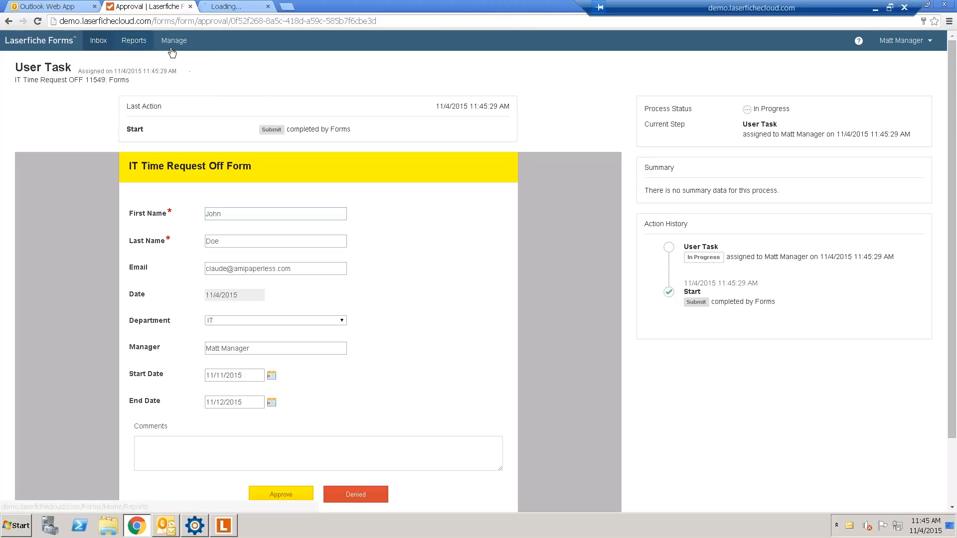
pyautogui.click(239, 7)
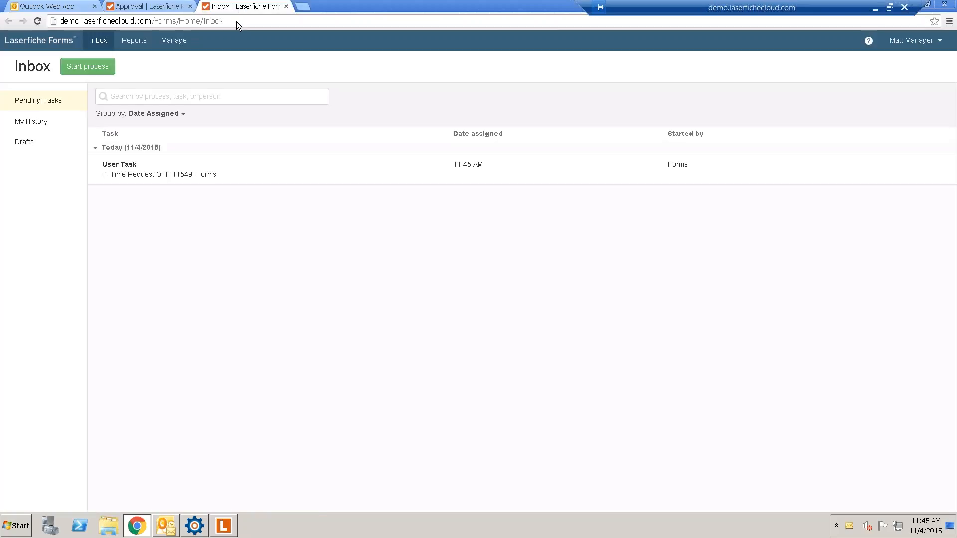
pyautogui.click(155, 7)
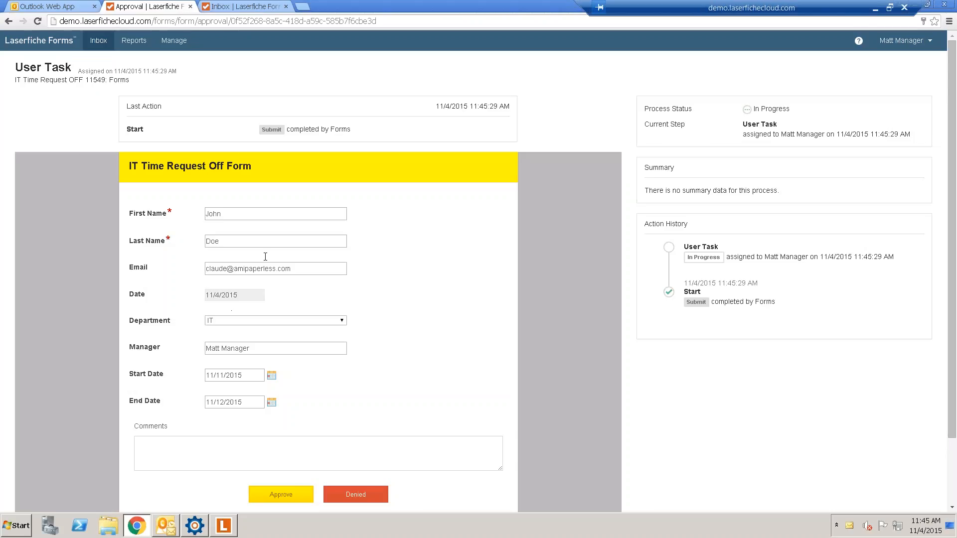
pyautogui.click(254, 7)
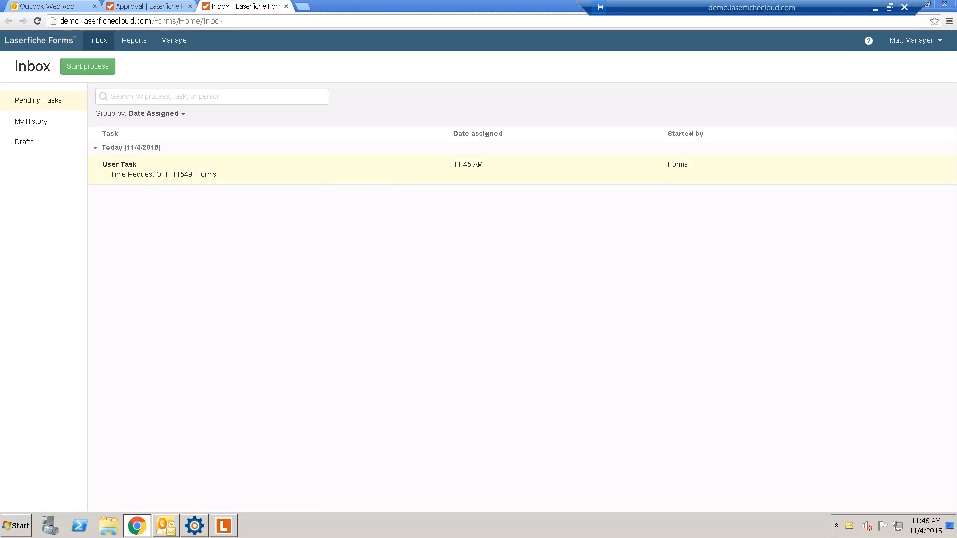
pyautogui.click(286, 6)
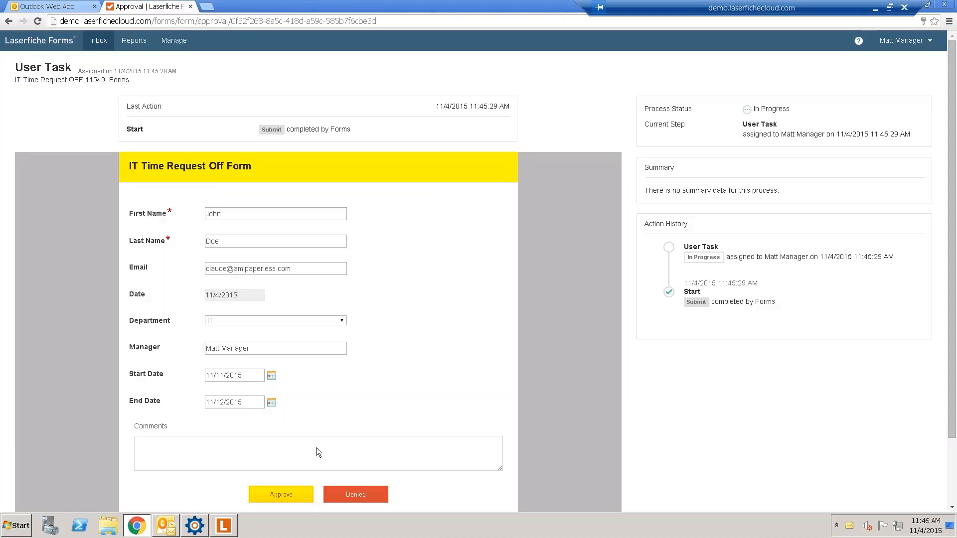
# - Approve the time-off request and bring Outlook and the Laserfiche client forward
pyautogui.click(275, 495)
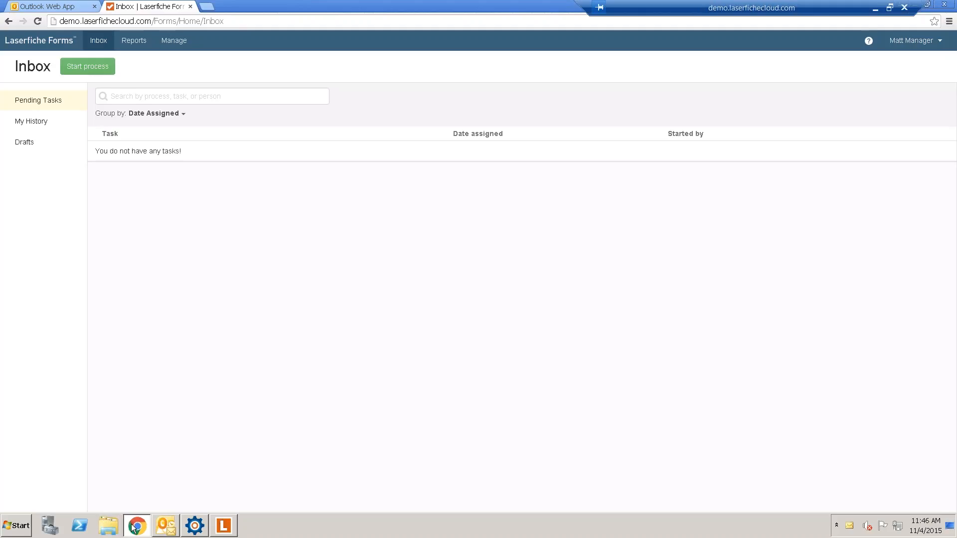
pyautogui.click(175, 524)
pyautogui.click(224, 526)
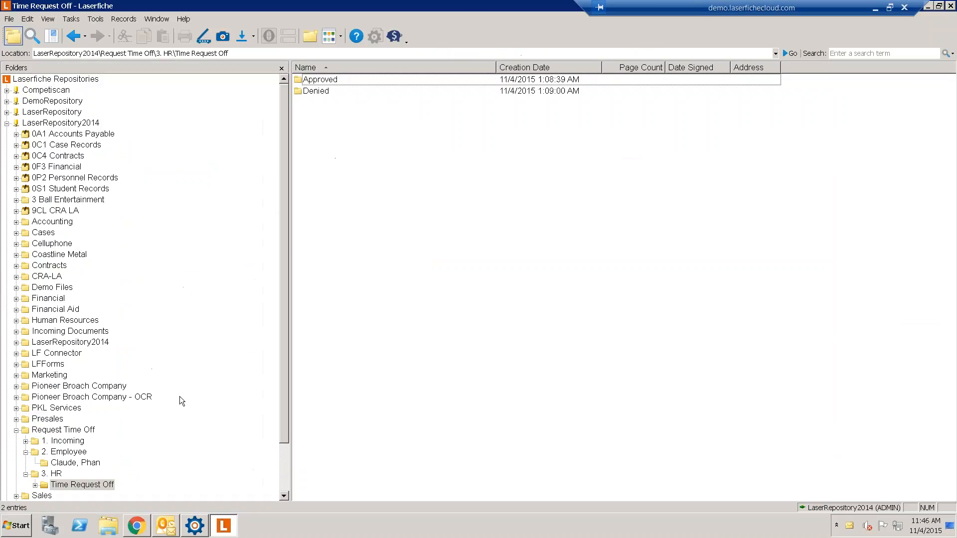
# - Log out of all repositories, dismiss the crash notice, and relaunch Laserfiche Client
pyautogui.click(9, 19)
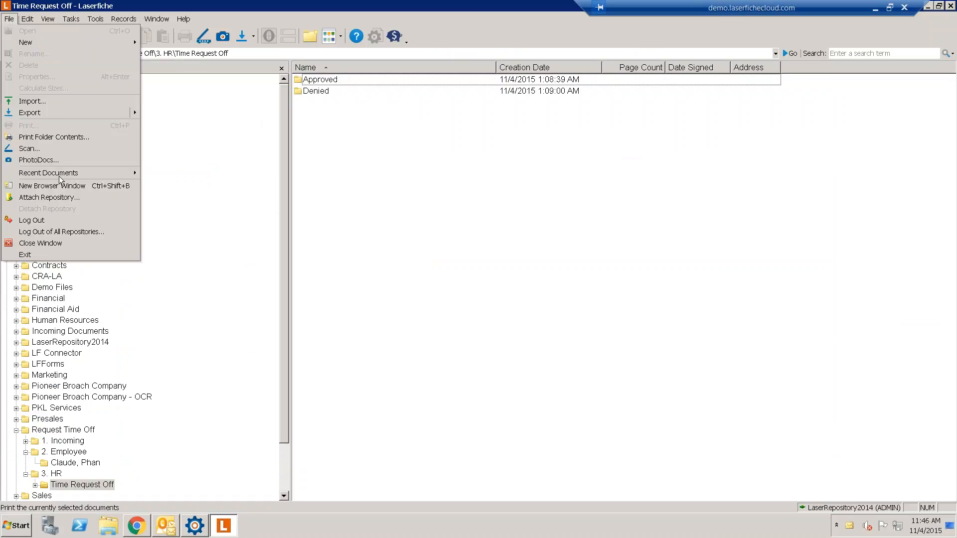
pyautogui.click(46, 230)
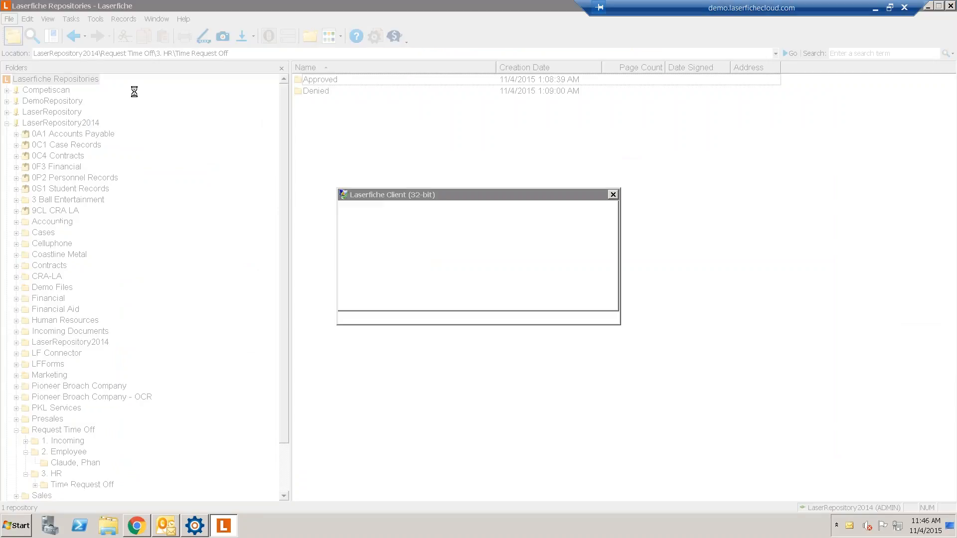
pyautogui.click(450, 273)
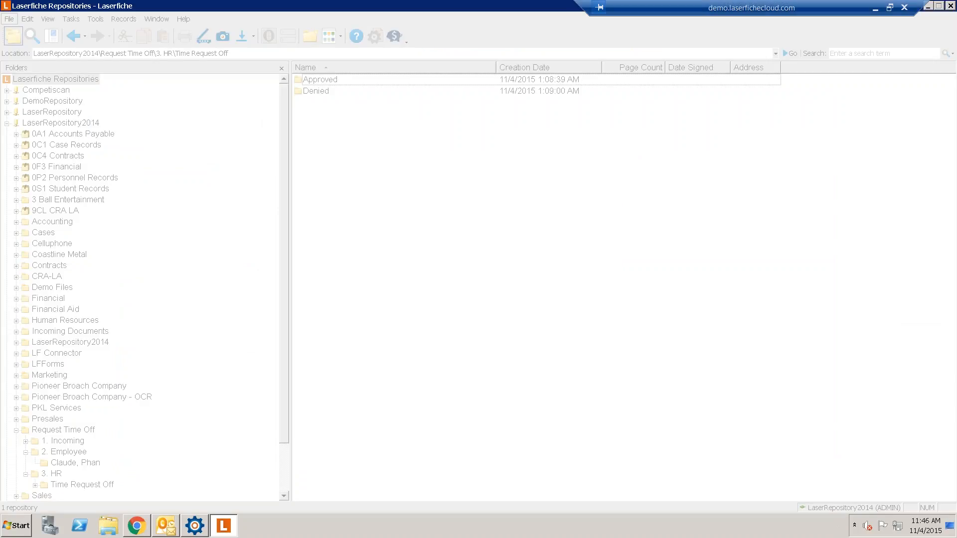
pyautogui.click(164, 526)
pyautogui.doubleClick(23, 83)
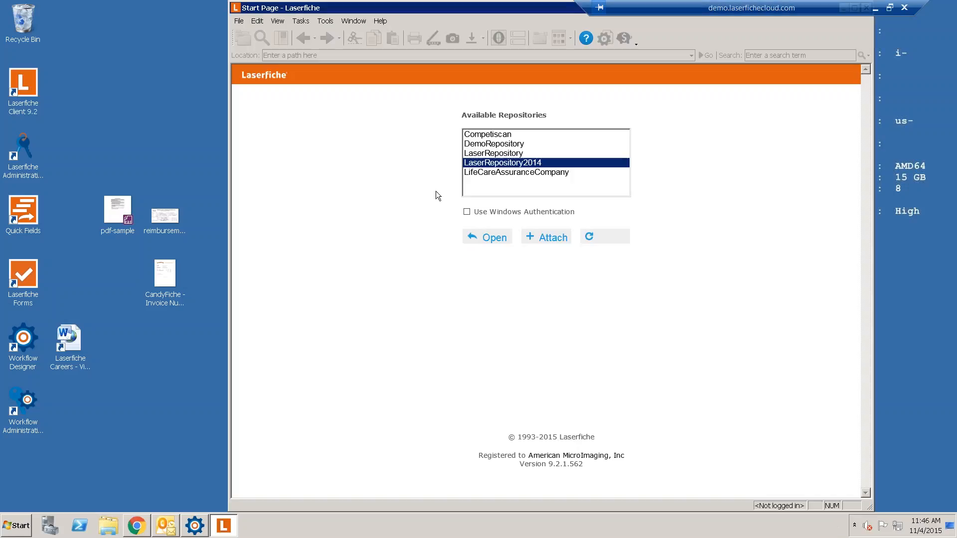
# - Log in to LaserRepository2014 with the HR user's name
pyautogui.click(487, 238)
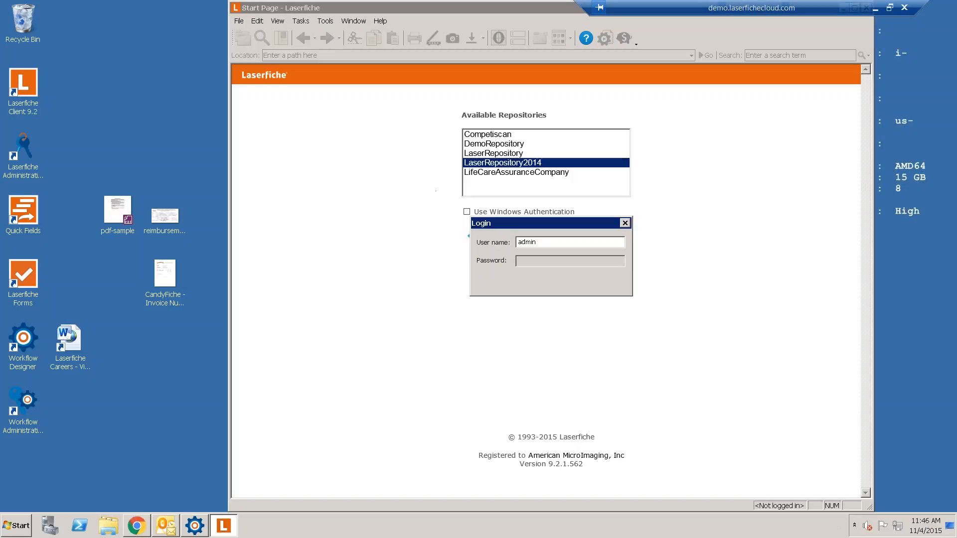
pyautogui.moveTo(538, 243); pyautogui.dragTo(517, 242)
pyautogui.write('h')
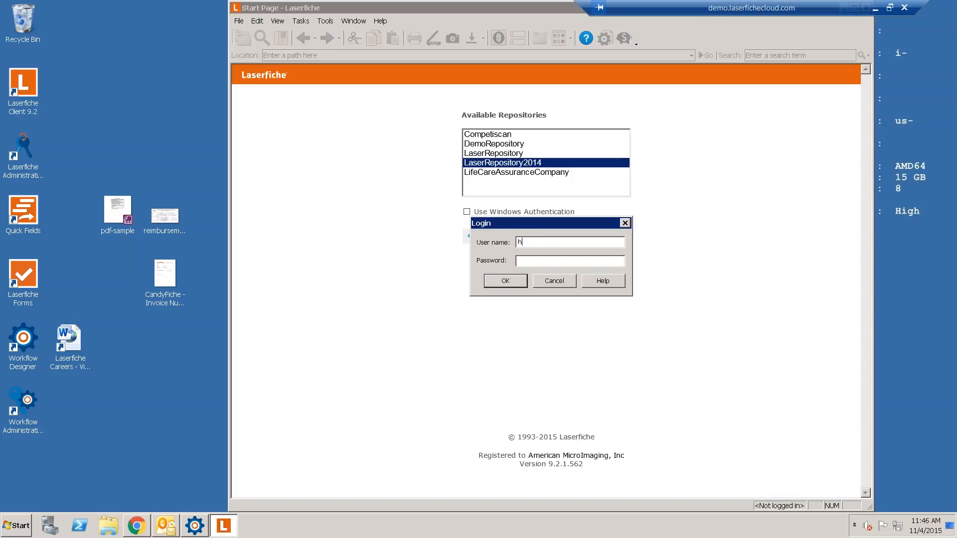
pyautogui.write('ank hrp')
pyautogui.press('Return')
# - Browse Request Time Off > 3. HR > Time Request Off and select the pending request
pyautogui.doubleClick(281, 137)
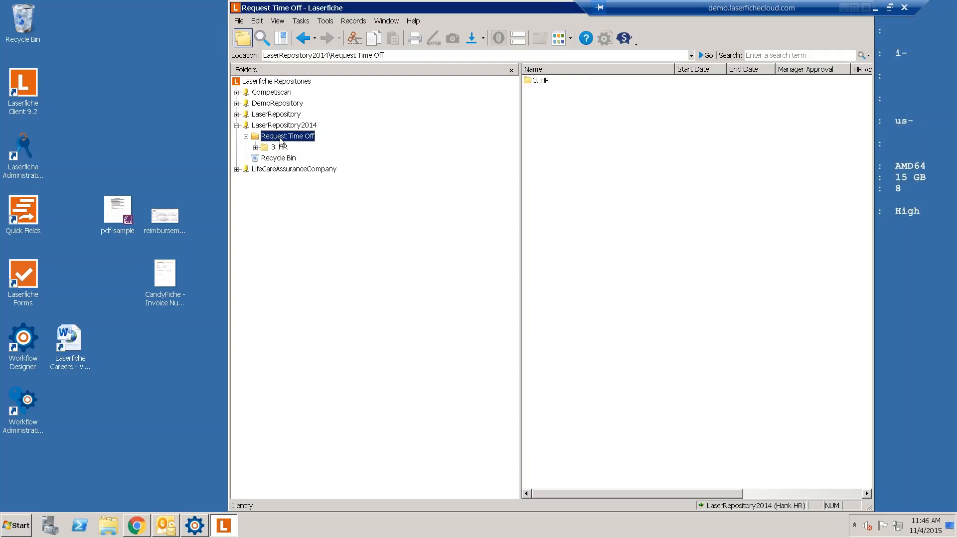
pyautogui.doubleClick(282, 148)
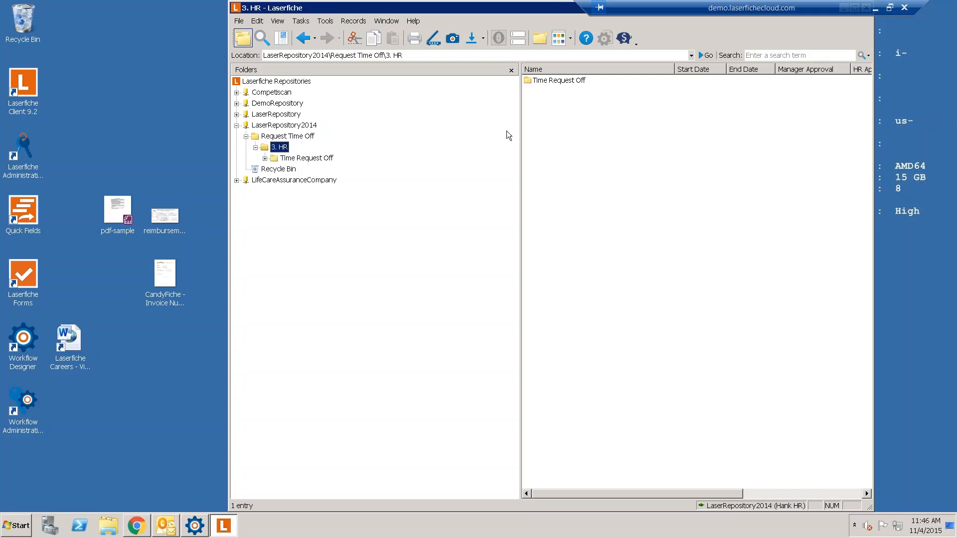
pyautogui.click(325, 157)
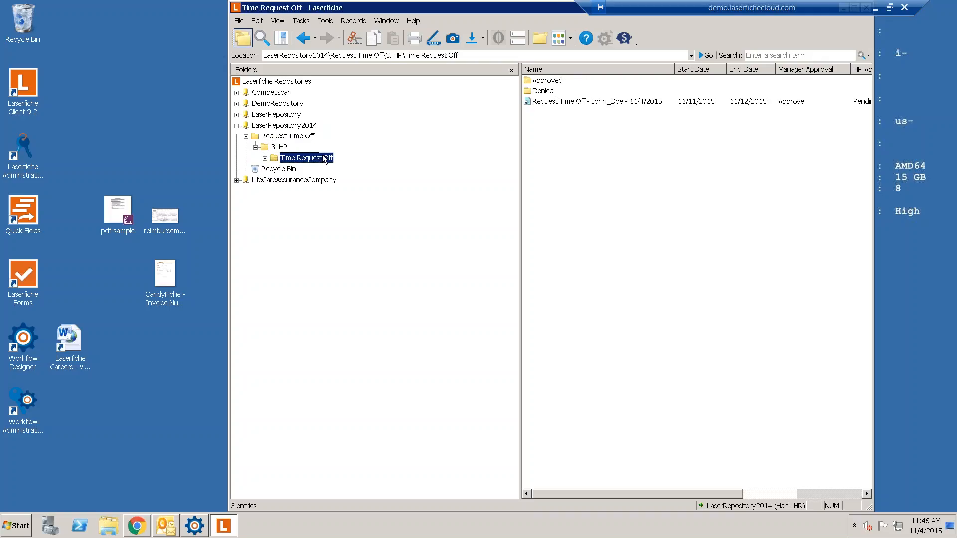
pyautogui.click(597, 102)
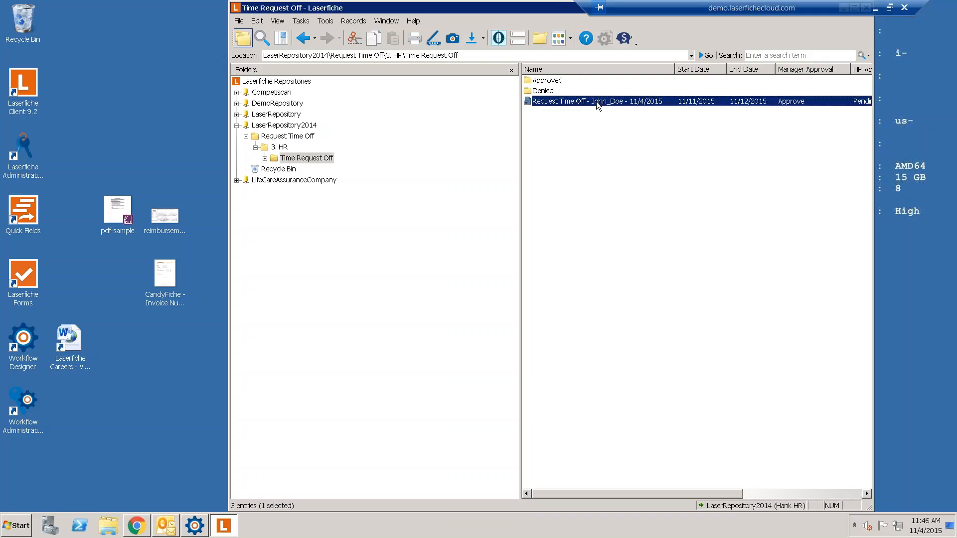
# - Apply the Approve HR stamp beside Last Name, set HR Approval to Approved, and save
pyautogui.doubleClick(552, 102)
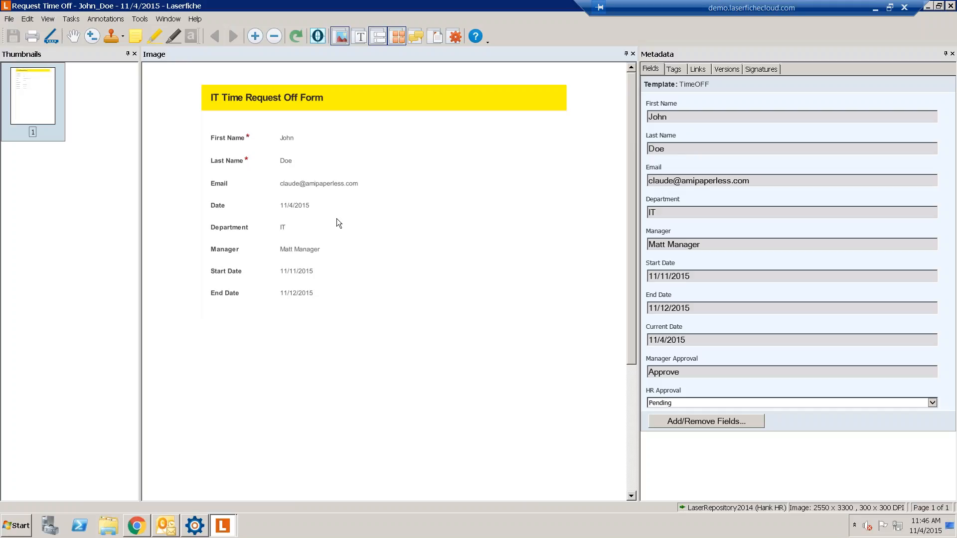
pyautogui.click(123, 36)
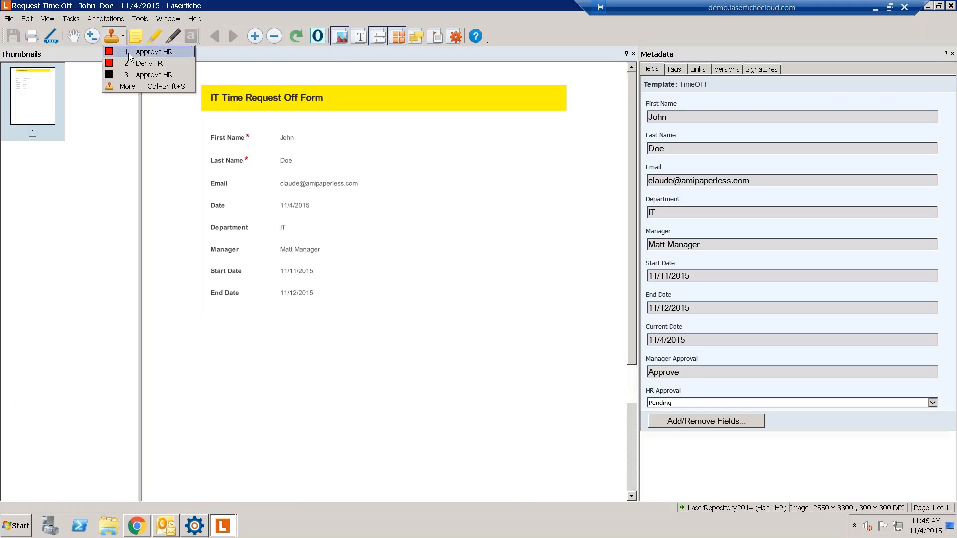
pyautogui.click(131, 45)
pyautogui.click(420, 152)
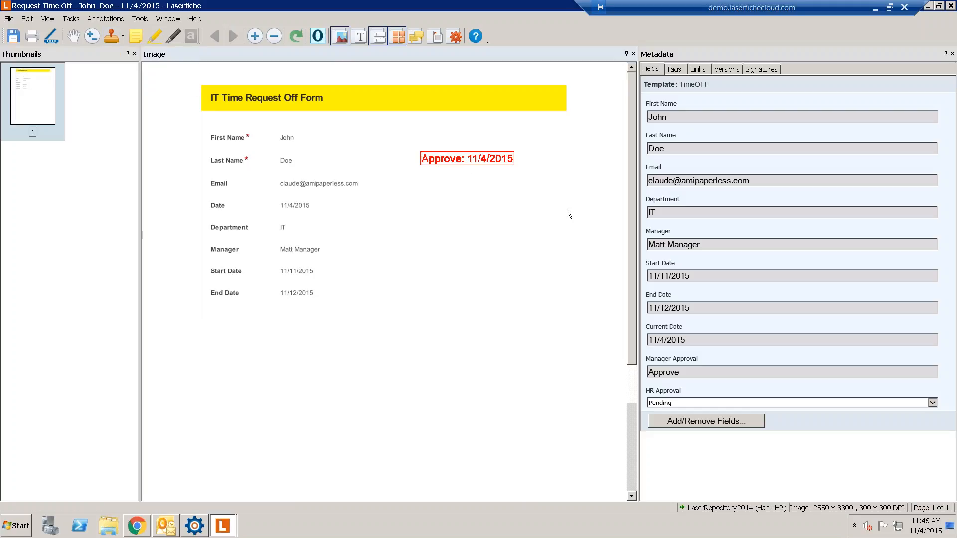
pyautogui.click(714, 402)
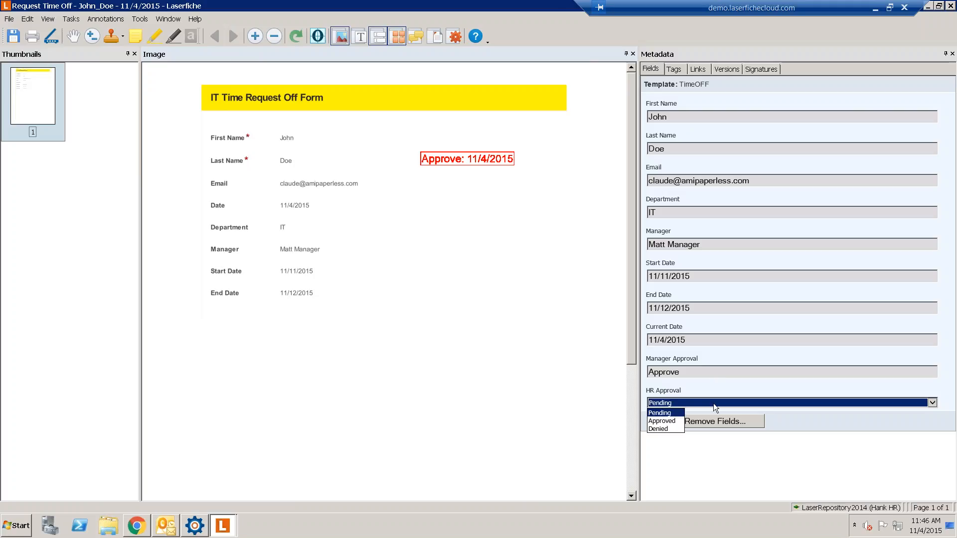
pyautogui.click(652, 418)
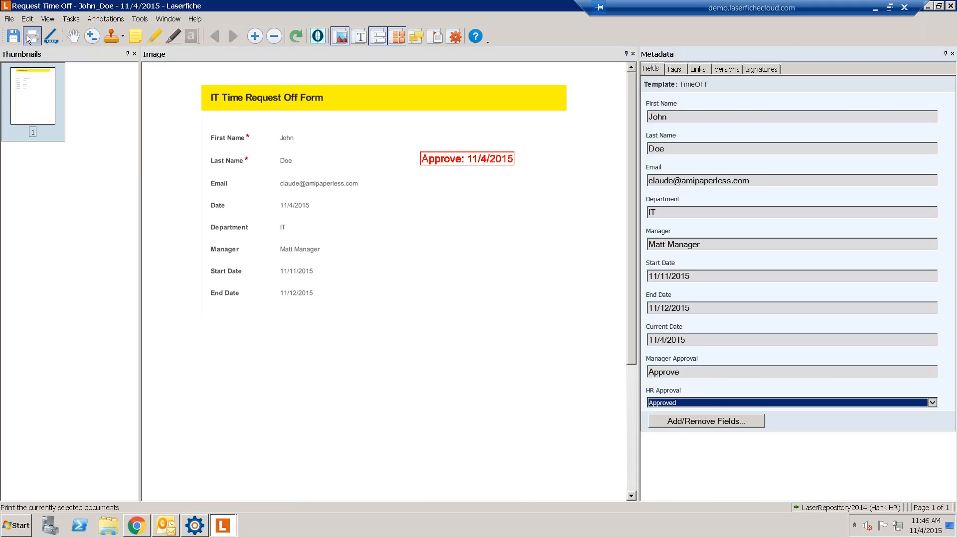
pyautogui.click(13, 36)
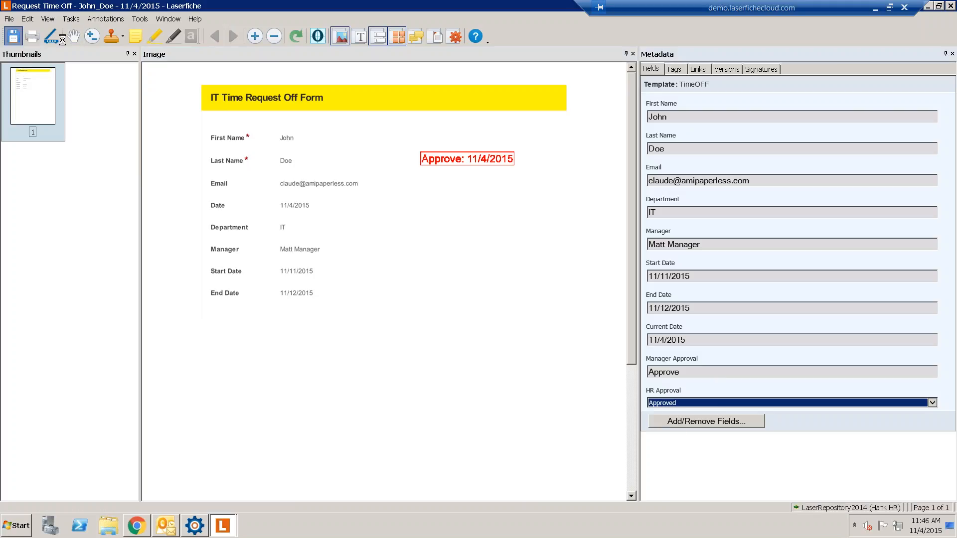
# - Close the document and open the Approved folder to find the request
pyautogui.doubleClick(518, 6)
pyautogui.click(594, 34)
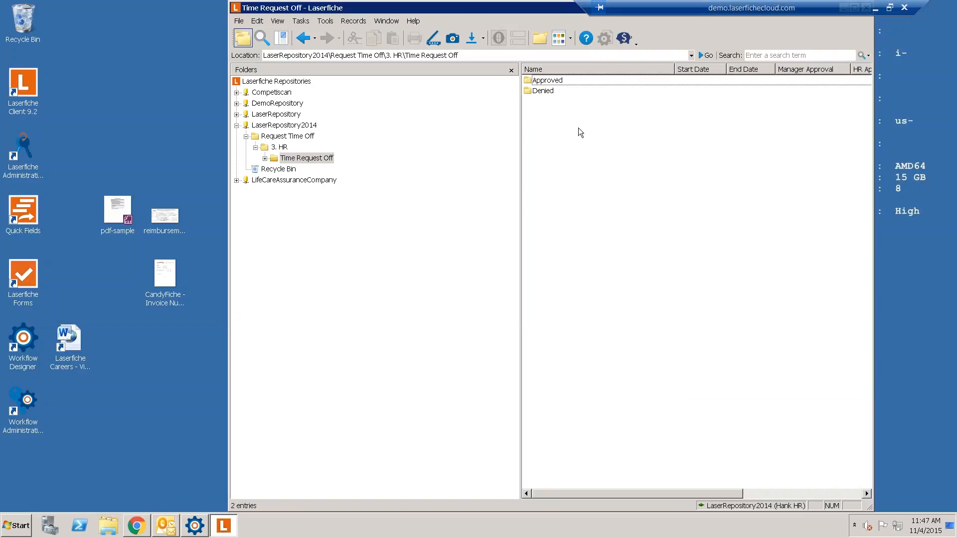
pyautogui.doubleClick(559, 81)
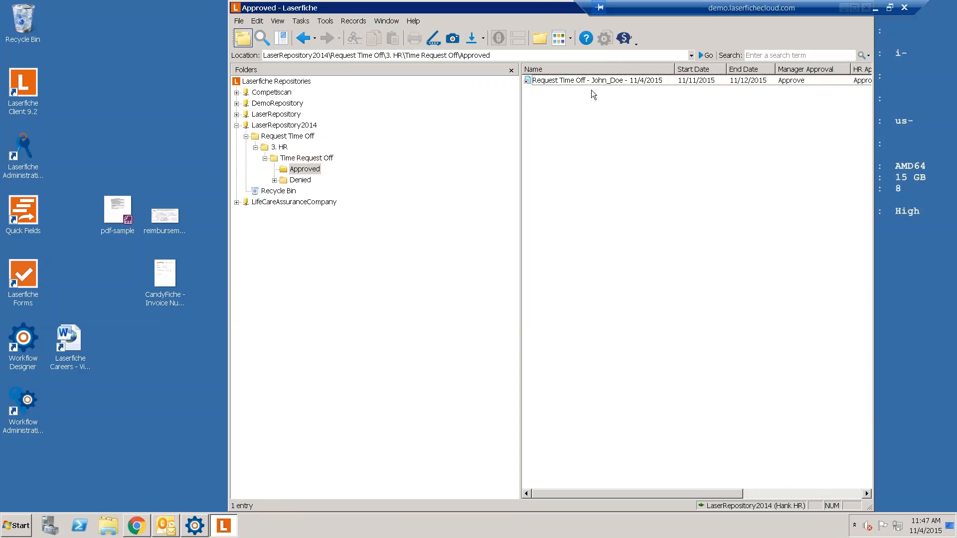
# - Switch to Outlook and open the new 'REquest approved' e-mail
pyautogui.click(166, 526)
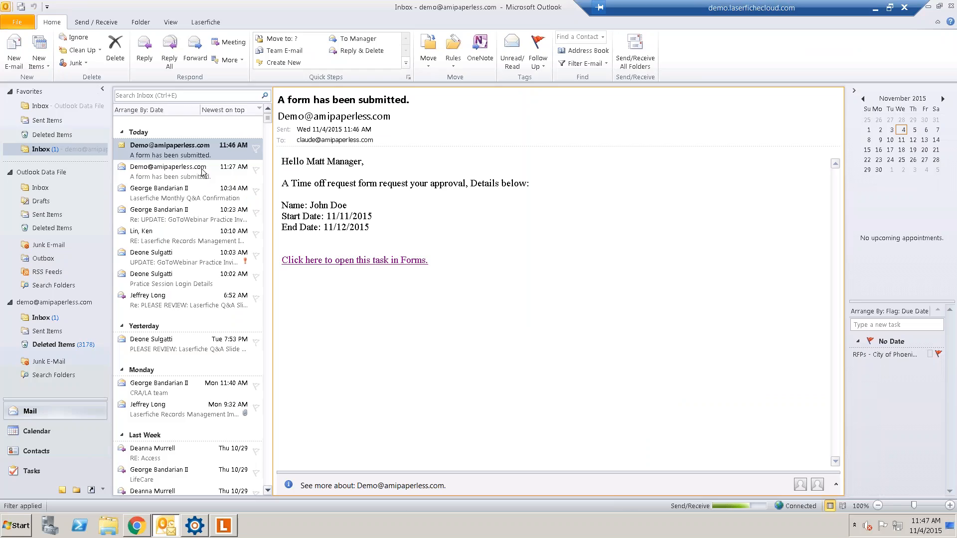
pyautogui.click(199, 165)
pyautogui.click(196, 151)
pyautogui.click(196, 150)
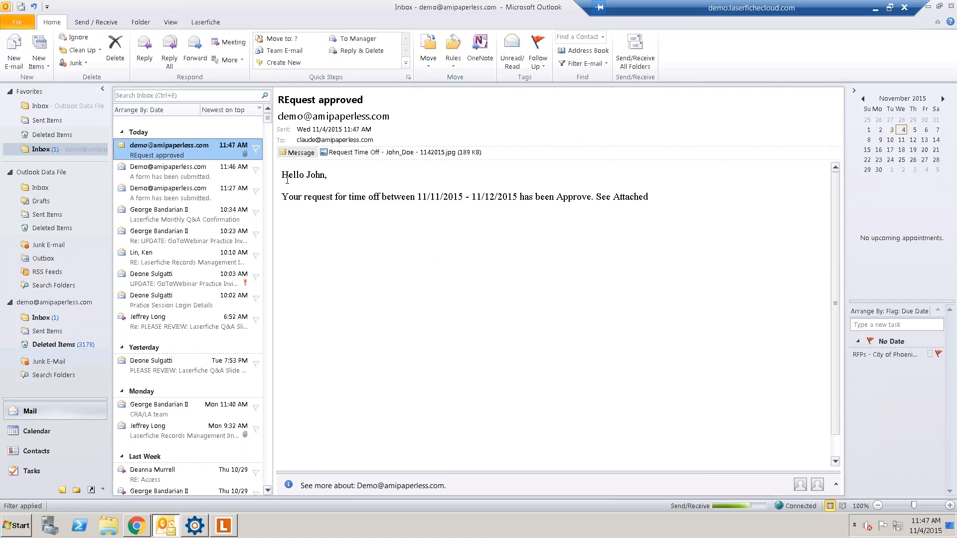
# - Open the JPEG attachment in Windows Photo Viewer and pan to the red 'Approve: 11/4/2015' stamp
pyautogui.moveTo(302, 199); pyautogui.dragTo(594, 200)
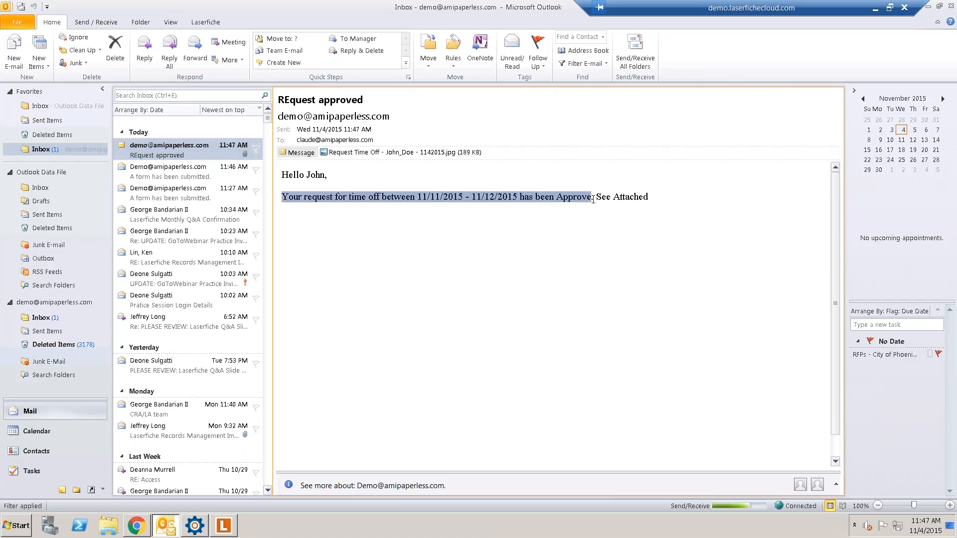
pyautogui.doubleClick(375, 154)
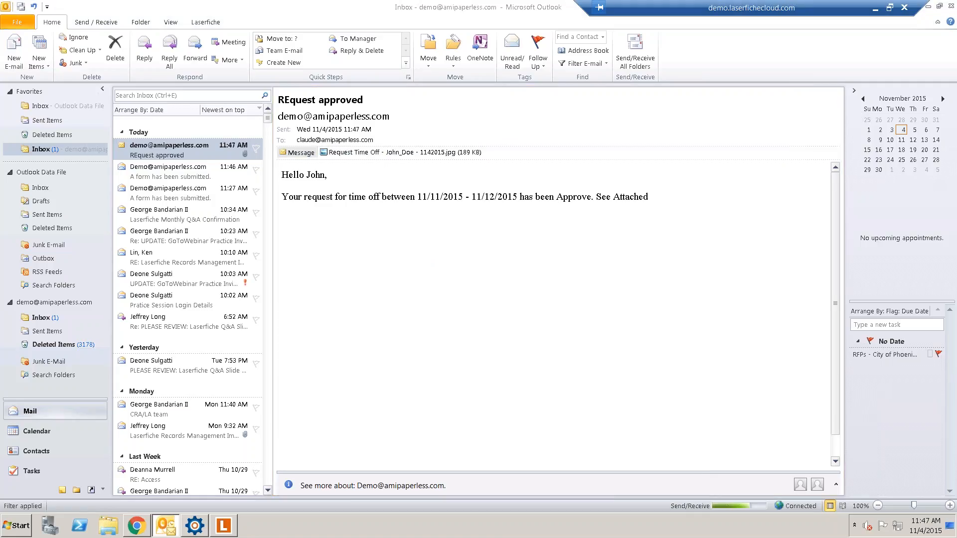
pyautogui.scroll(4, 421, 257)
pyautogui.moveTo(421, 192); pyautogui.dragTo(429, 317)
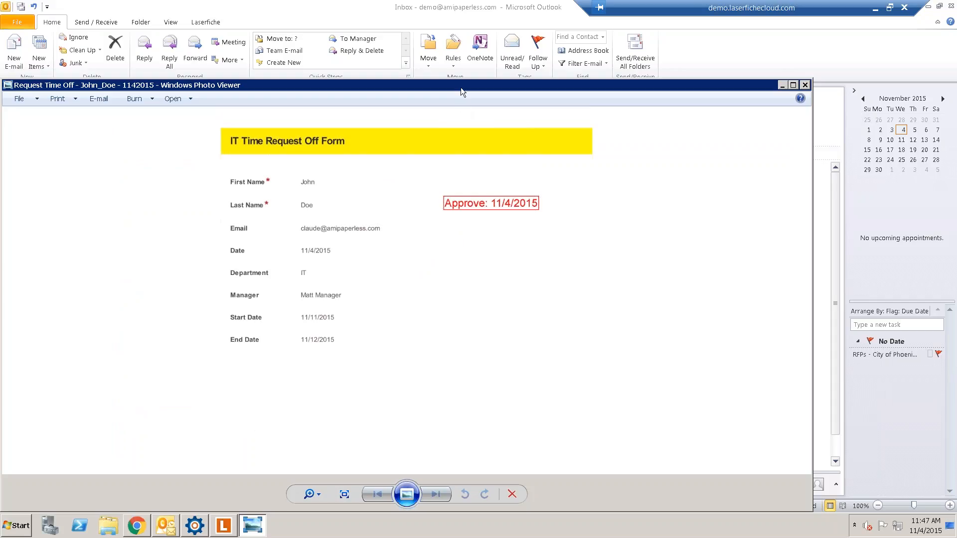
pyautogui.moveTo(483, 85); pyautogui.dragTo(554, 62)
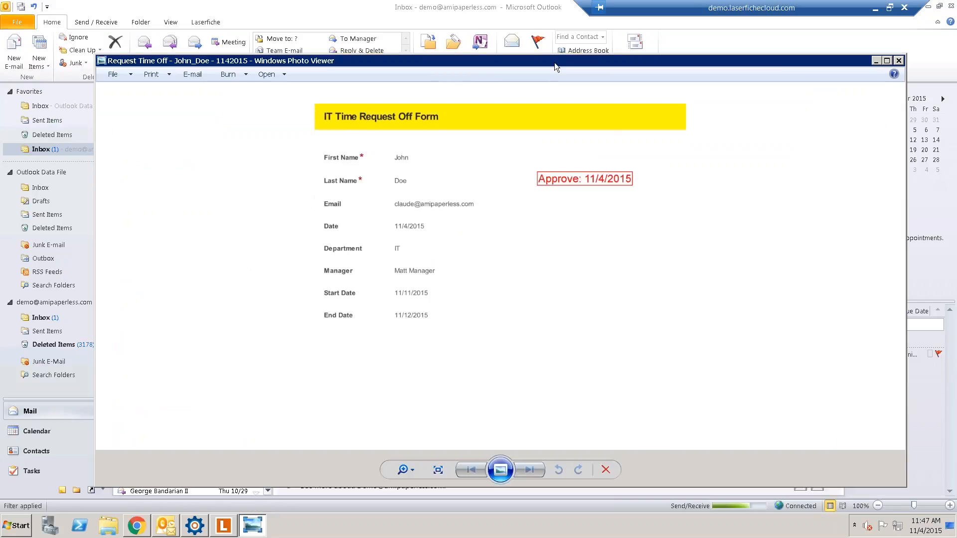